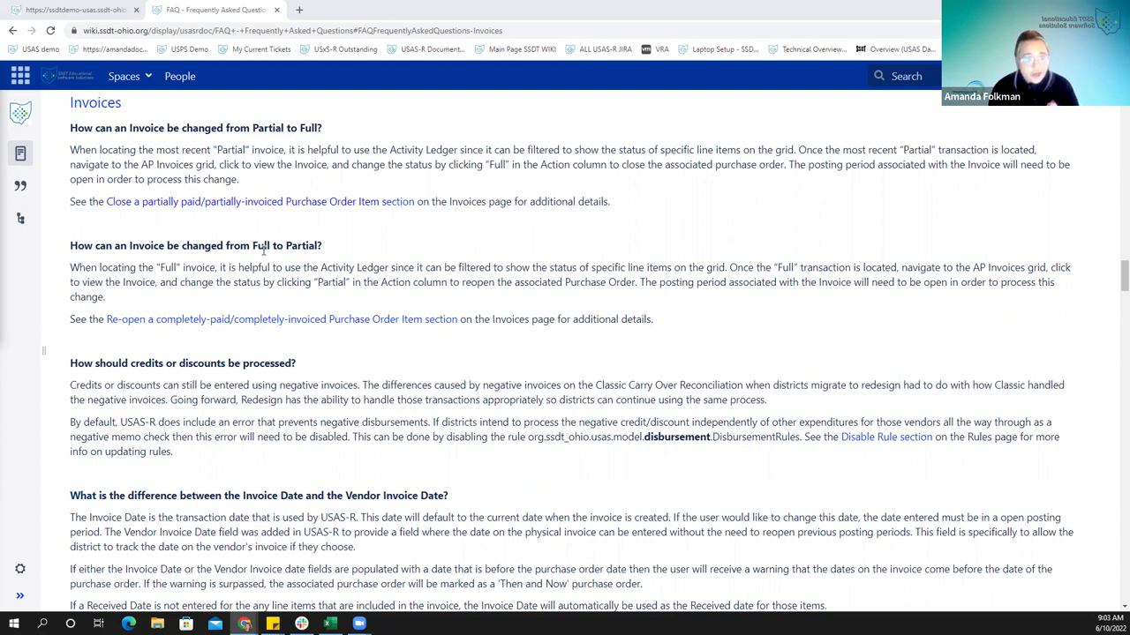
# Return to the SSDT wiki's main page and open the USAS-R Documentation space
pyautogui.click(48, 79)
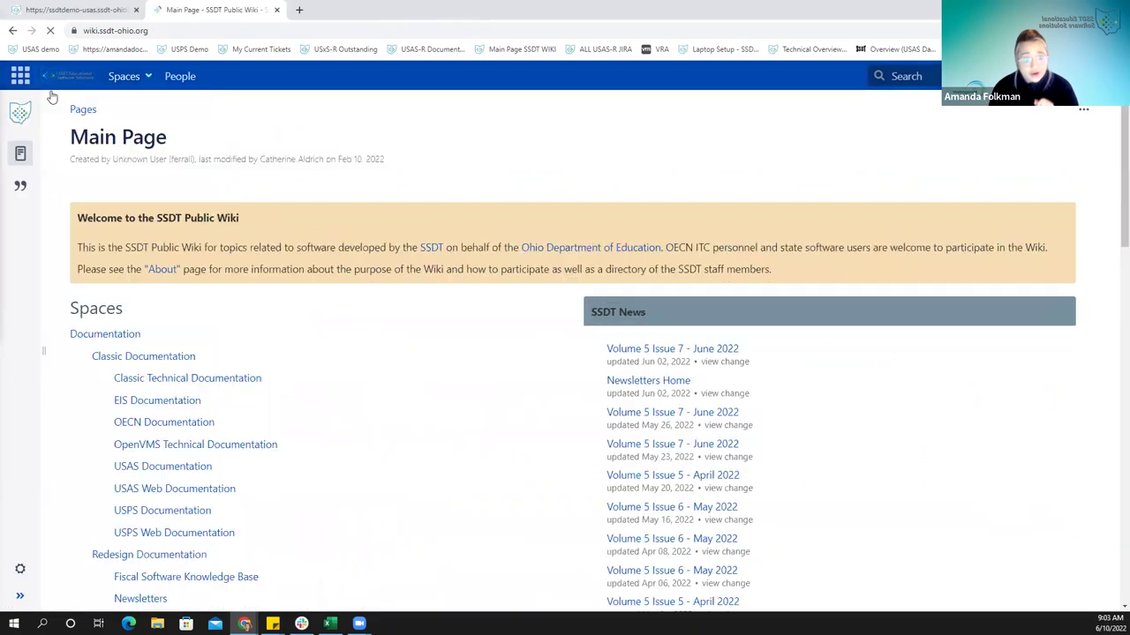
pyautogui.scroll(-2, 177, 540)
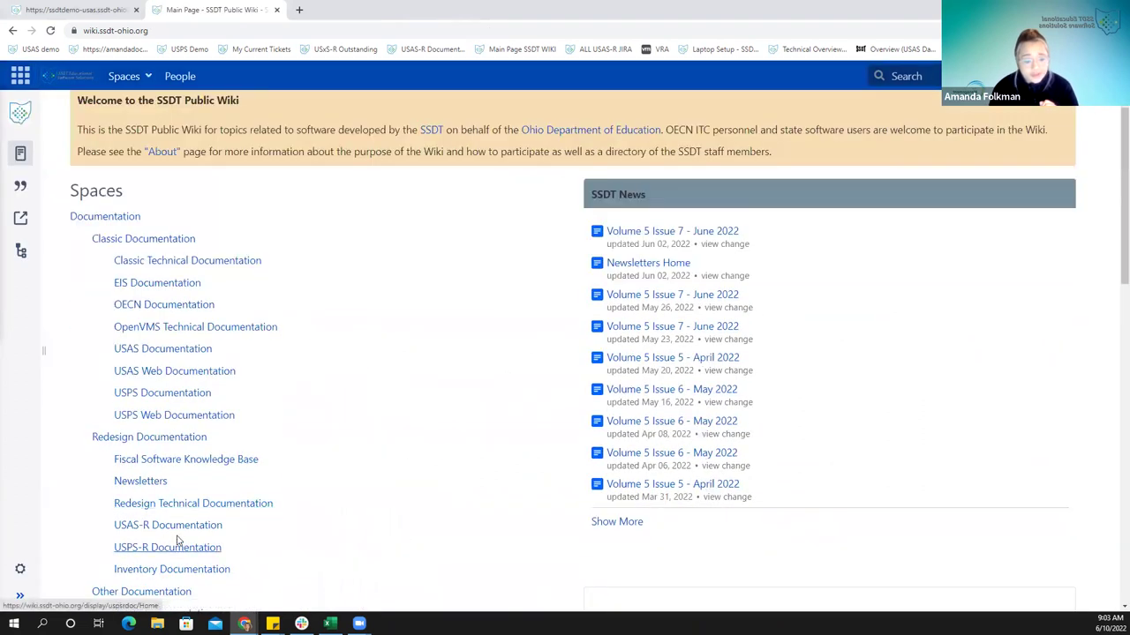
pyautogui.click(180, 527)
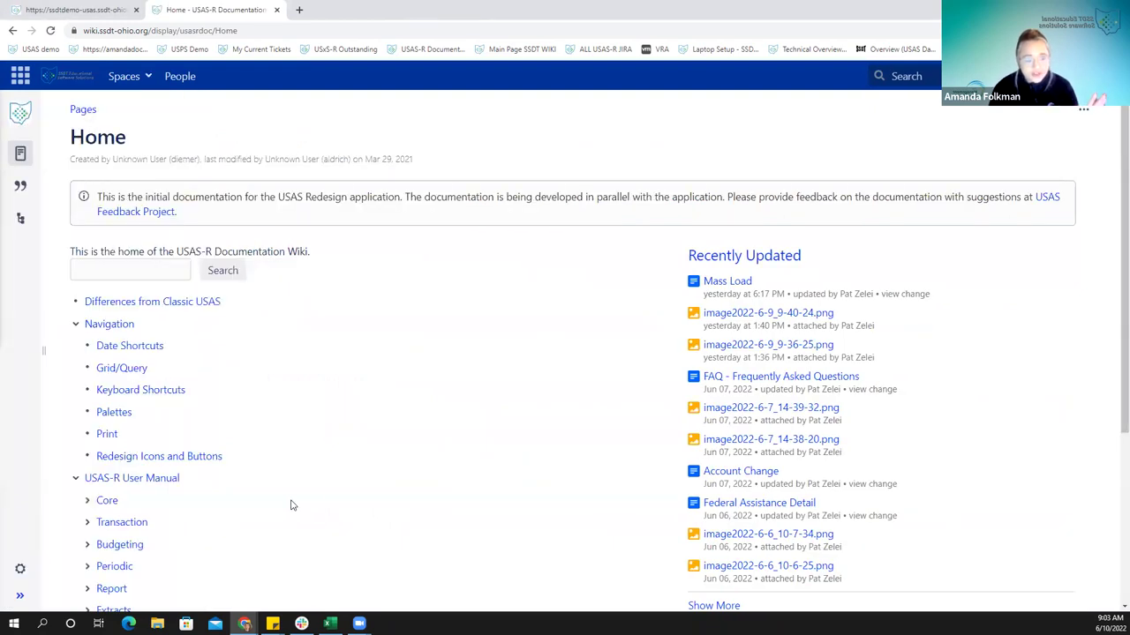
# Open the user manual's AP Invoices page under Transaction and go to the section on re-opening a completely paid Purchase Order item
pyautogui.scroll(-1, 311, 493)
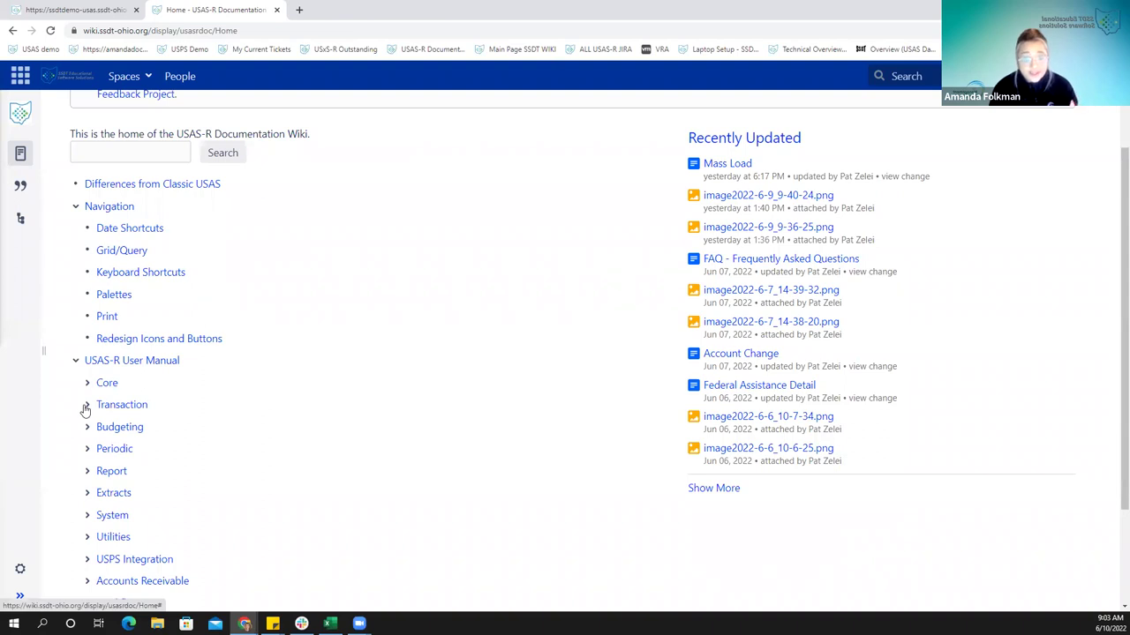
pyautogui.click(86, 407)
pyautogui.click(129, 451)
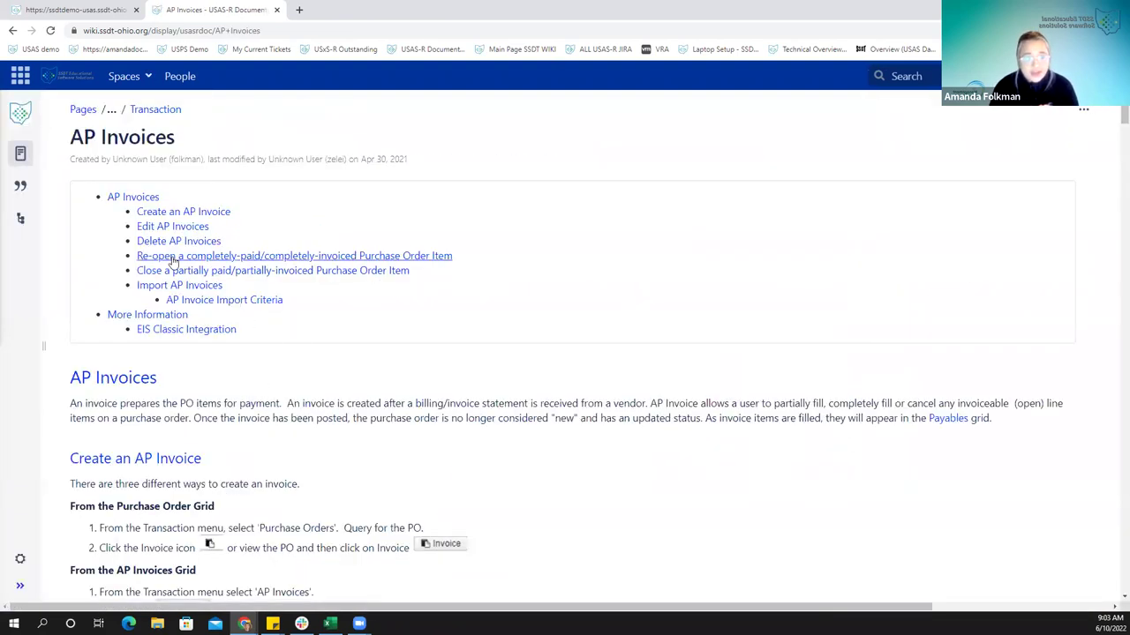
pyautogui.click(175, 258)
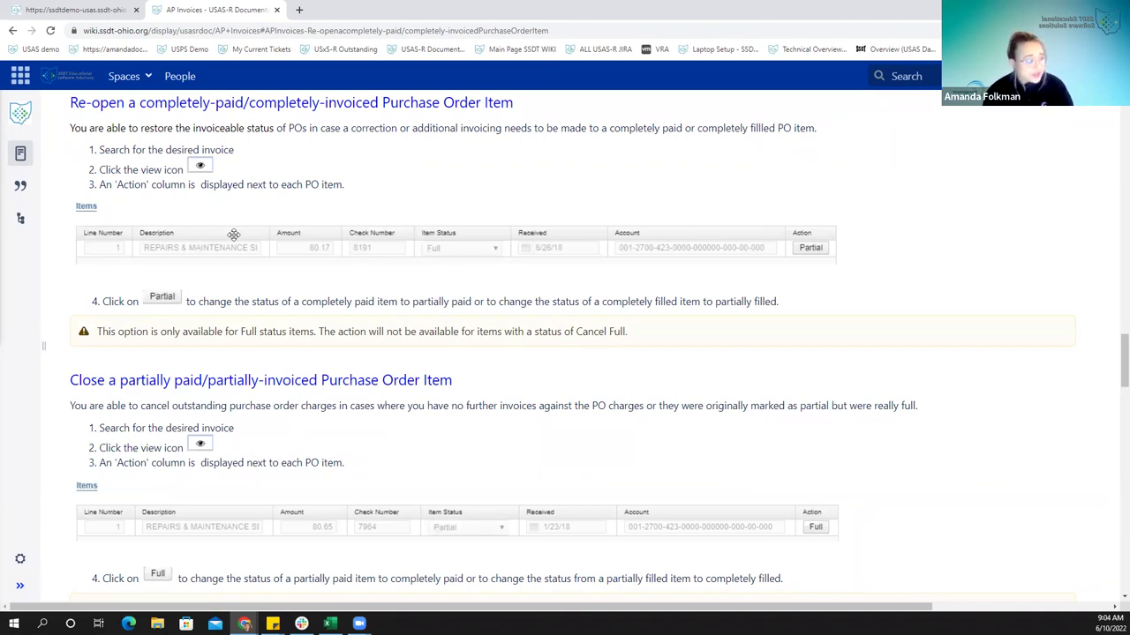
# Switch to the USAS demo application, log in with the prefilled credentials, and open the Purchase Orders grid
pyautogui.click(94, 13)
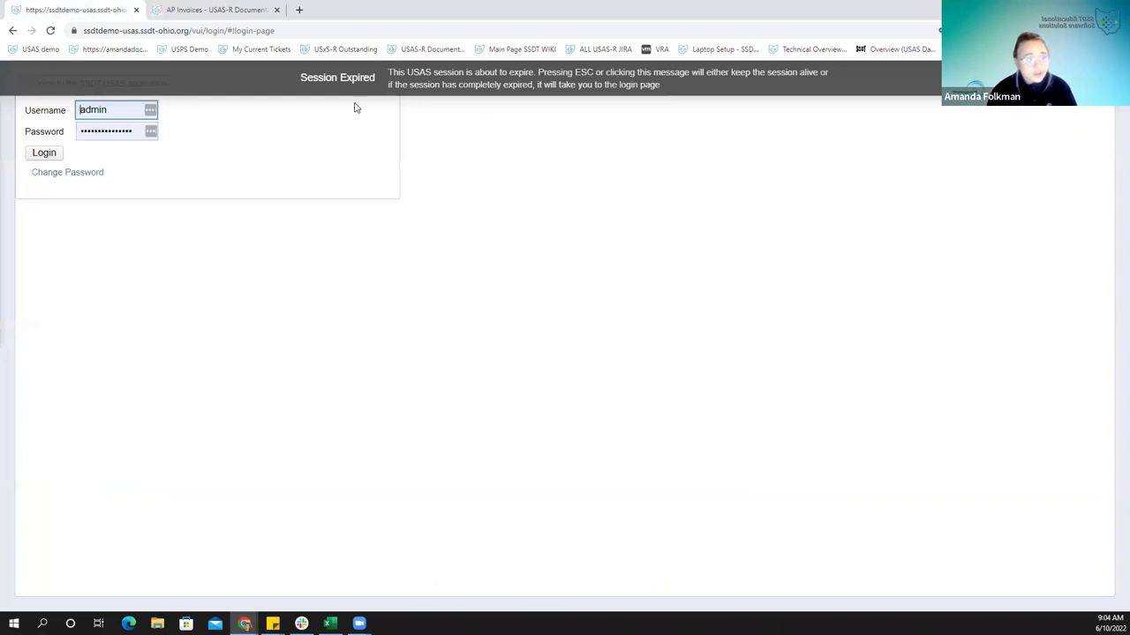
pyautogui.click(350, 76)
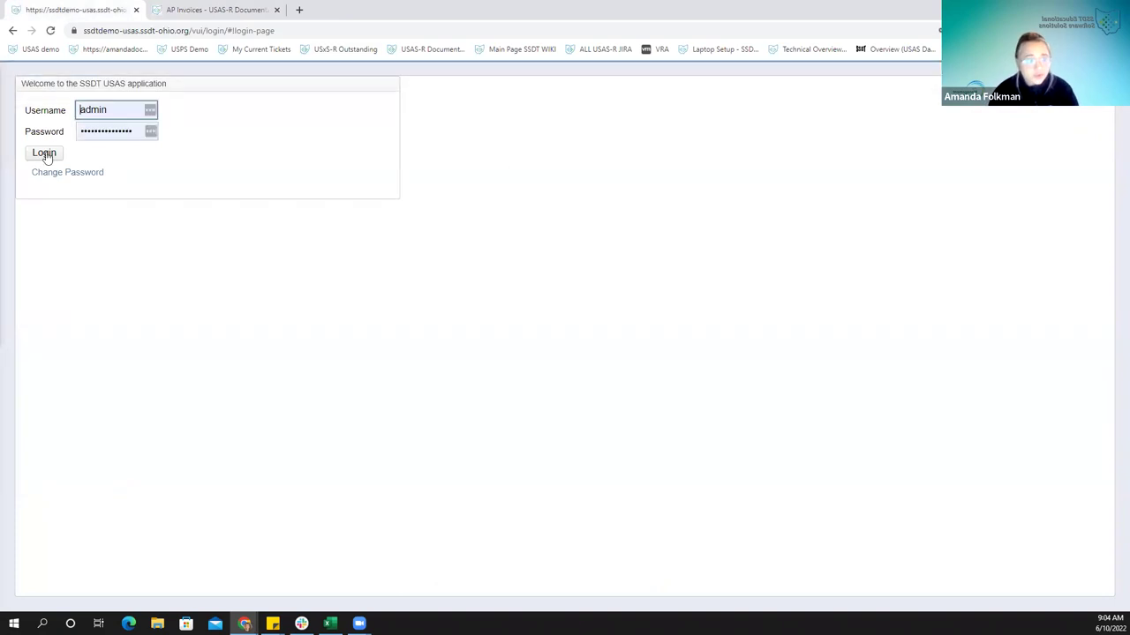
pyautogui.click(44, 152)
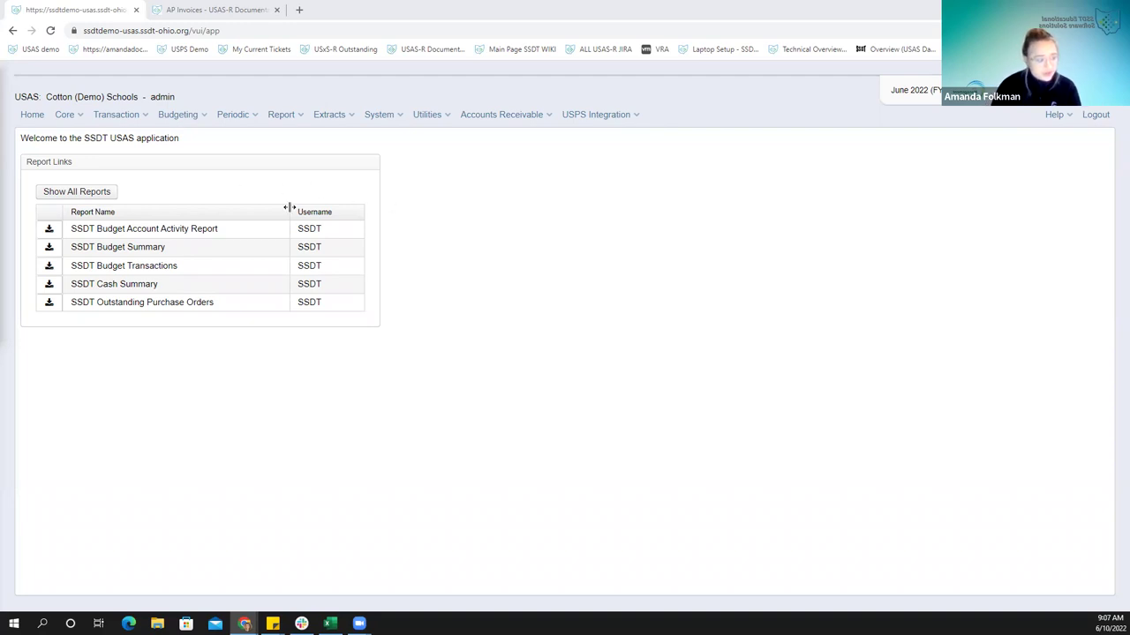
pyautogui.click(103, 116)
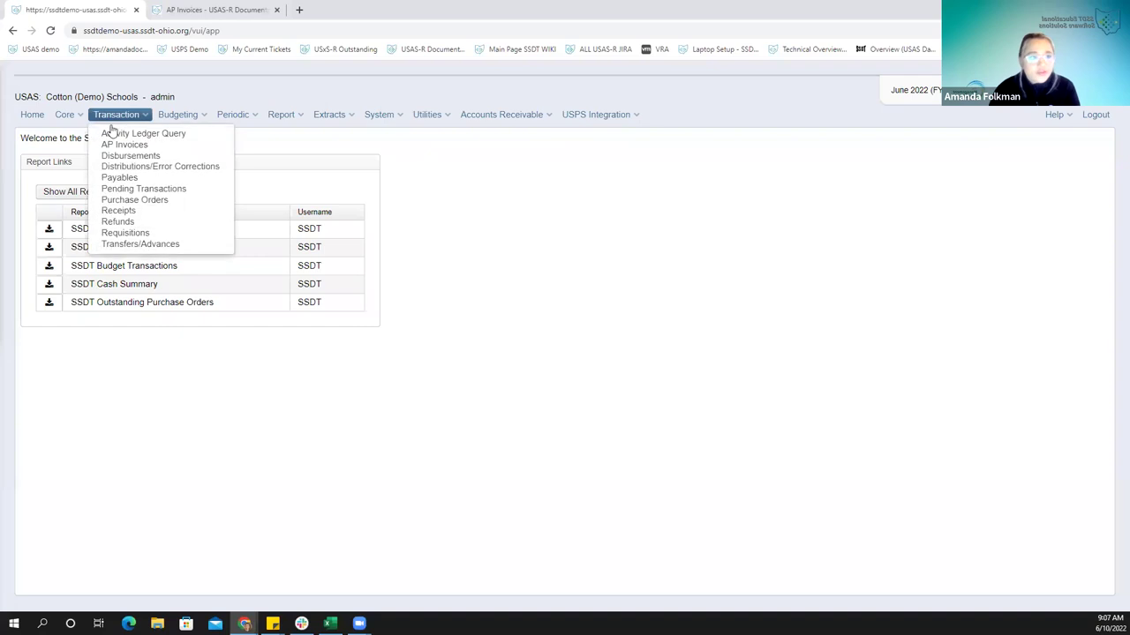
pyautogui.click(147, 200)
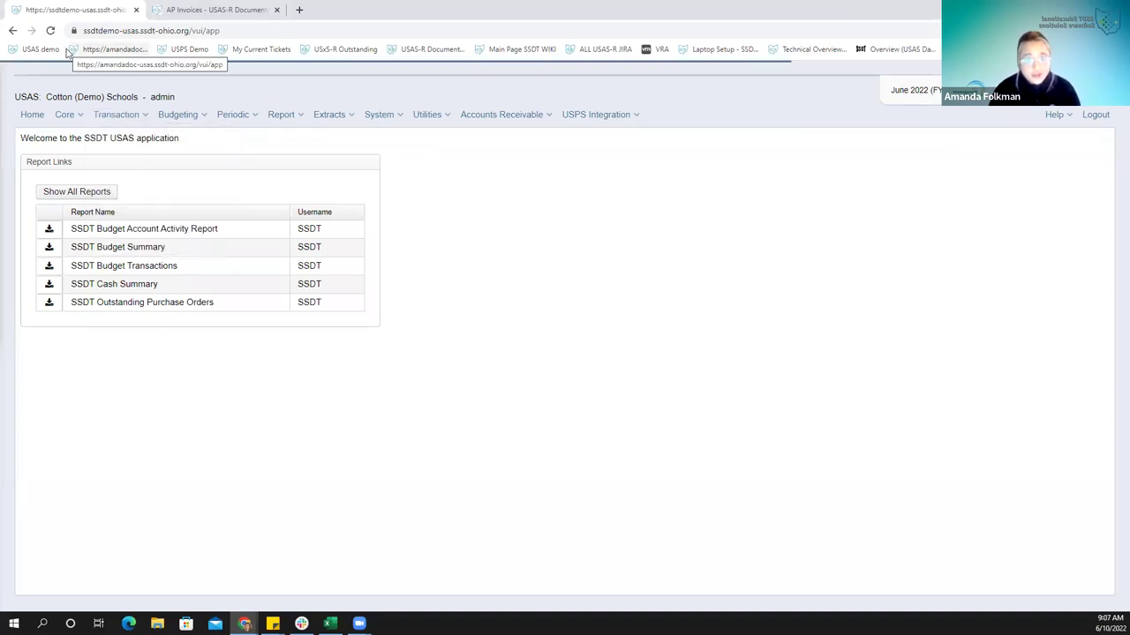
# Open the USAS demo's base address in two additional browser tabs and place both ahead of the wiki tab
pyautogui.moveTo(195, 32); pyautogui.dragTo(31, 33)
pyautogui.hotkey('ctrl', 'c')
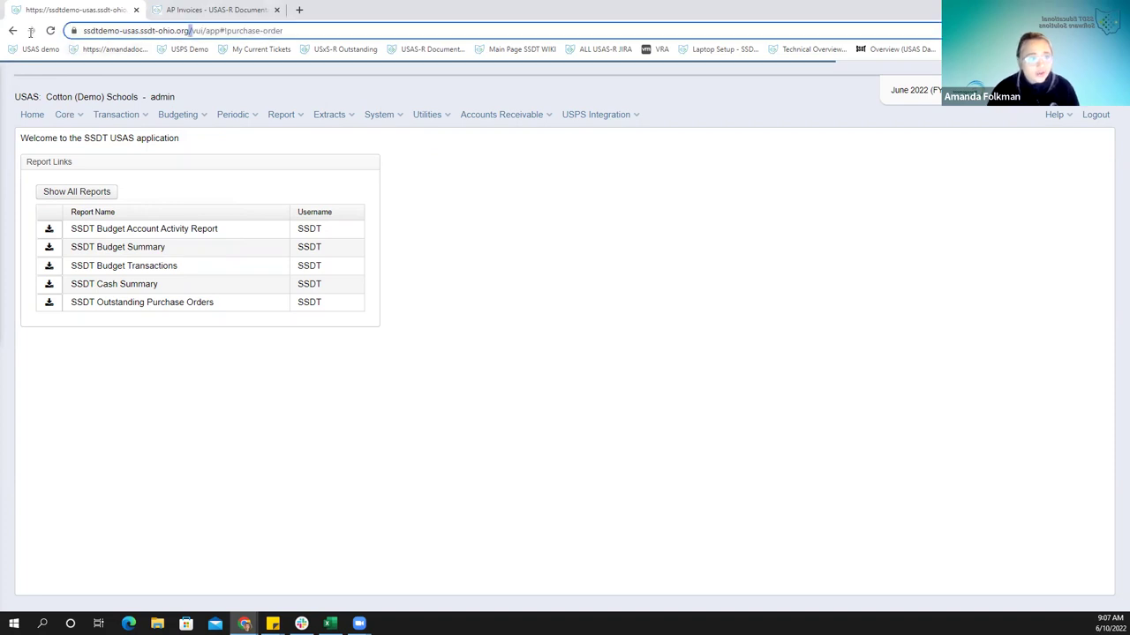
pyautogui.click(299, 10)
pyautogui.hotkey('ctrl', 'v')
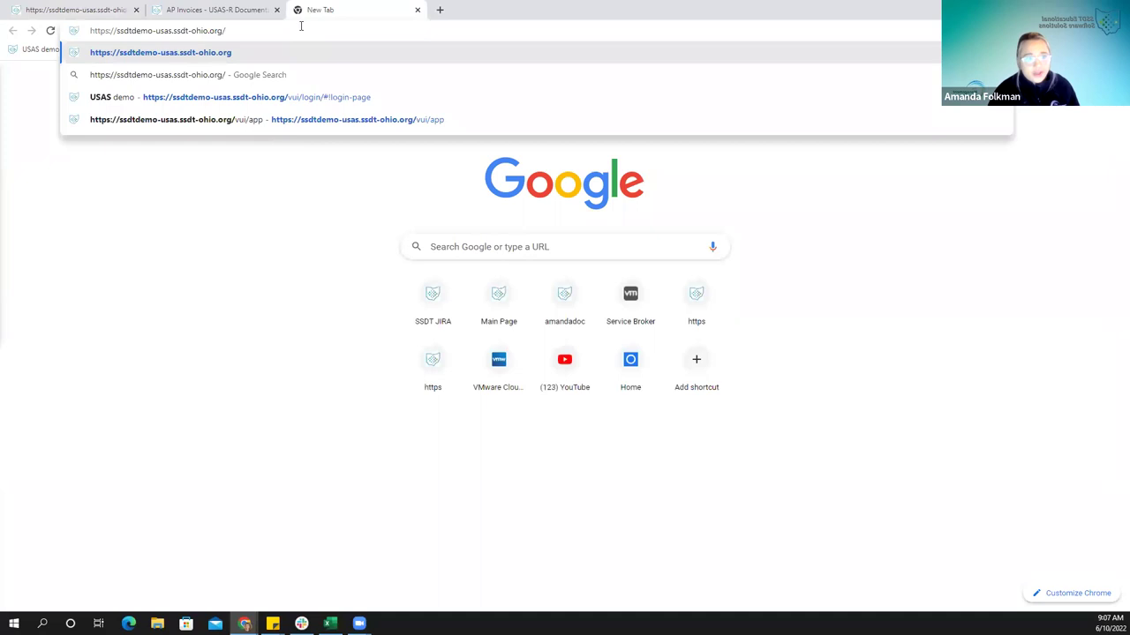
pyautogui.press('Return')
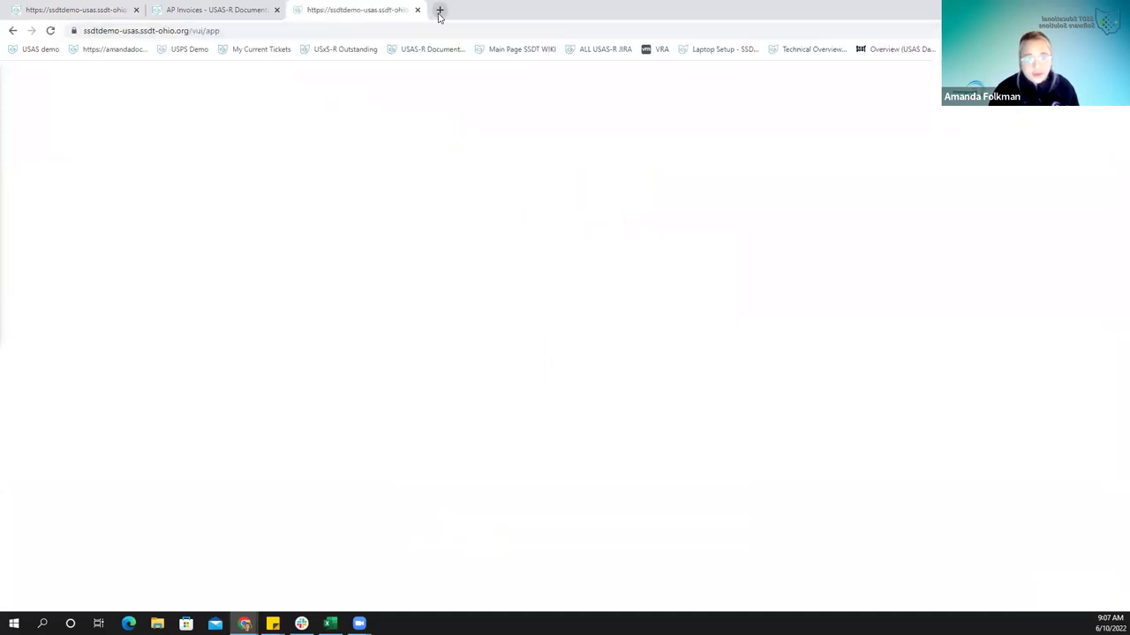
pyautogui.click(439, 9)
pyautogui.hotkey('ctrl', 'v')
pyautogui.press('Return')
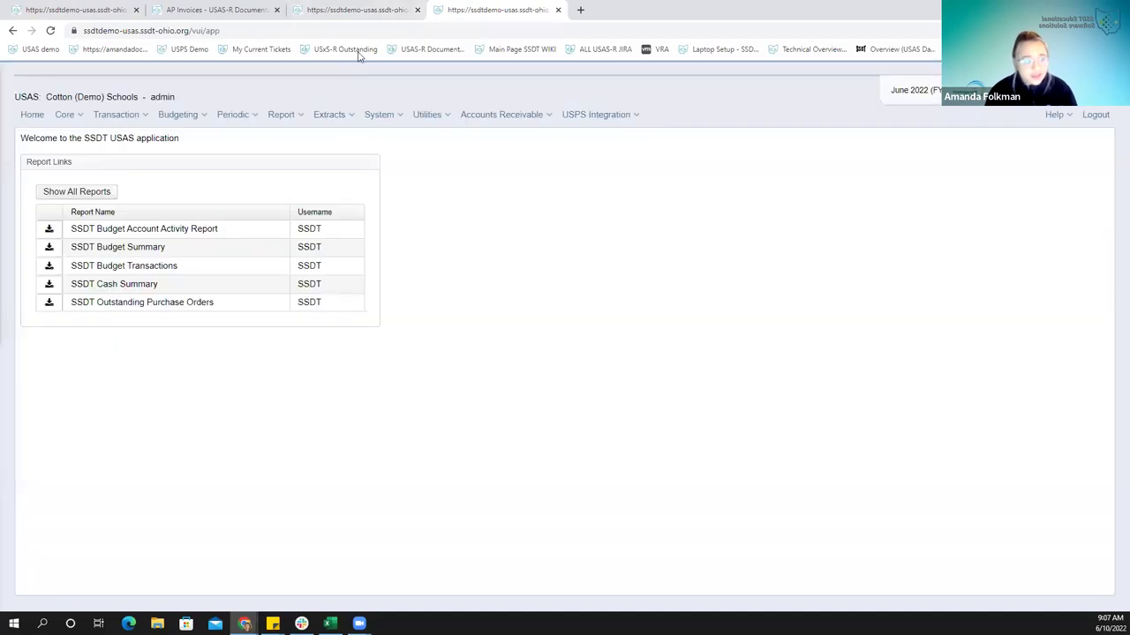
pyautogui.moveTo(338, 18); pyautogui.dragTo(239, 10)
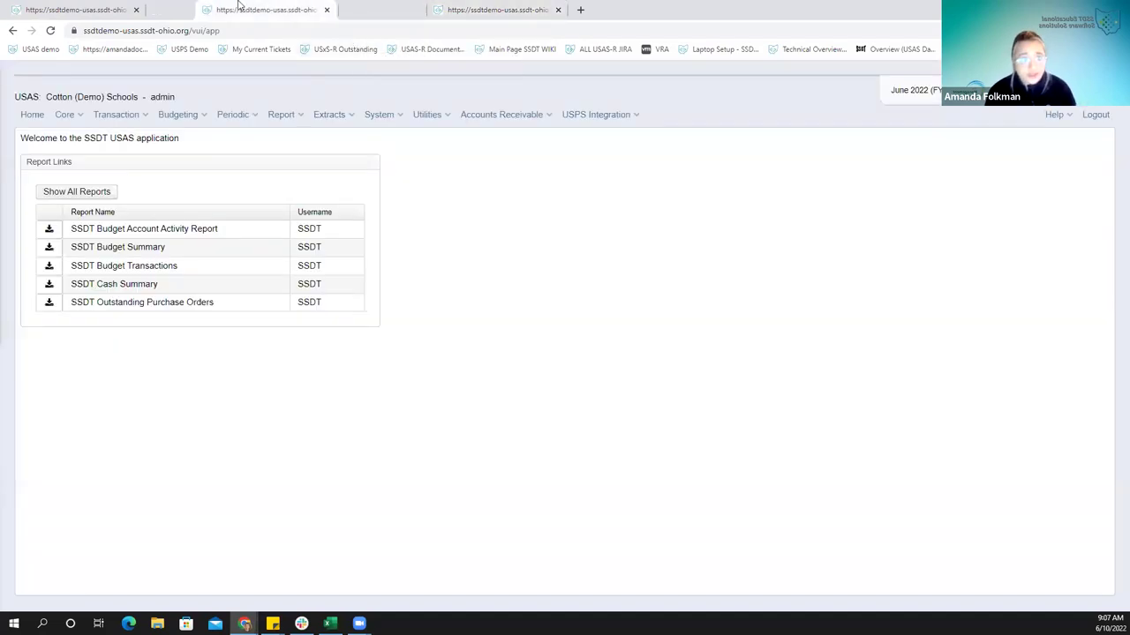
pyautogui.moveTo(444, 16); pyautogui.dragTo(349, 13)
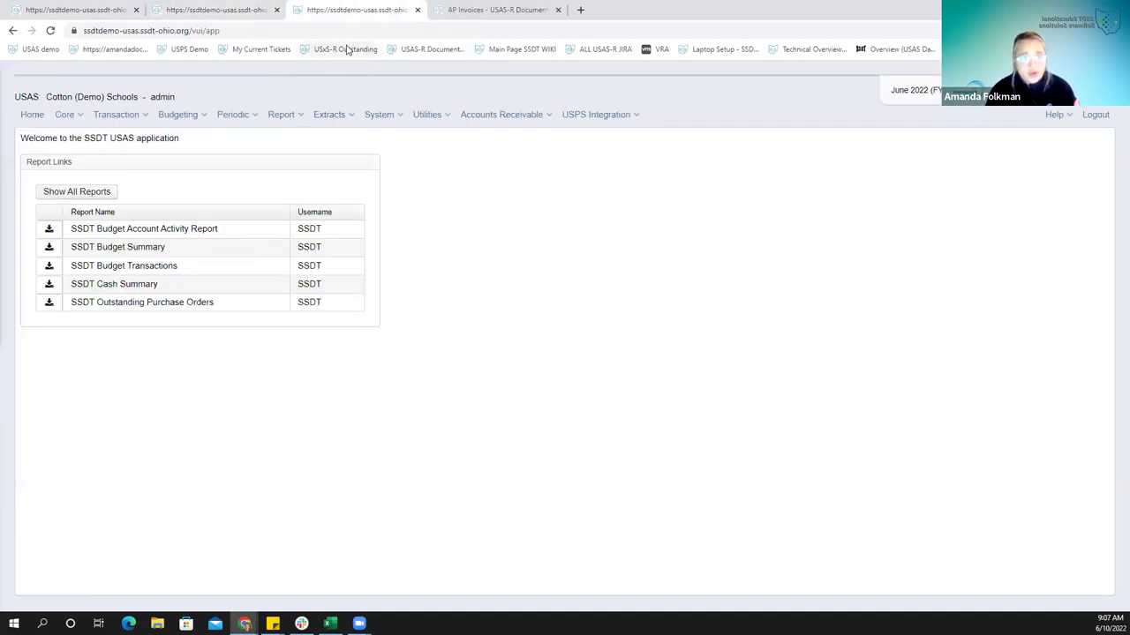
# Display the Expenditure accounts grid in the second USAS tab
pyautogui.click(81, 10)
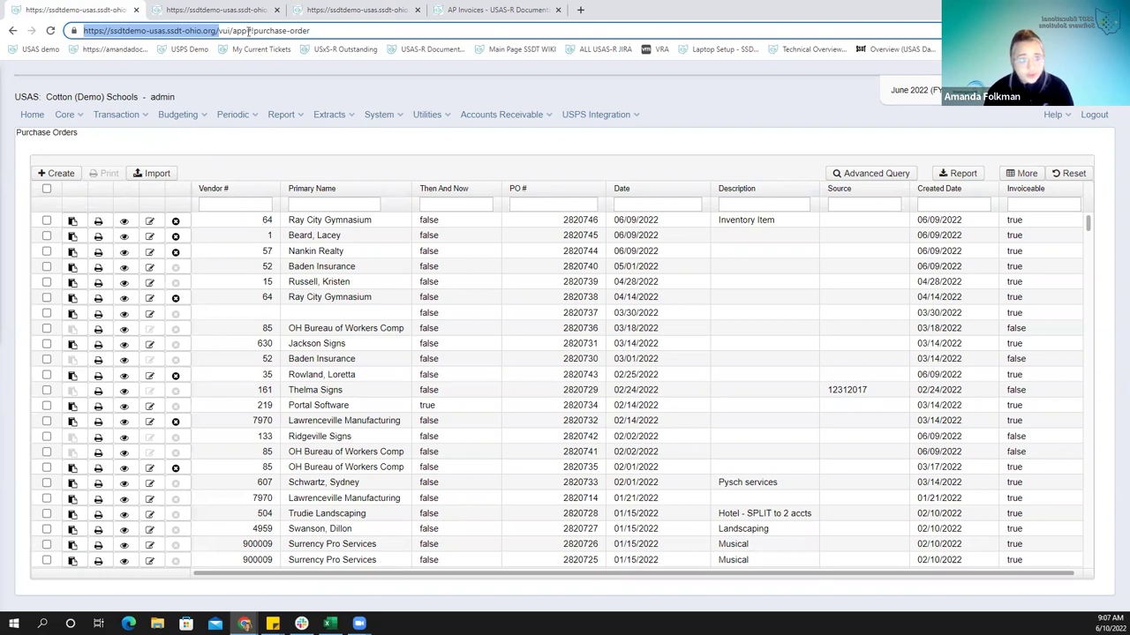
pyautogui.click(227, 10)
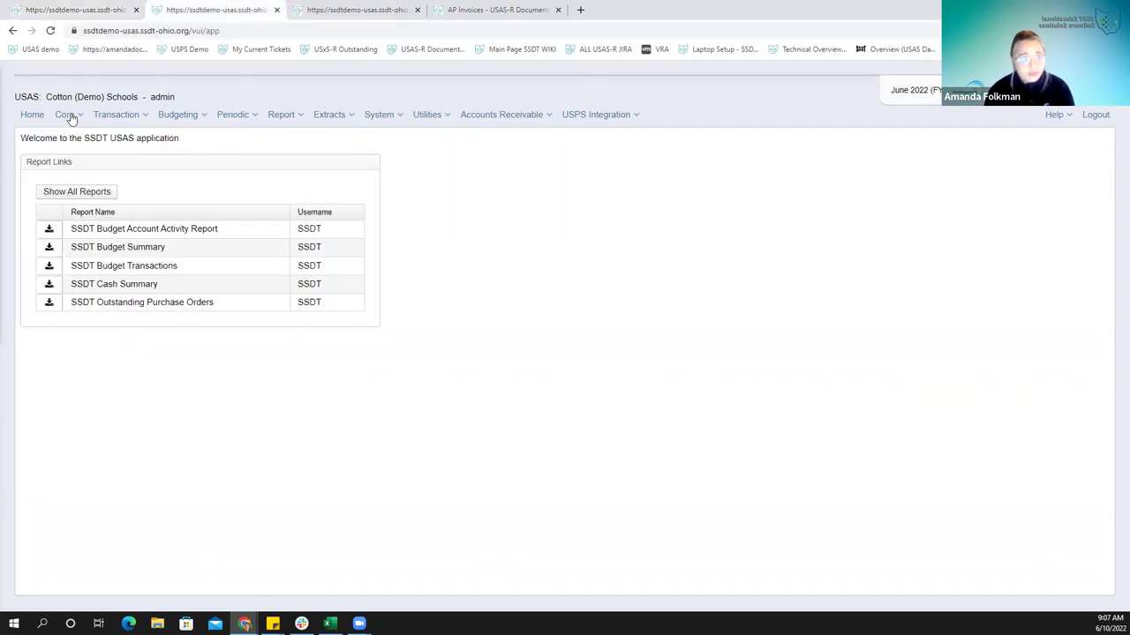
pyautogui.click(67, 115)
pyautogui.click(79, 135)
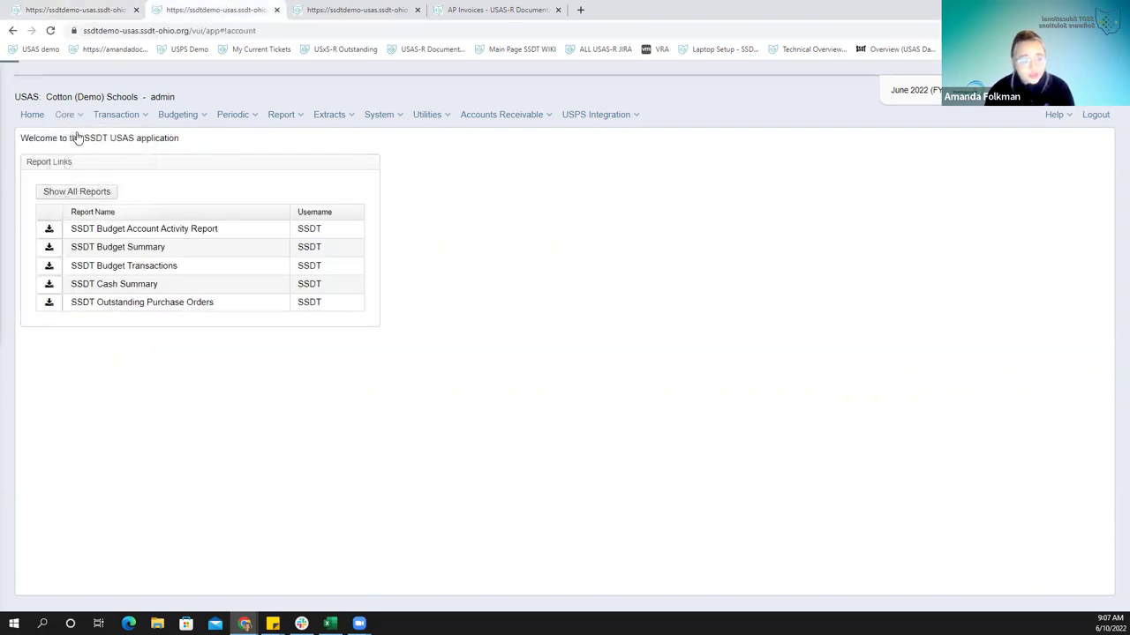
pyautogui.click(193, 141)
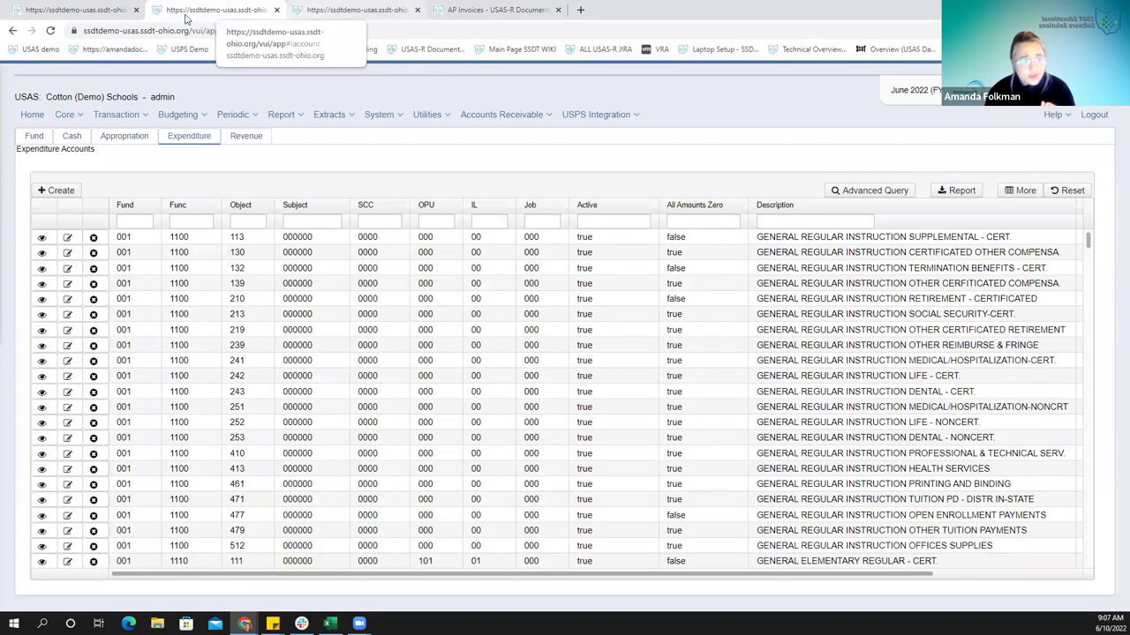
# Filter the Purchase Orders grid by the PO number of the 05/01/2022 Baden Insurance order and view its amounts and line items
pyautogui.click(126, 11)
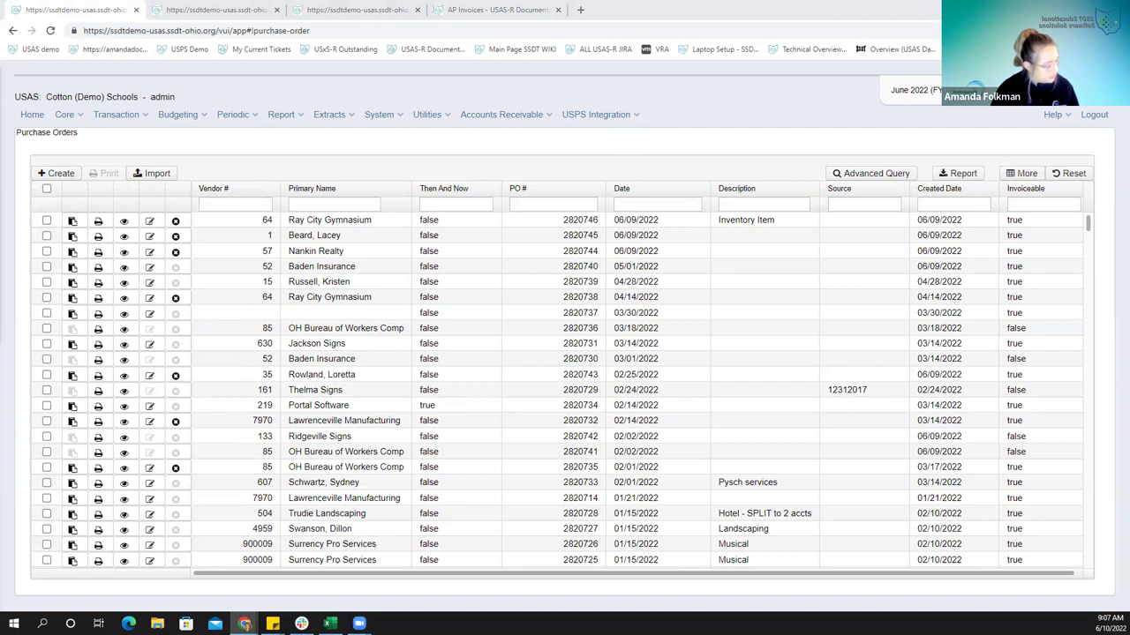
pyautogui.click(550, 198)
pyautogui.write('=2820740')
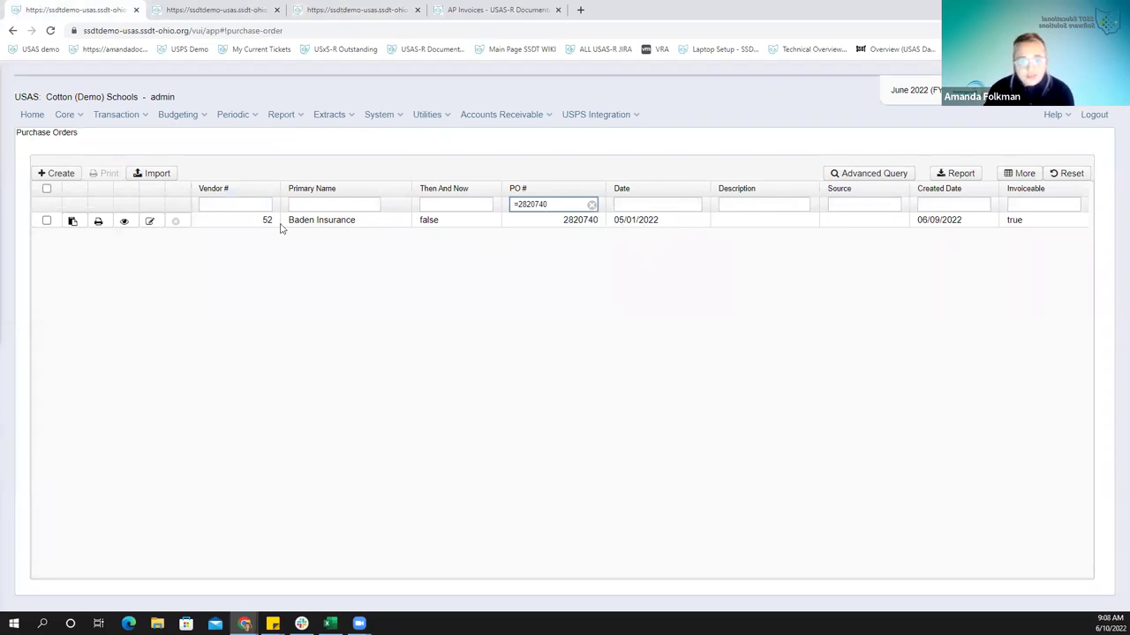
pyautogui.click(125, 222)
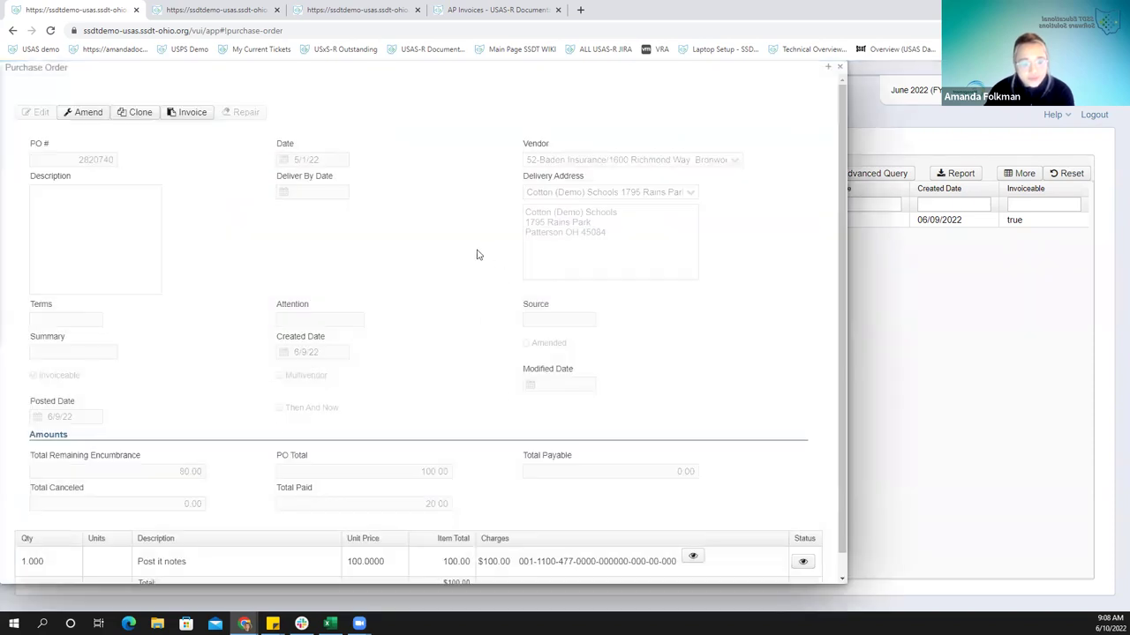
pyautogui.scroll(-1, 216, 280)
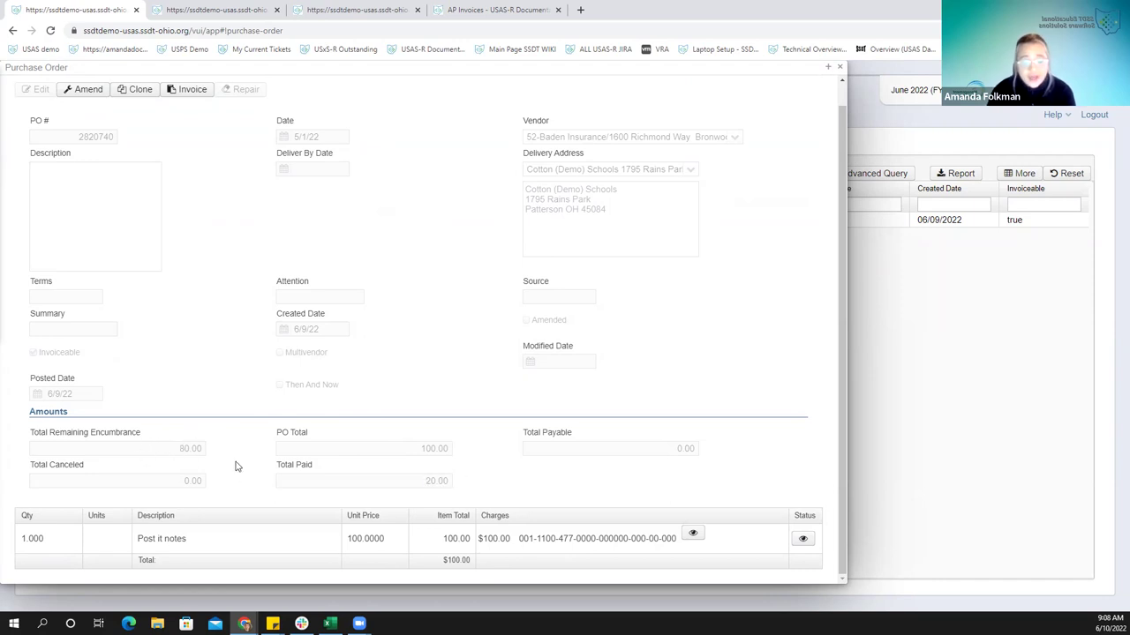
# Open the Activity Ledger in the third USAS tab, filter it by the same PO number, and sort the results by date ascending
pyautogui.click(362, 14)
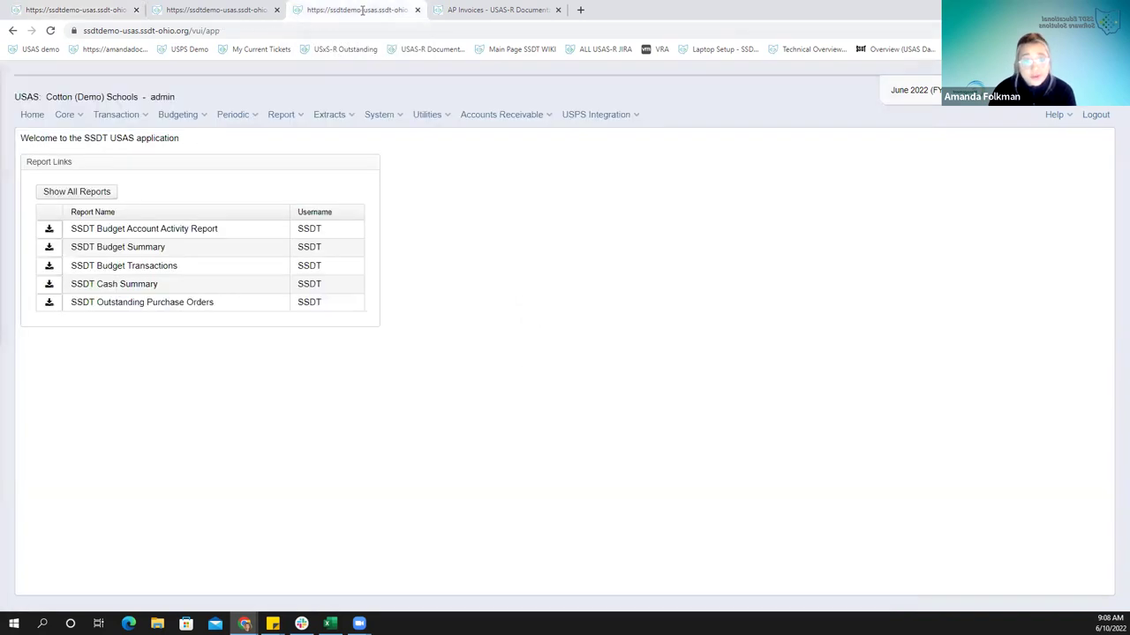
pyautogui.click(102, 120)
pyautogui.click(107, 133)
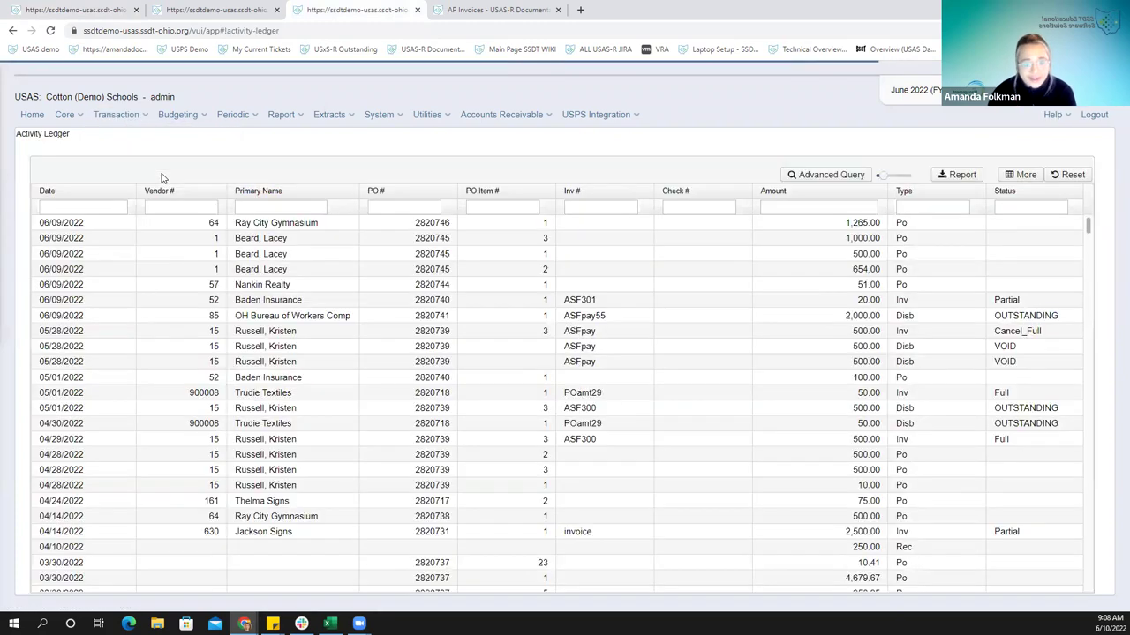
pyautogui.click(382, 208)
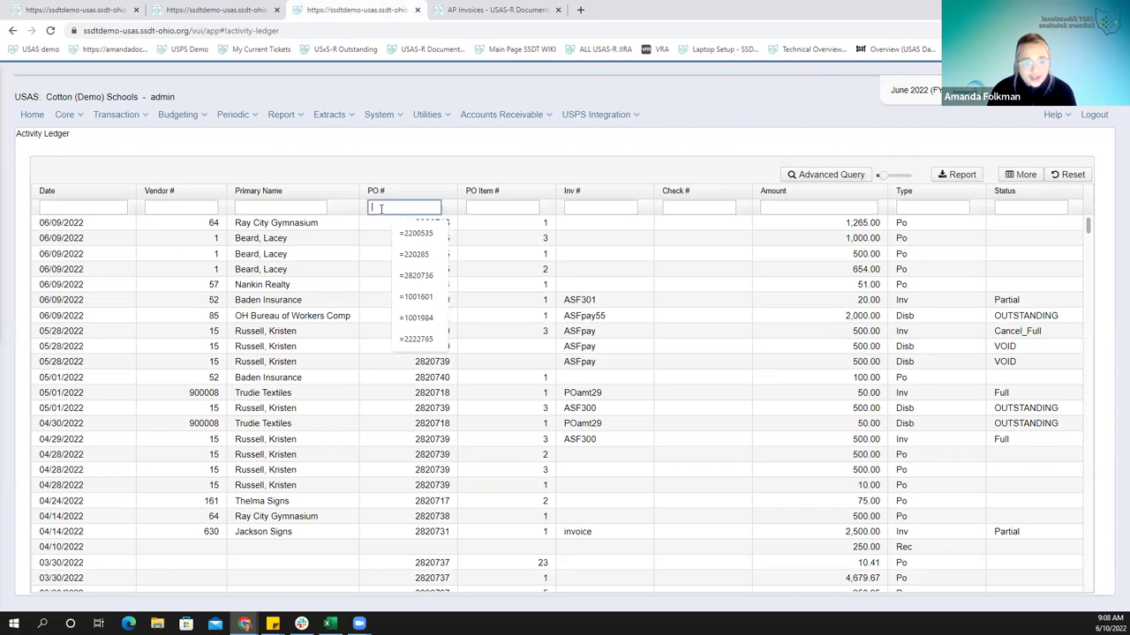
pyautogui.write('=')
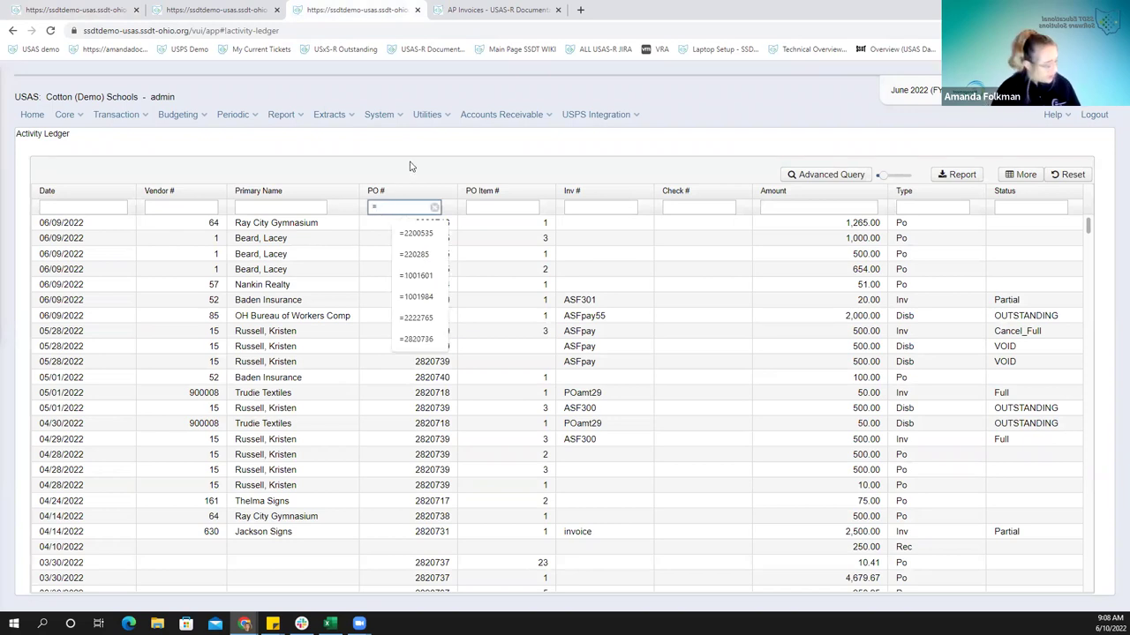
pyautogui.write('2820740')
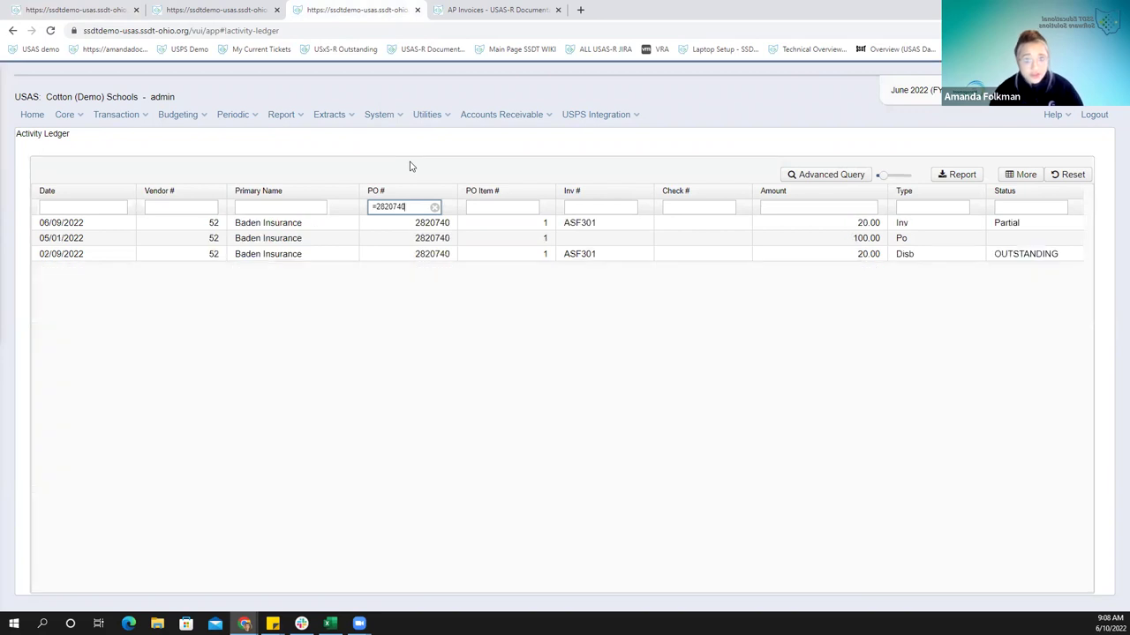
pyautogui.click(94, 195)
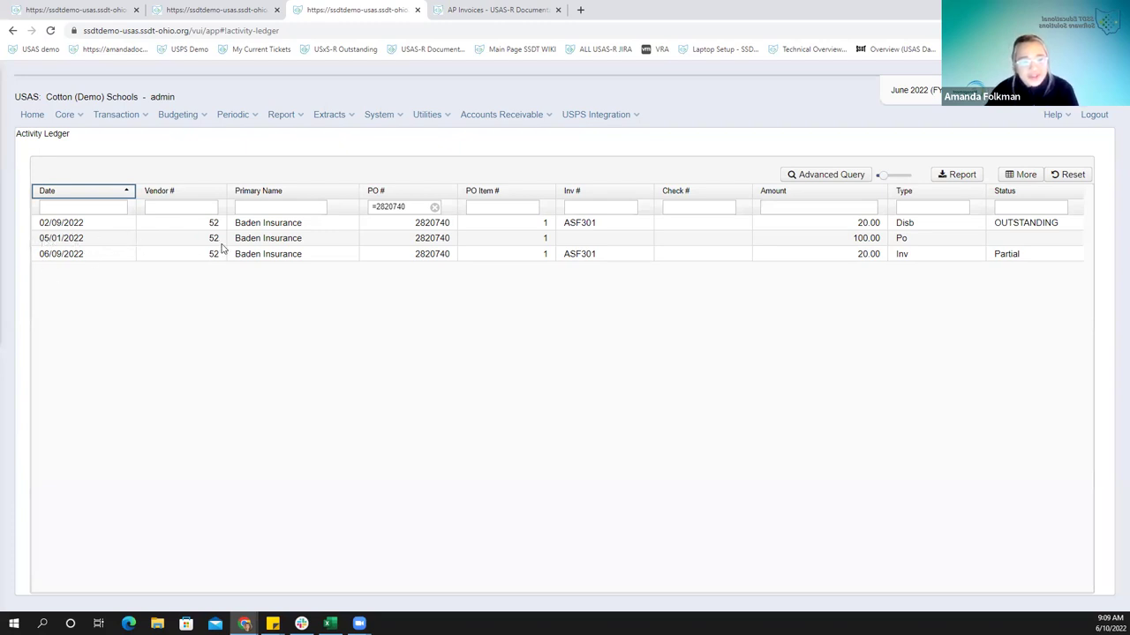
# Examine the 05/01/2022 Po entry and the available columns in the Activity Ledger, and compare the entries with the purchase order's amounts
pyautogui.click(403, 240)
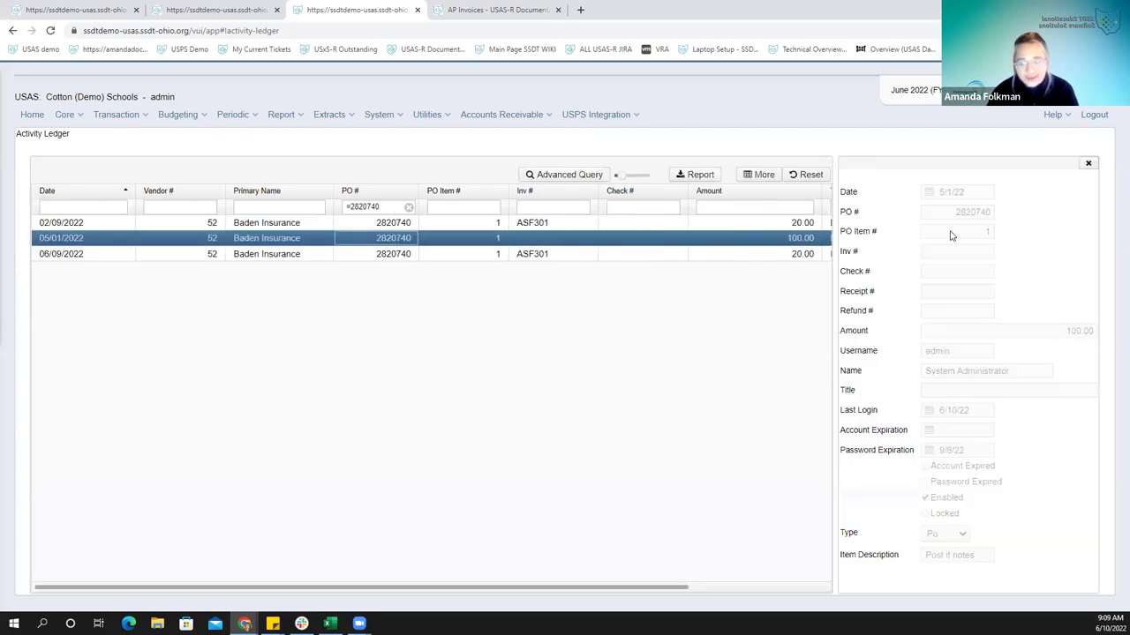
pyautogui.click(1084, 166)
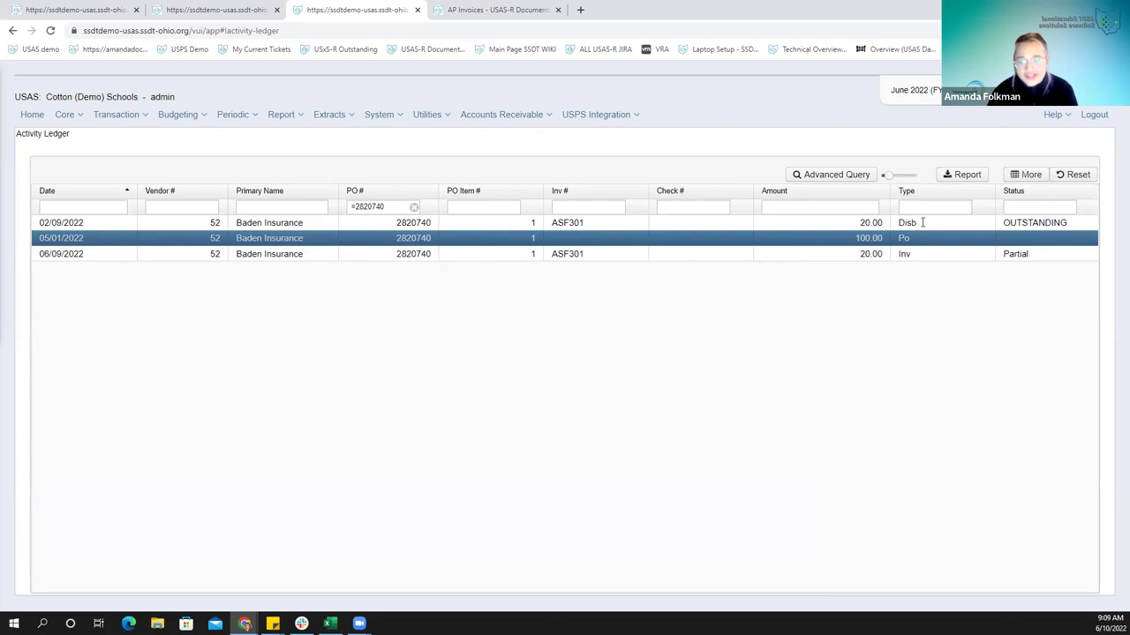
pyautogui.click(1035, 180)
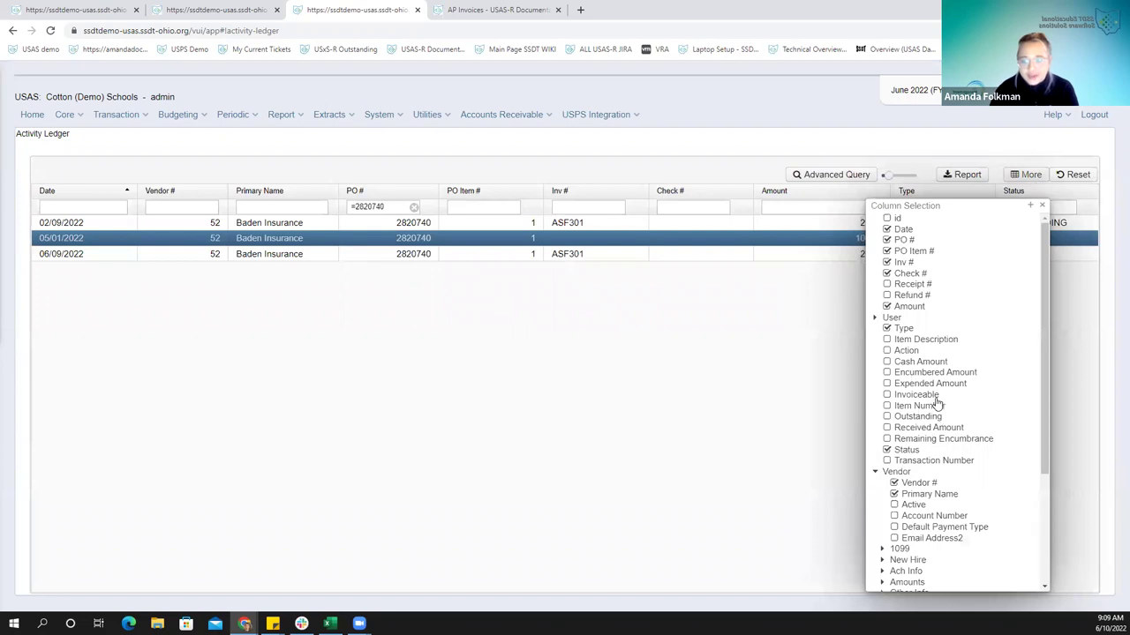
pyautogui.scroll(-3, 937, 404)
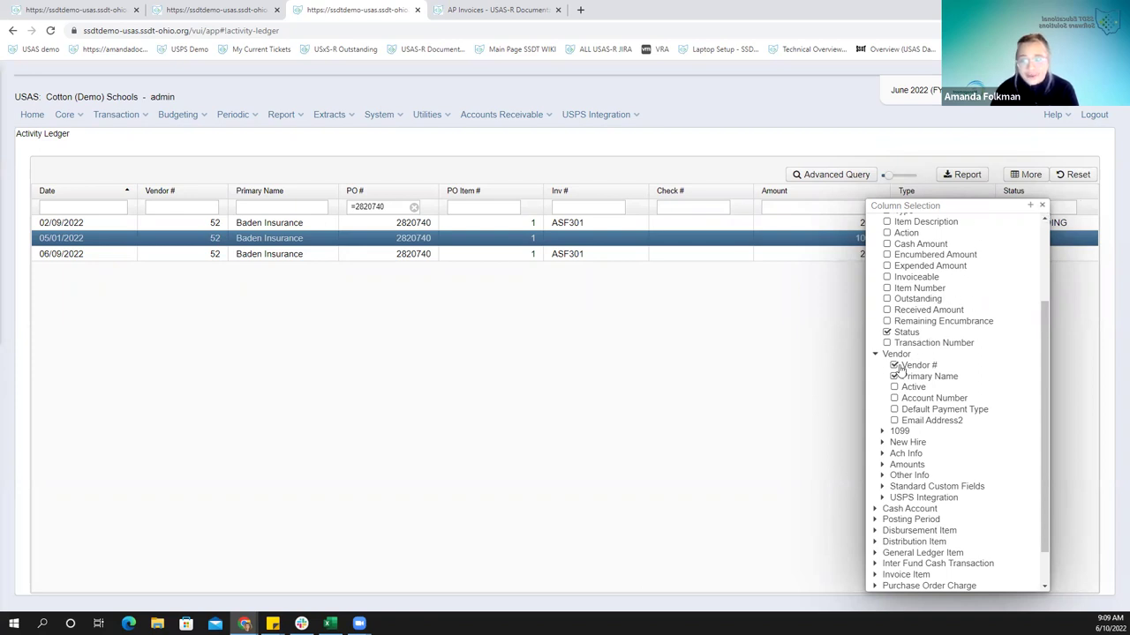
pyautogui.click(1043, 230)
pyautogui.click(1040, 265)
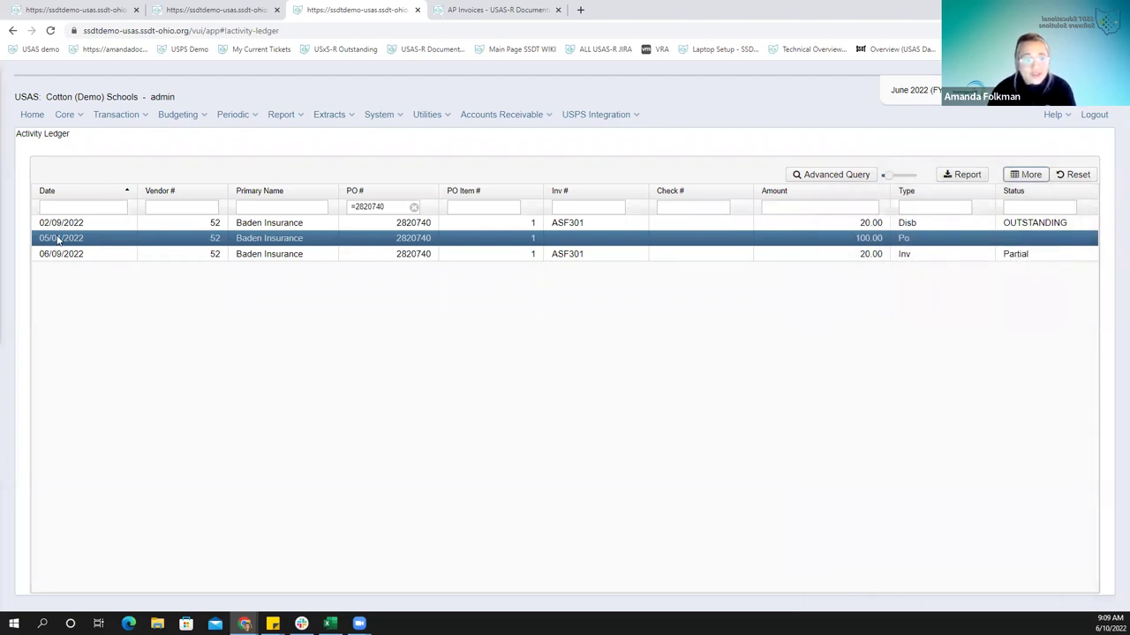
pyautogui.click(59, 10)
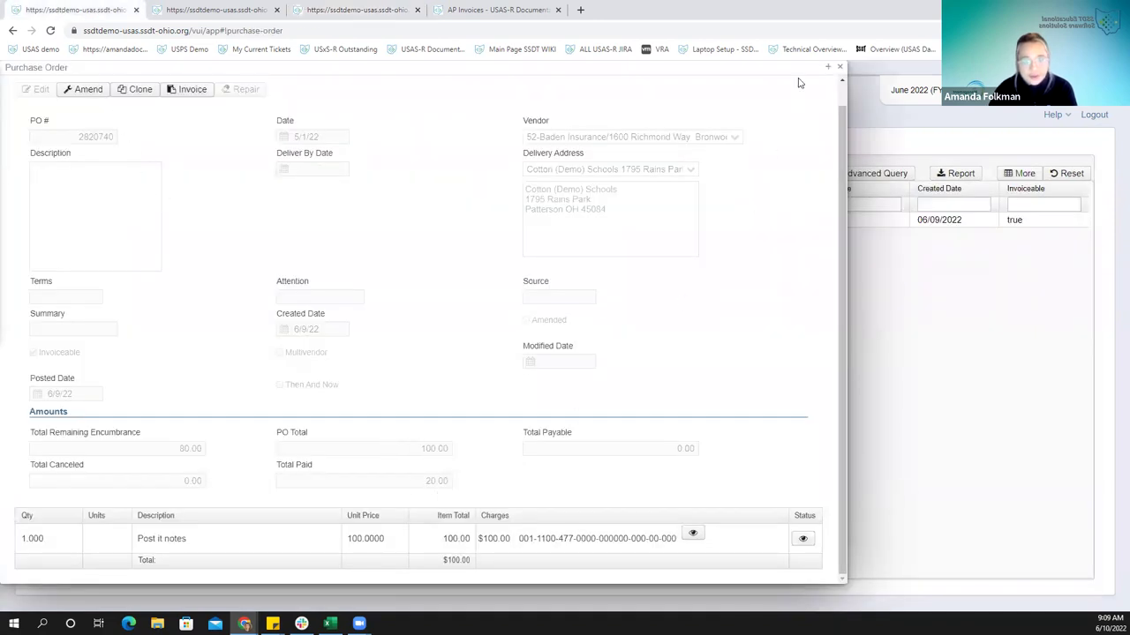
pyautogui.click(366, 12)
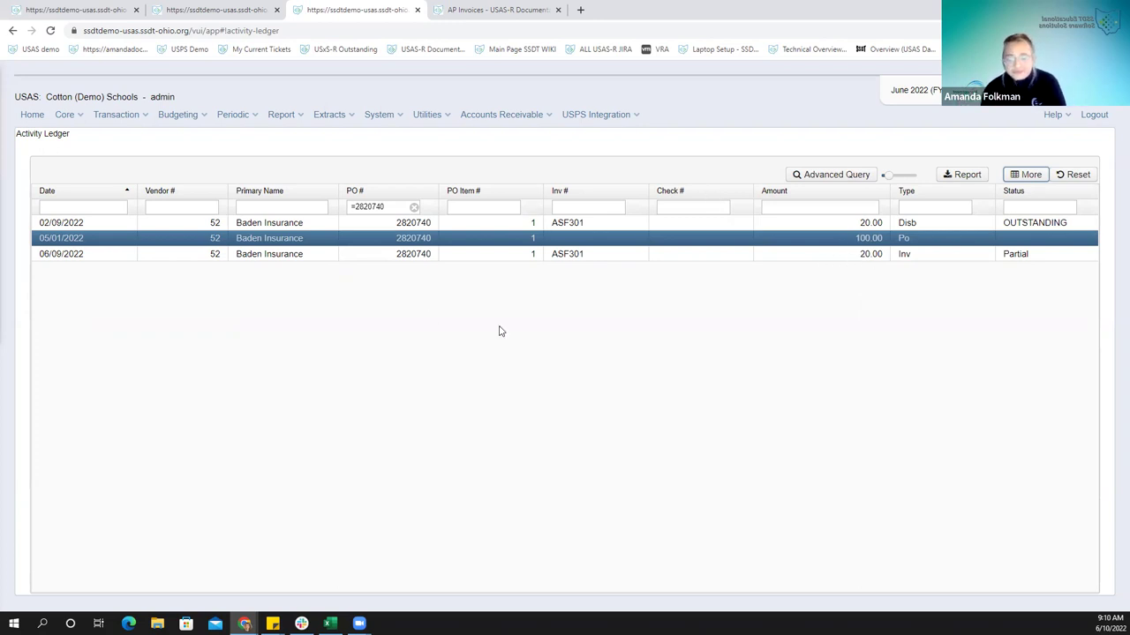
# Filter the Expenditure accounts by fund 001, function 1100 and object 477, and view the matching account's fiscal-year encumbered amount
pyautogui.click(200, 9)
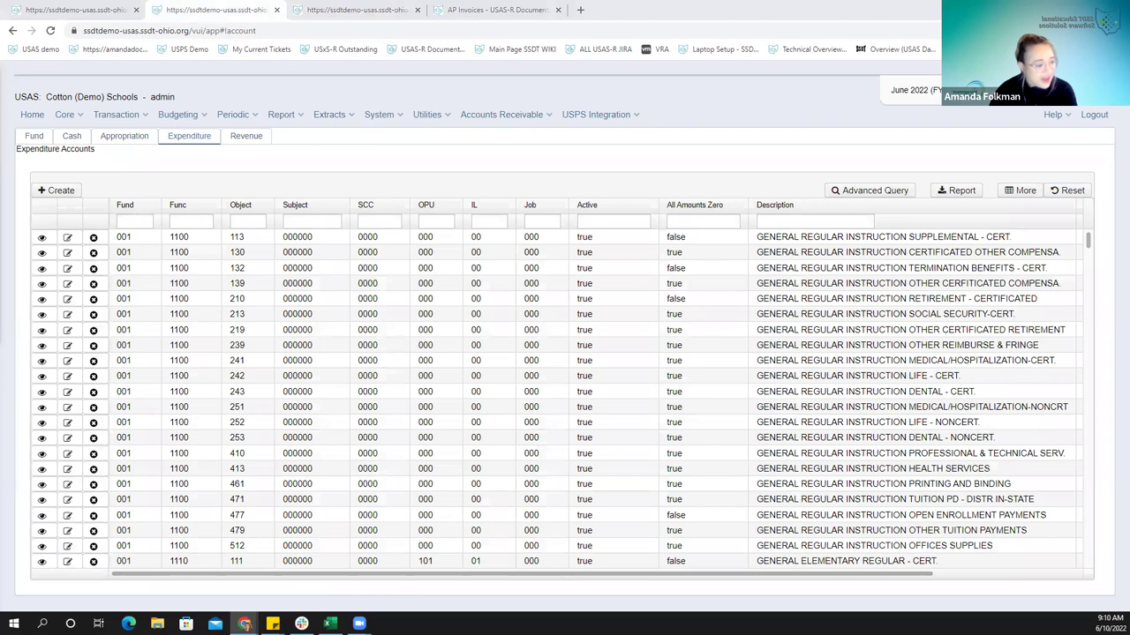
pyautogui.click(130, 223)
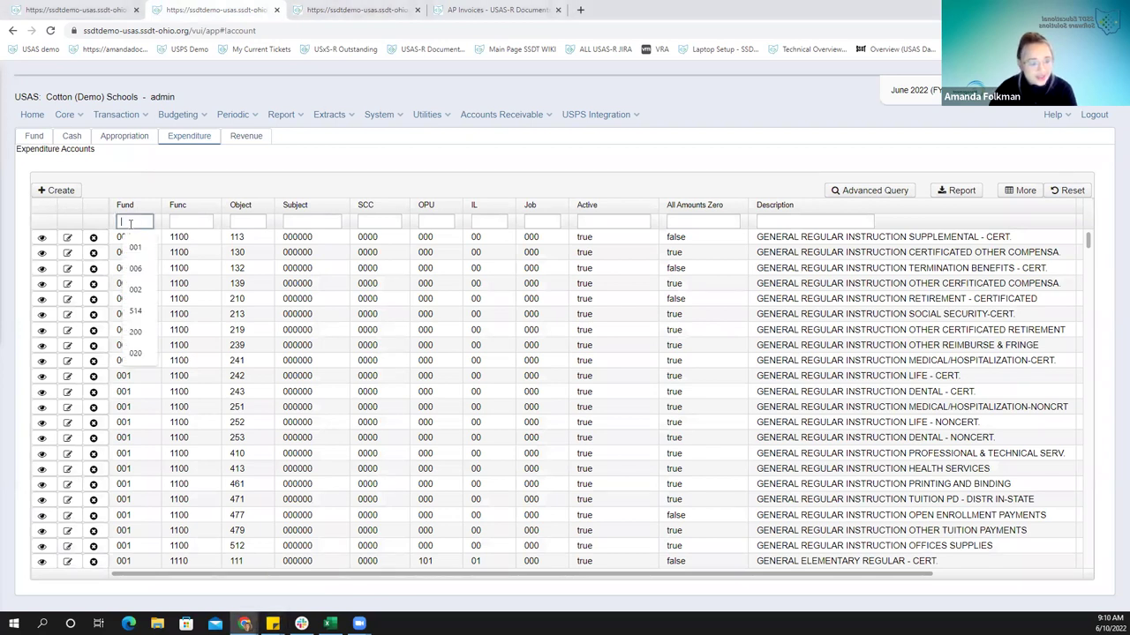
pyautogui.write('001')
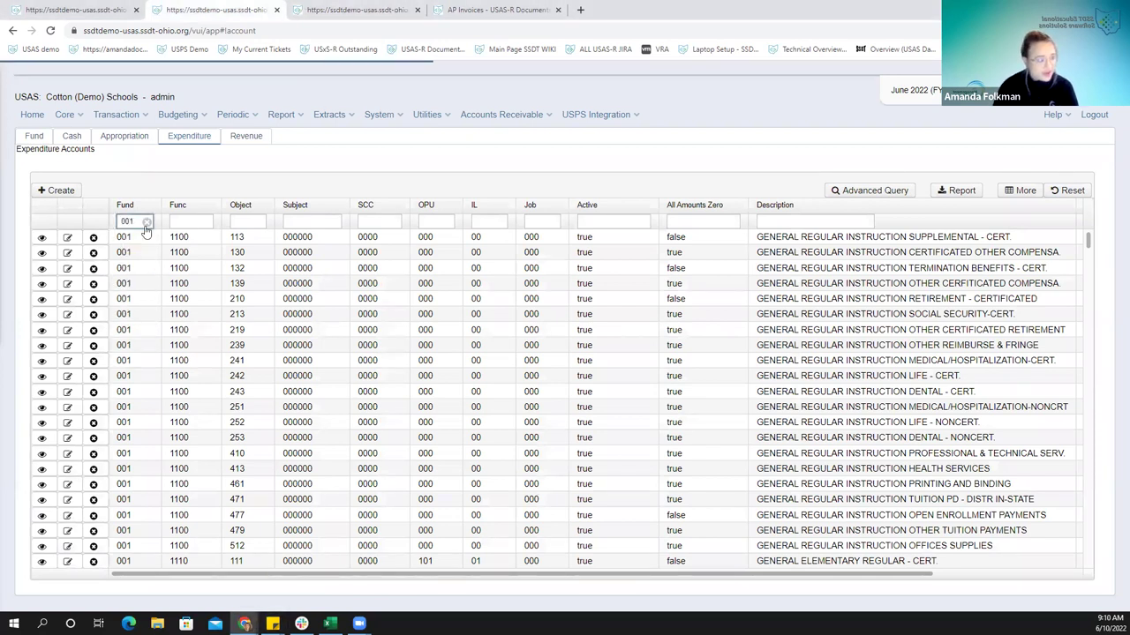
pyautogui.click(179, 221)
pyautogui.write('1100')
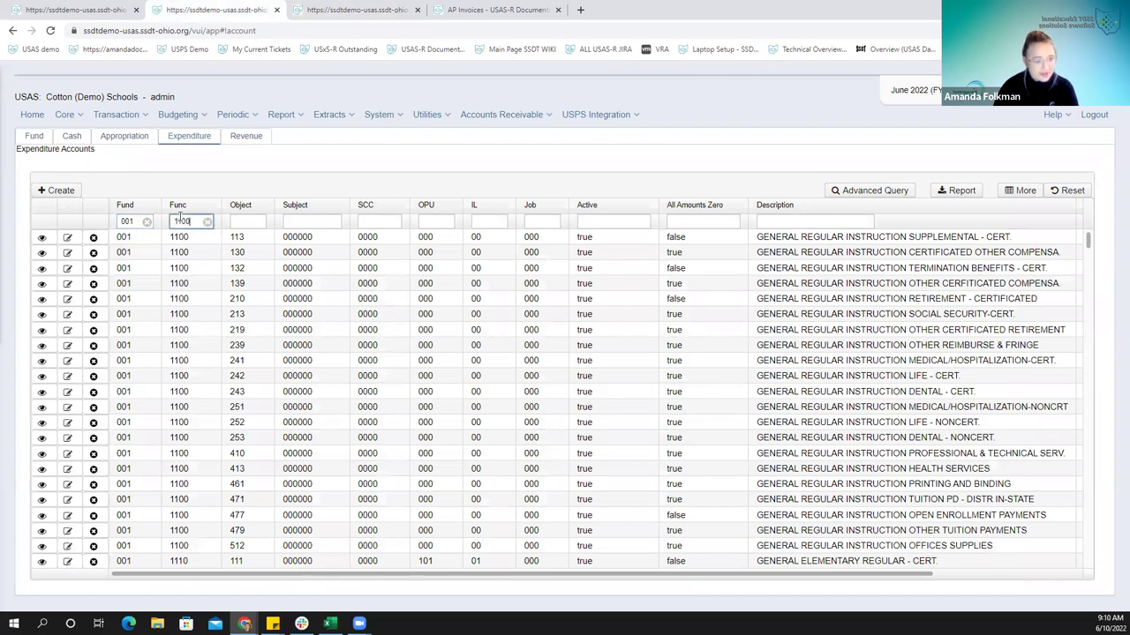
pyautogui.click(240, 220)
pyautogui.write('477')
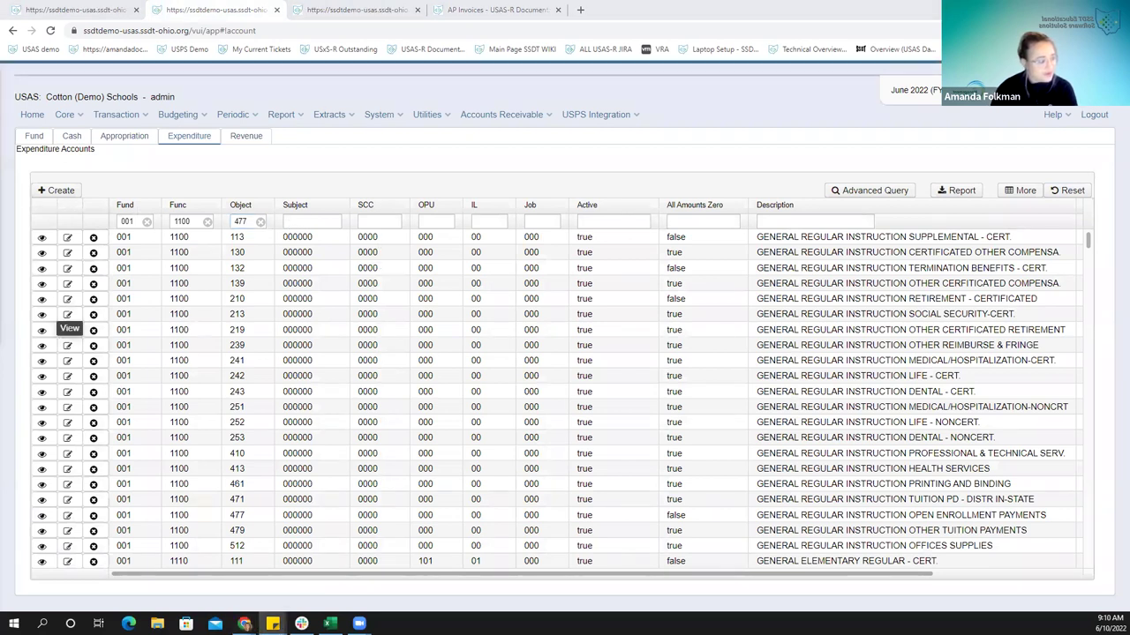
pyautogui.click(48, 240)
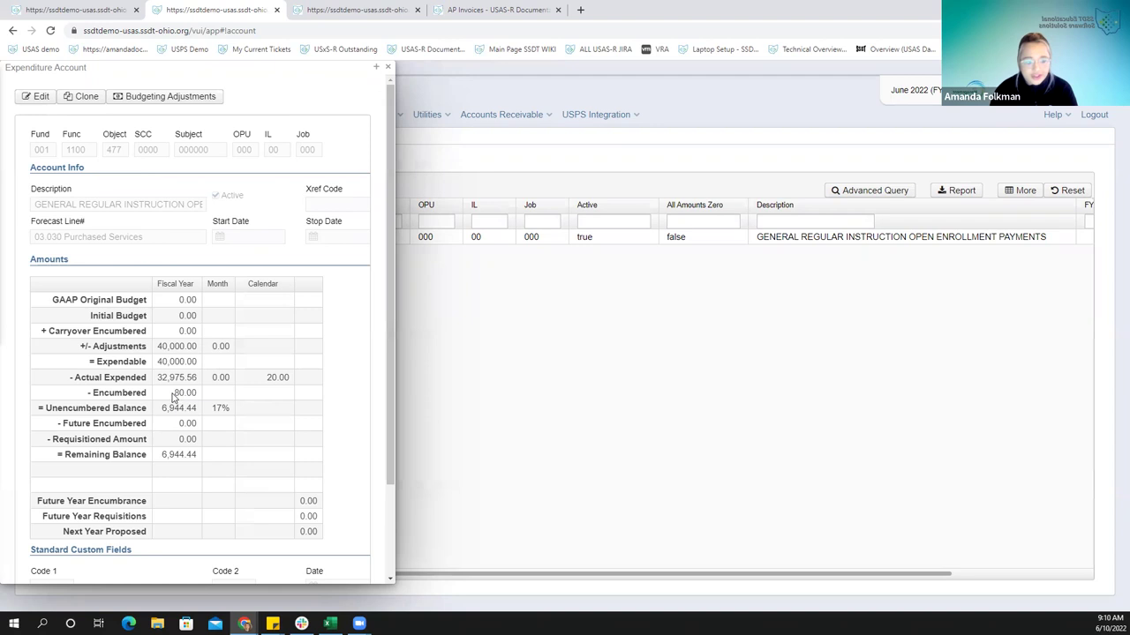
pyautogui.moveTo(175, 394); pyautogui.dragTo(196, 399)
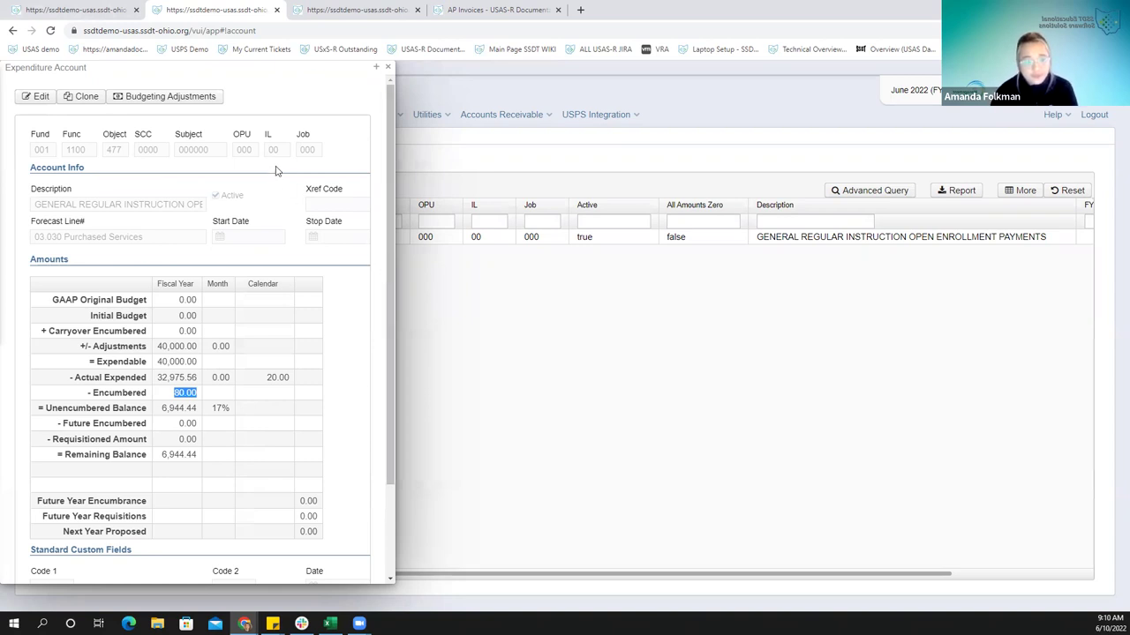
# Open the Posting Periods in the third USAS tab and close the February 2022 period
pyautogui.click(332, 18)
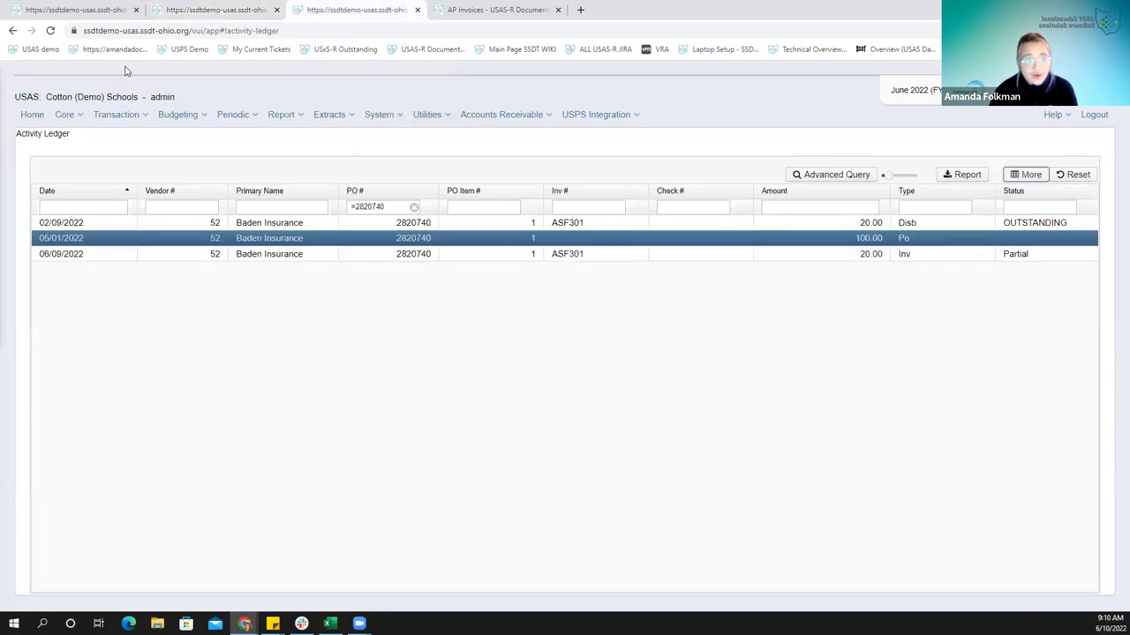
pyautogui.click(65, 120)
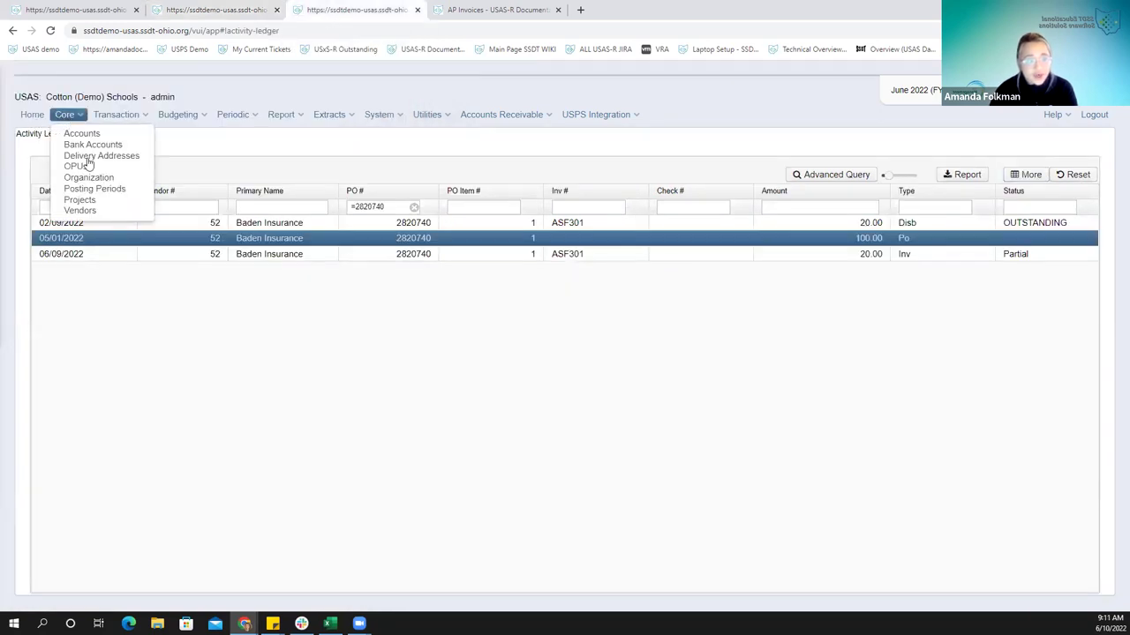
pyautogui.click(100, 192)
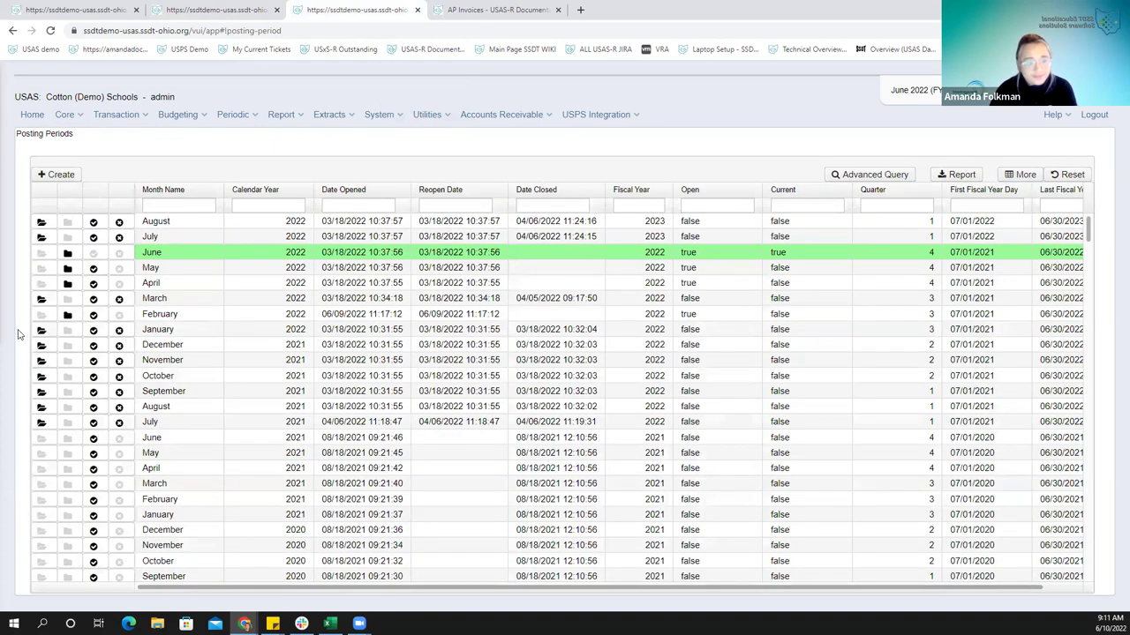
pyautogui.click(69, 316)
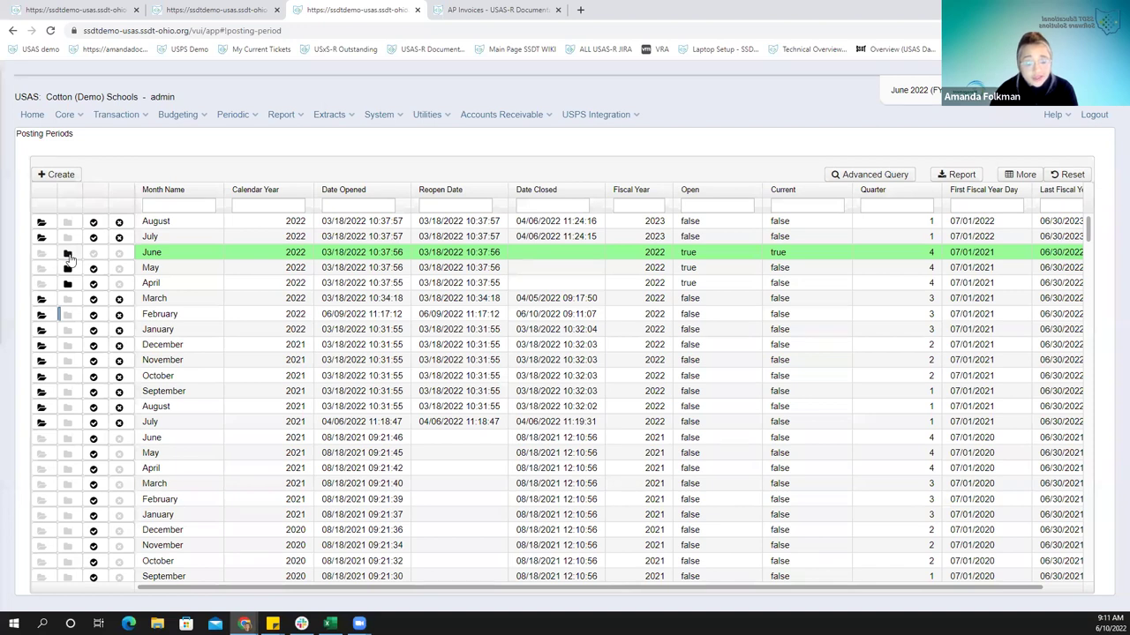
# Close the purchase order view in the first USAS tab and filter the AP Invoices grid by the same PO number
pyautogui.click(203, 15)
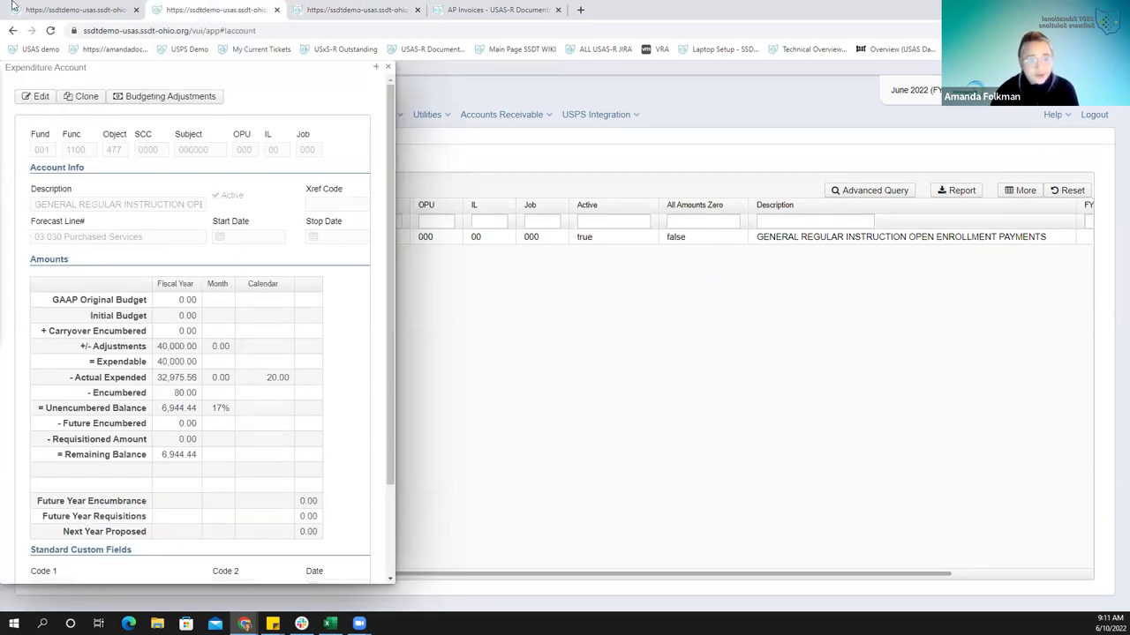
pyautogui.click(59, 14)
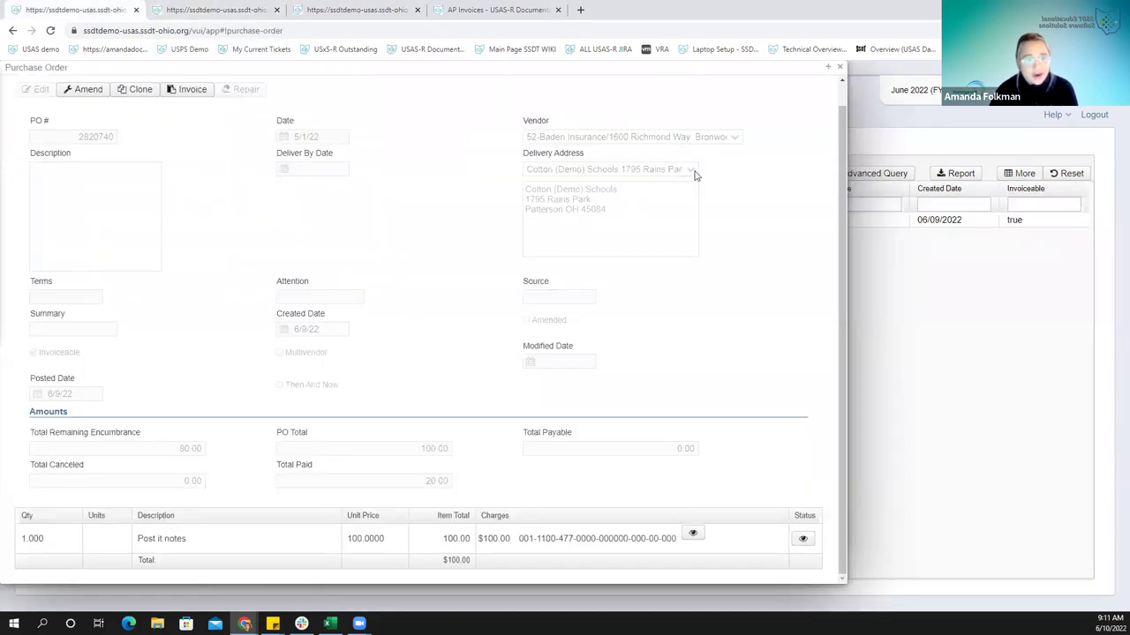
pyautogui.click(840, 68)
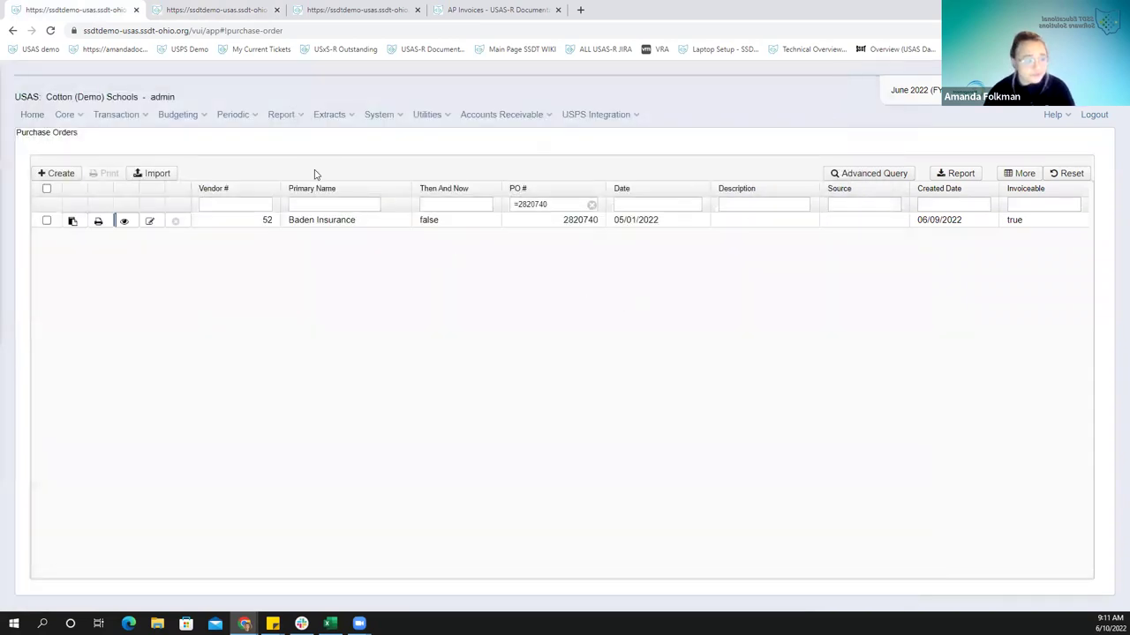
pyautogui.click(113, 119)
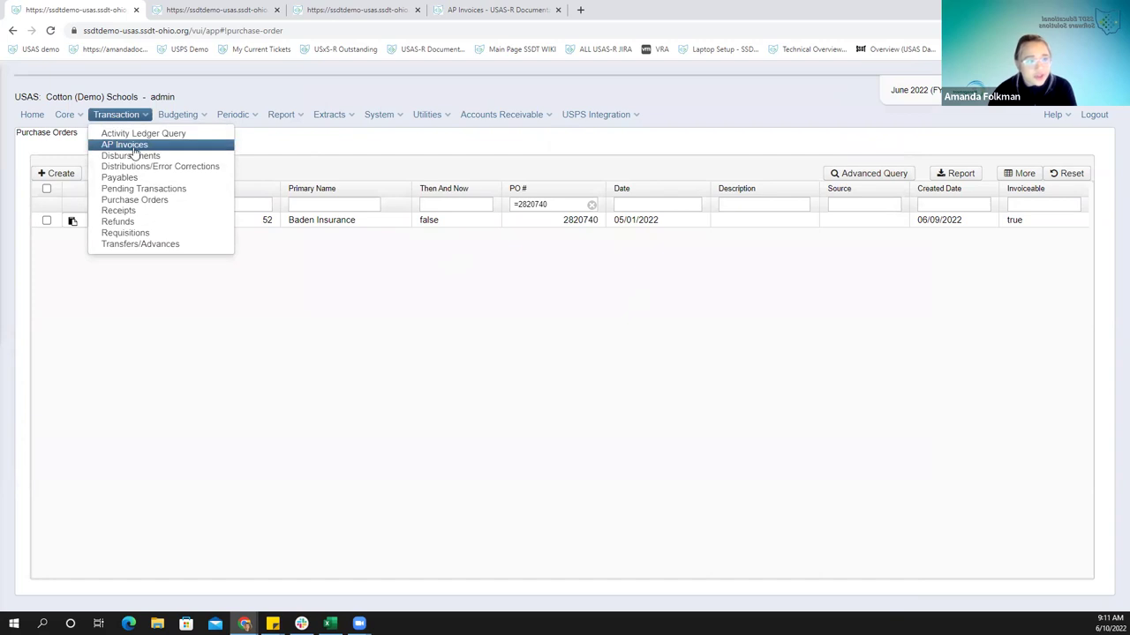
pyautogui.click(132, 146)
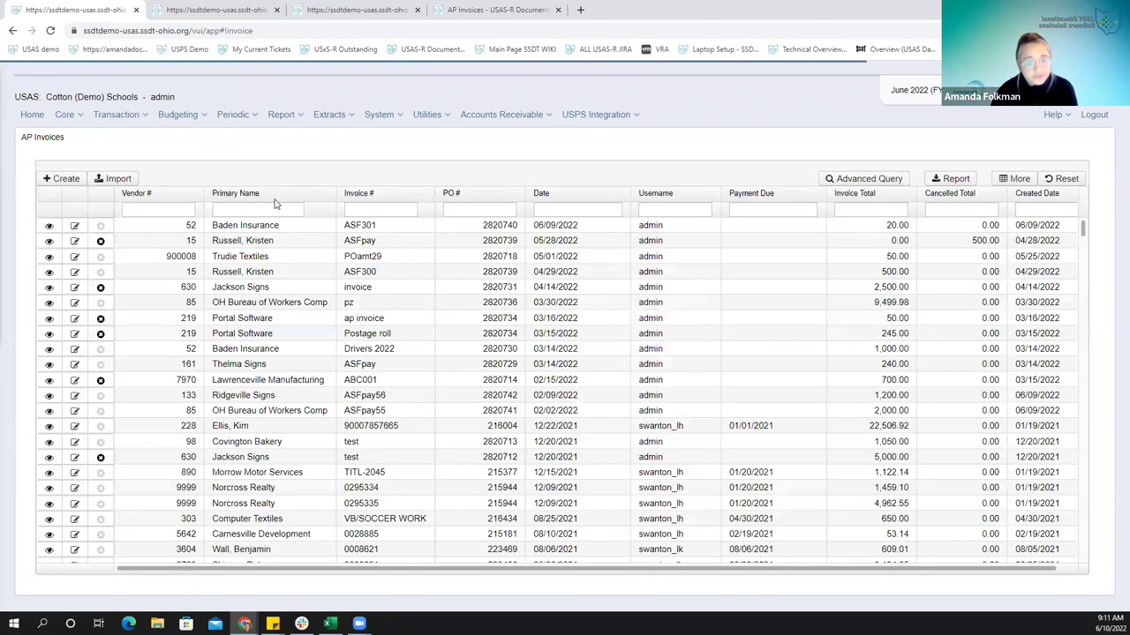
pyautogui.click(473, 210)
pyautogui.write('=2820740')
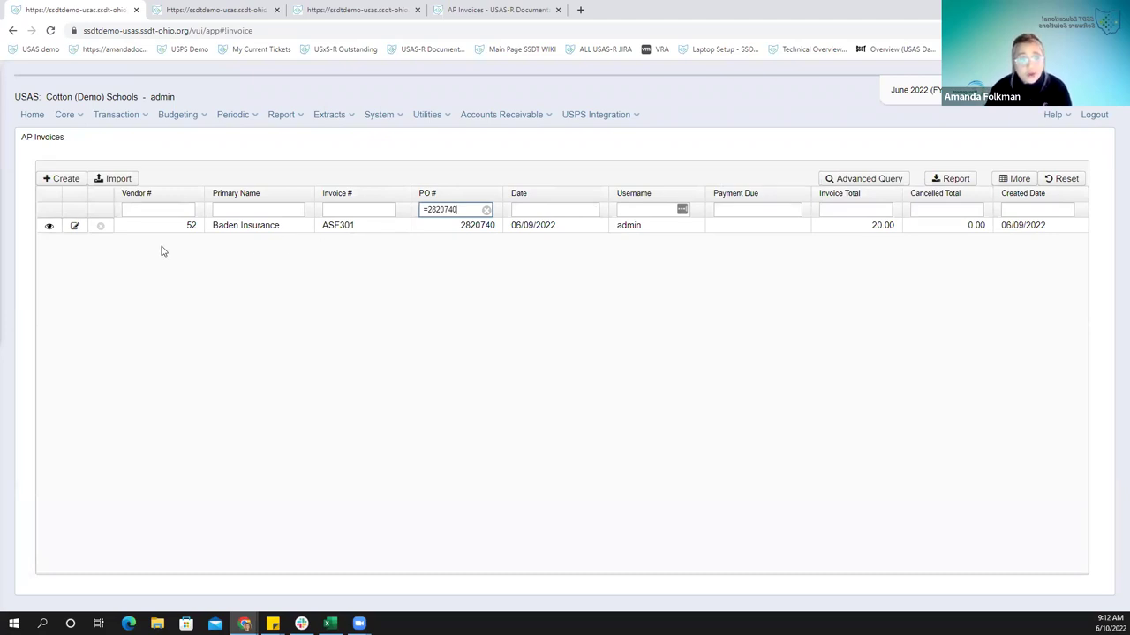
# View the Baden Insurance invoice, change its Post it notes item status to Full, and close the invoice
pyautogui.click(50, 227)
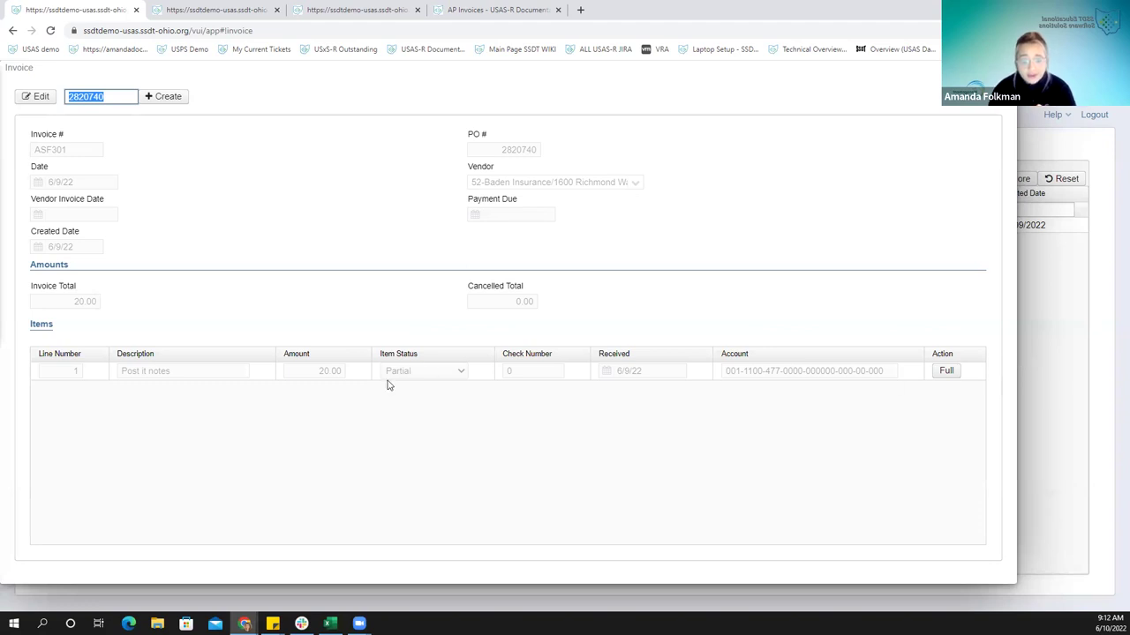
pyautogui.click(947, 373)
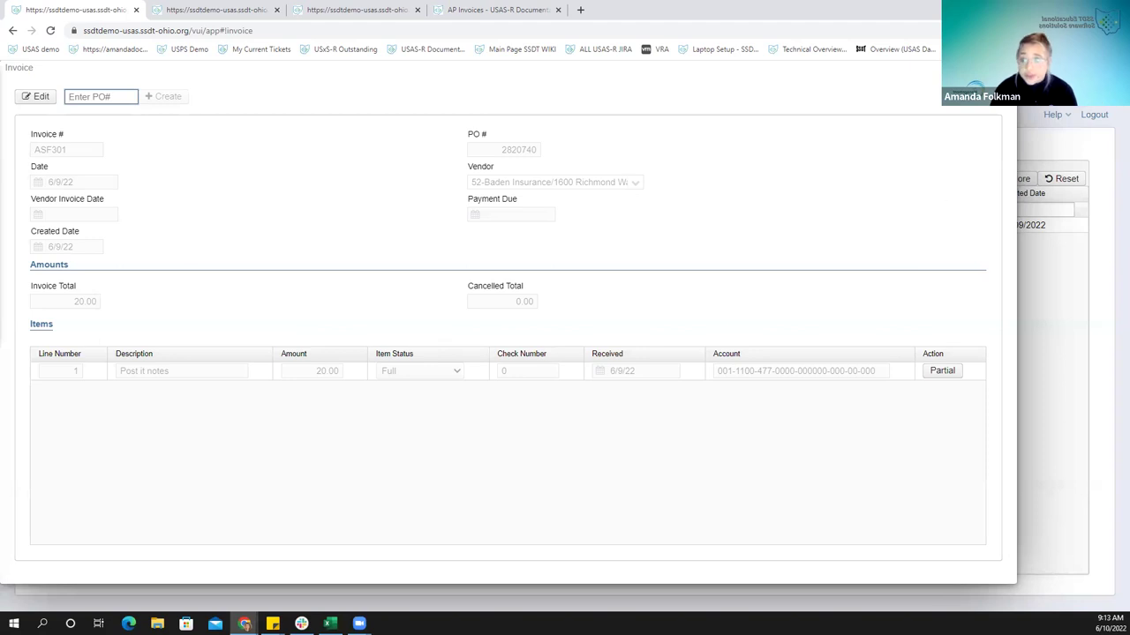
pyautogui.press('Escape')
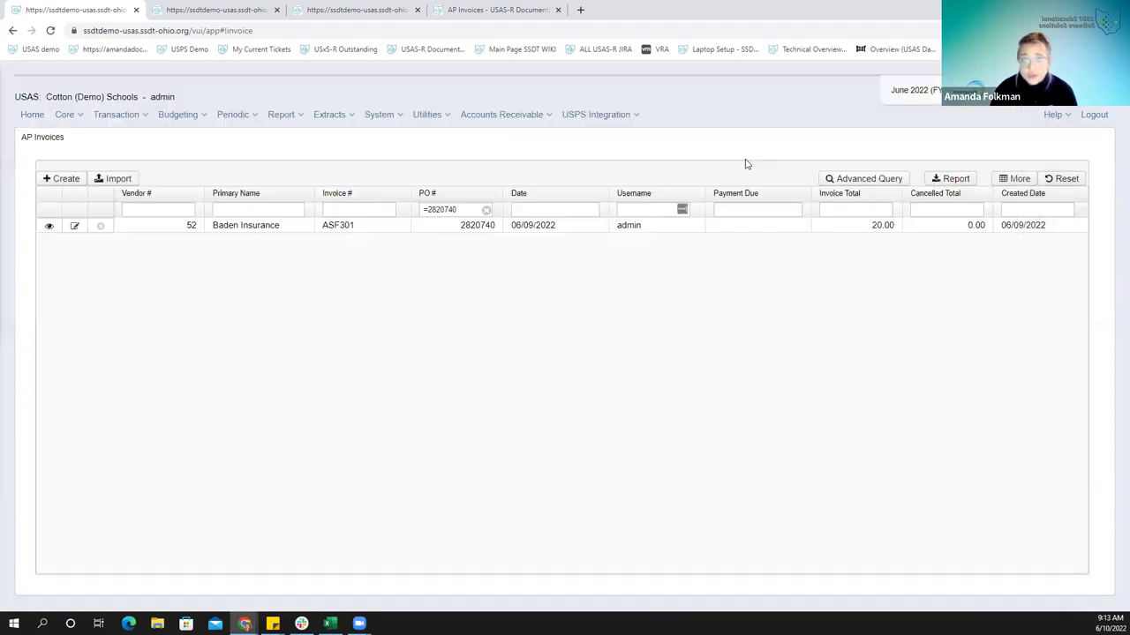
# Filter the Purchase Orders grid by the same PO number and view the Baden Insurance order's remaining encumbrance
pyautogui.click(106, 116)
pyautogui.click(123, 202)
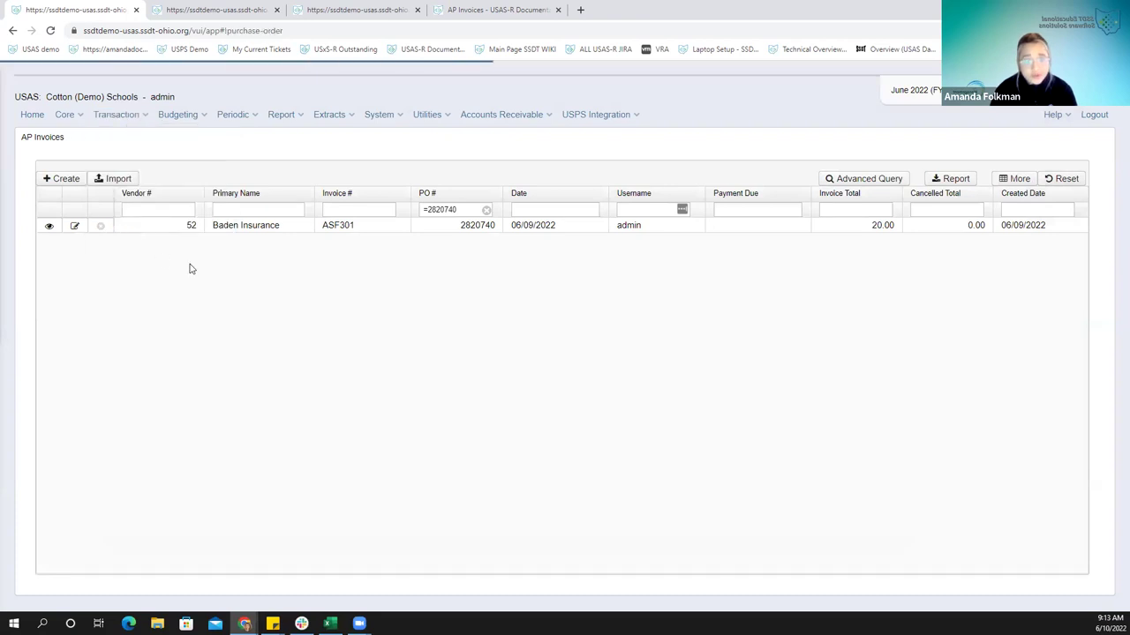
pyautogui.click(538, 202)
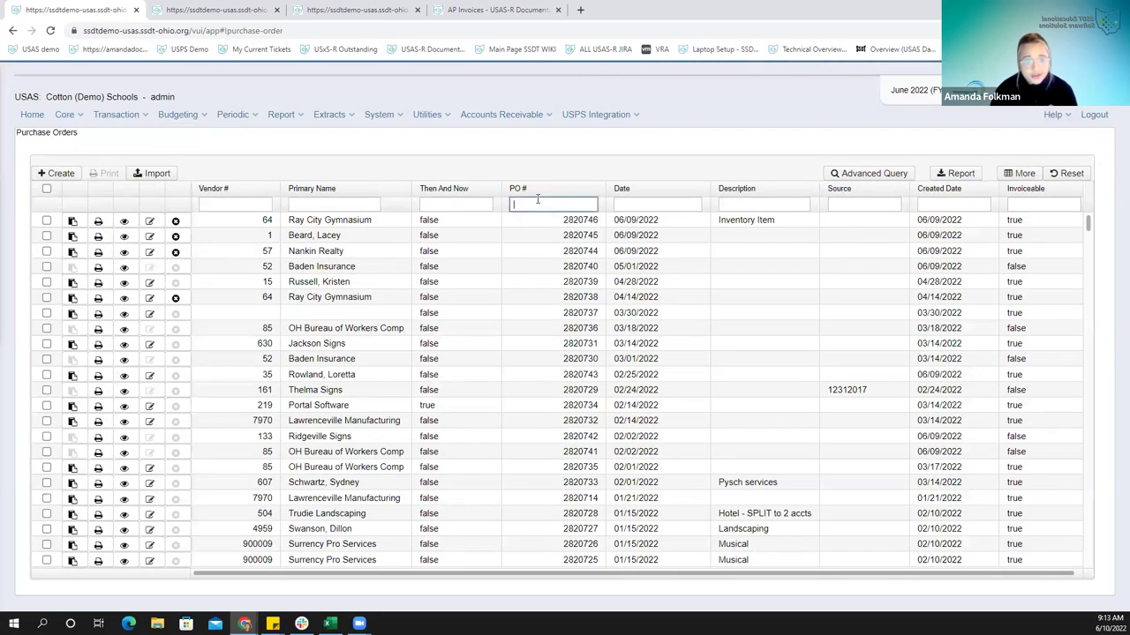
pyautogui.write('=')
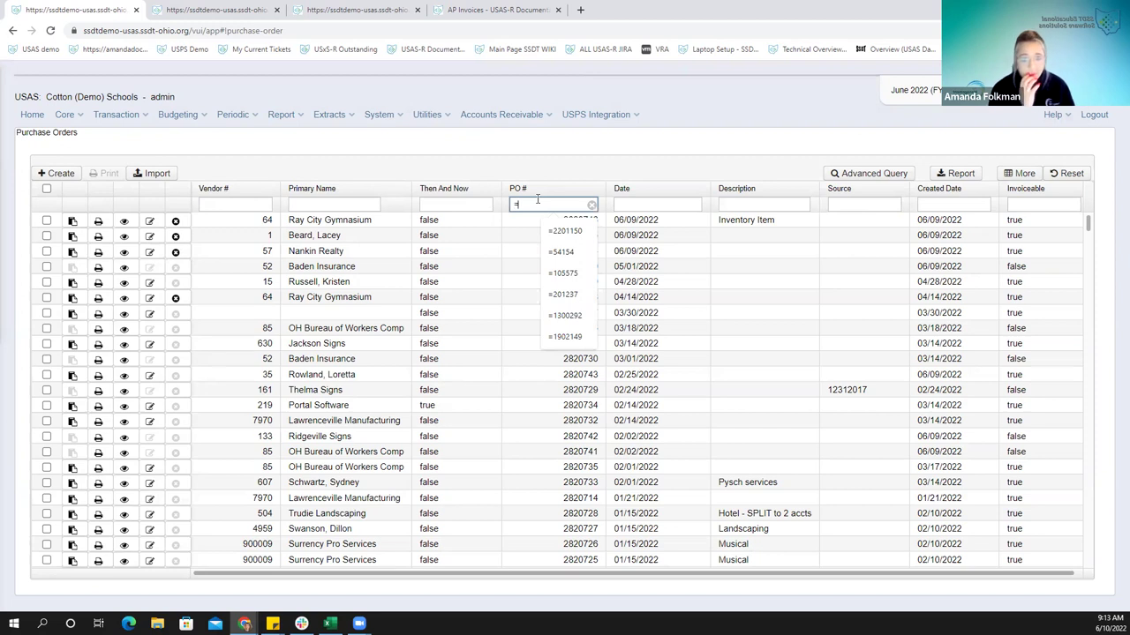
pyautogui.write('2820740')
pyautogui.click(123, 223)
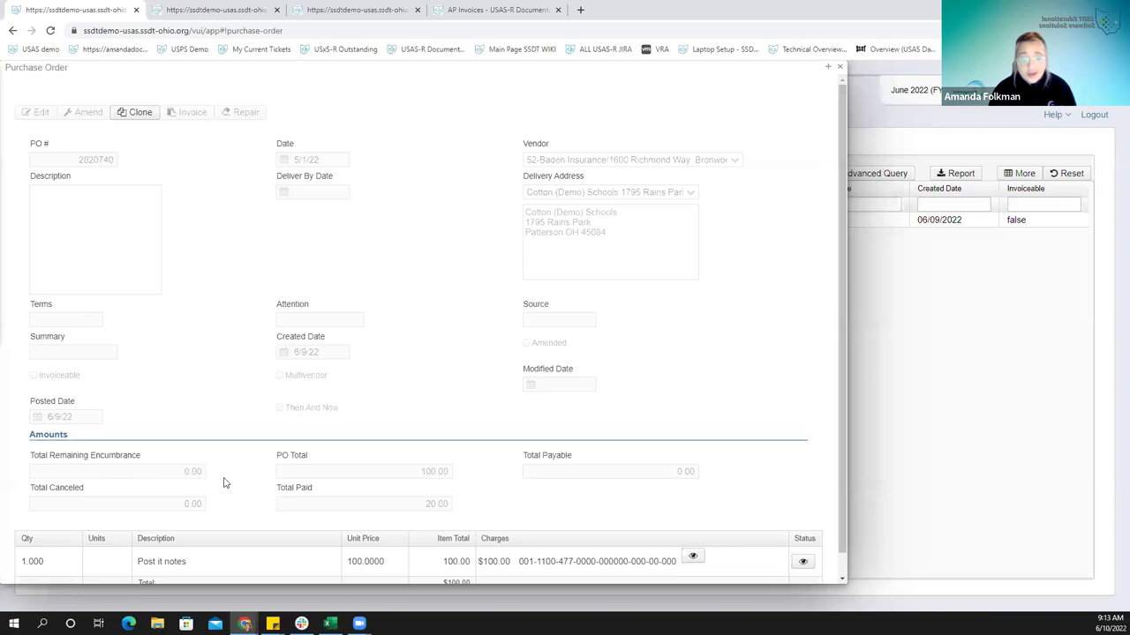
# Close the expenditure account view in the second USAS tab, reload the page and reopen the Expenditure Accounts grid
pyautogui.click(200, 16)
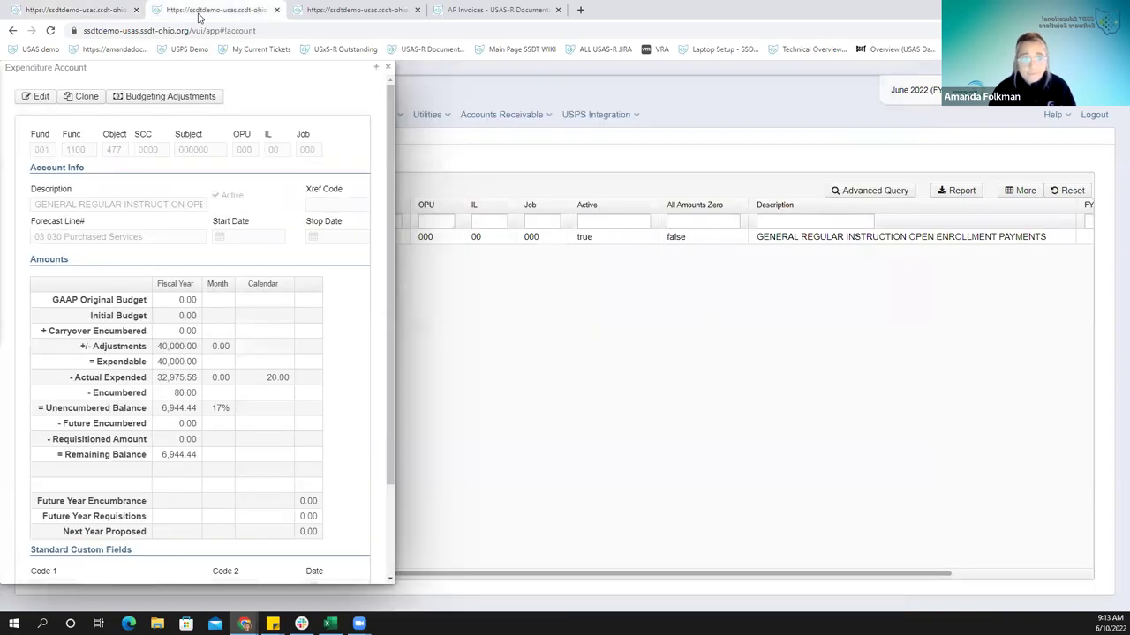
pyautogui.click(389, 70)
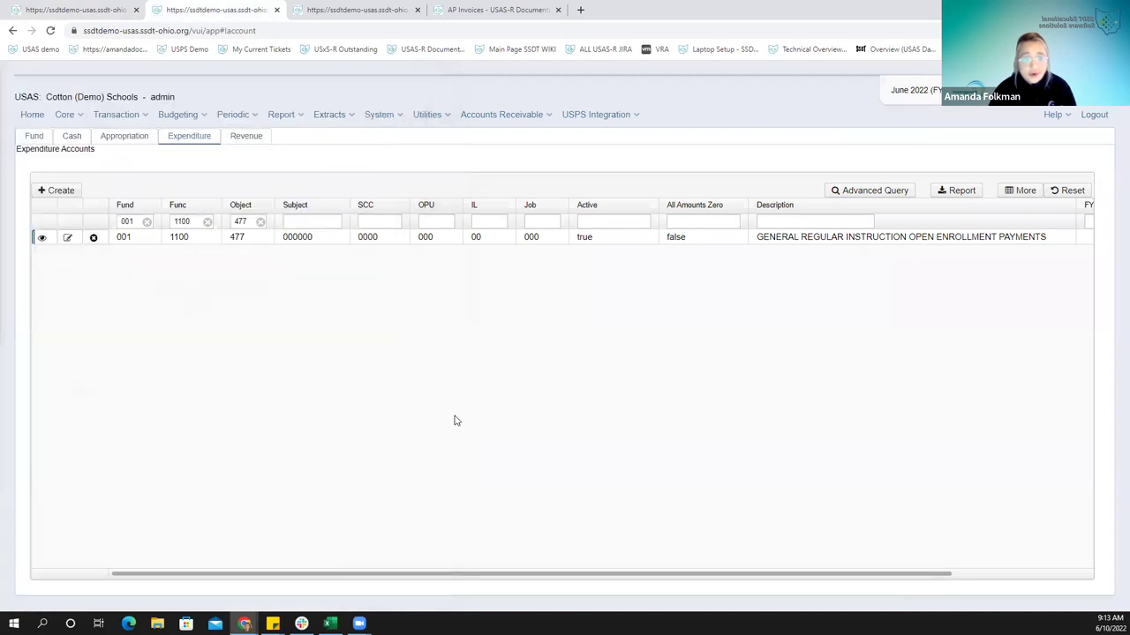
pyautogui.click(50, 31)
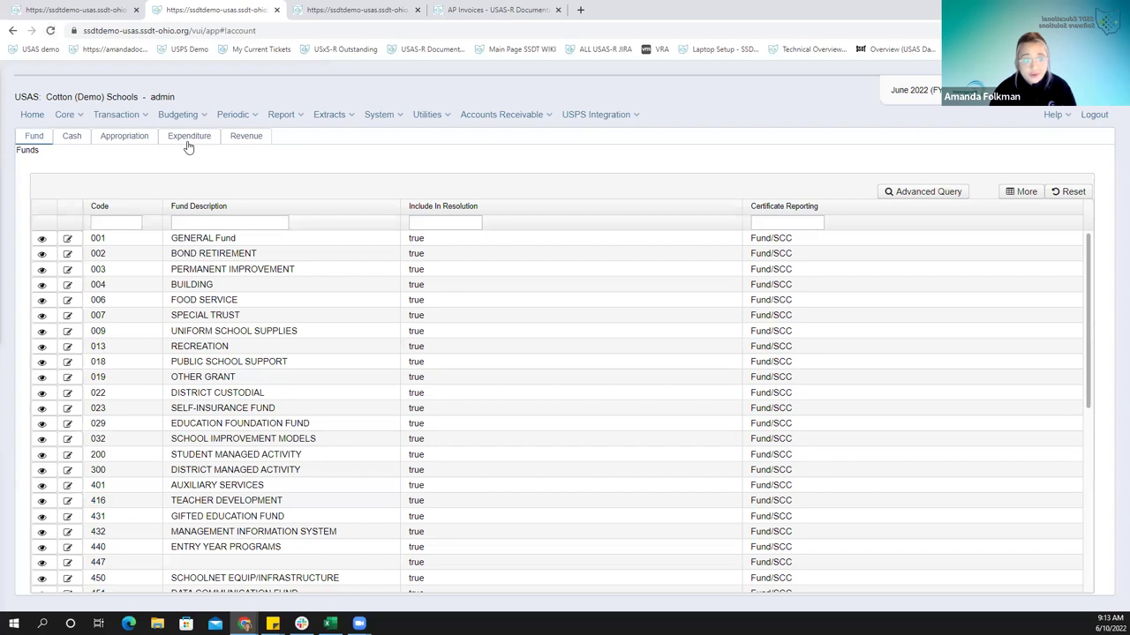
pyautogui.click(188, 143)
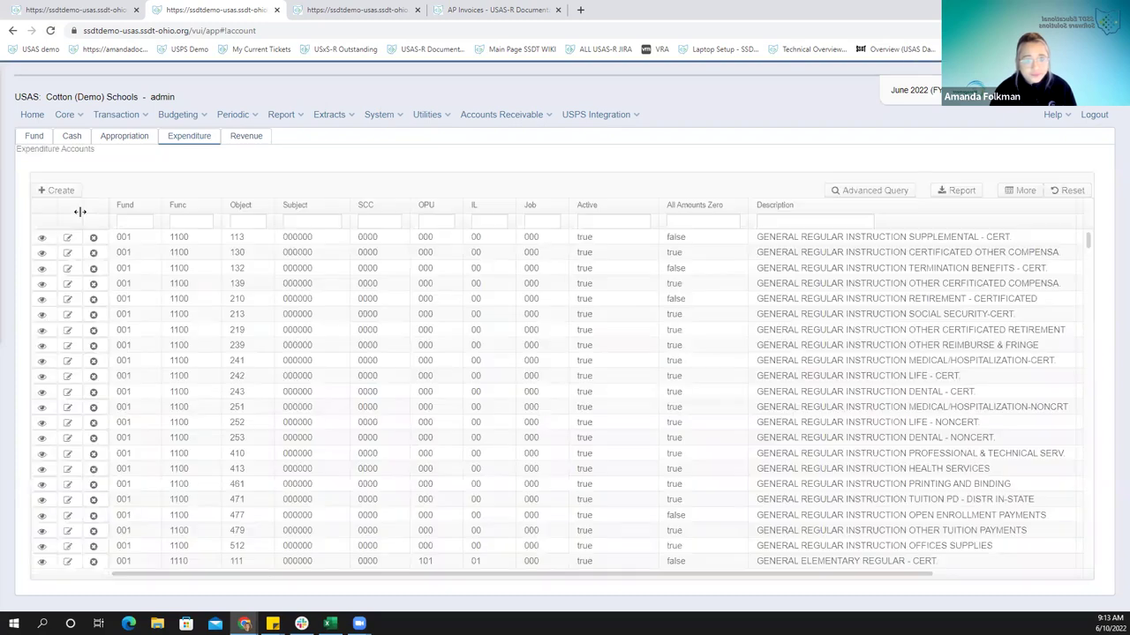
# Filter the Expenditure Accounts grid by fund 001, function 1100 and object 477, and view the matching account's amounts
pyautogui.click(133, 221)
pyautogui.write('001')
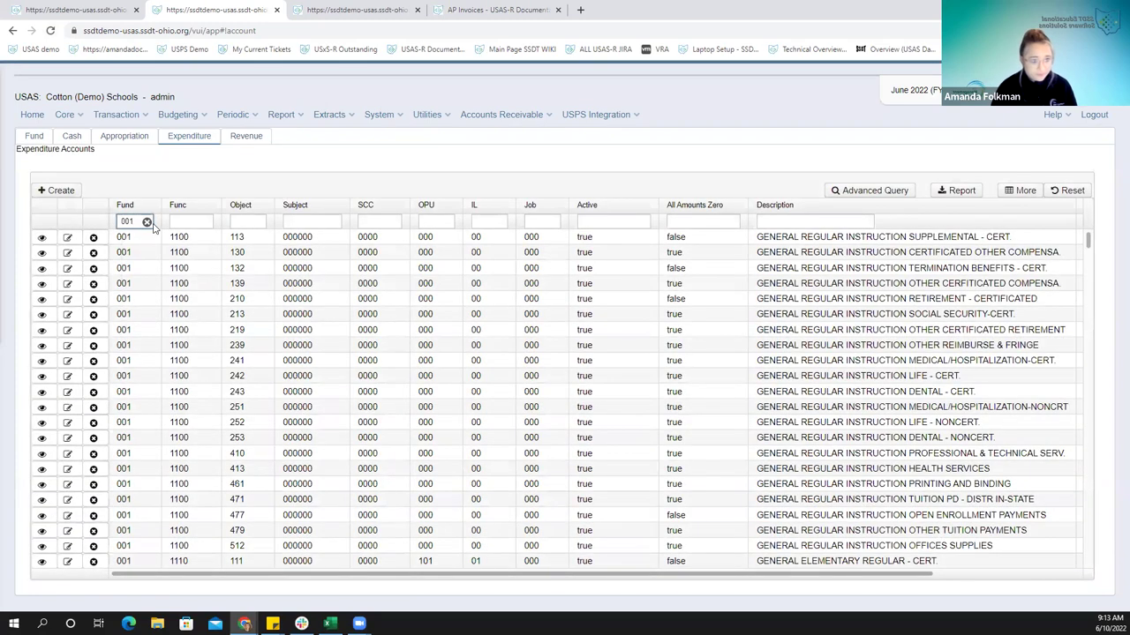
pyautogui.click(175, 222)
pyautogui.write('1100')
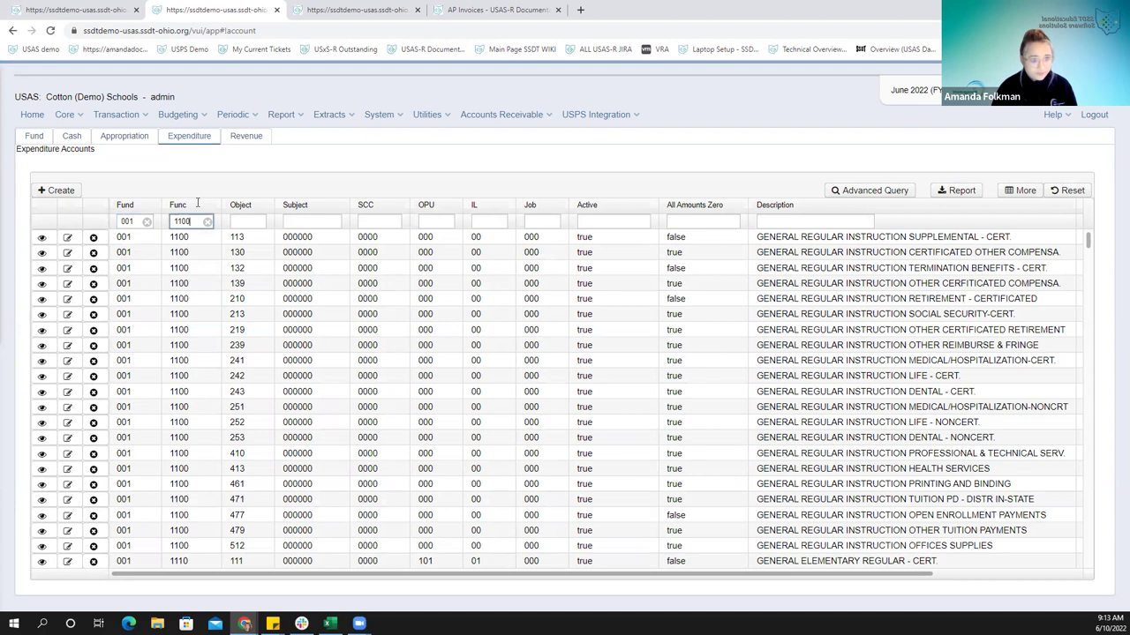
pyautogui.click(245, 222)
pyautogui.write('477')
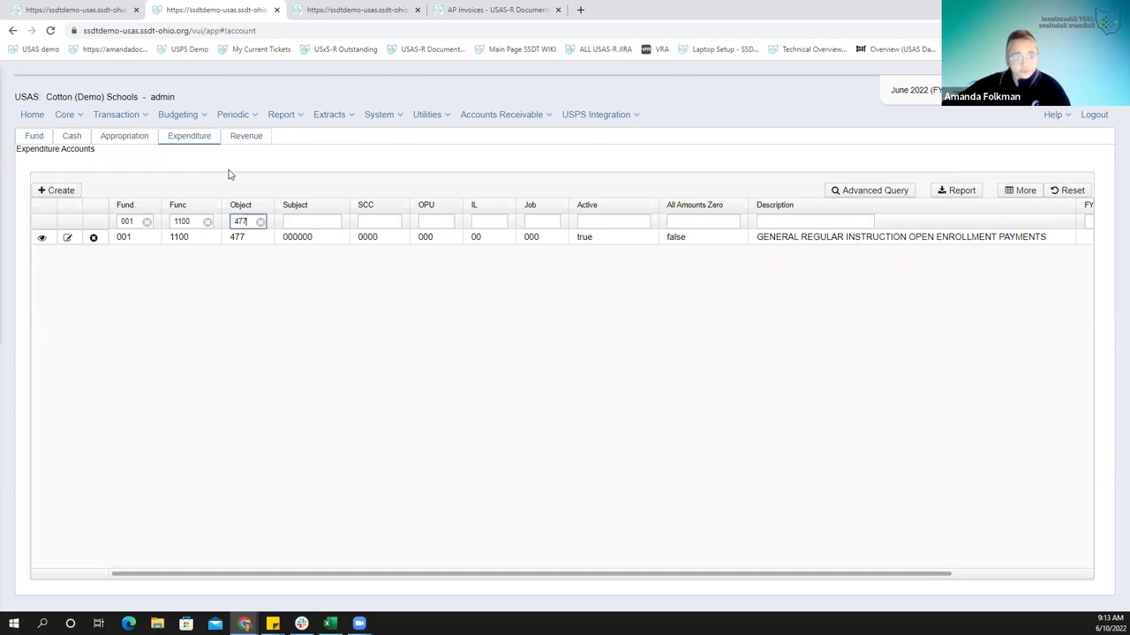
pyautogui.click(43, 238)
pyautogui.click(43, 239)
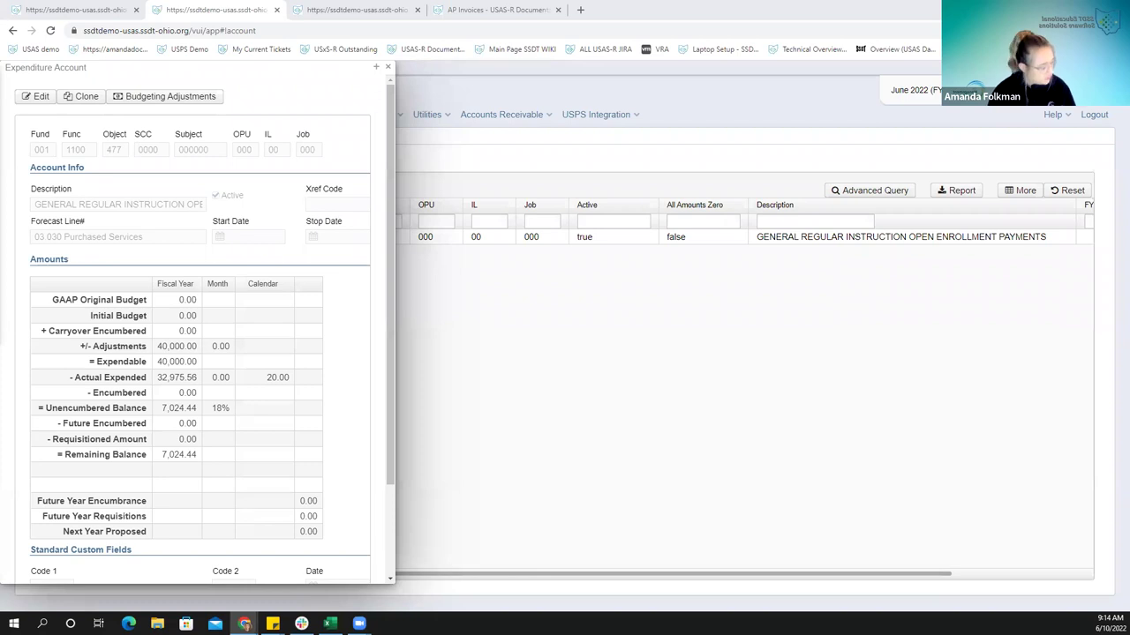
# Close the purchase order view in the first USAS tab and filter the Purchase Orders grid by the Ridgeville Signs PO number
pyautogui.click(95, 11)
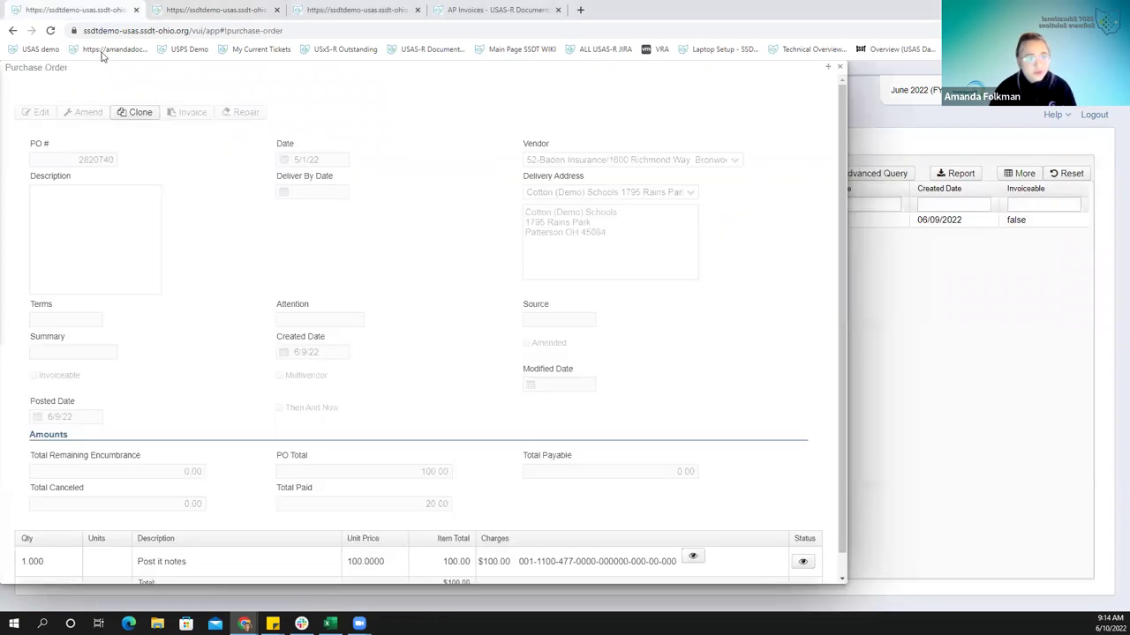
pyautogui.click(838, 69)
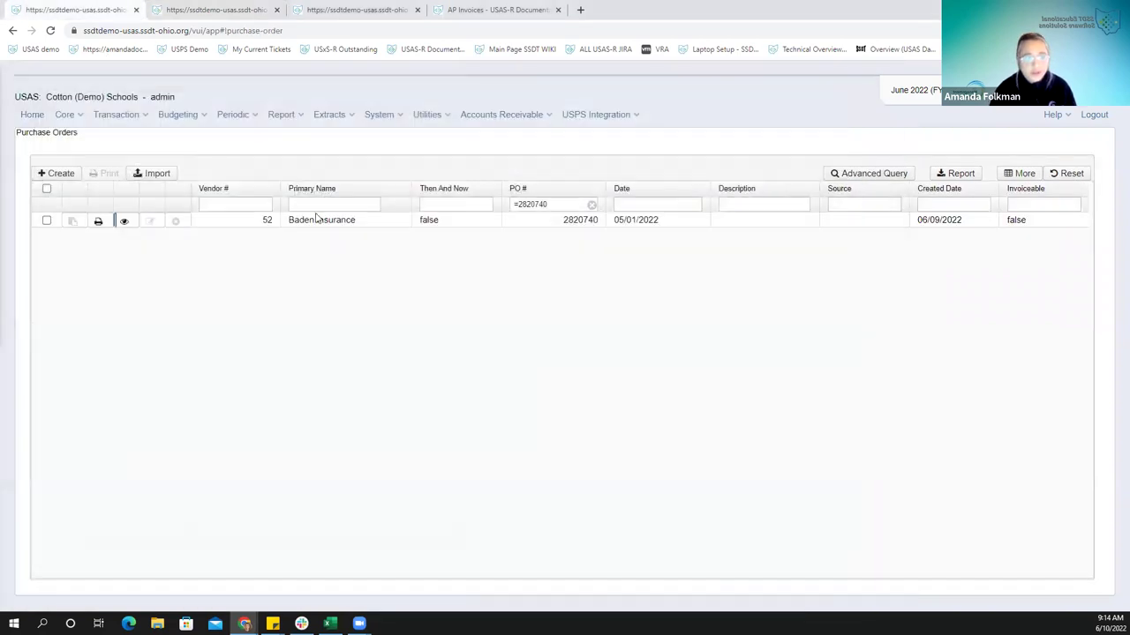
pyautogui.doubleClick(521, 204)
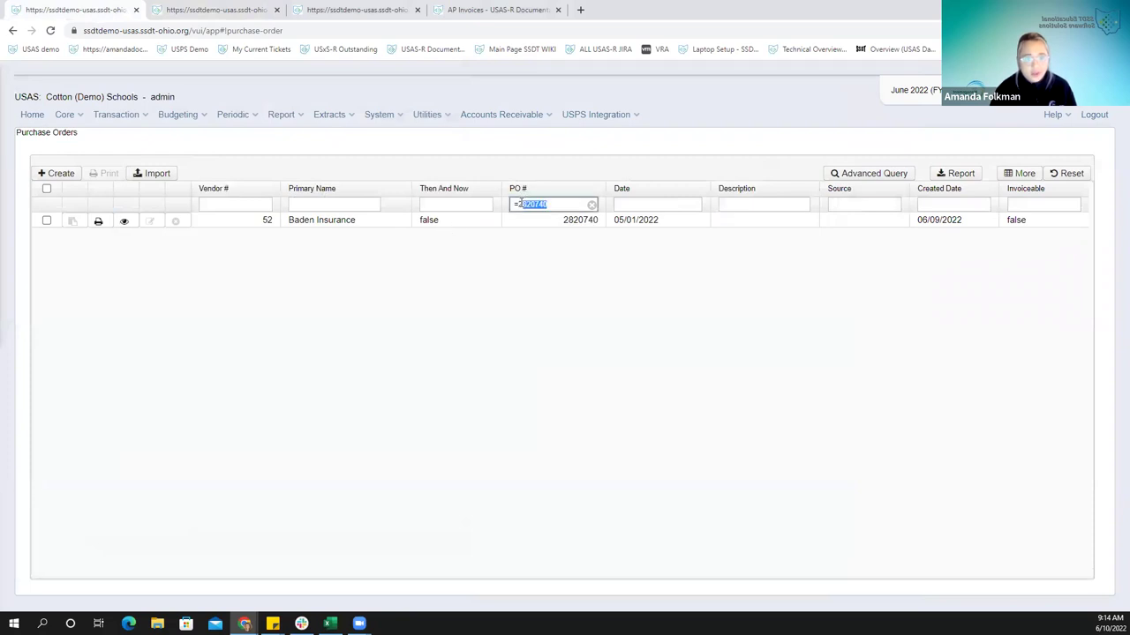
pyautogui.write('2820742')
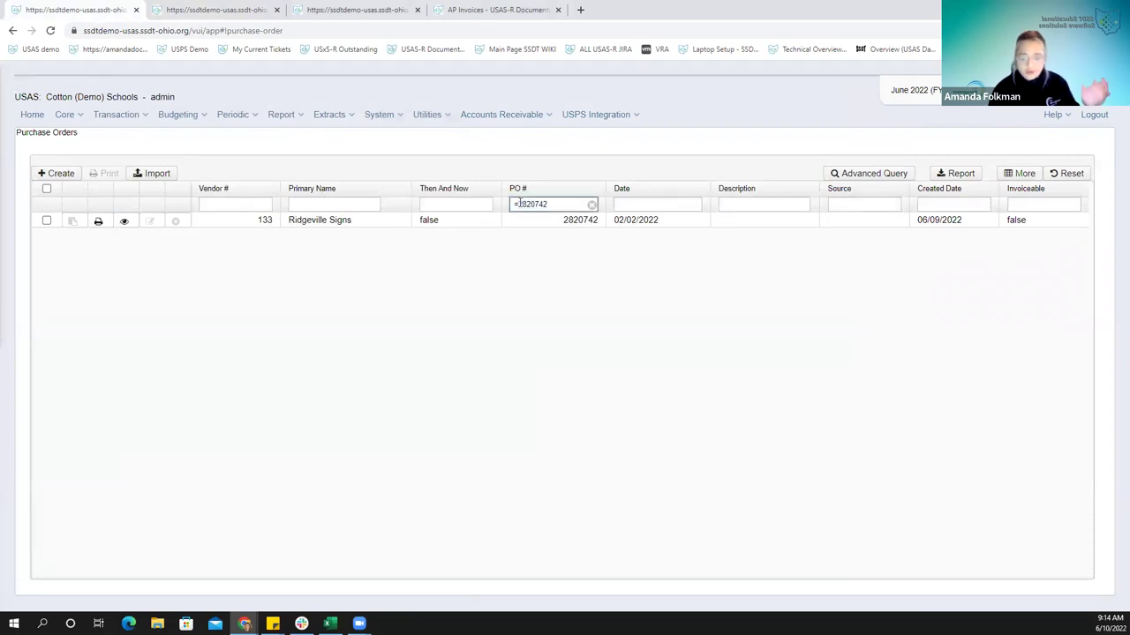
# View the Ridgeville Signs purchase order and examine its amounts, item charges and account code
pyautogui.click(98, 221)
pyautogui.click(623, 297)
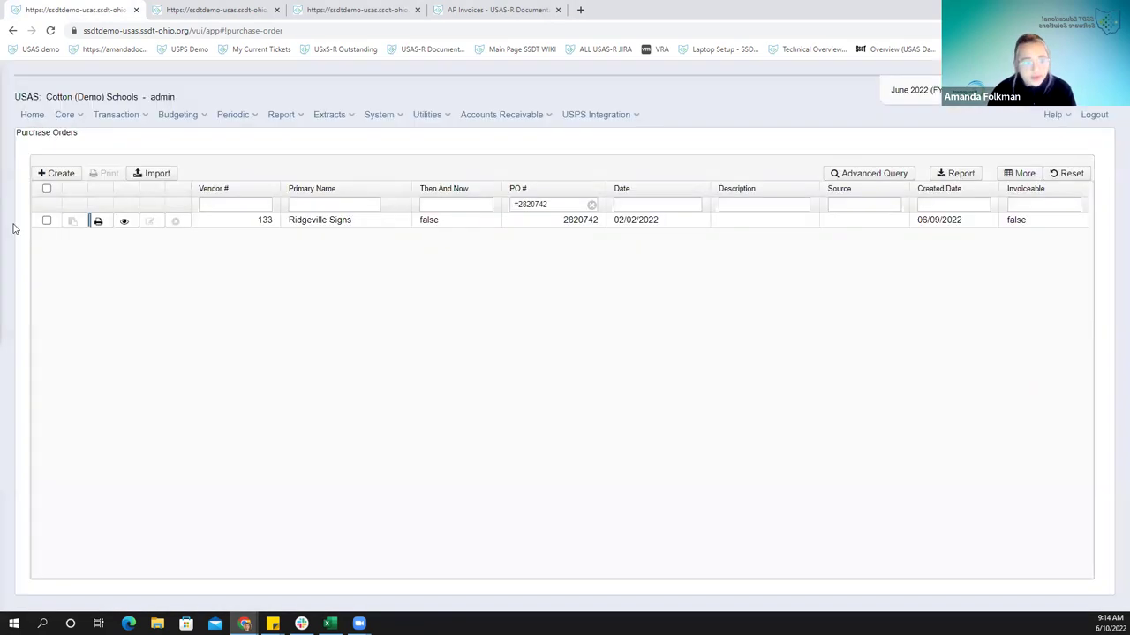
pyautogui.click(124, 220)
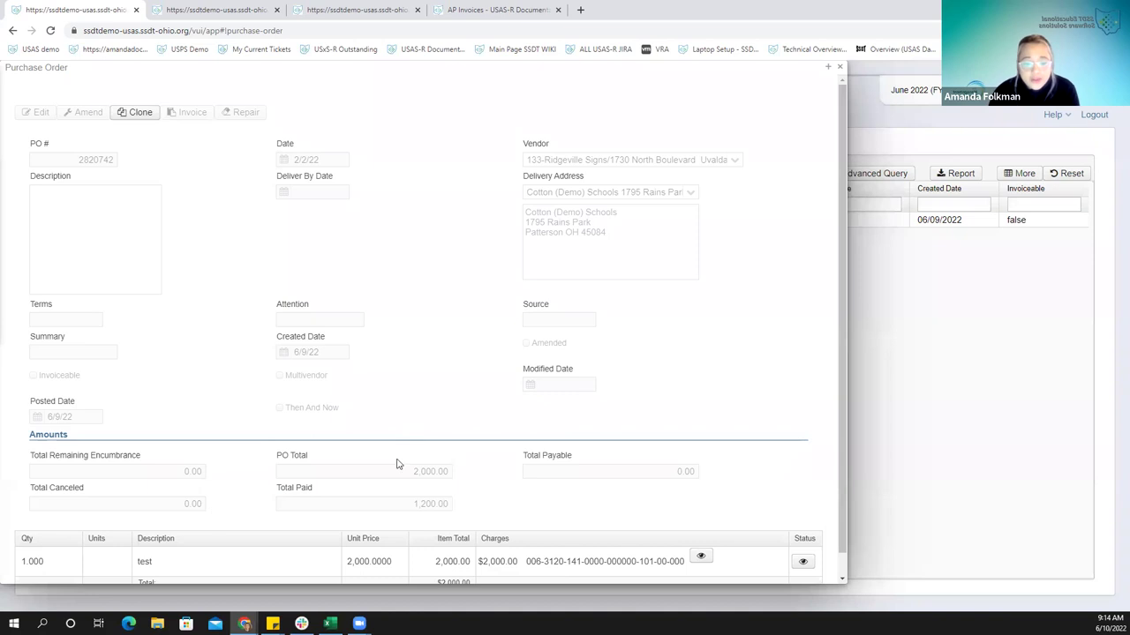
pyautogui.scroll(-1, 494, 483)
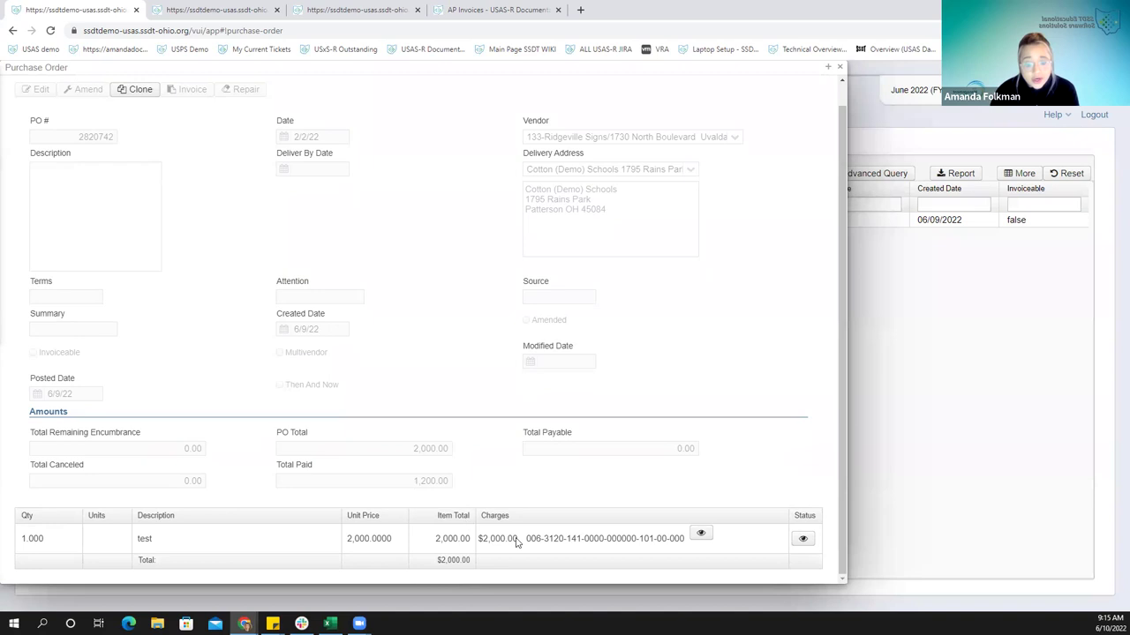
# In the third USAS tab, filter the Activity Ledger by the Ridgeville Signs PO number and review its transactions in ascending date order
pyautogui.click(367, 16)
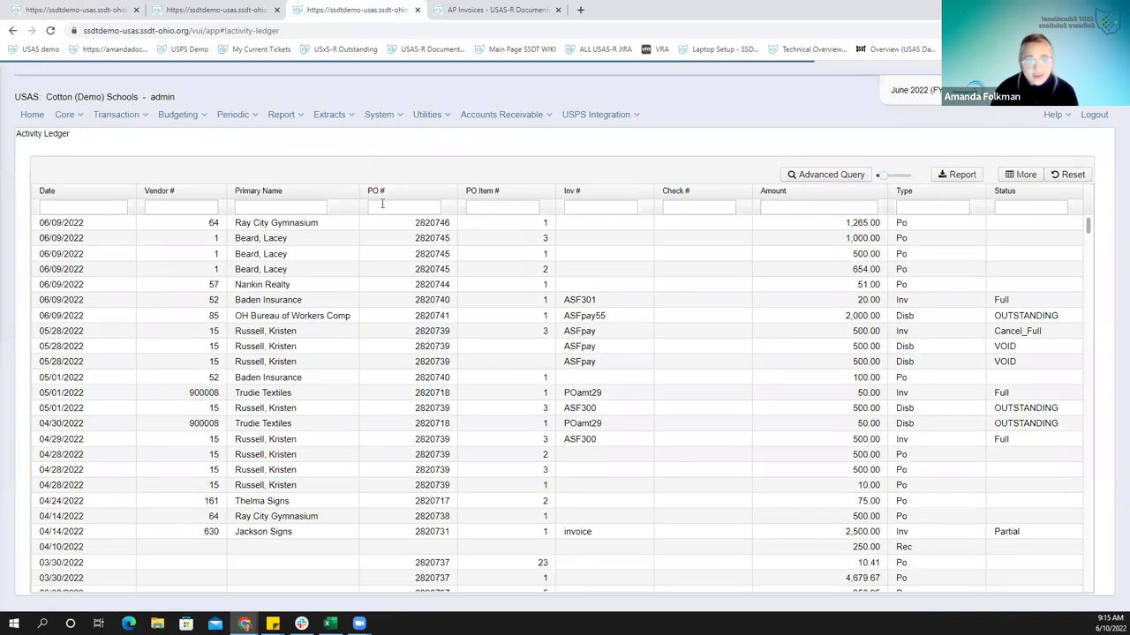
pyautogui.click(382, 204)
pyautogui.write('=2820742')
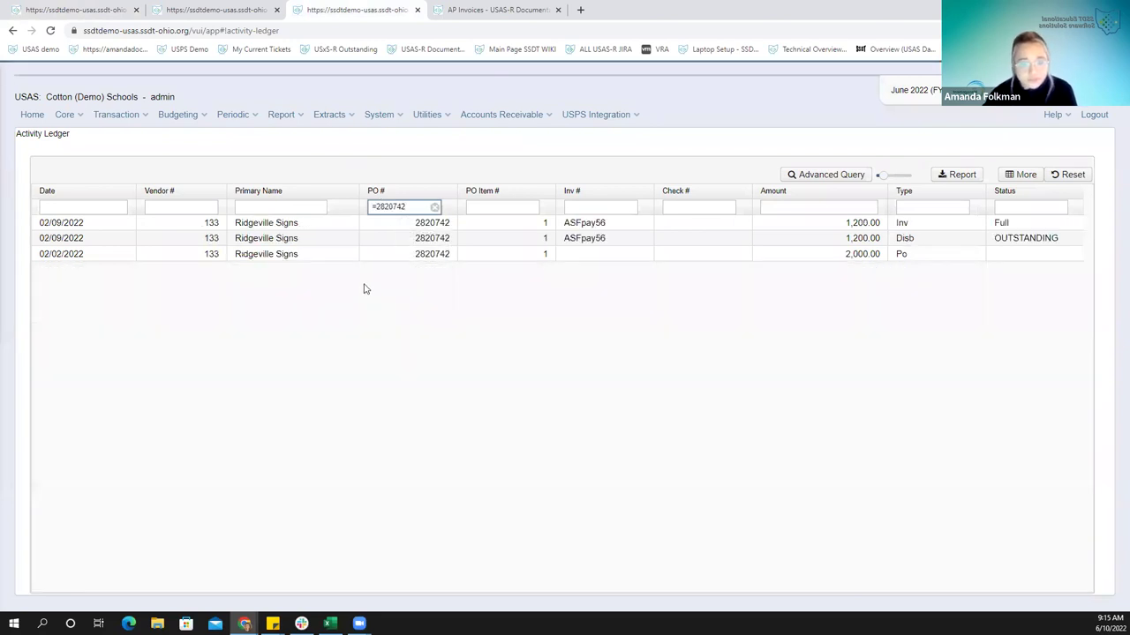
pyautogui.click(128, 192)
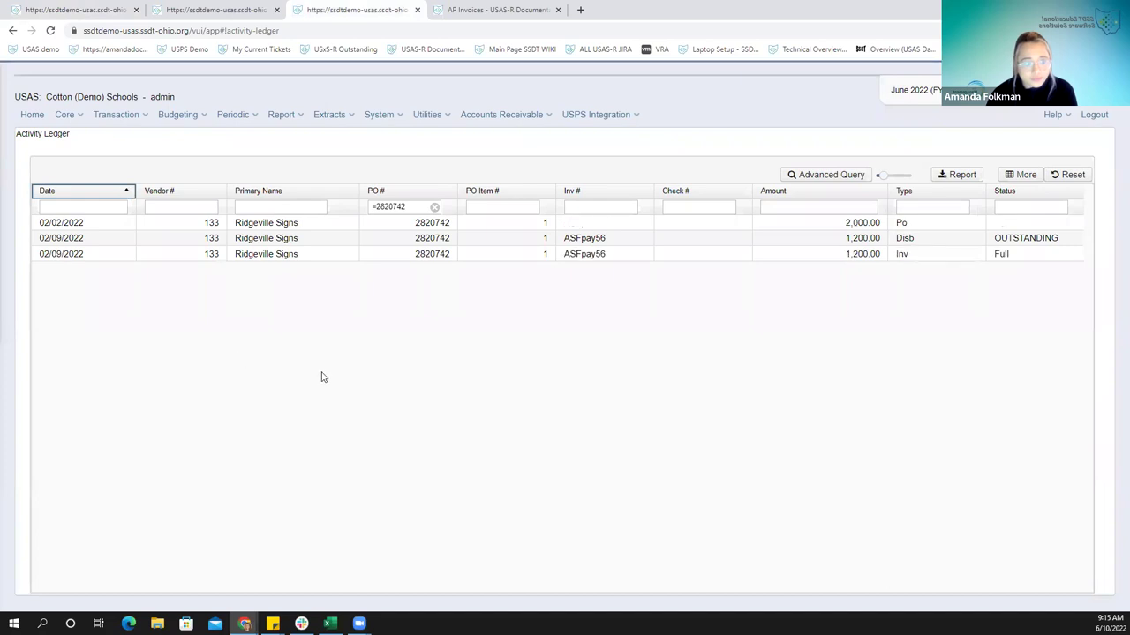
pyautogui.click(907, 225)
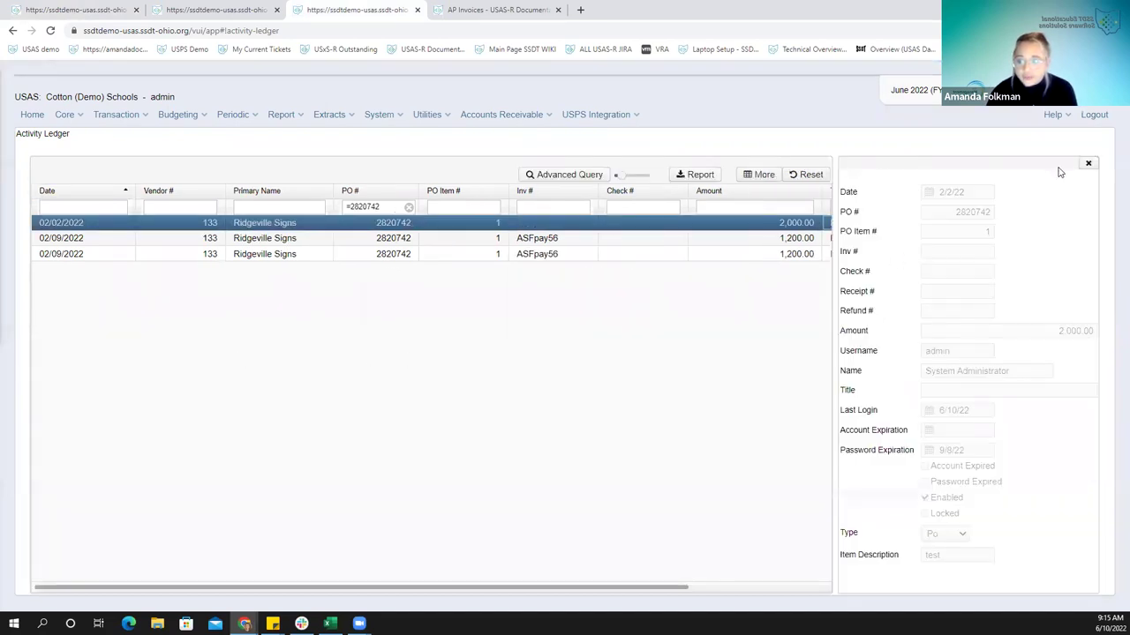
pyautogui.click(1088, 163)
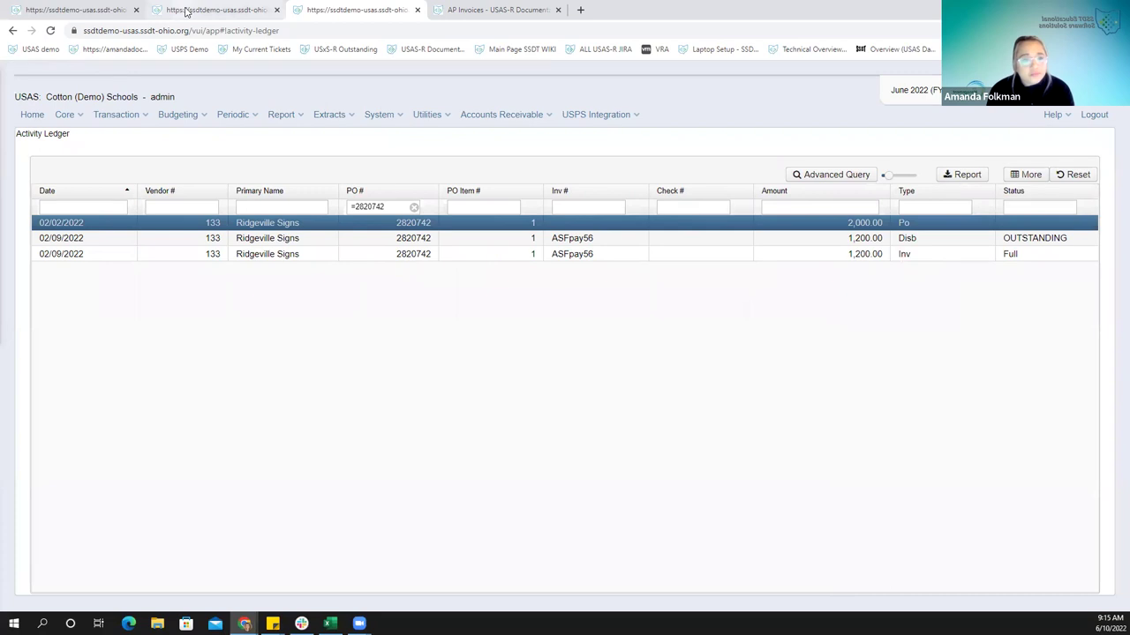
# Close the expenditure account view in the second USAS tab and clear the Fund filter of the grid
pyautogui.click(187, 10)
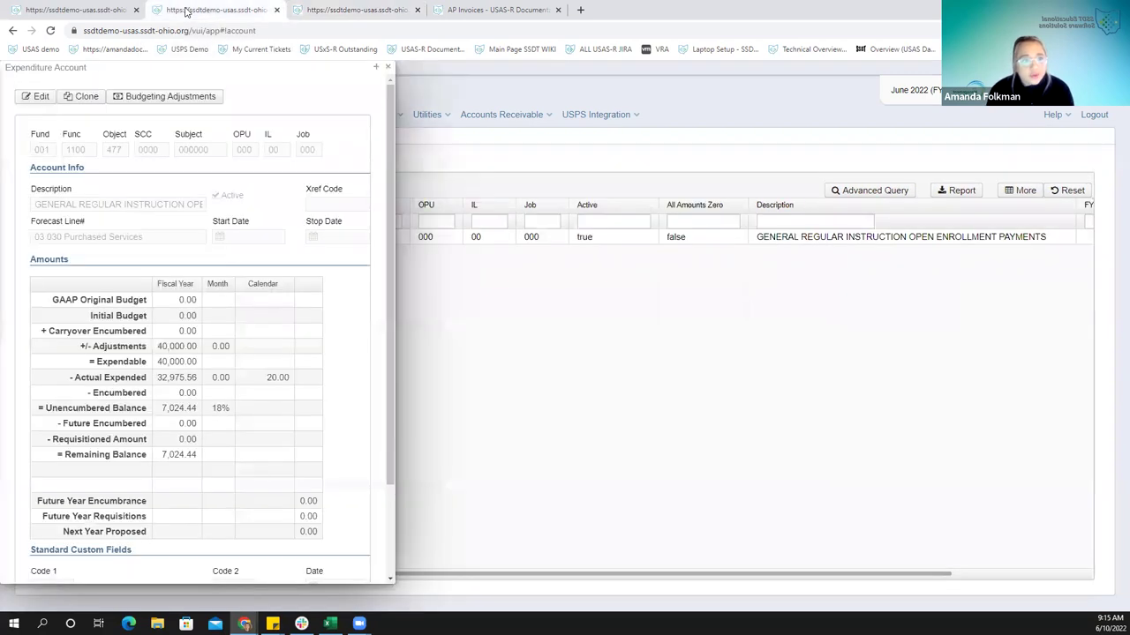
pyautogui.press('Escape')
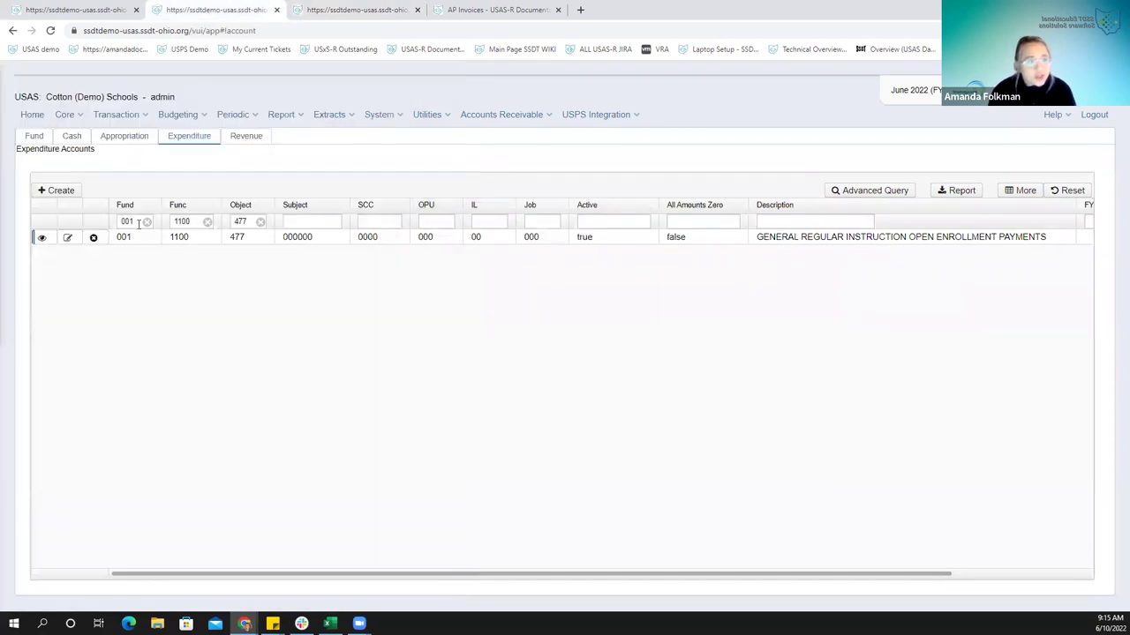
pyautogui.click(146, 221)
pyautogui.click(130, 219)
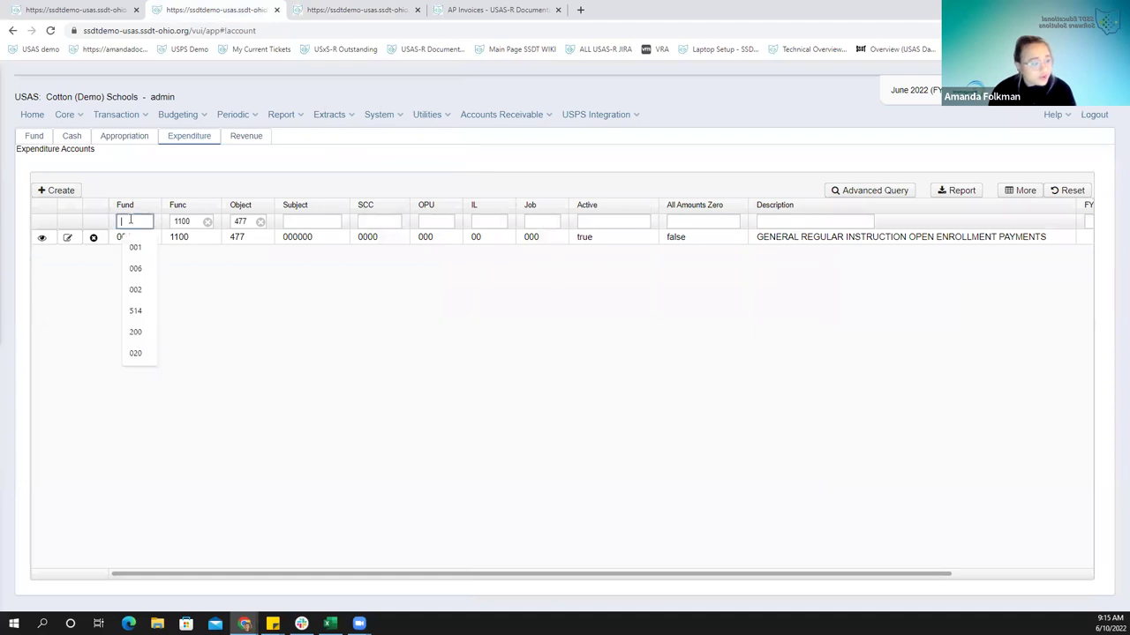
pyautogui.press('Escape')
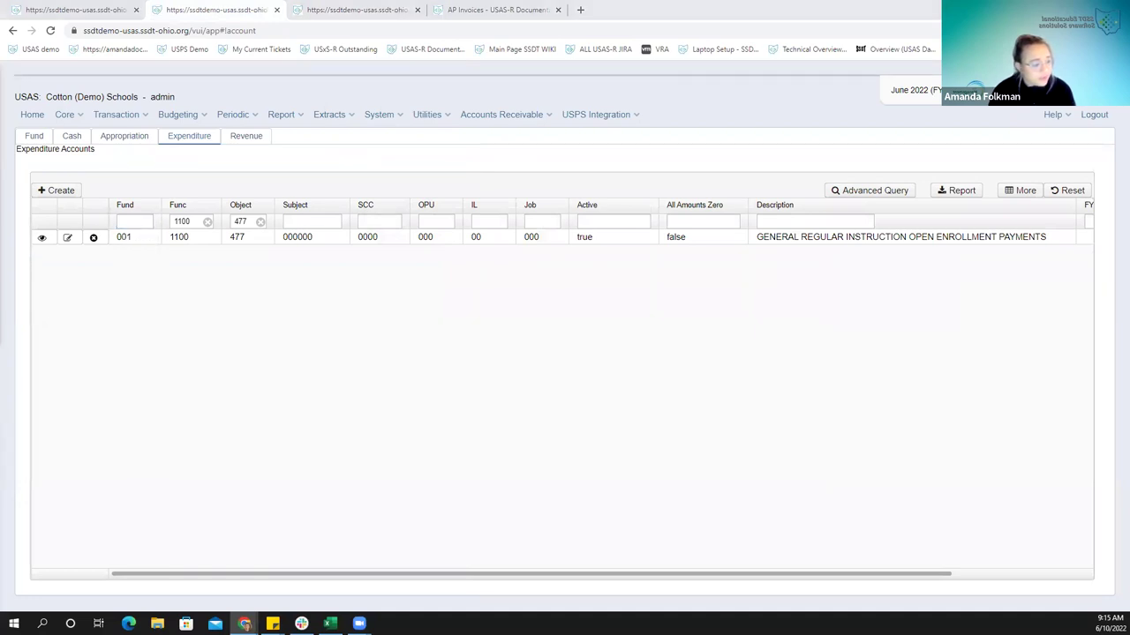
# Filter the Expenditure Accounts grid by fund 006, function 3120, object 141 and OPU 101, and view the matching account's amounts
pyautogui.click(126, 222)
pyautogui.write('006')
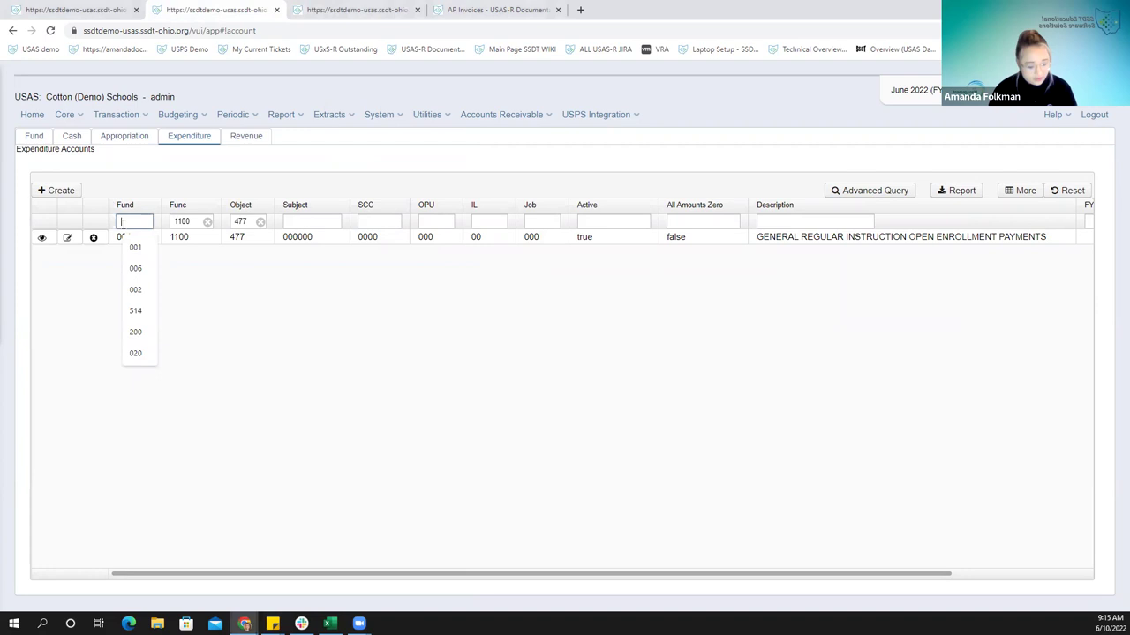
pyautogui.press('Tab')
pyautogui.write('3120')
pyautogui.press('Tab')
pyautogui.write('141')
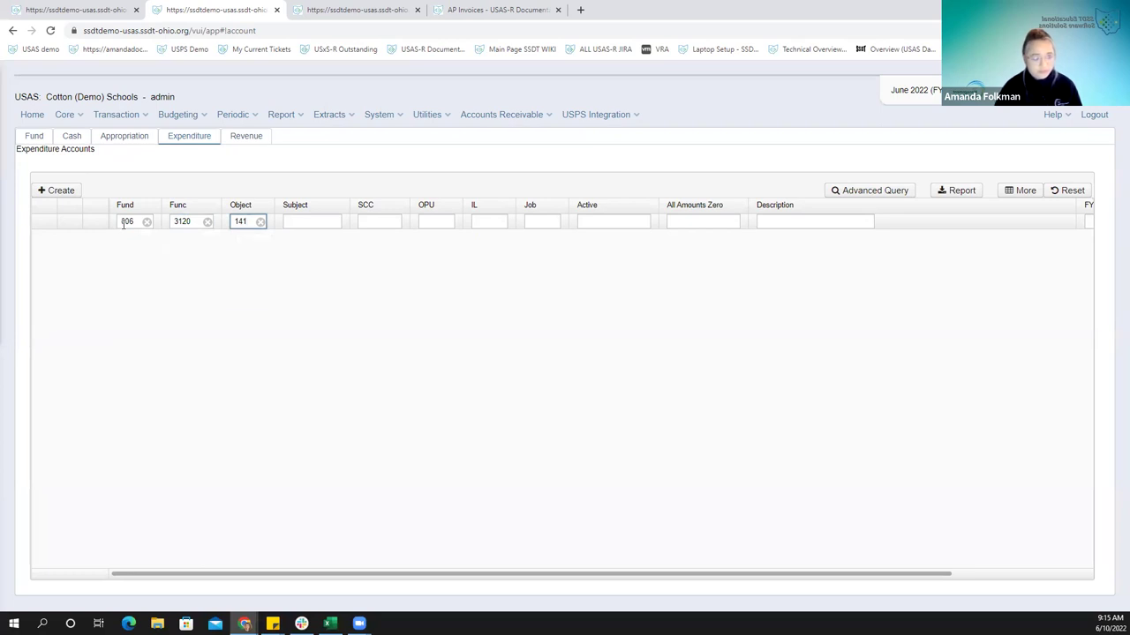
pyautogui.press('Tab')
pyautogui.press('Tab')
pyautogui.press('Tab')
pyautogui.write('101')
pyautogui.click(39, 242)
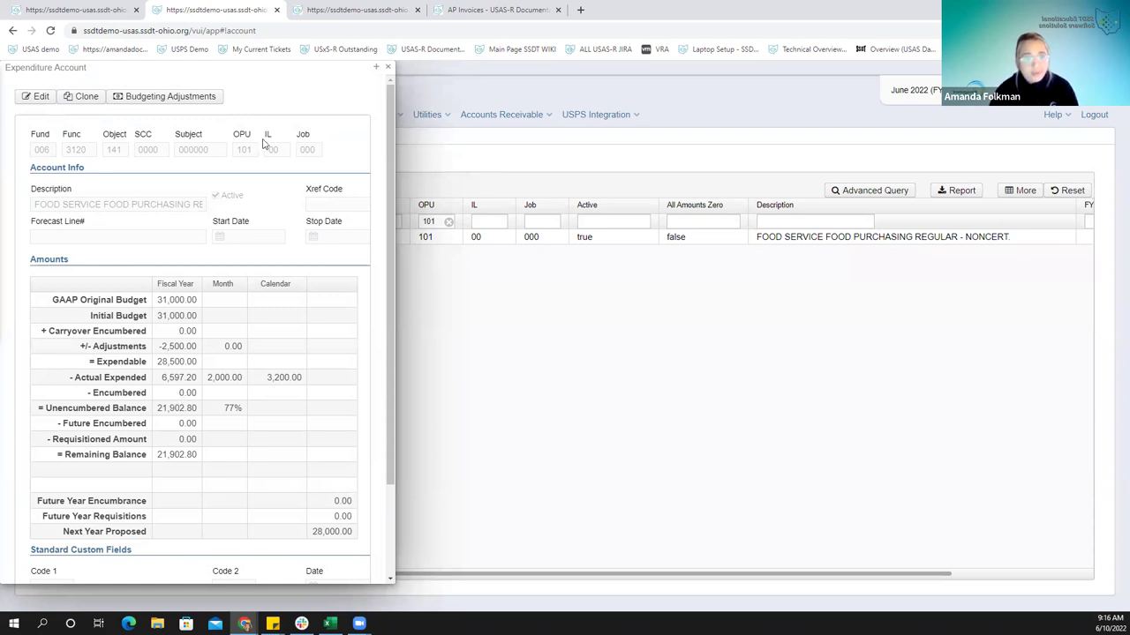
# Open the Budget Summary Report options in the third USAS tab
pyautogui.click(352, 11)
pyautogui.click(279, 117)
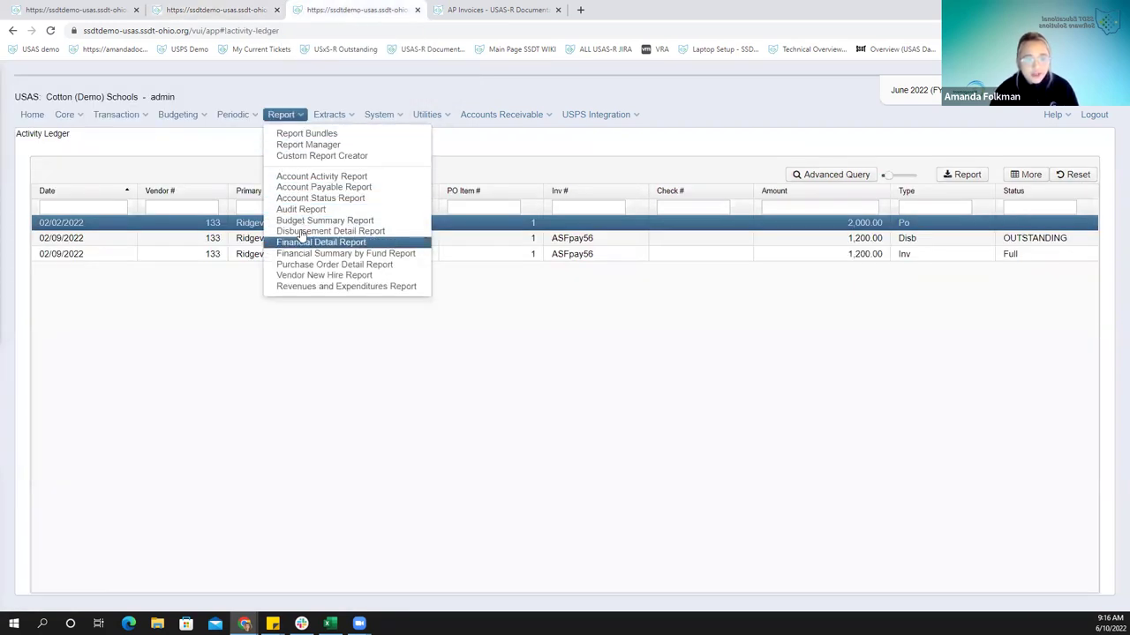
pyautogui.click(303, 220)
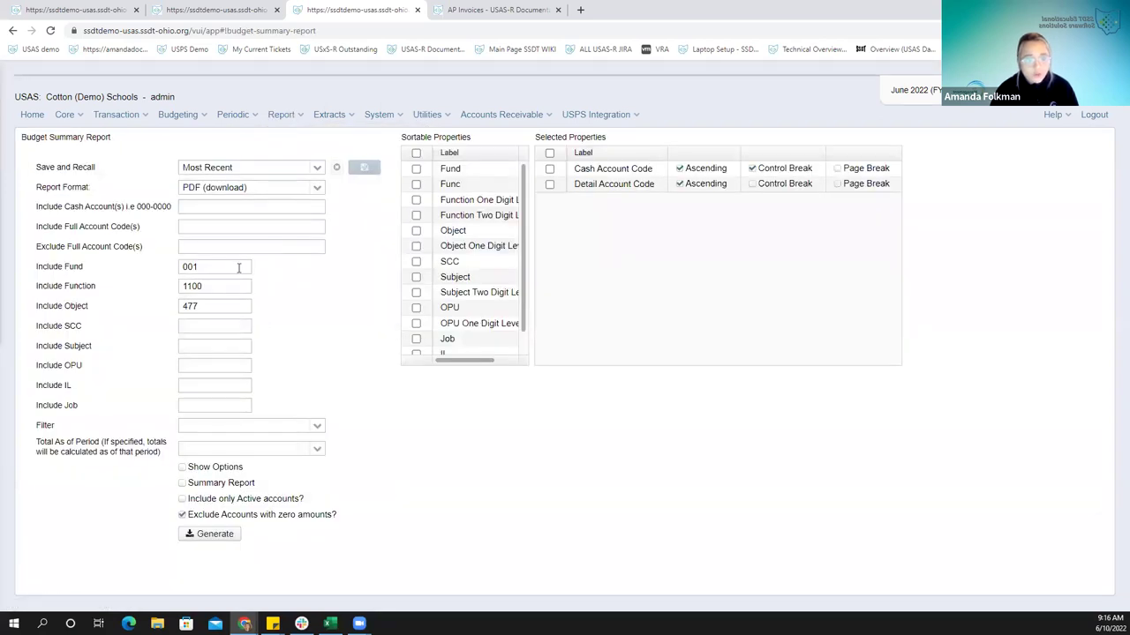
# Generate and open a Budget Summary Report PDF that includes only fund 006, function 3120, object 141 and OPU 101
pyautogui.moveTo(227, 269); pyautogui.dragTo(151, 267)
pyautogui.write('006')
pyautogui.press('Tab')
pyautogui.write('3120')
pyautogui.press('Tab')
pyautogui.write('141')
pyautogui.press('Tab')
pyautogui.press('Tab')
pyautogui.press('Tab')
pyautogui.write('101')
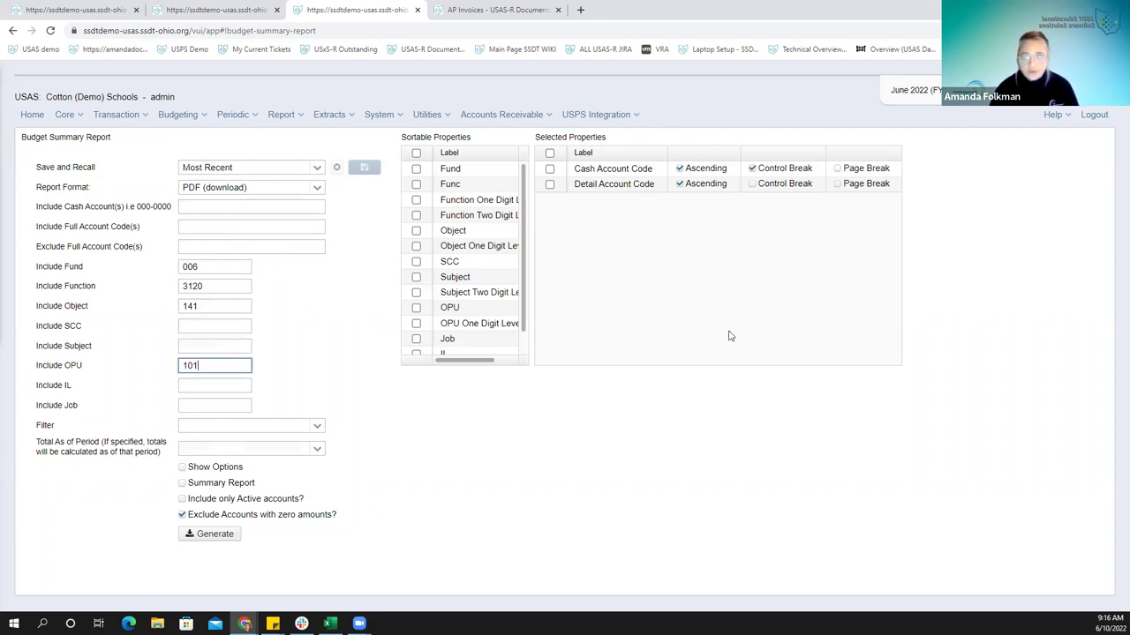
pyautogui.click(217, 536)
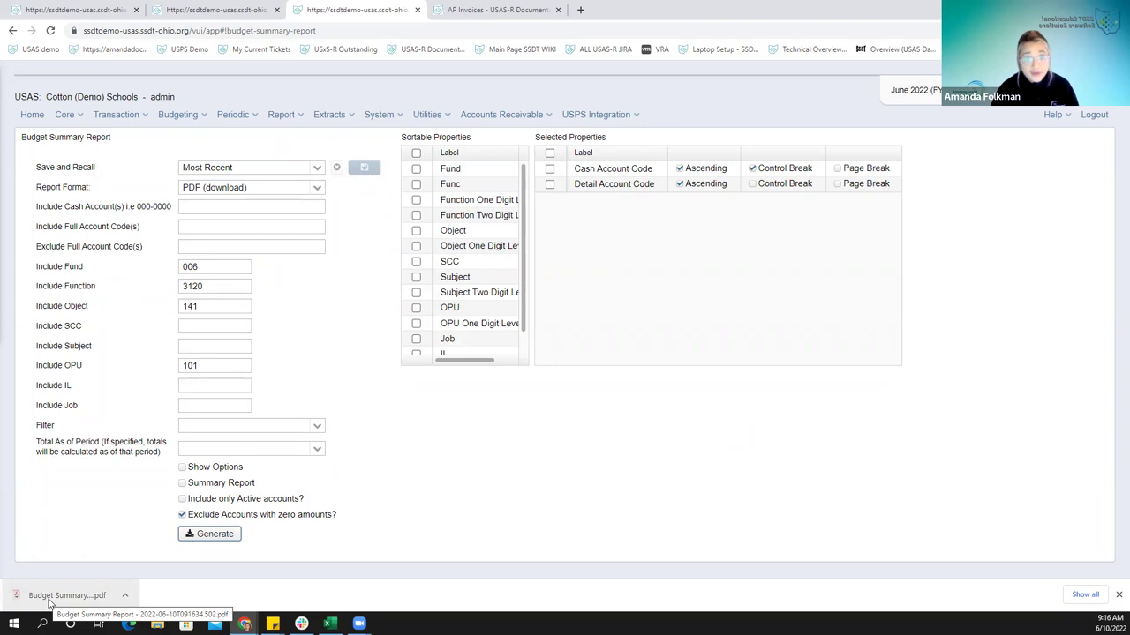
pyautogui.click(53, 595)
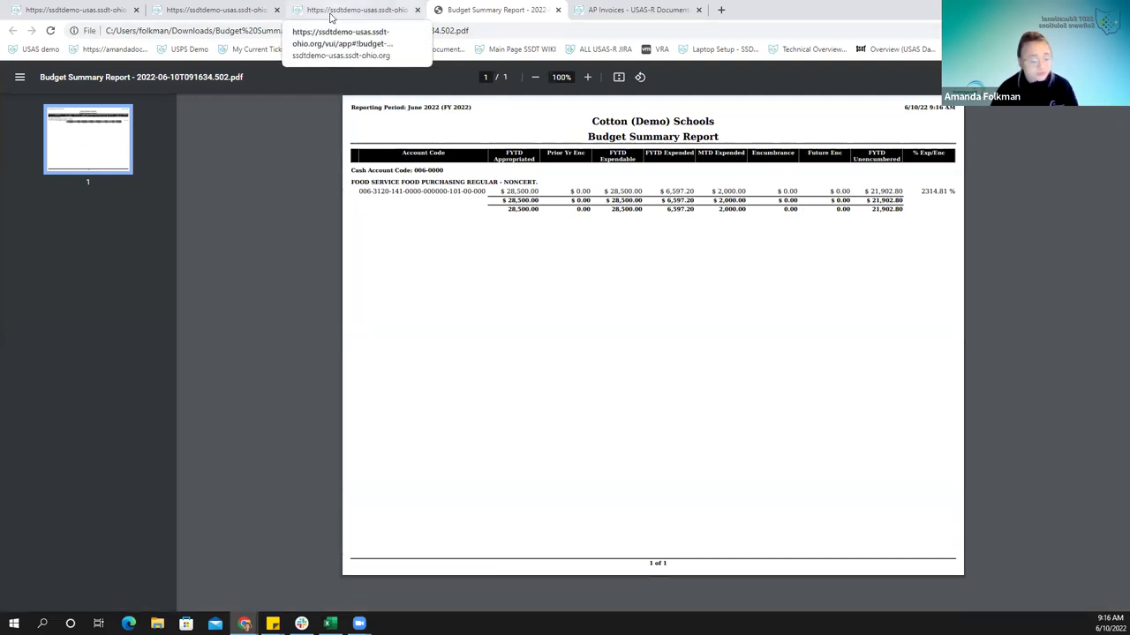
# In the third USAS tab, filter the AP Invoices grid by the Ridgeville Signs purchase order number and view its invoice
pyautogui.click(331, 13)
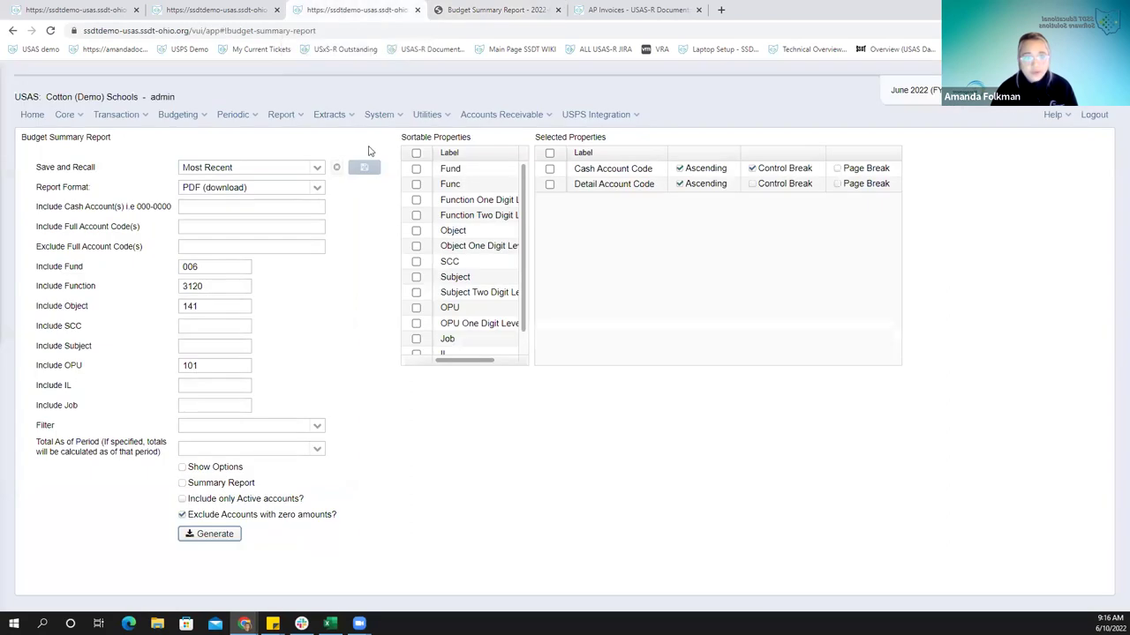
pyautogui.click(275, 115)
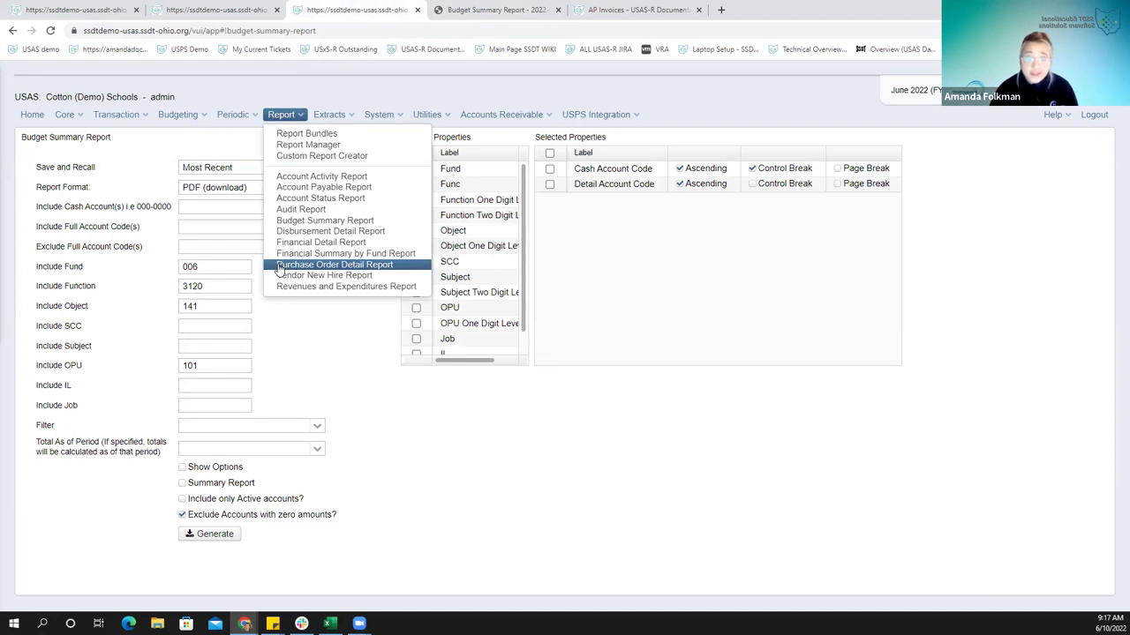
pyautogui.click(116, 114)
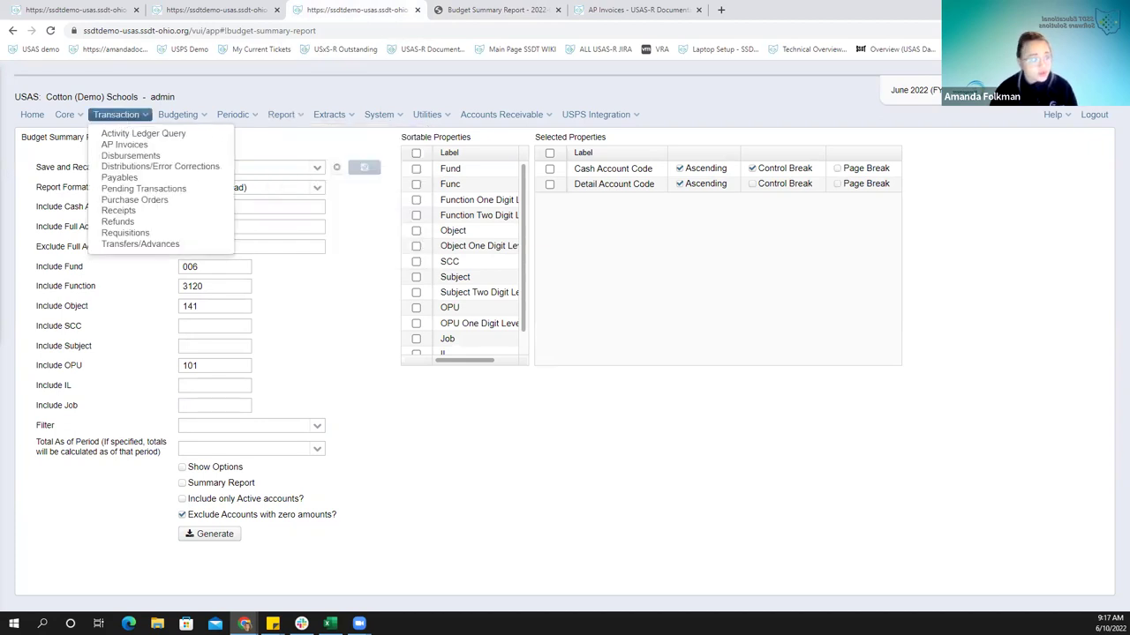
pyautogui.click(132, 146)
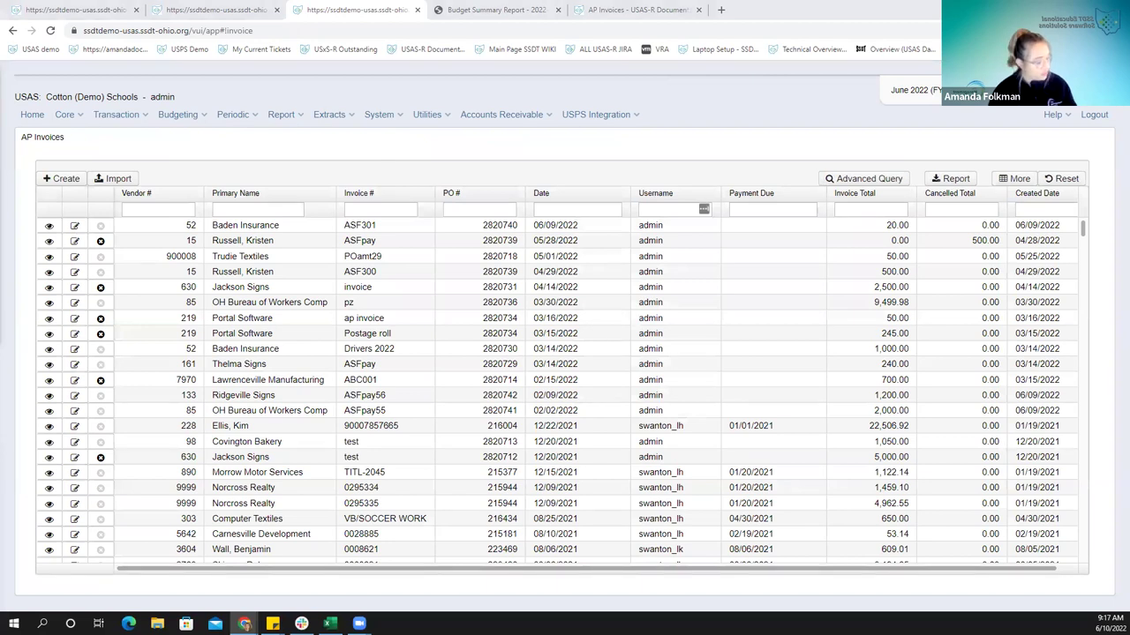
pyautogui.click(464, 210)
pyautogui.write('=')
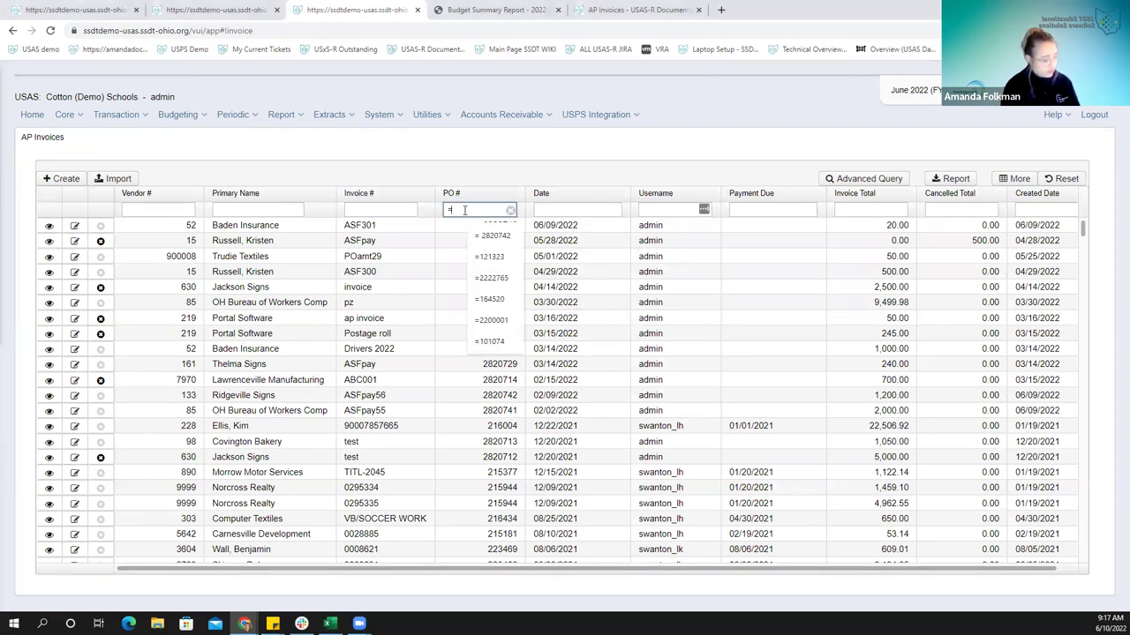
pyautogui.write('2820742')
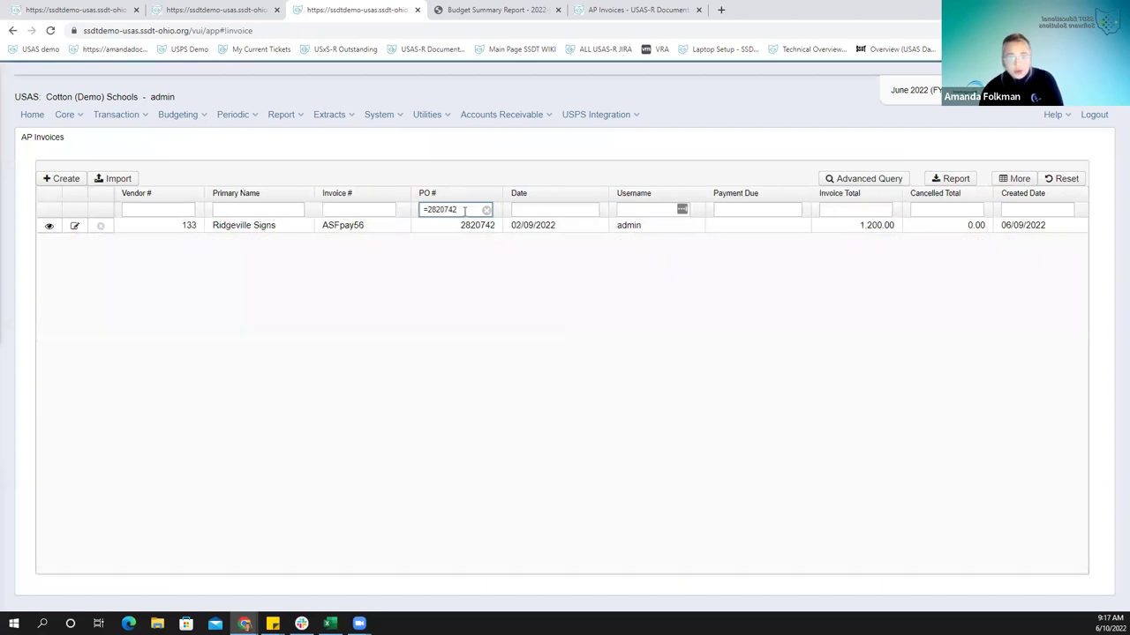
pyautogui.click(50, 226)
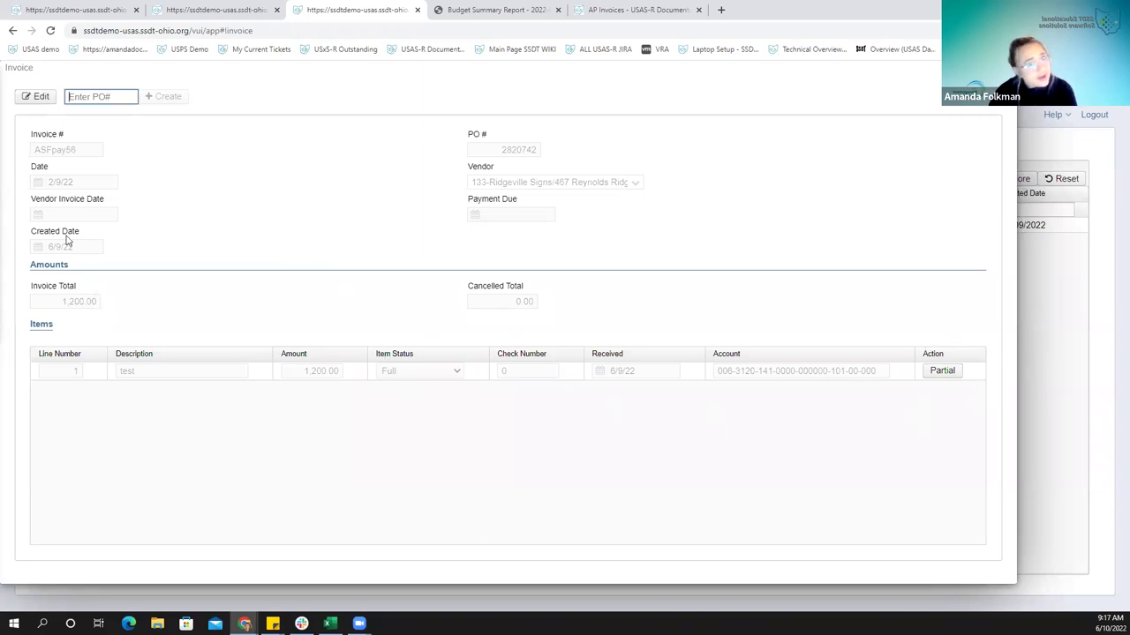
# Try to change the invoice item's status from Full to Partial, and close the invoice view
pyautogui.click(945, 376)
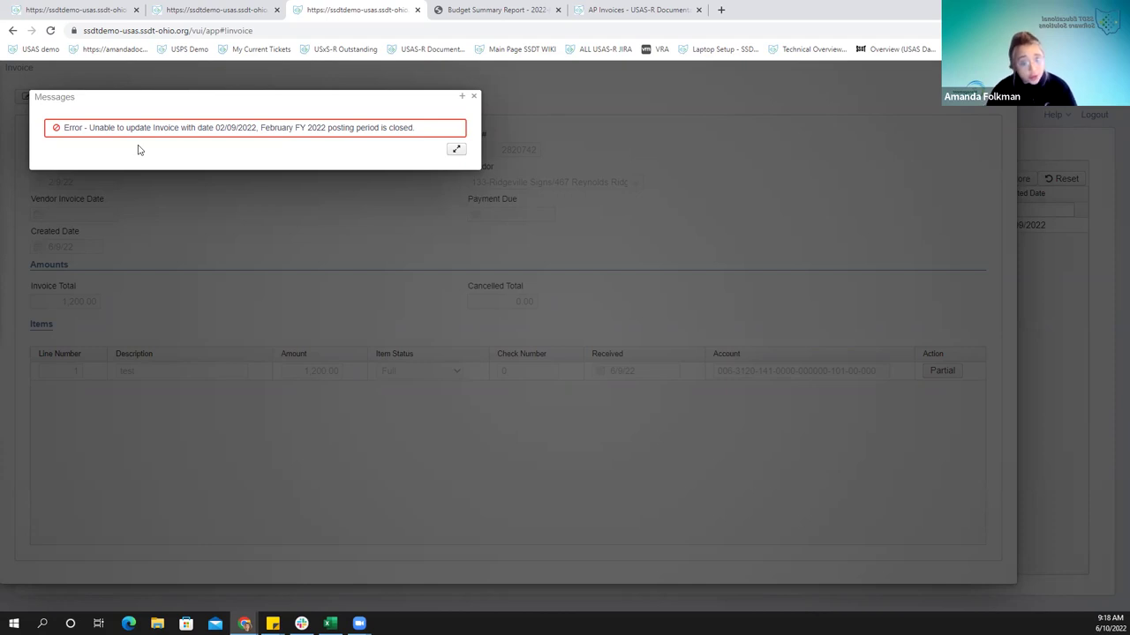
pyautogui.moveTo(416, 98); pyautogui.dragTo(381, 94)
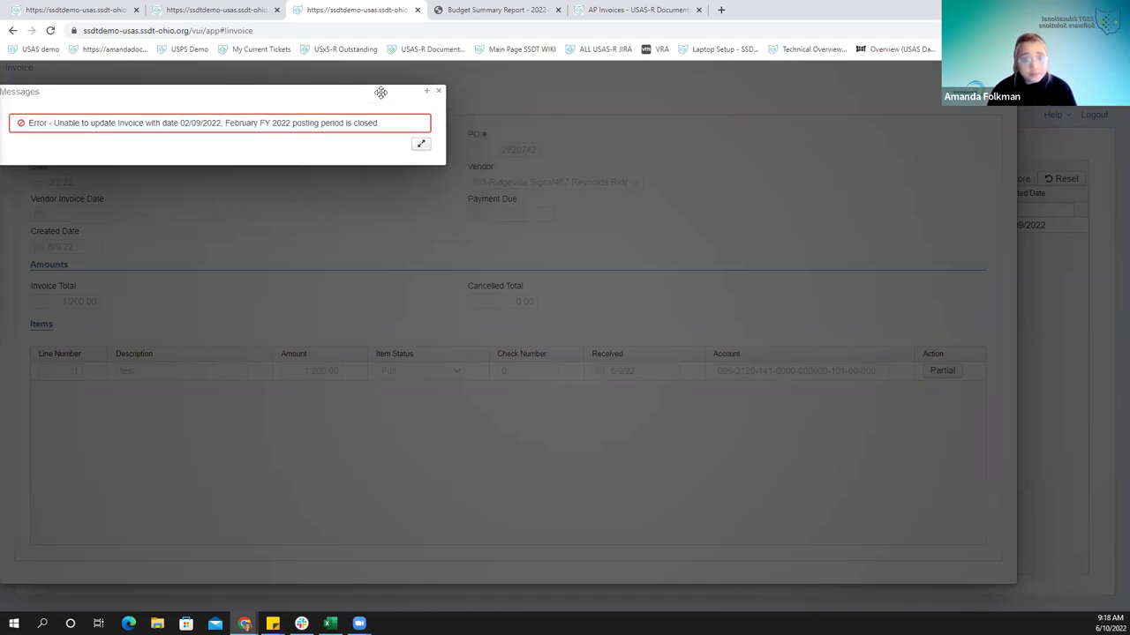
pyautogui.click(439, 93)
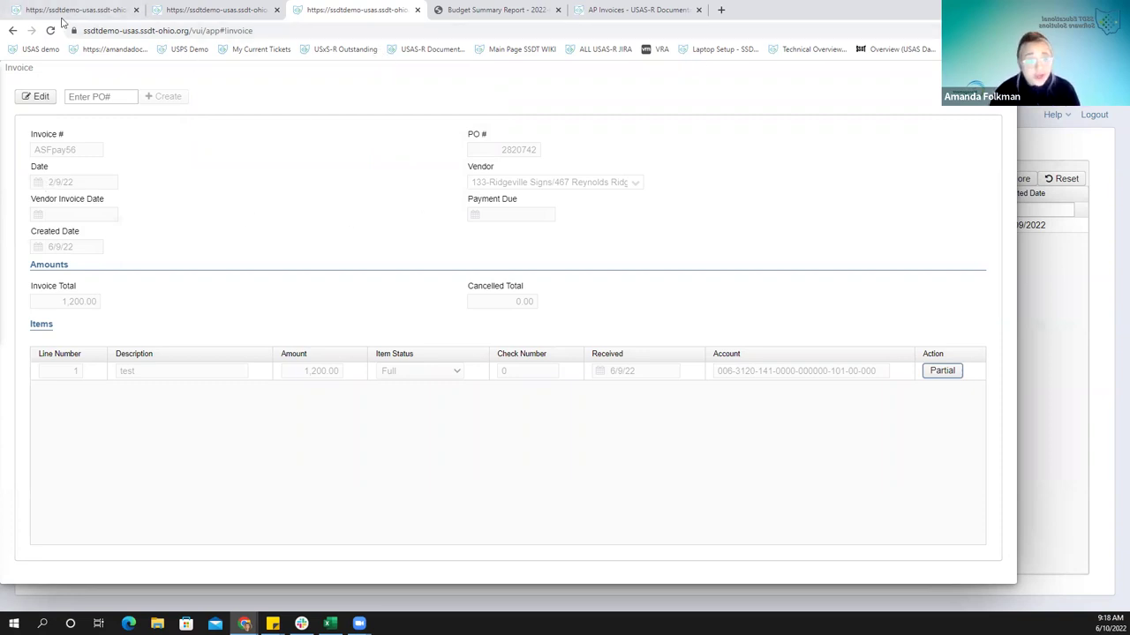
pyautogui.press('Escape')
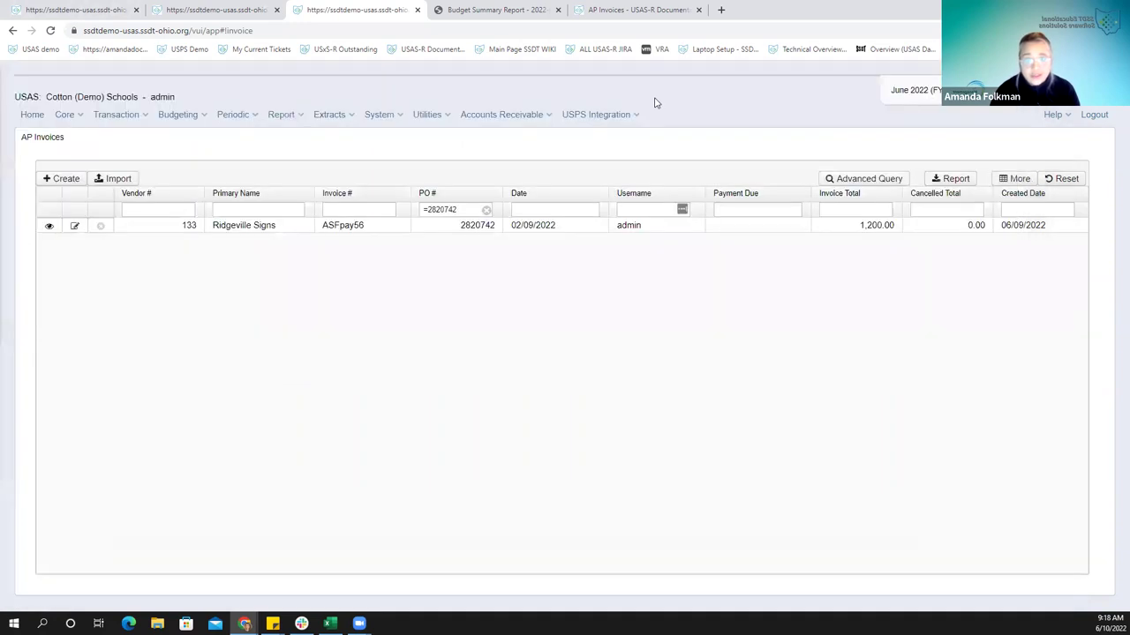
# Open the Posting Periods grid and reopen the February 2022 period
pyautogui.click(67, 118)
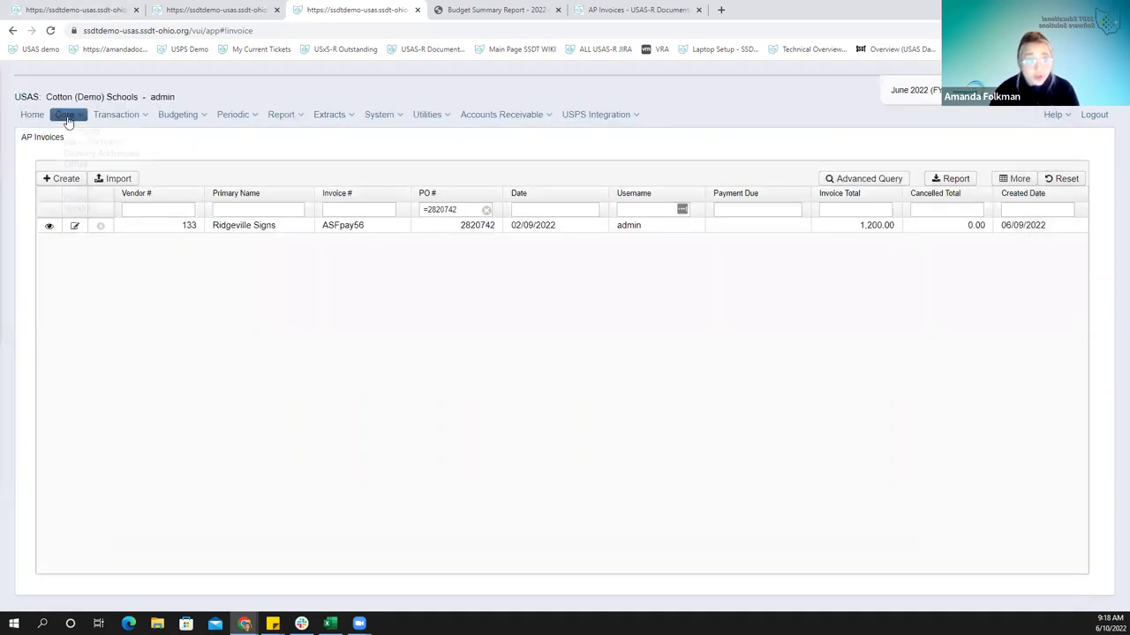
pyautogui.click(84, 189)
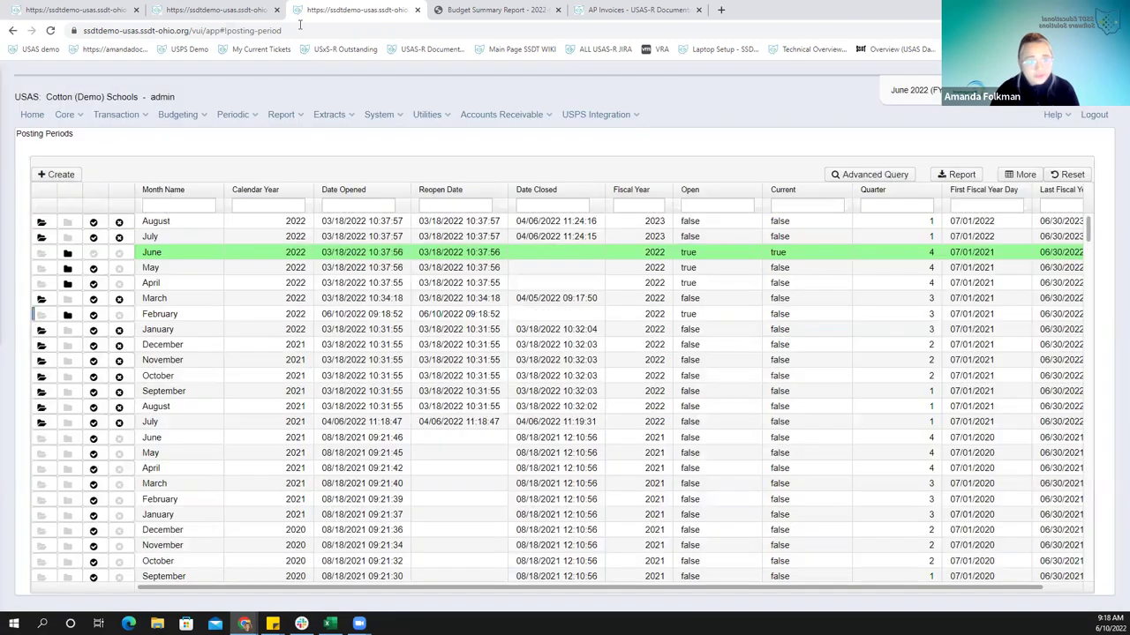
# In the first USAS tab, close the purchase order view and filter the AP Invoices grid by that order's PO number
pyautogui.click(70, 11)
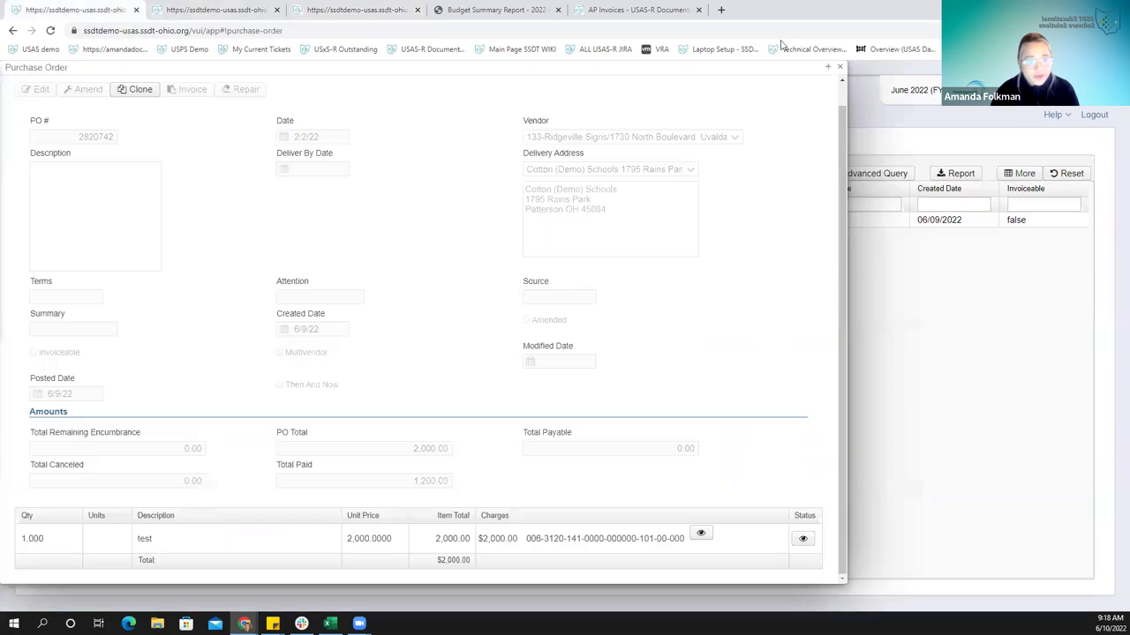
pyautogui.click(835, 67)
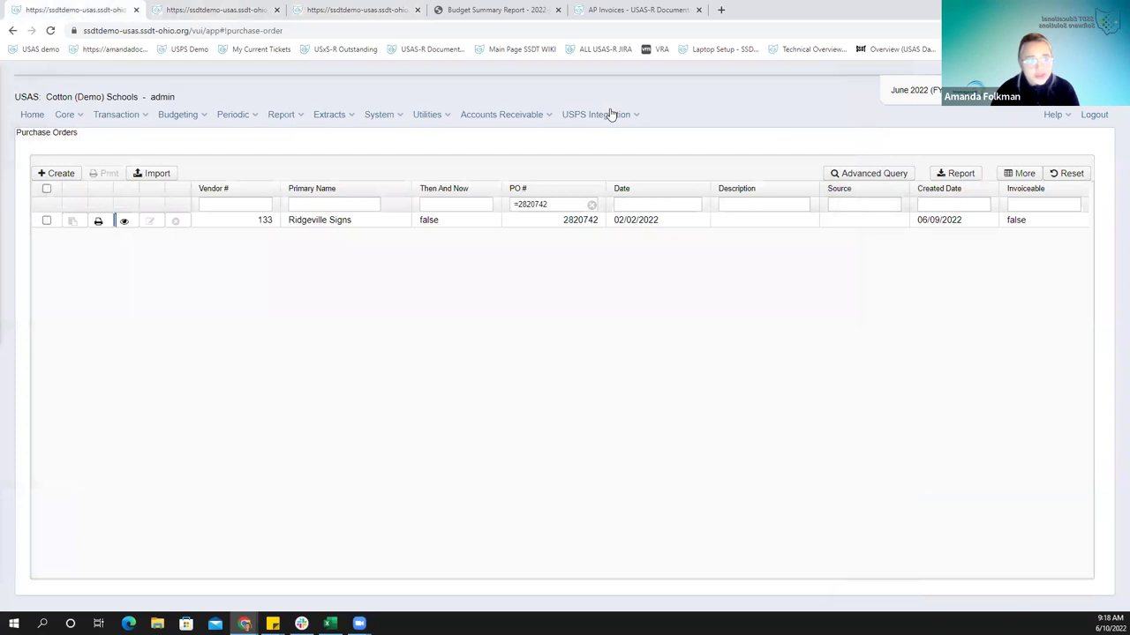
pyautogui.click(116, 114)
pyautogui.click(132, 145)
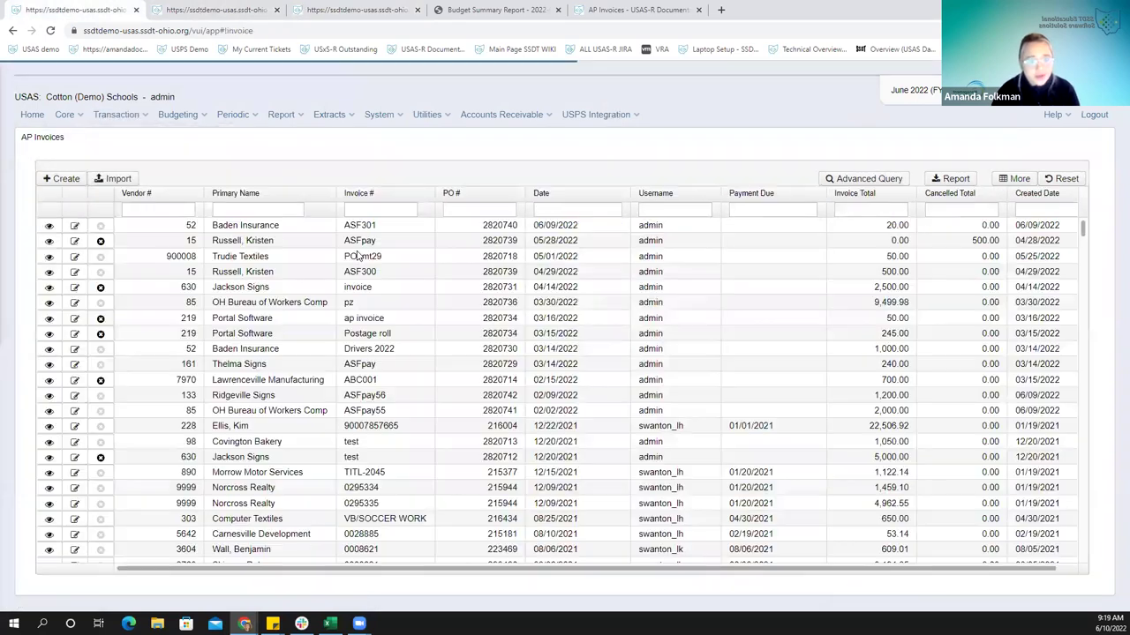
pyautogui.click(477, 209)
pyautogui.write('=')
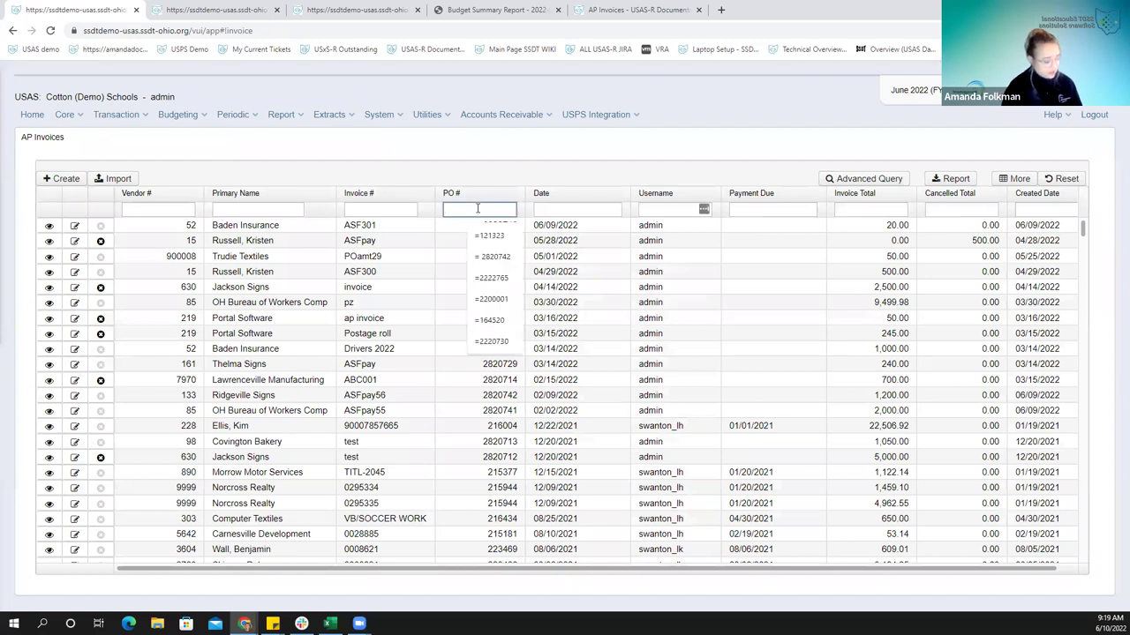
pyautogui.write('2820742')
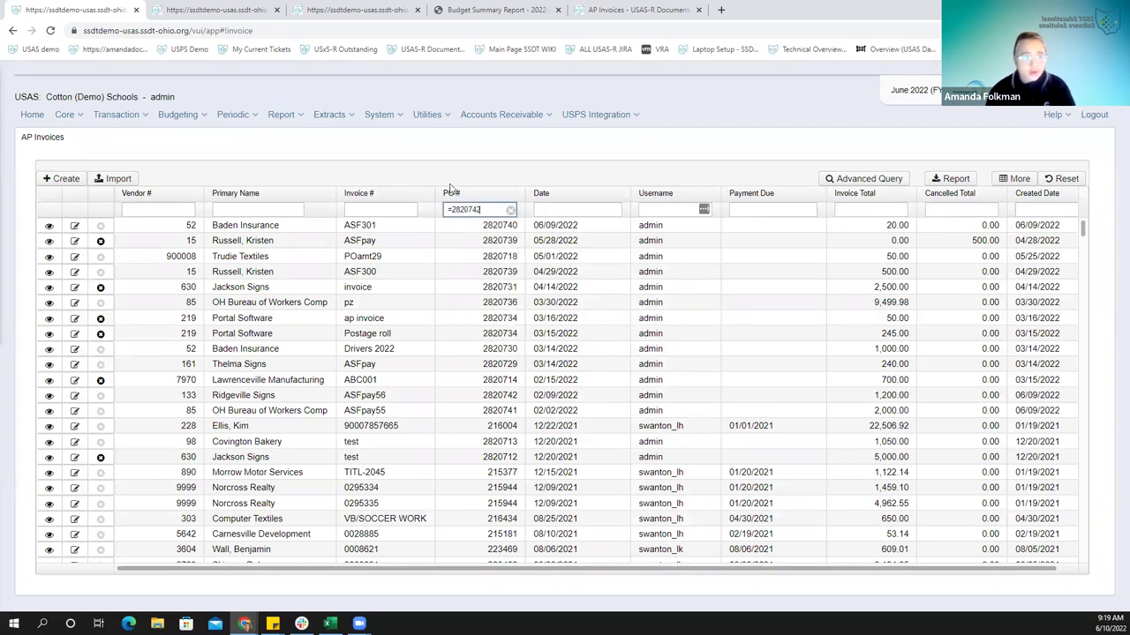
# Change the item status of Ridgeville Signs invoice ASFpay56 to Partial and close the invoice
pyautogui.click(51, 227)
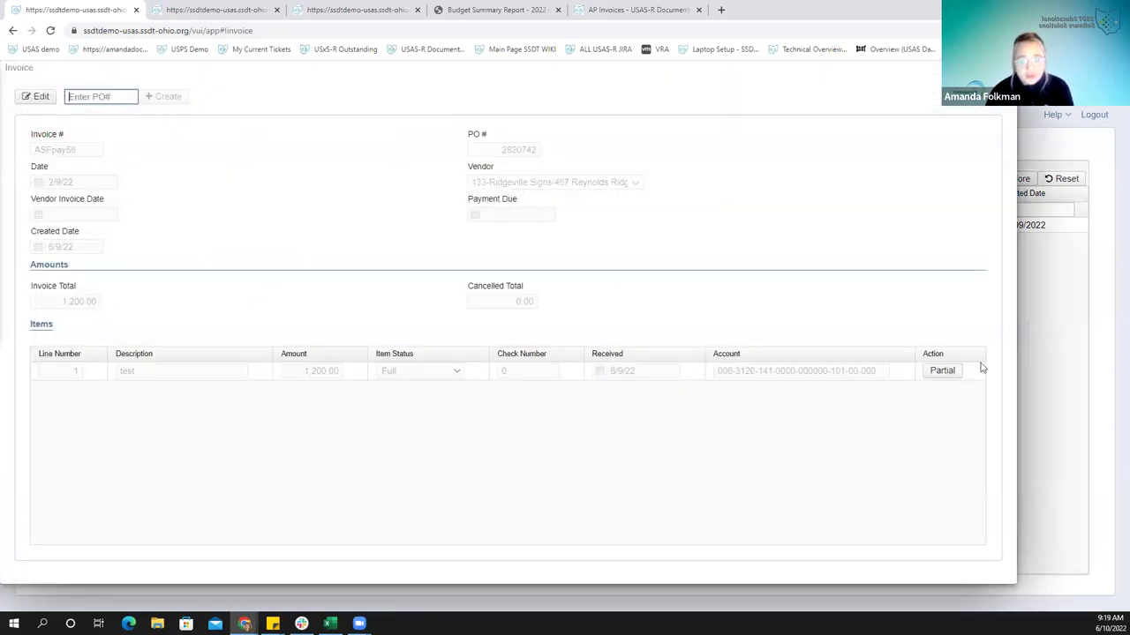
pyautogui.click(941, 374)
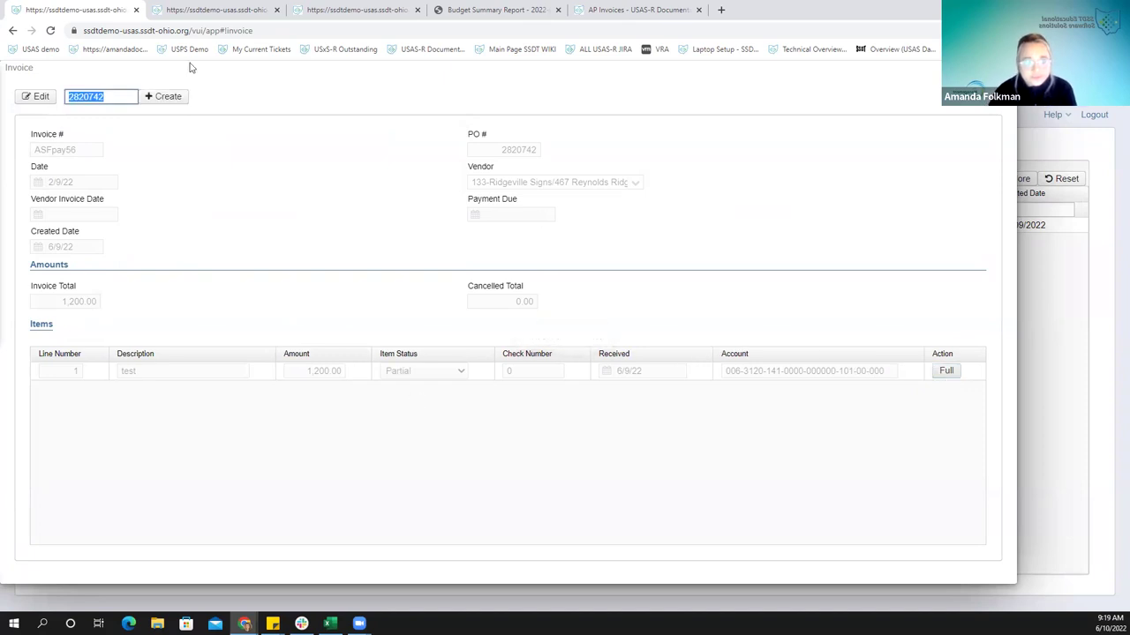
pyautogui.press('Escape')
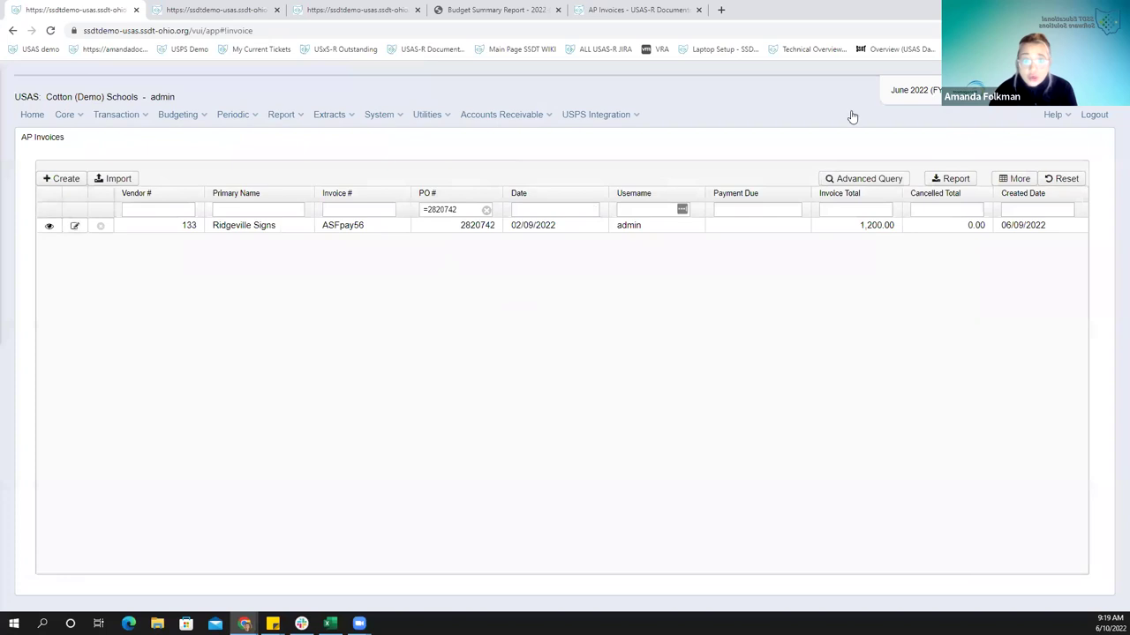
# Filter the Purchase Orders grid by the Ridgeville Signs PO number and view the order's remaining encumbrance
pyautogui.click(104, 119)
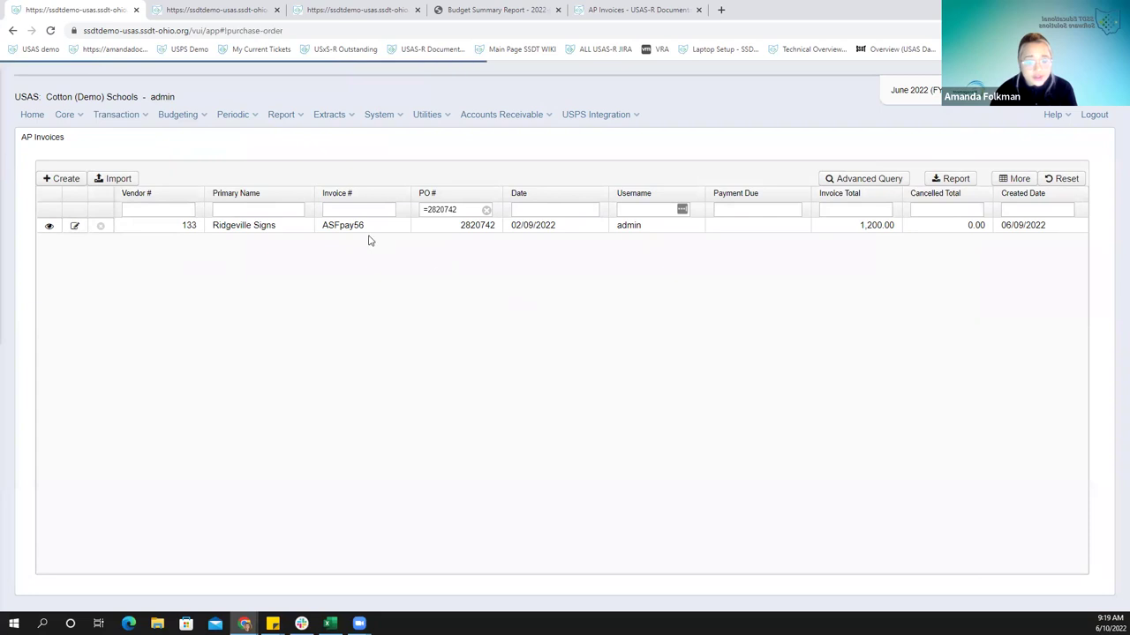
pyautogui.click(541, 204)
pyautogui.write('=282072')
pyautogui.click(541, 204)
pyautogui.write('42')
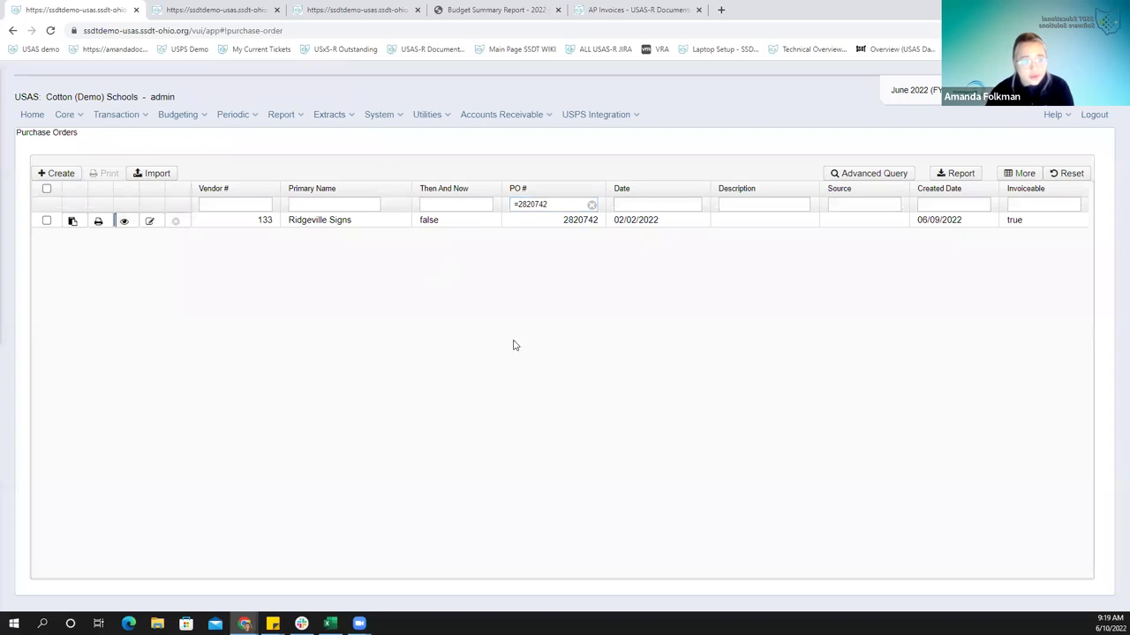
pyautogui.press('Return')
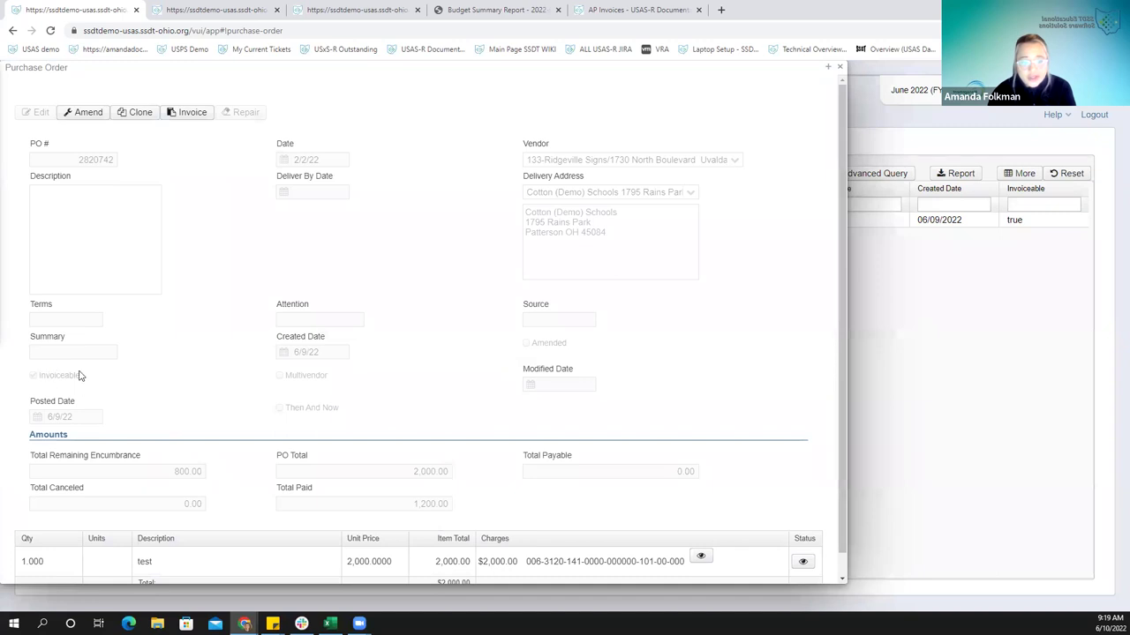
# Open a new AP invoice from the purchase order and close it without saving
pyautogui.click(185, 113)
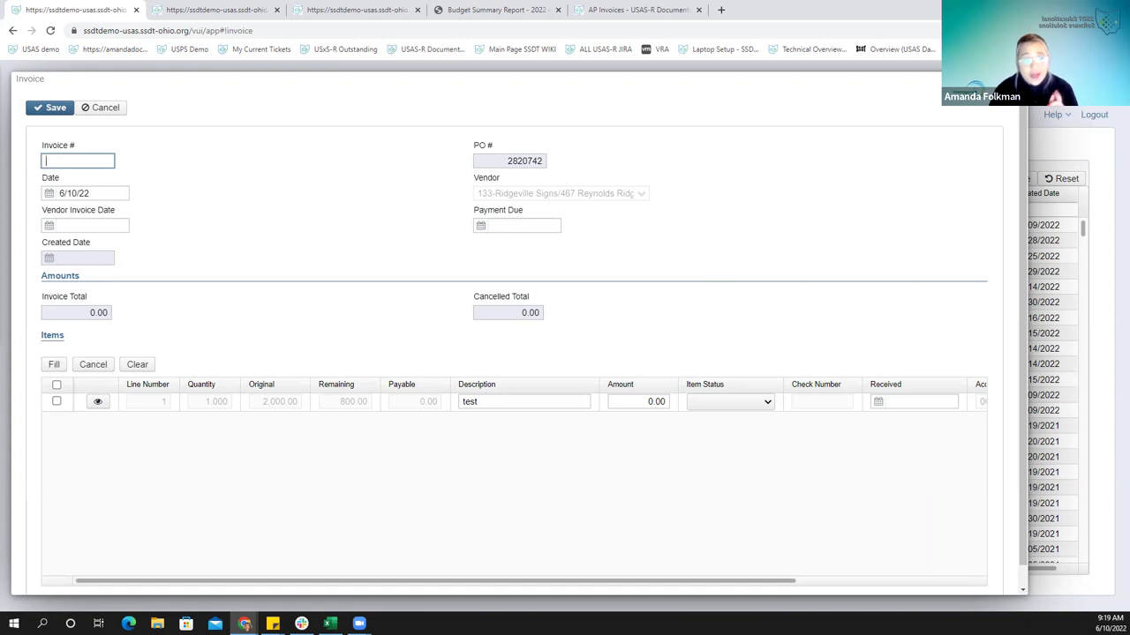
pyautogui.click(1013, 79)
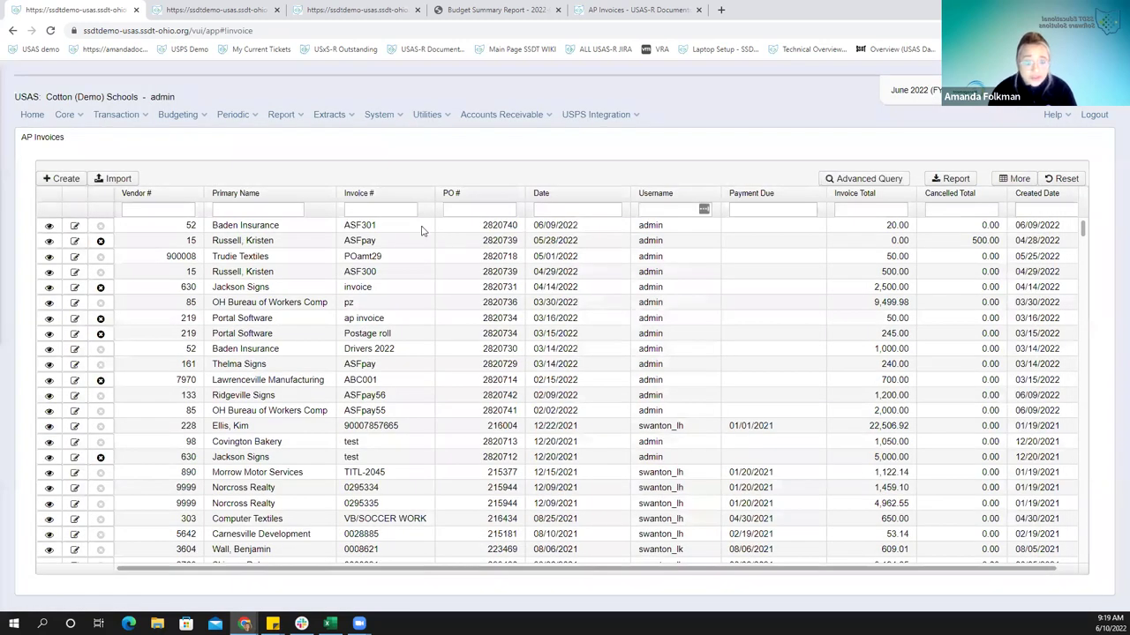
# In the second USAS tab, close the account view, reload the page and reopen the Expenditure Accounts grid
pyautogui.click(227, 18)
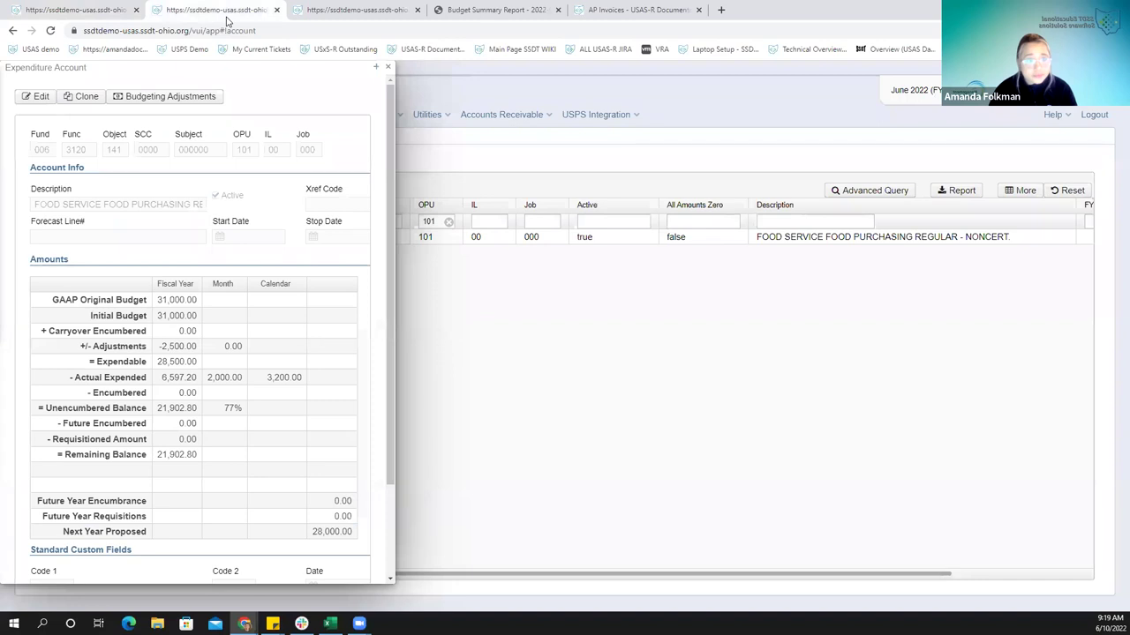
pyautogui.click(375, 68)
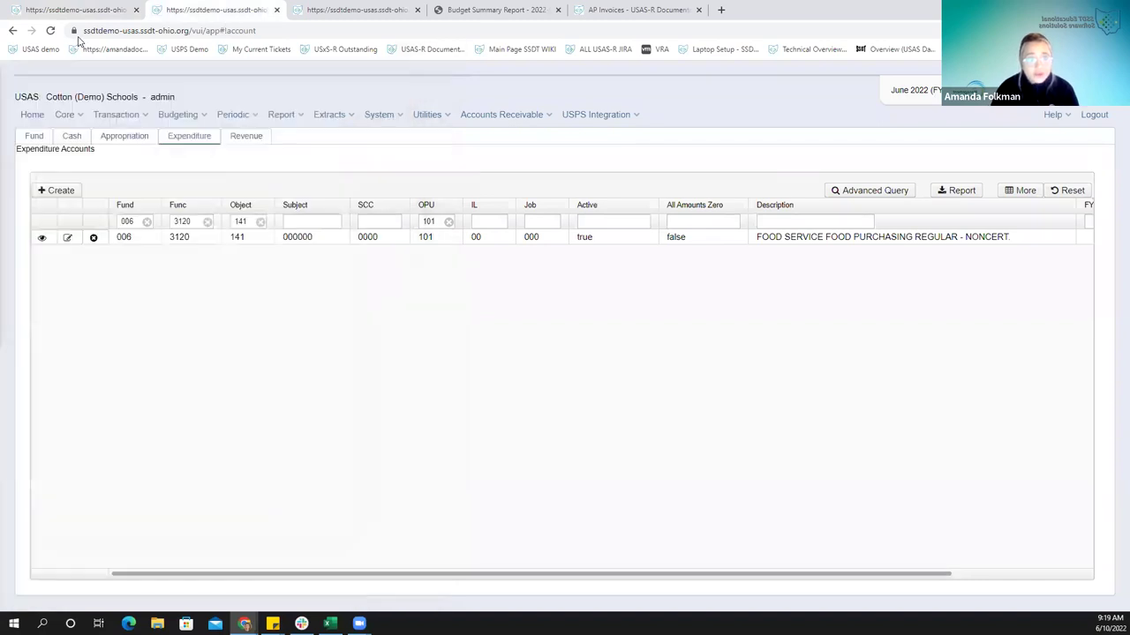
pyautogui.click(50, 31)
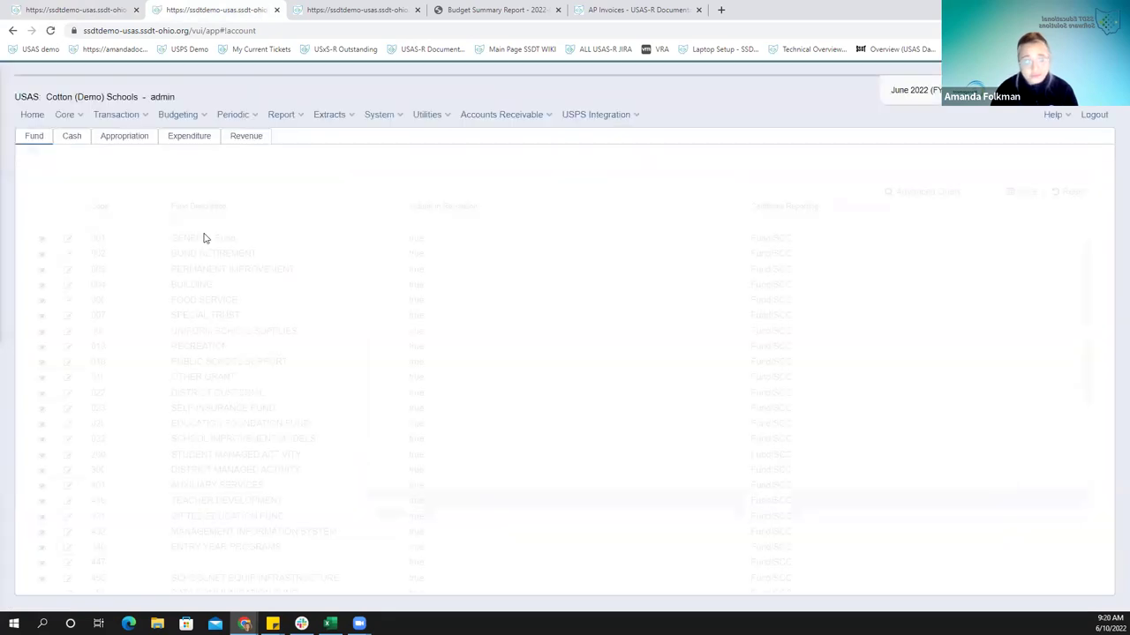
pyautogui.click(191, 136)
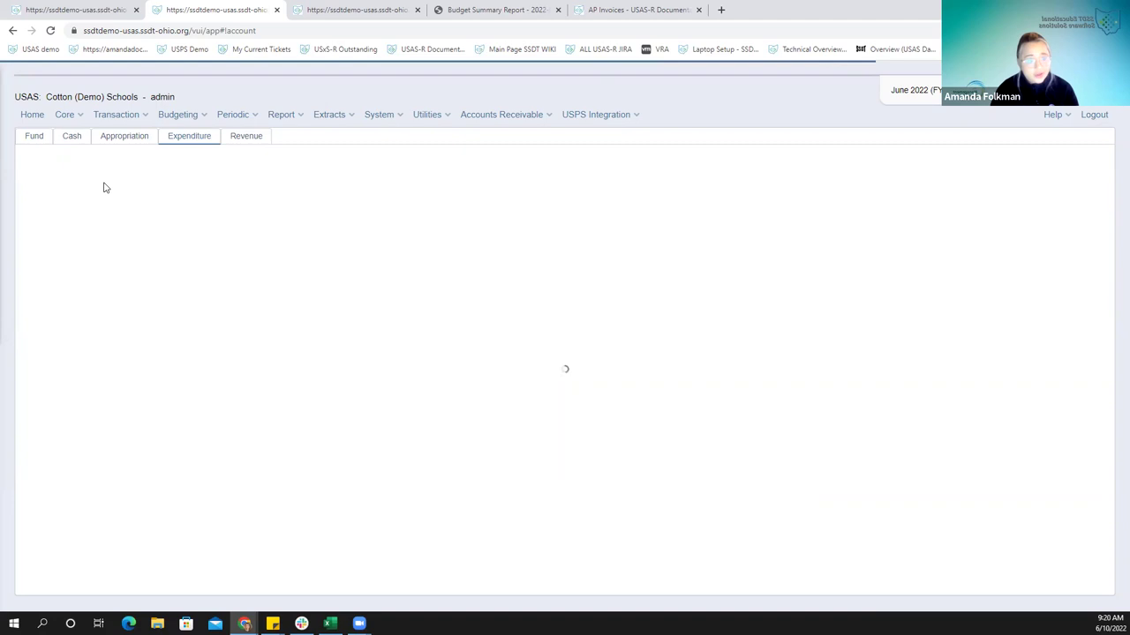
# Filter the refreshed Expenditure Accounts grid by fund 006, function 3120, object 141 and OPU 101, and view the object 141 account's amounts
pyautogui.click(130, 222)
pyautogui.write('008')
pyautogui.press('Tab')
pyautogui.write('3120')
pyautogui.press('Tab')
pyautogui.write('141')
pyautogui.press('Tab')
pyautogui.press('Tab')
pyautogui.press('Tab')
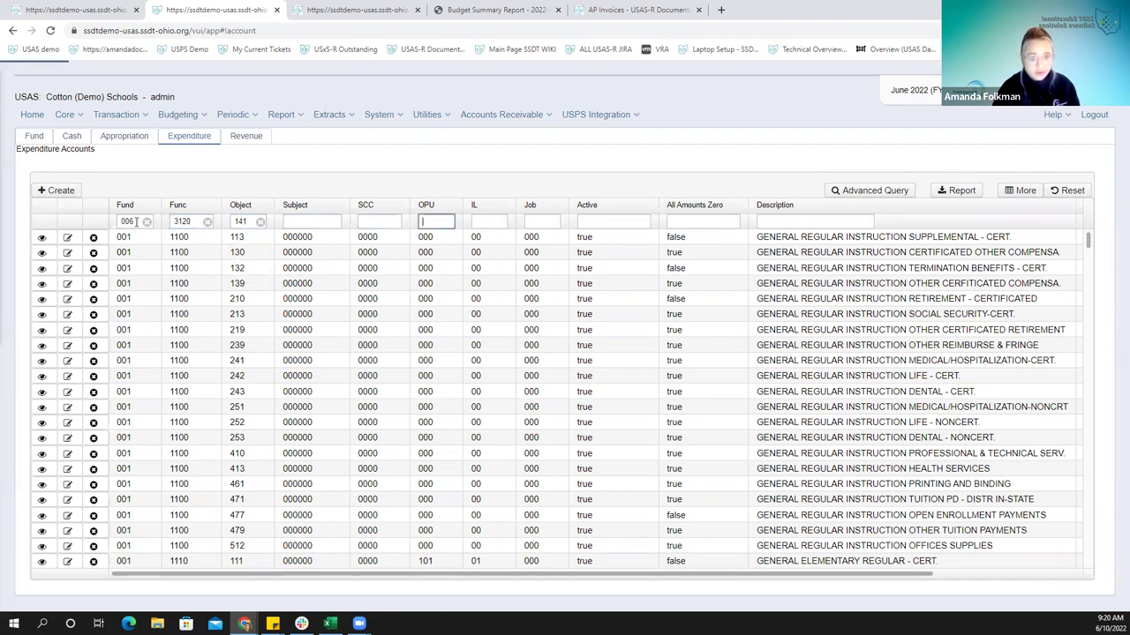
pyautogui.write('101')
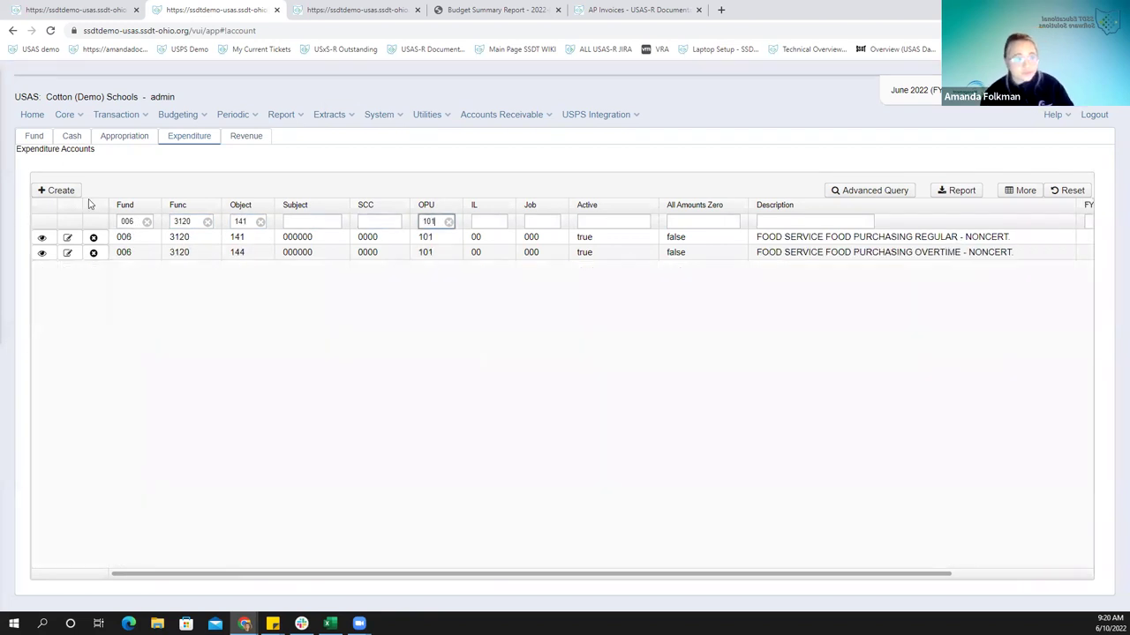
pyautogui.click(41, 240)
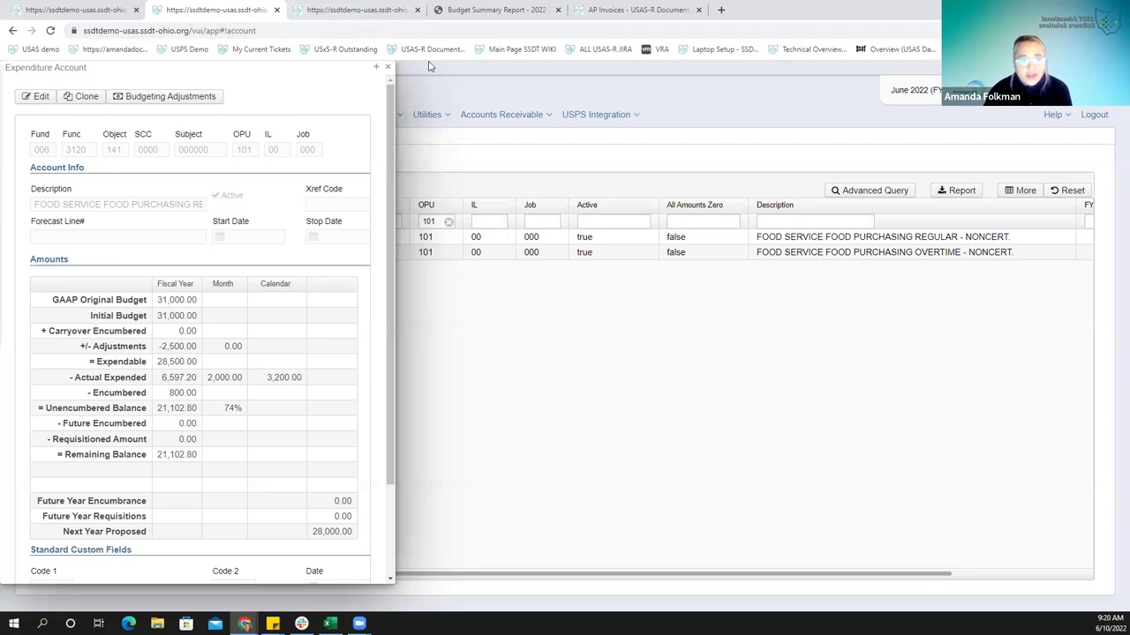
# Close the account view, generate the Budget Summary Report PDF for fund 006, function 3120, object 141 and OPU 101, and open it
pyautogui.click(388, 68)
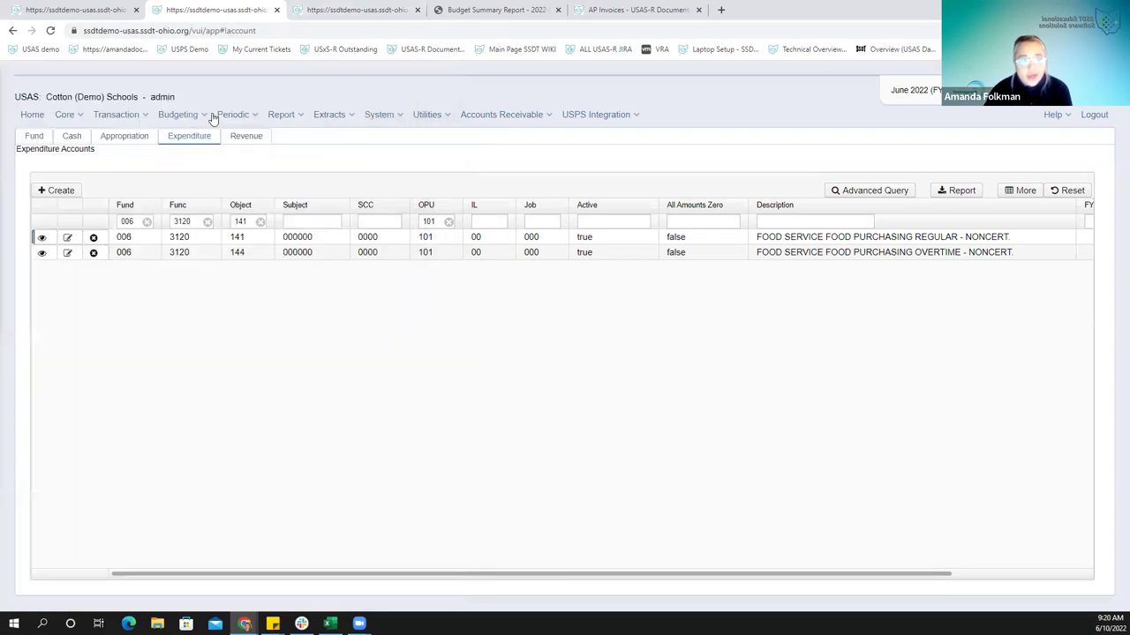
pyautogui.click(287, 116)
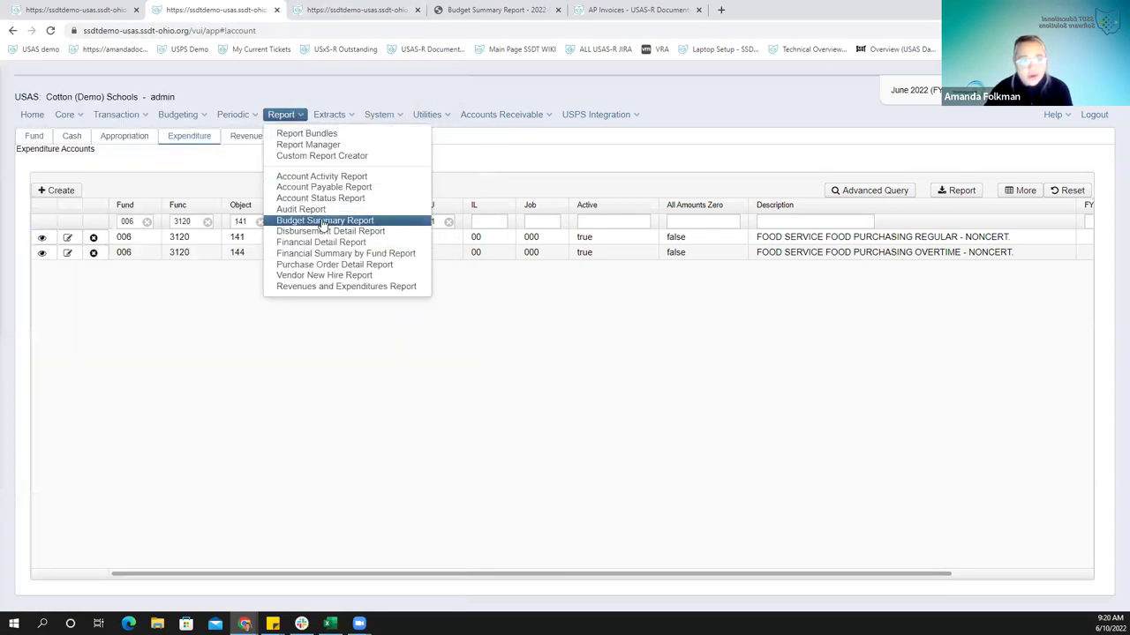
pyautogui.click(323, 221)
pyautogui.click(234, 537)
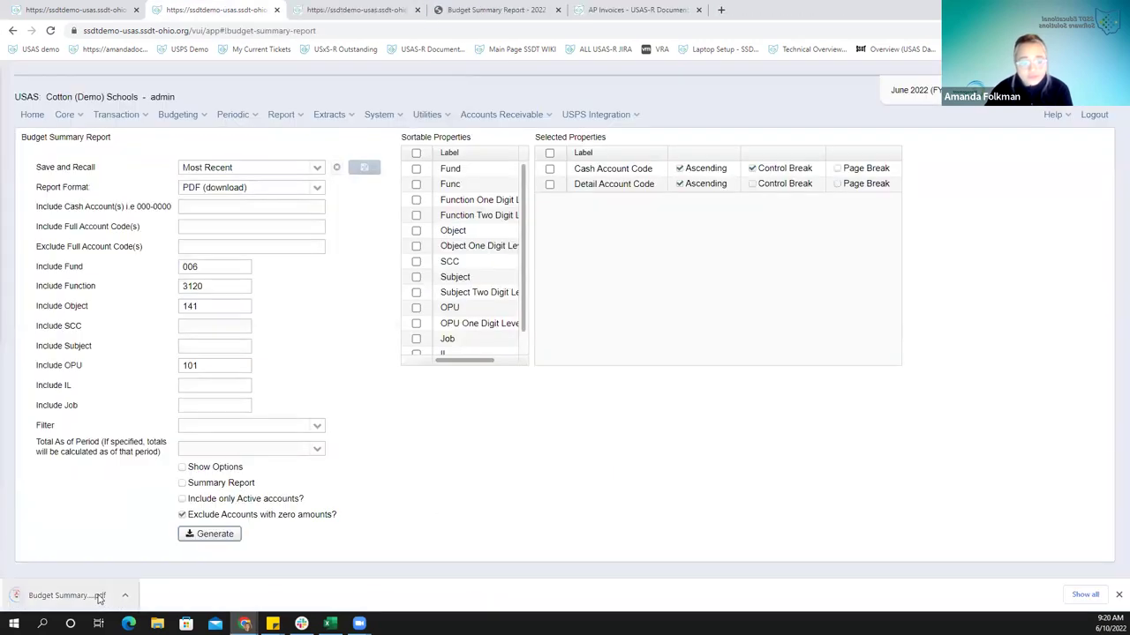
pyautogui.click(99, 597)
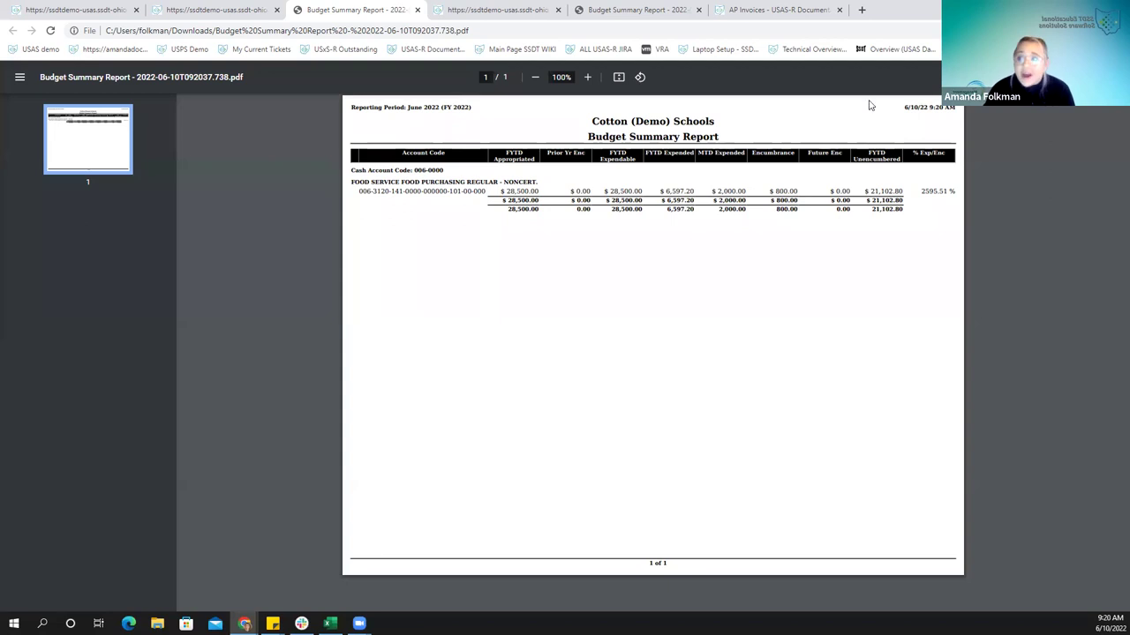
# Generate the Budget Summary Report again with totals as of February 2022 (FY 2022) and open the resulting PDF
pyautogui.click(235, 15)
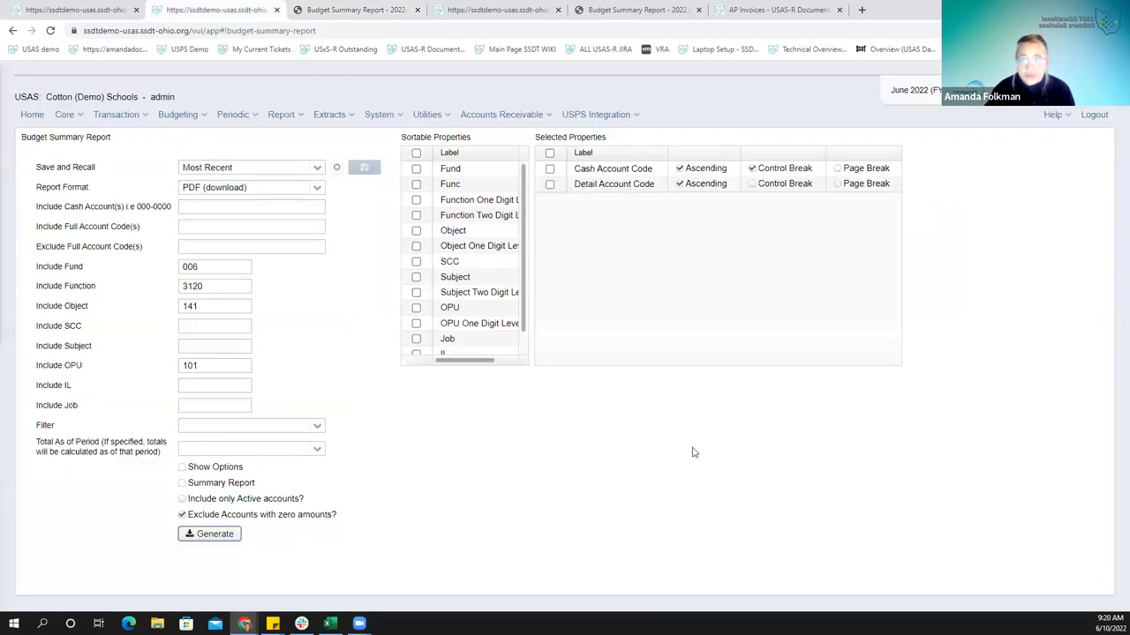
pyautogui.click(319, 451)
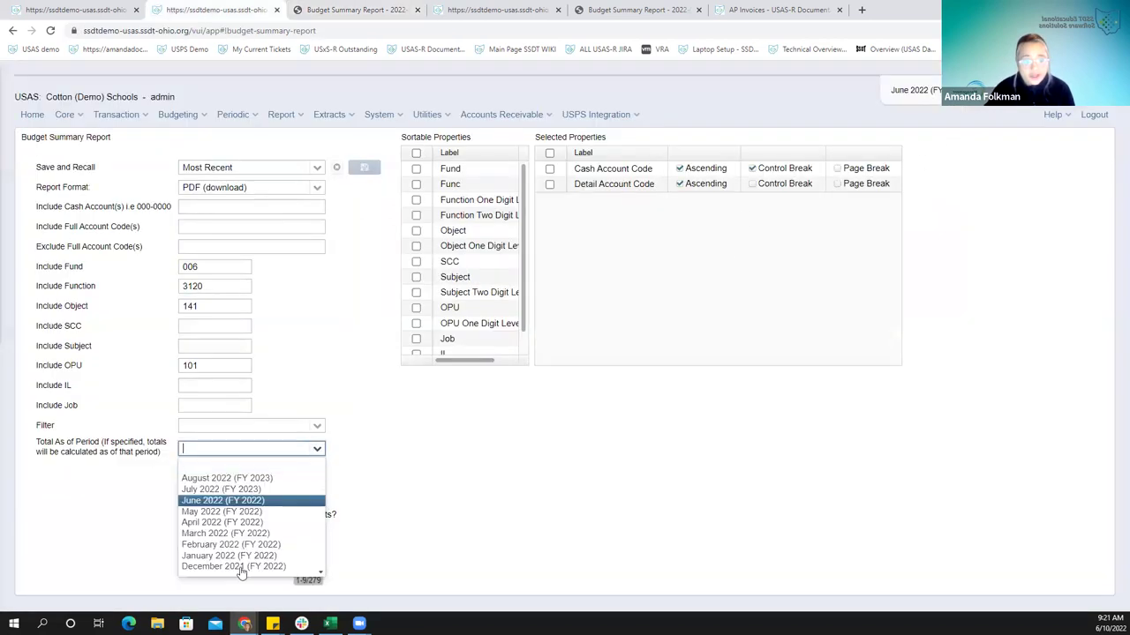
pyautogui.click(210, 546)
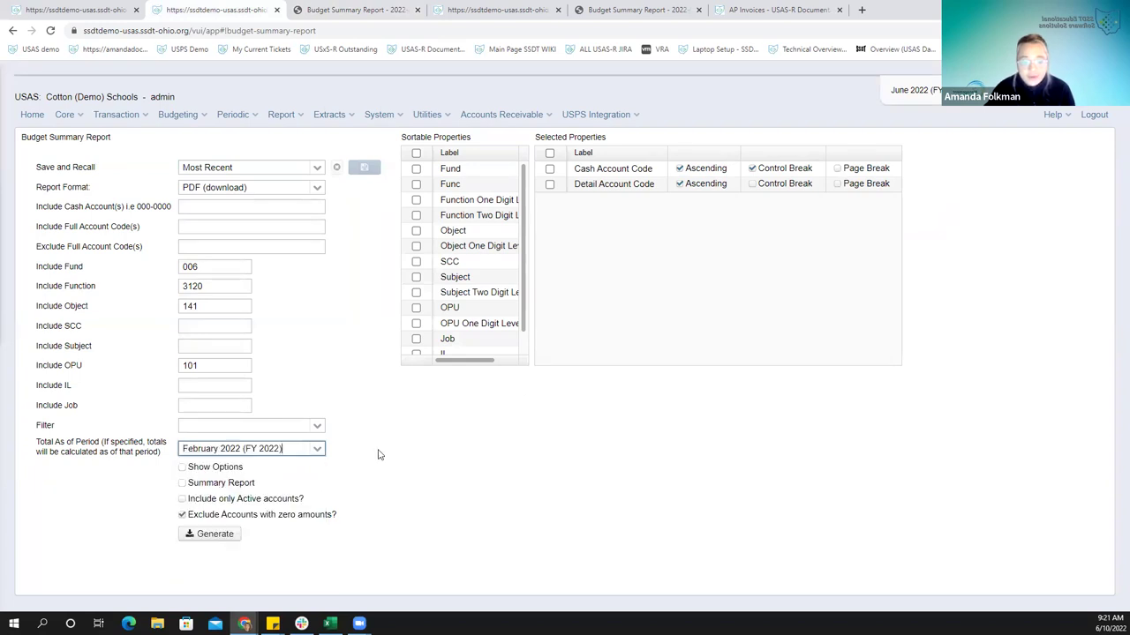
pyautogui.click(208, 535)
pyautogui.click(79, 596)
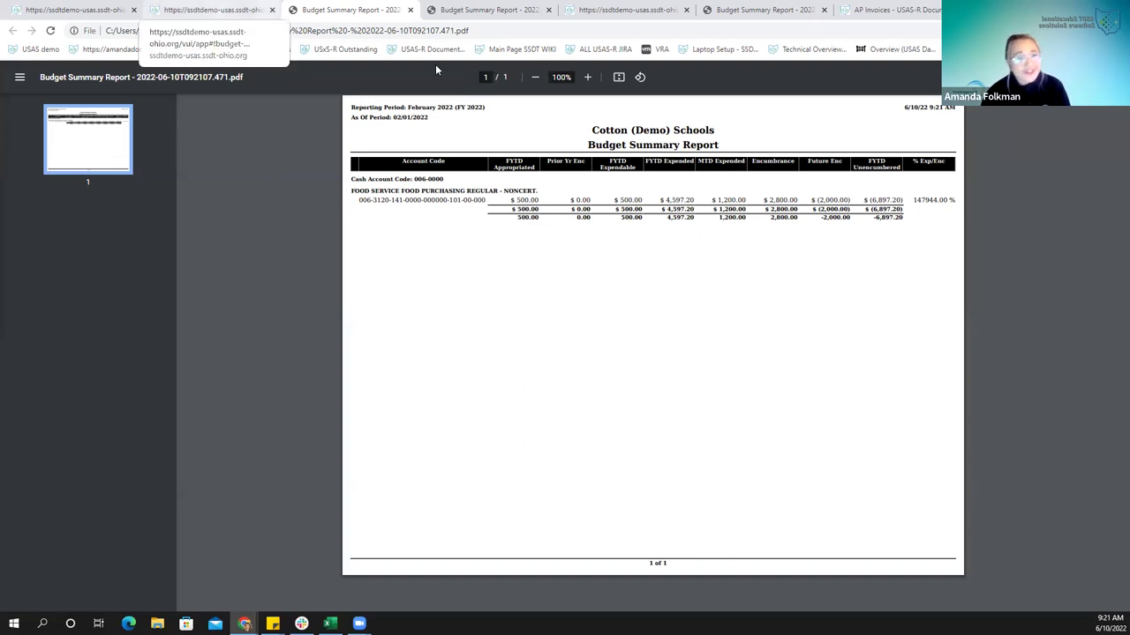
# Return to the AP Invoices grid in the first USAS tab, filter it by the PO number and copy the filter value
pyautogui.click(188, 16)
pyautogui.click(93, 11)
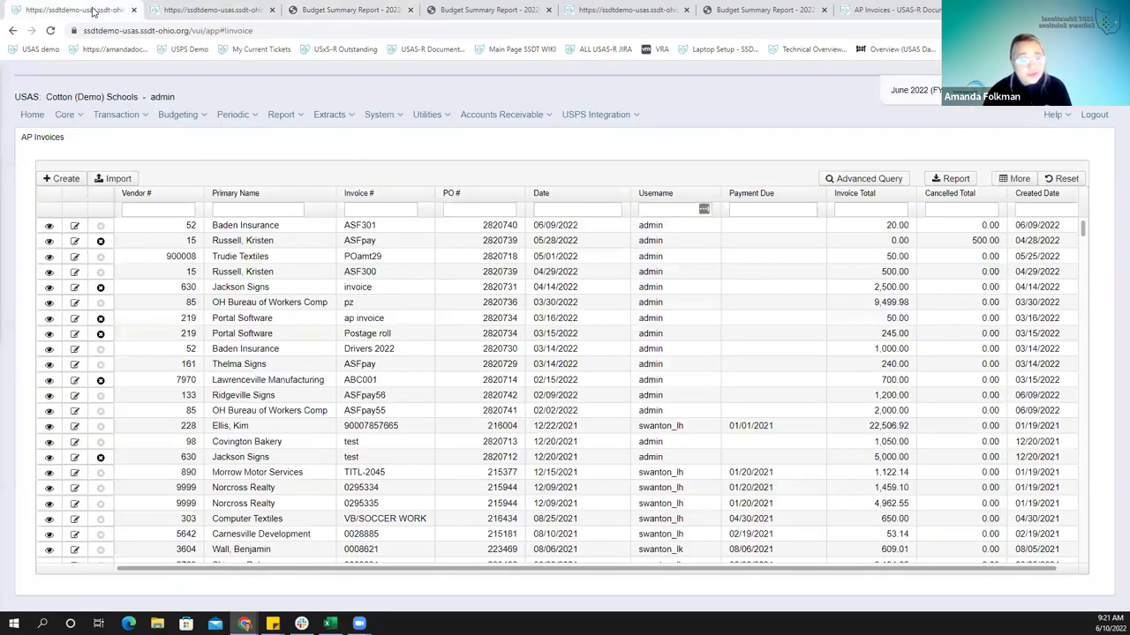
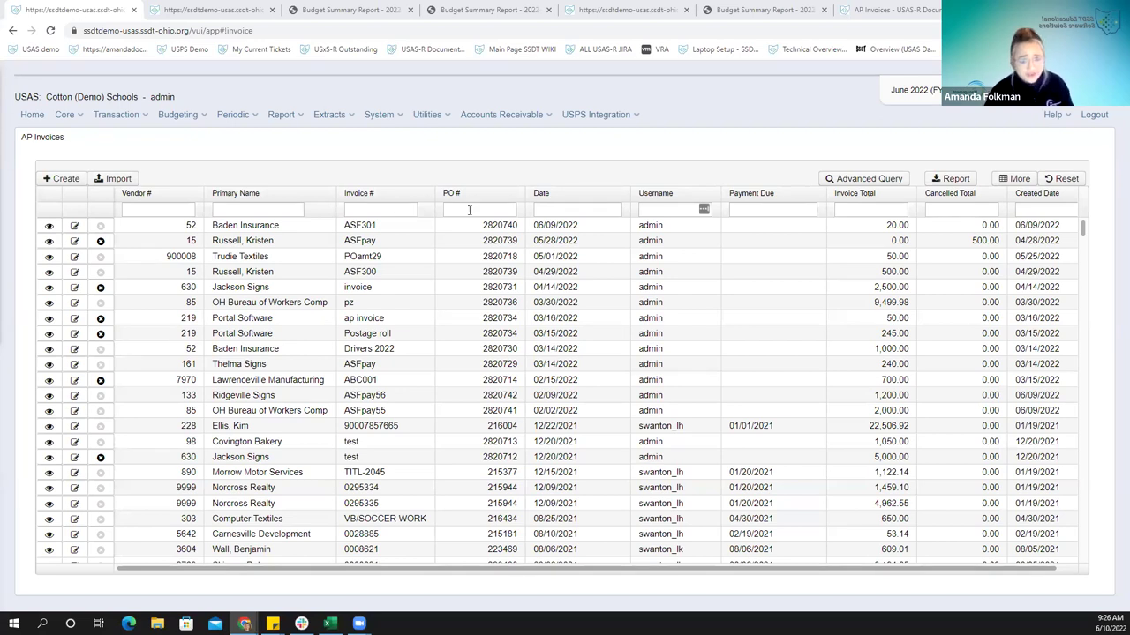
pyautogui.click(471, 210)
pyautogui.write('=2820743')
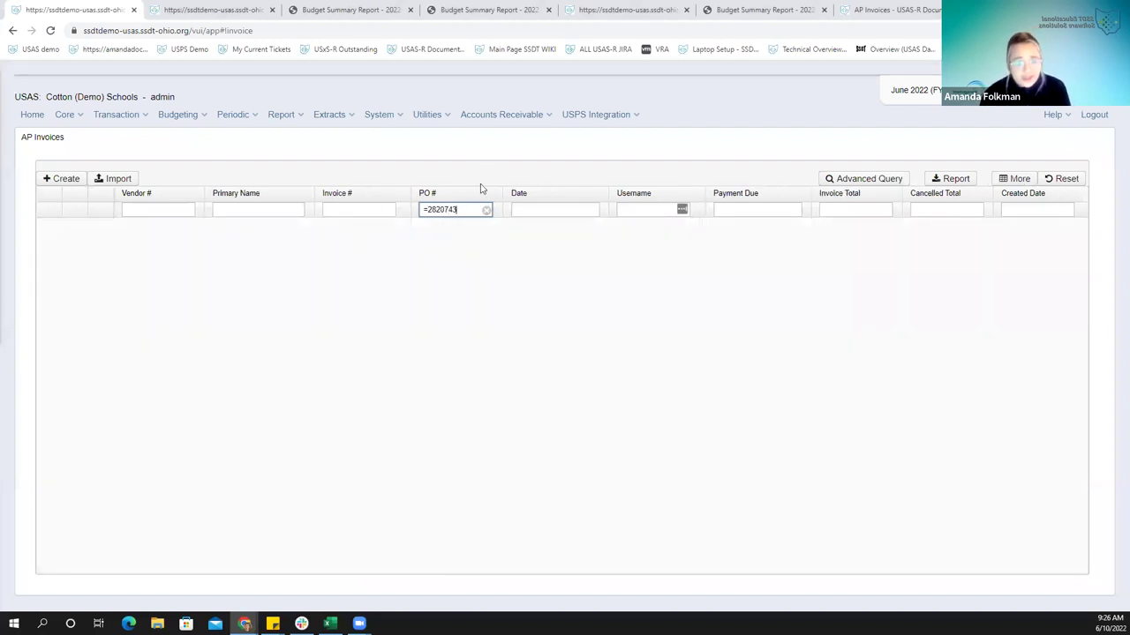
pyautogui.moveTo(469, 214); pyautogui.dragTo(416, 214)
pyautogui.hotkey('ctrl', 'c')
pyautogui.click(415, 215)
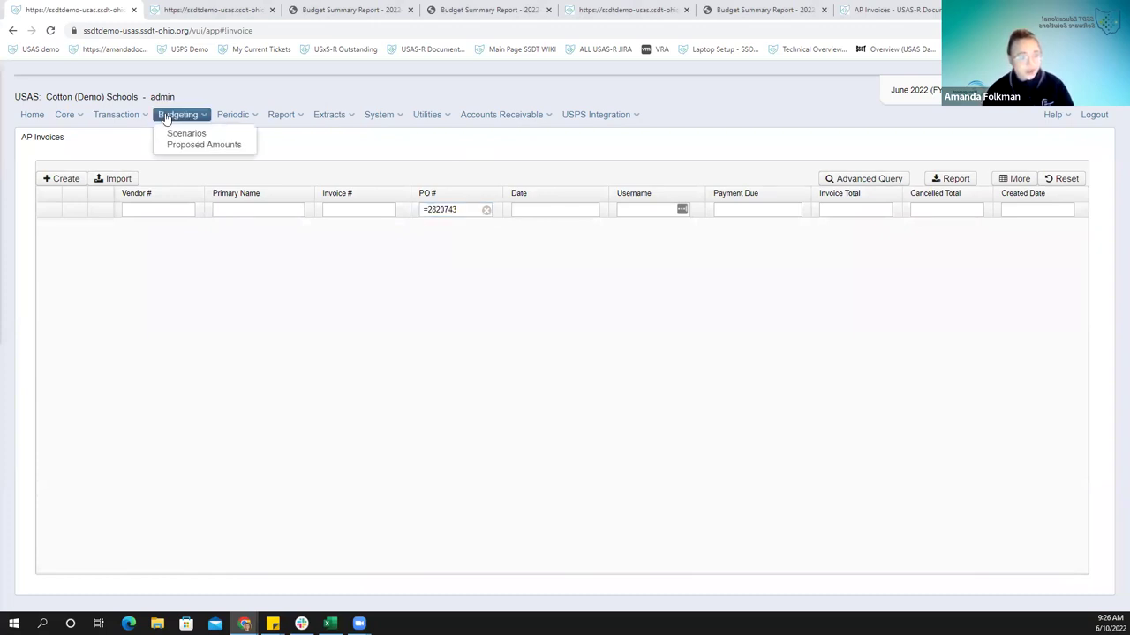
# Filter the Purchase Orders grid by the copied PO number and view the Pencils order's amounts and items
pyautogui.moveTo(116, 115)
pyautogui.click(124, 201)
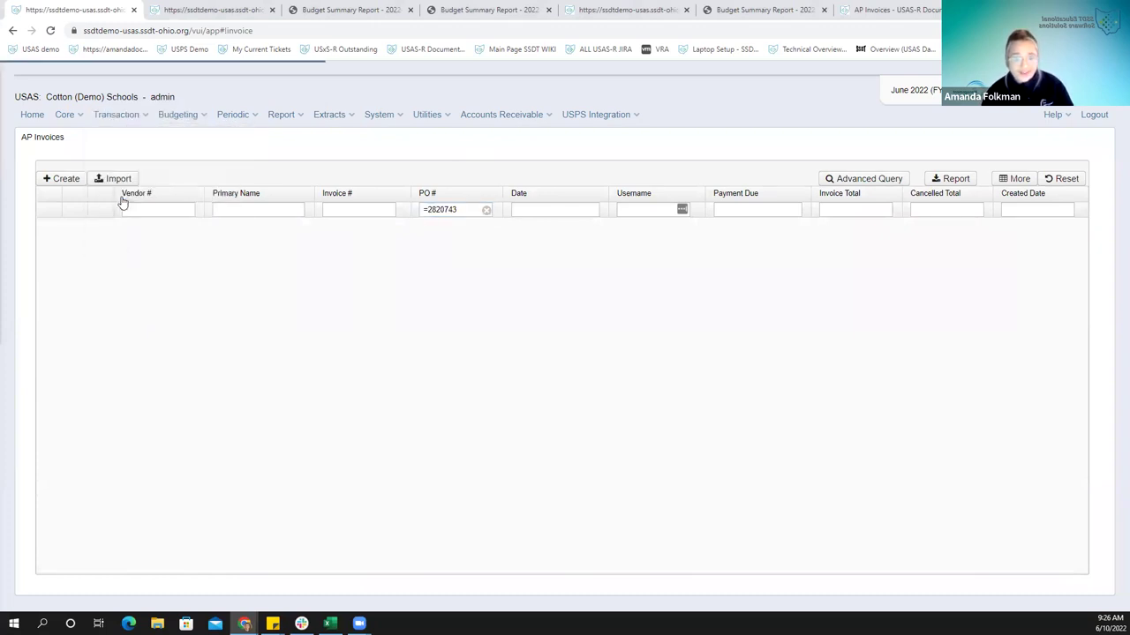
pyautogui.click(527, 204)
pyautogui.write('=')
pyautogui.hotkey('ctrl', 'v')
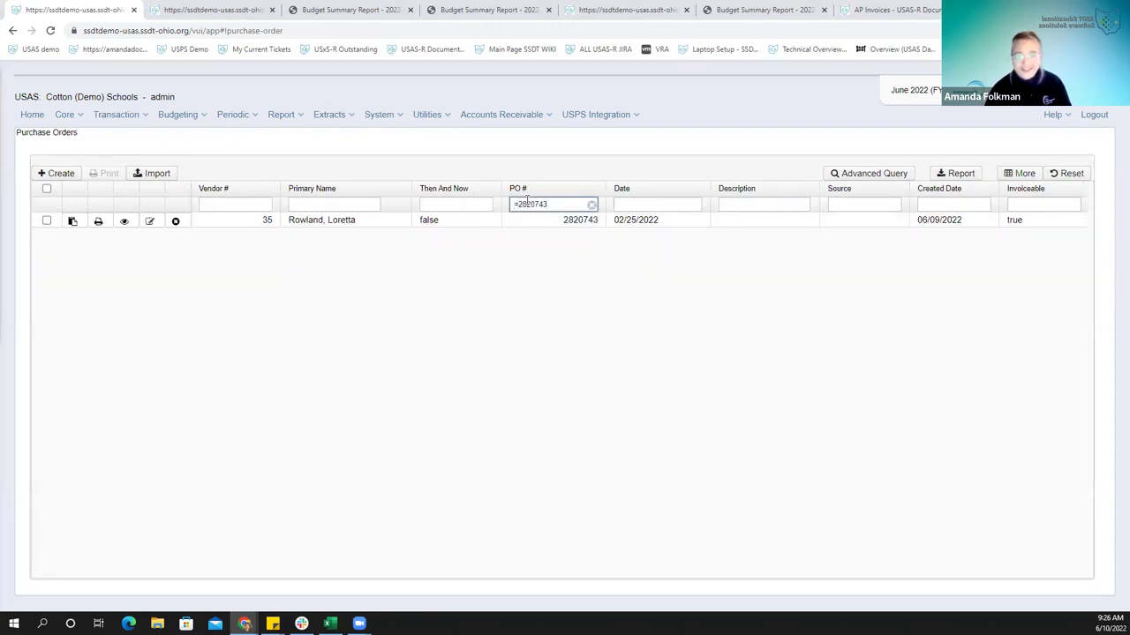
pyautogui.click(123, 222)
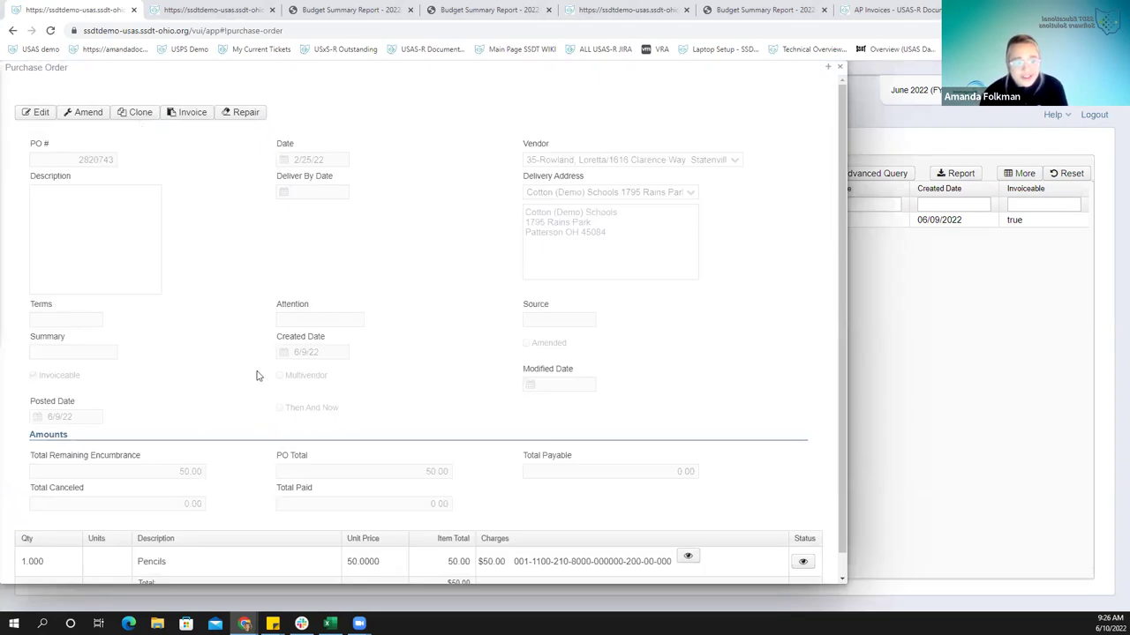
pyautogui.scroll(-1, 256, 375)
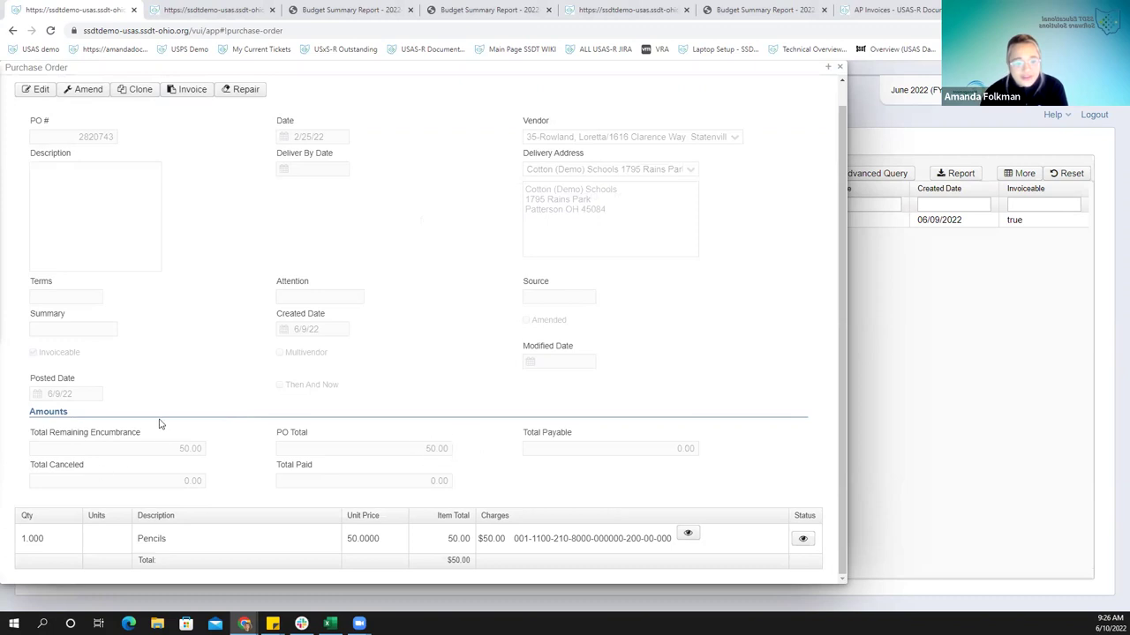
# Create an AP invoice from the Pencils order with invoice number ASFcanx, and try to save its item as Cancel_Full with a 0.00 amount
pyautogui.click(189, 92)
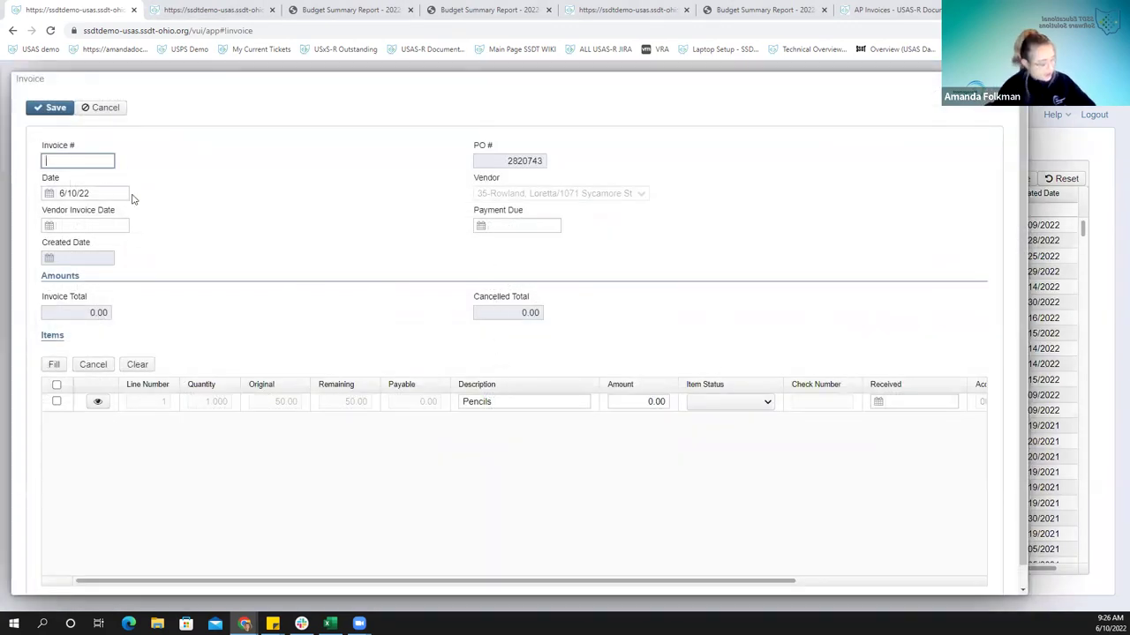
pyautogui.write('ASFcanx')
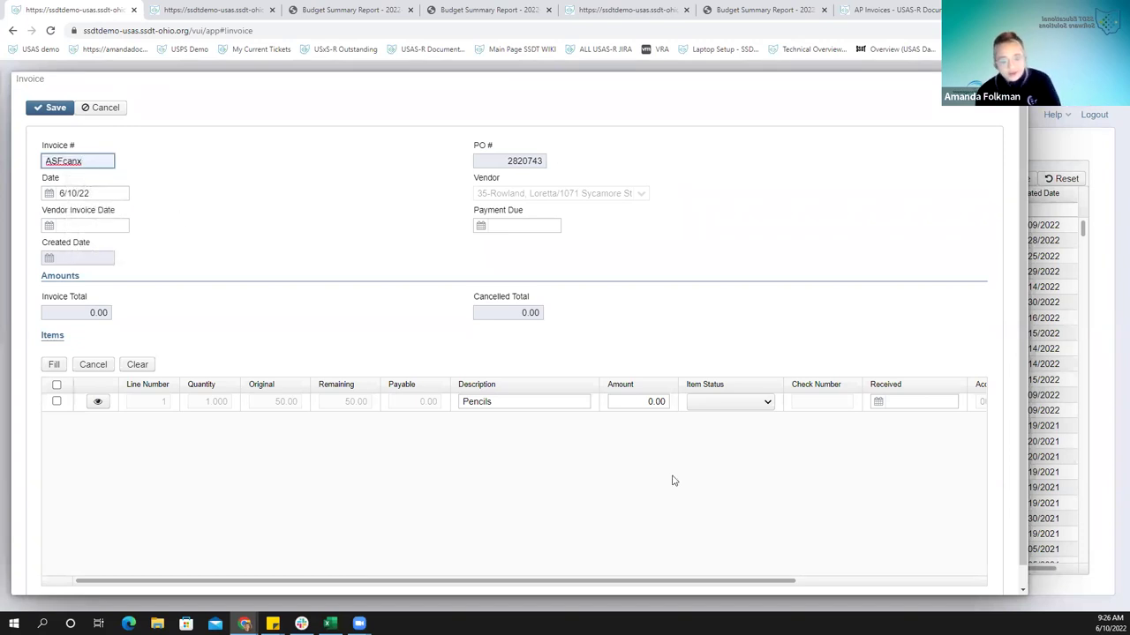
pyautogui.click(725, 401)
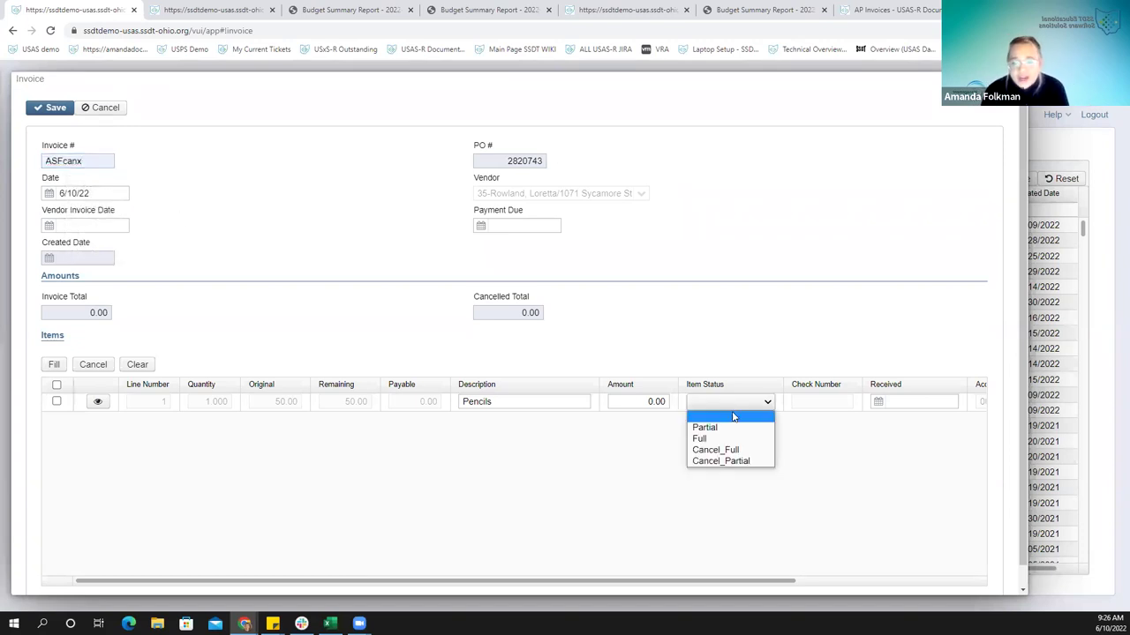
pyautogui.click(764, 453)
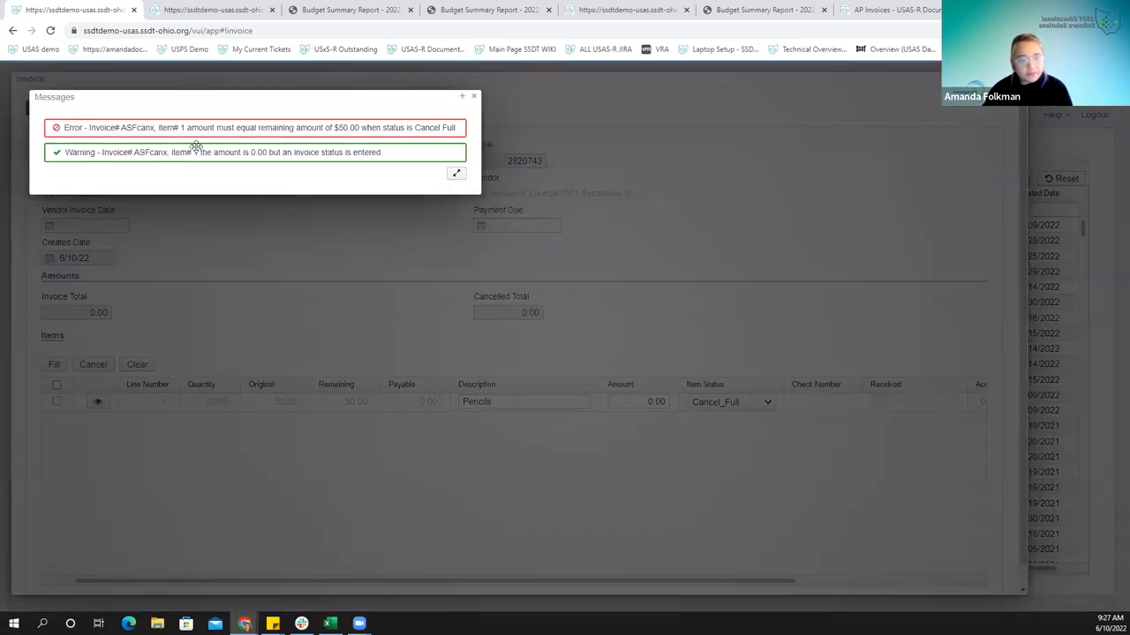
pyautogui.moveTo(429, 101); pyautogui.dragTo(411, 164)
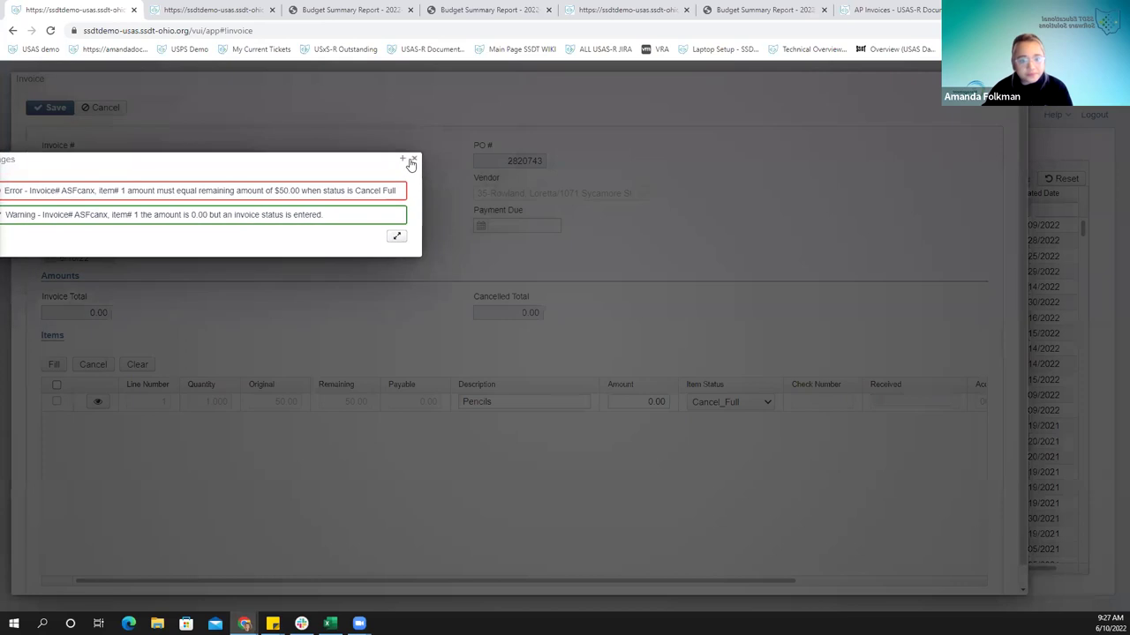
pyautogui.click(411, 162)
# Clear the Pencils item's status, apply the full cancellation to the selected item, save the invoice and close it
pyautogui.click(743, 403)
pyautogui.click(736, 418)
pyautogui.click(757, 403)
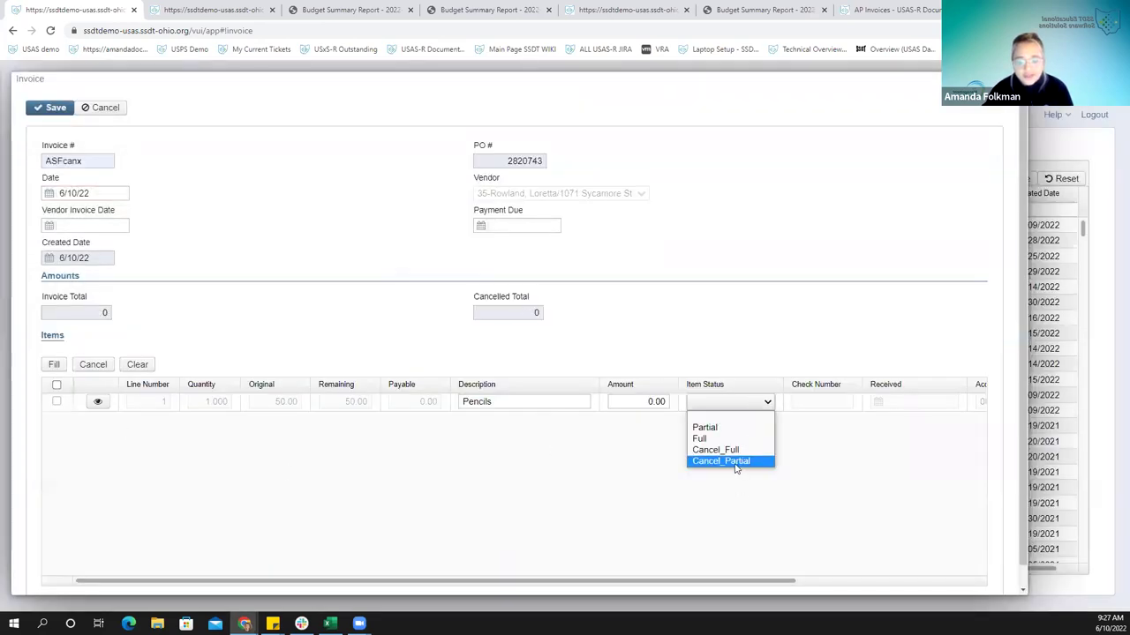
pyautogui.click(746, 361)
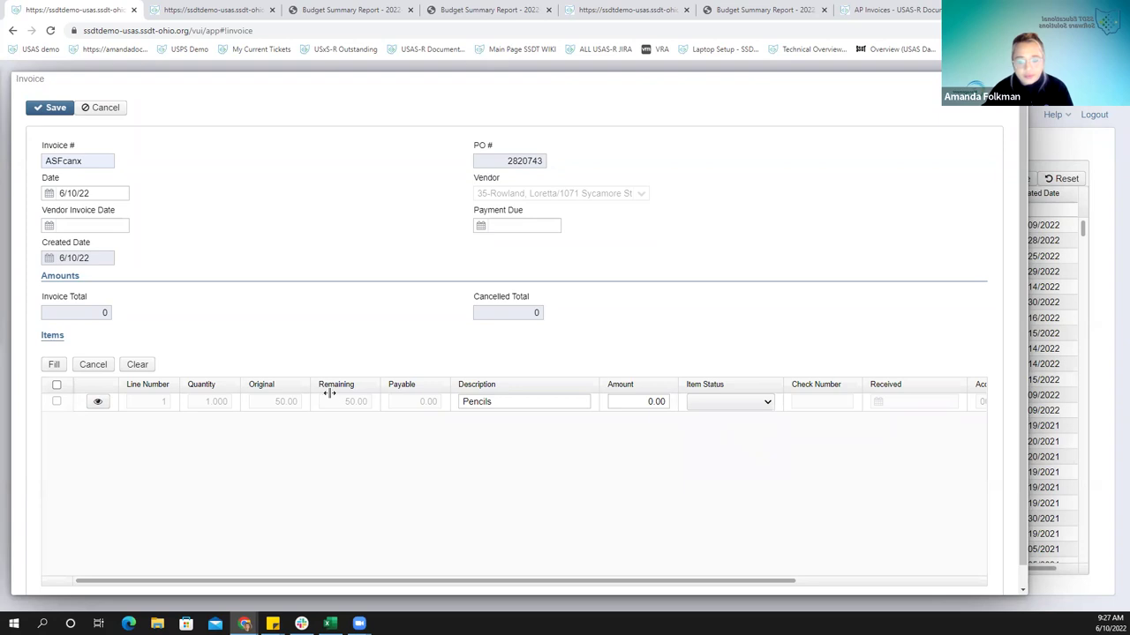
pyautogui.click(56, 387)
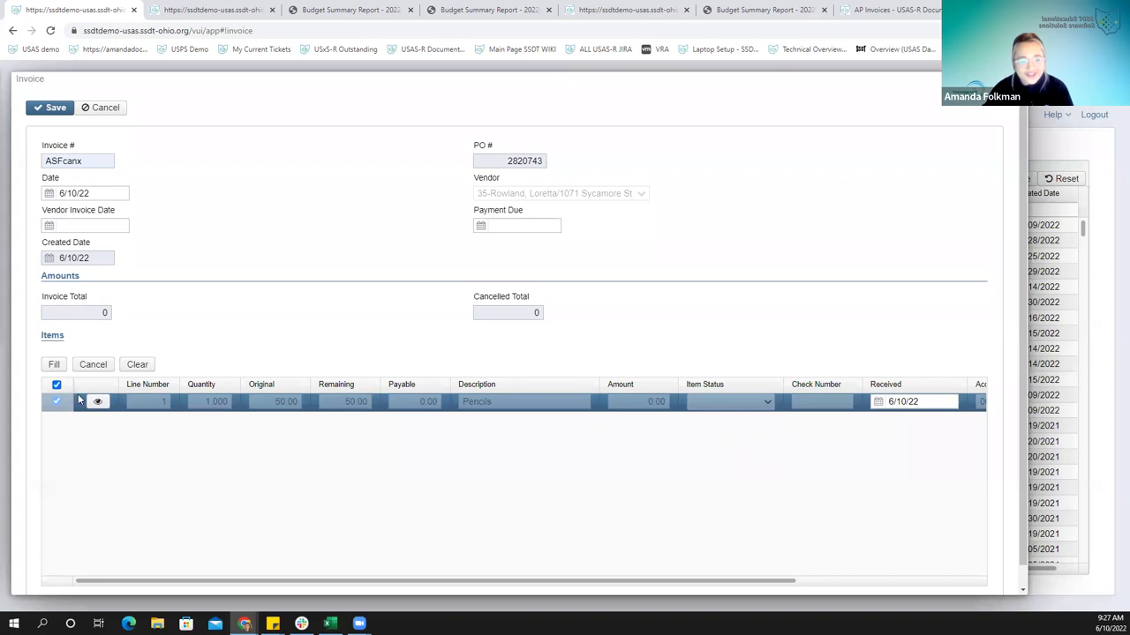
pyautogui.click(85, 367)
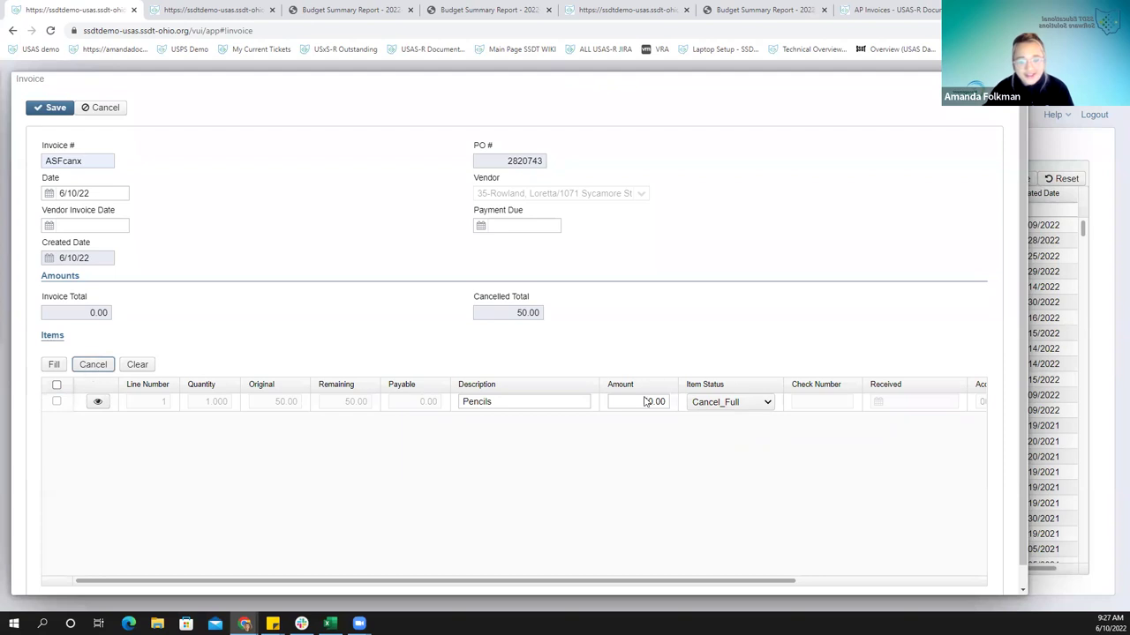
pyautogui.click(53, 107)
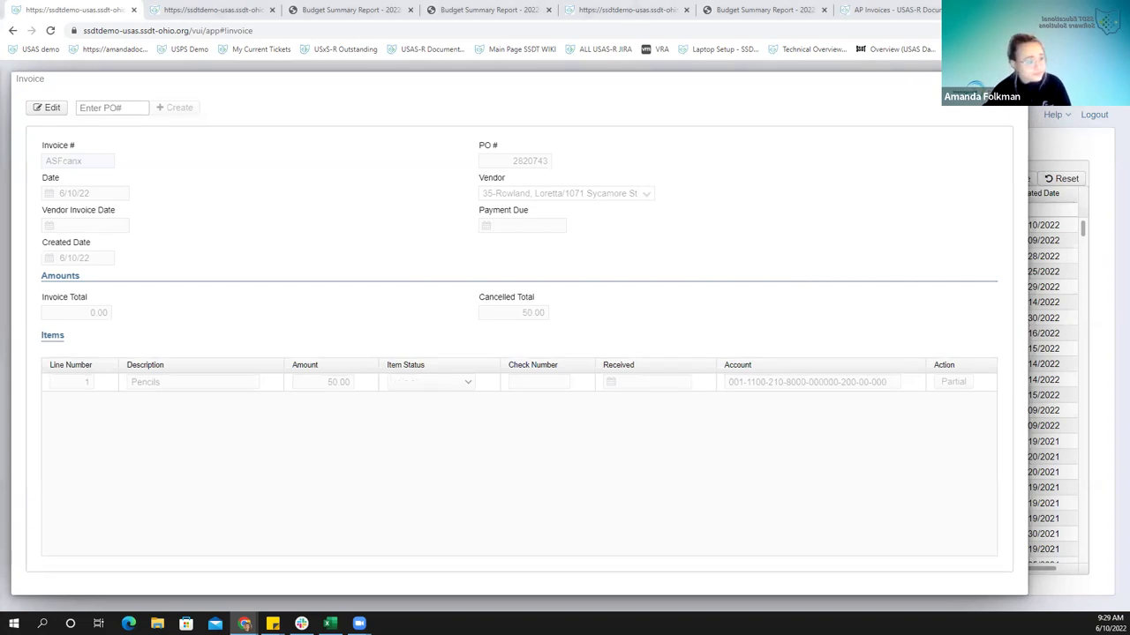
pyautogui.press('Escape')
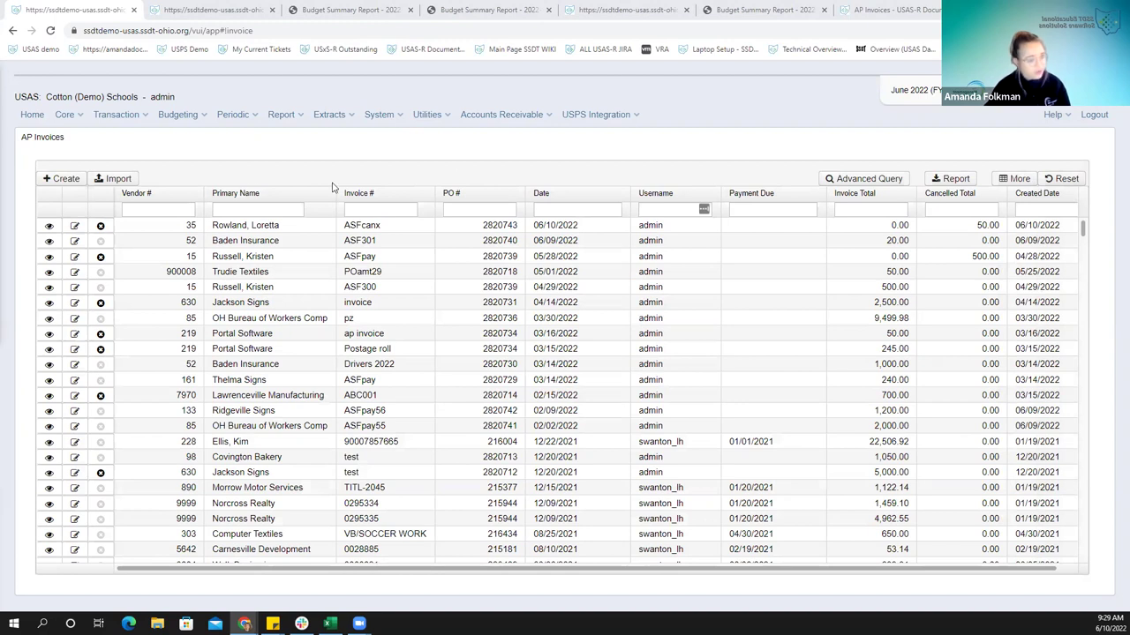
# Filter the Purchase Orders grid by the PO number of the 6/9/22 order with items a, b and c, and view its amounts
pyautogui.click(115, 115)
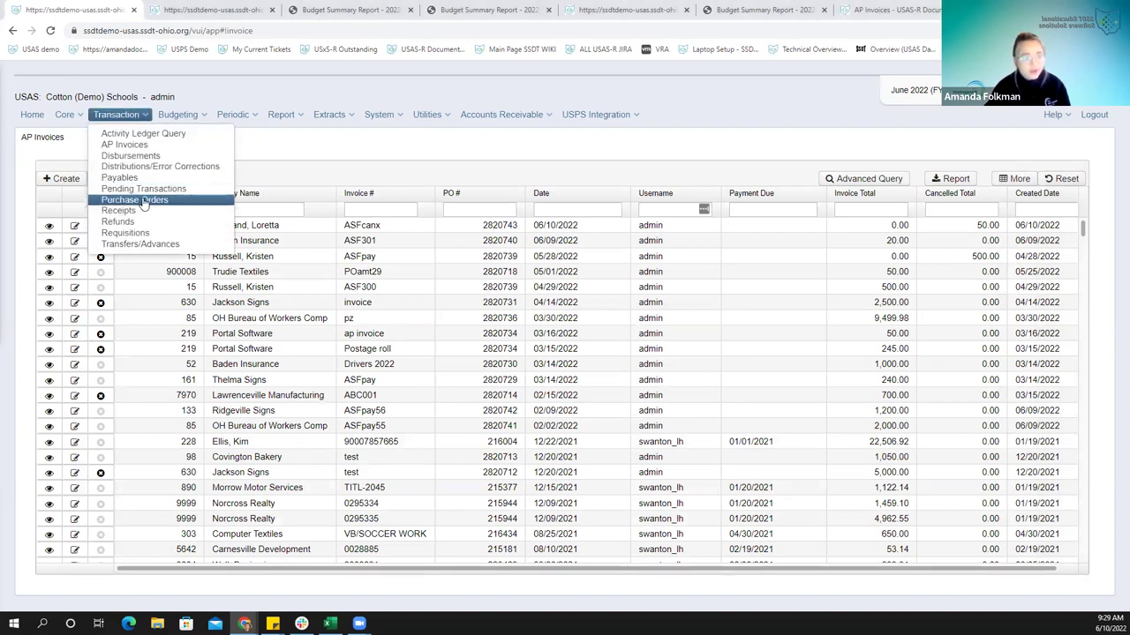
pyautogui.click(128, 201)
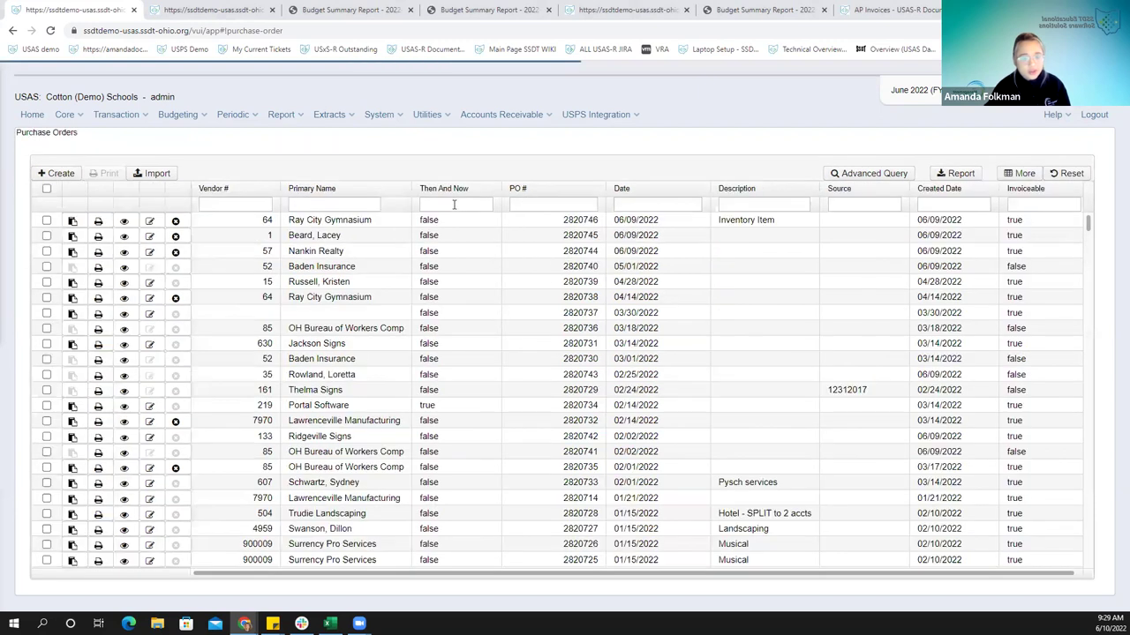
pyautogui.click(531, 205)
pyautogui.press('Down')
pyautogui.press('Return')
pyautogui.click(123, 221)
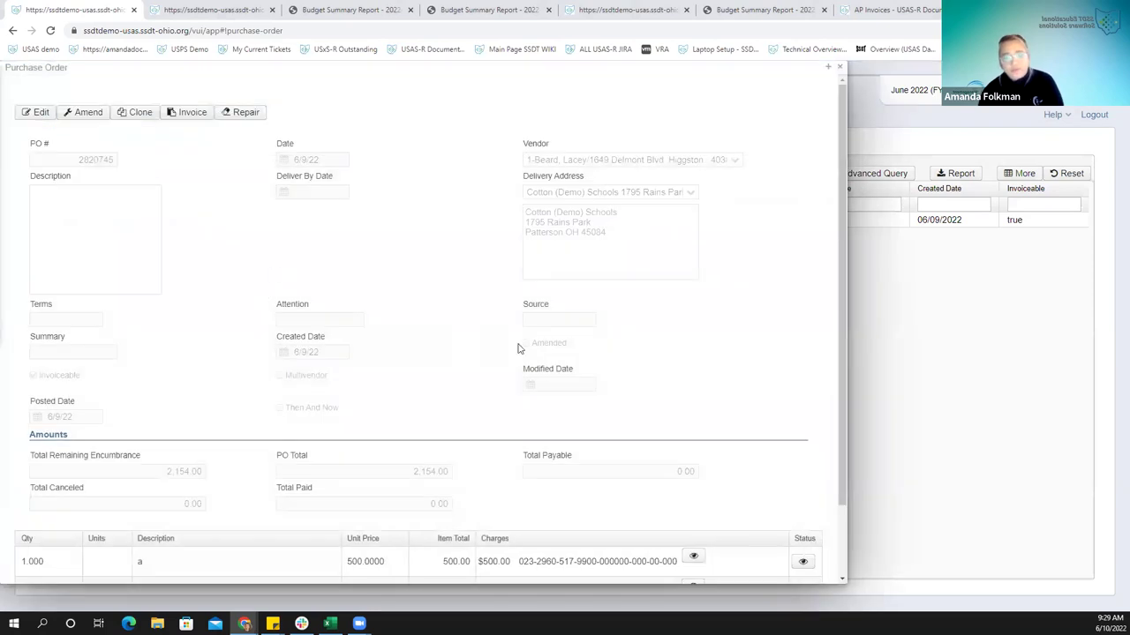
pyautogui.scroll(-2, 434, 331)
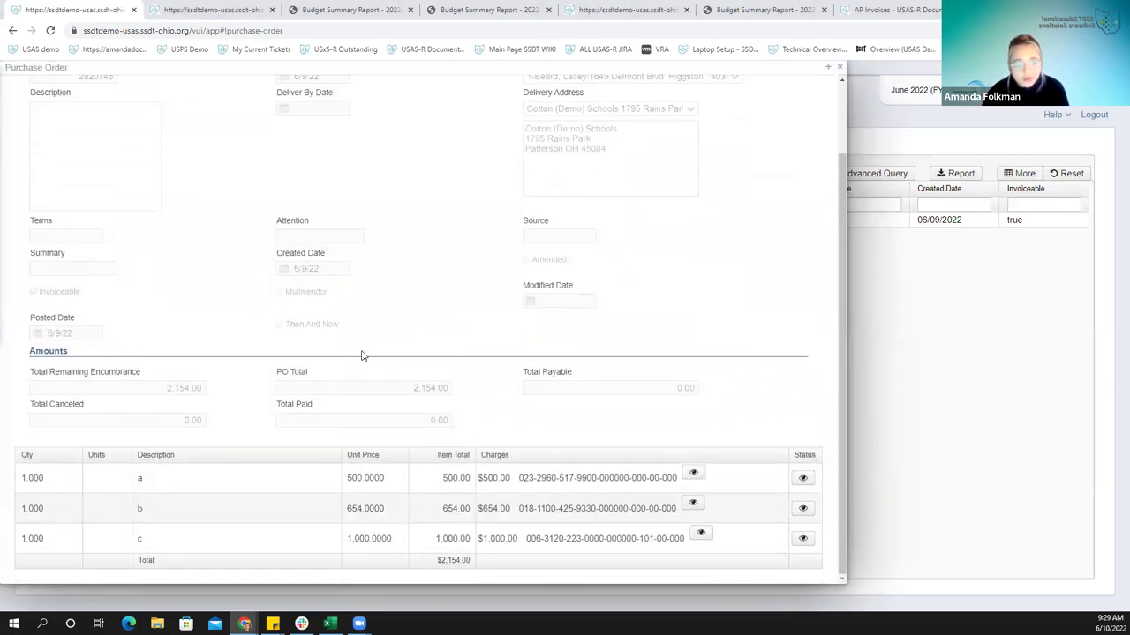
pyautogui.scroll(2, 361, 353)
pyautogui.scroll(-2, 514, 511)
pyautogui.scroll(2, 183, 279)
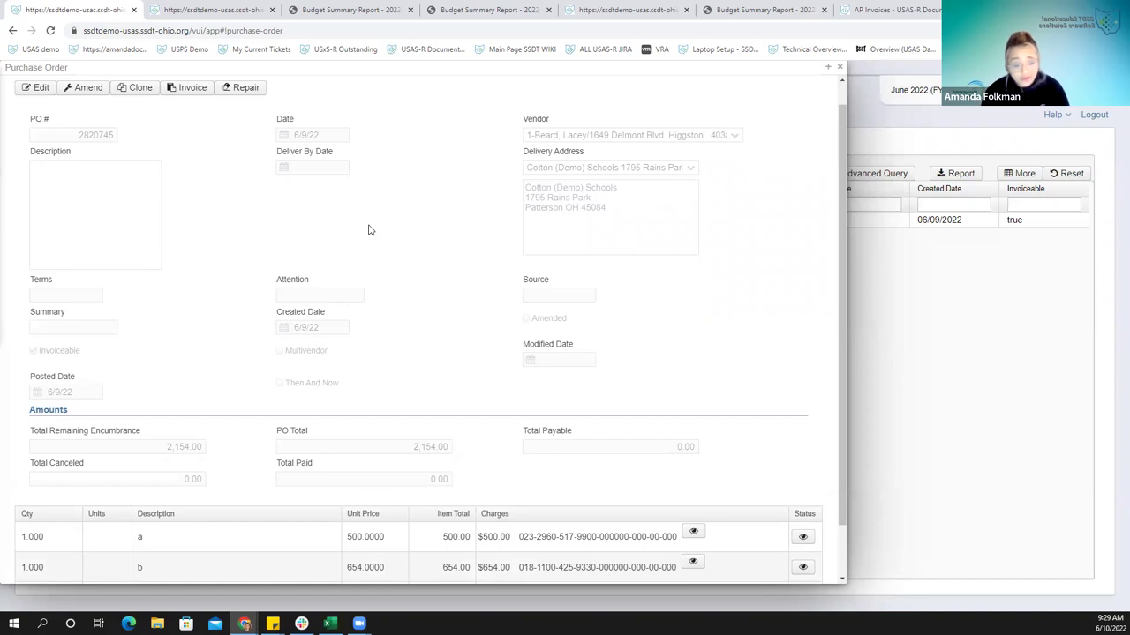
# Start an AP invoice from the three-item order and set its invoice number to ASFpay58
pyautogui.click(188, 95)
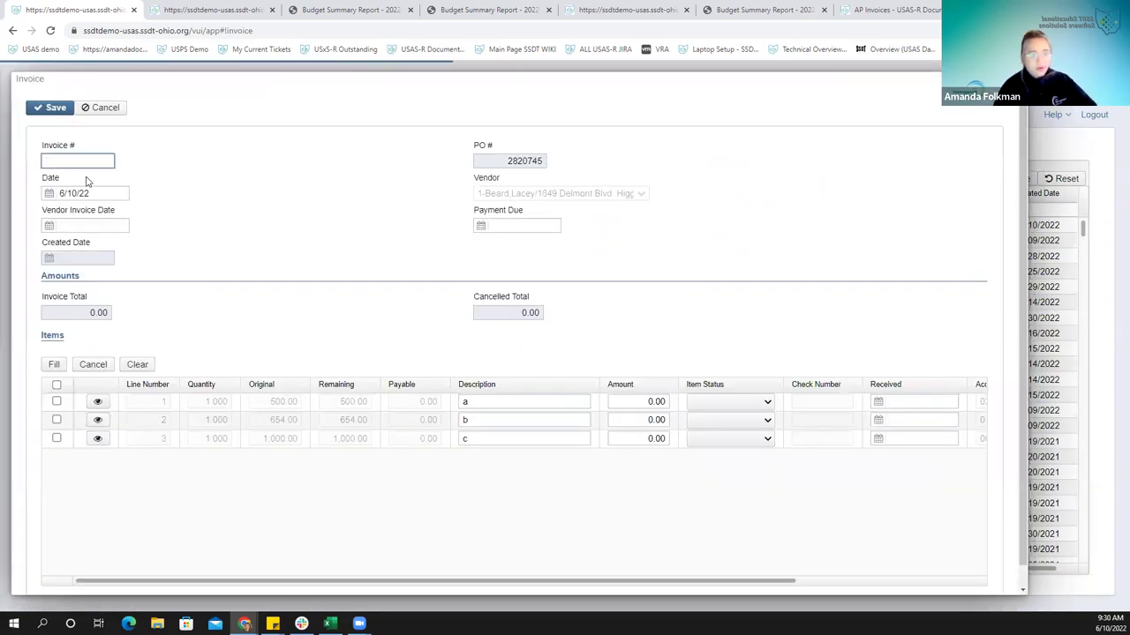
pyautogui.click(81, 162)
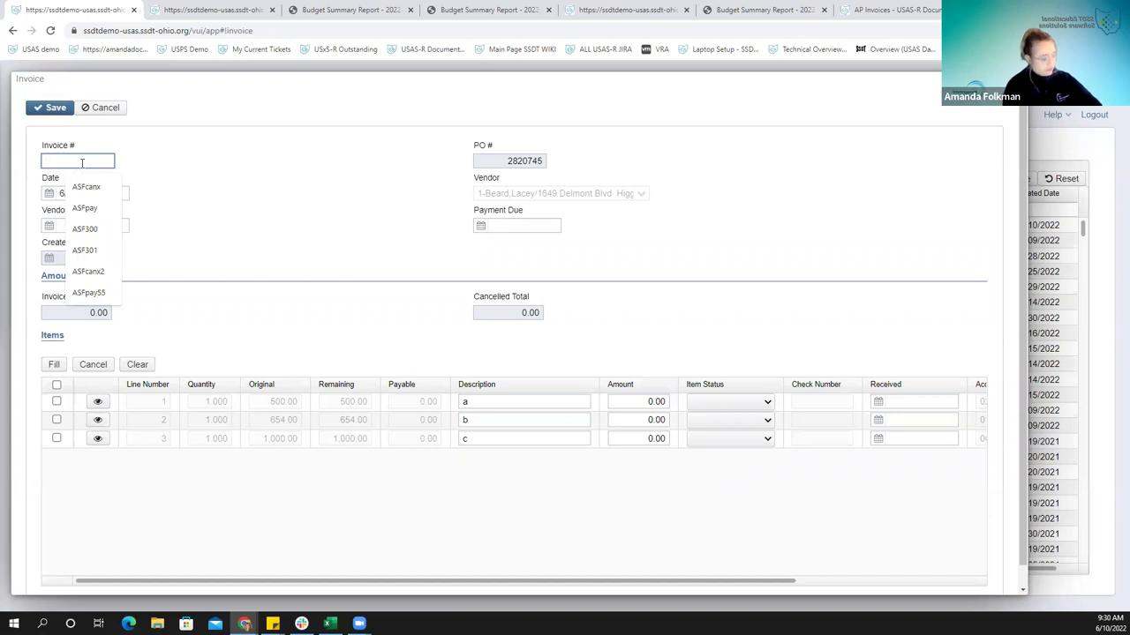
pyautogui.click(88, 292)
pyautogui.press('BackSpace')
pyautogui.write('8')
pyautogui.click(161, 165)
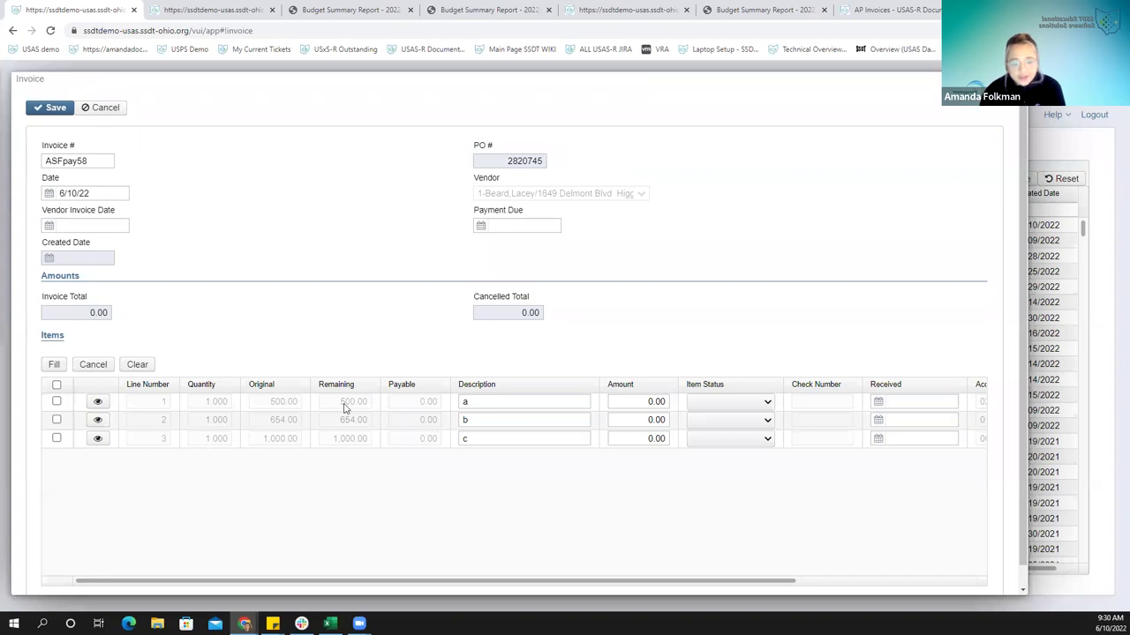
# Enter an amount of 1,000.00 for item a with item status Partial, save the invoice and close it
pyautogui.click(646, 402)
pyautogui.write('100')
pyautogui.click(755, 403)
pyautogui.click(737, 404)
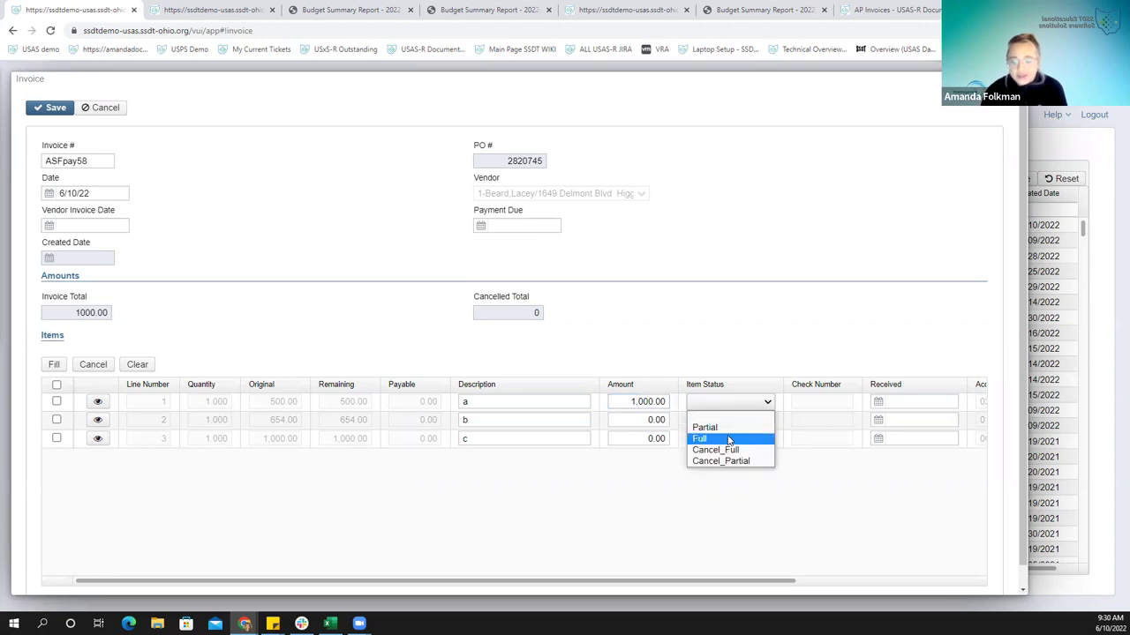
pyautogui.click(706, 427)
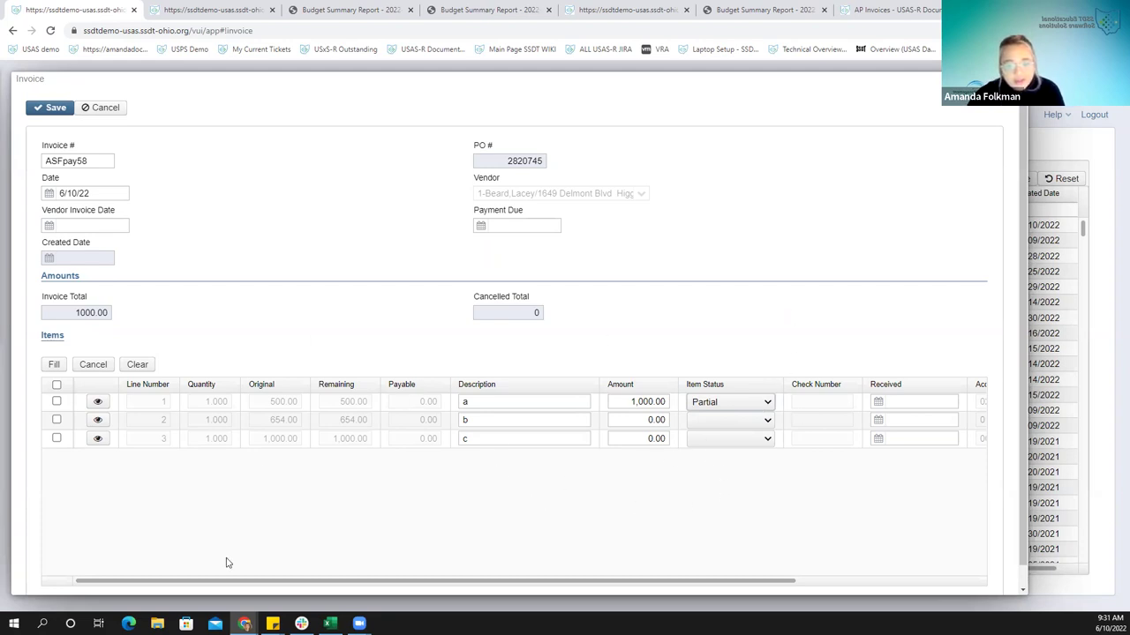
pyautogui.click(49, 111)
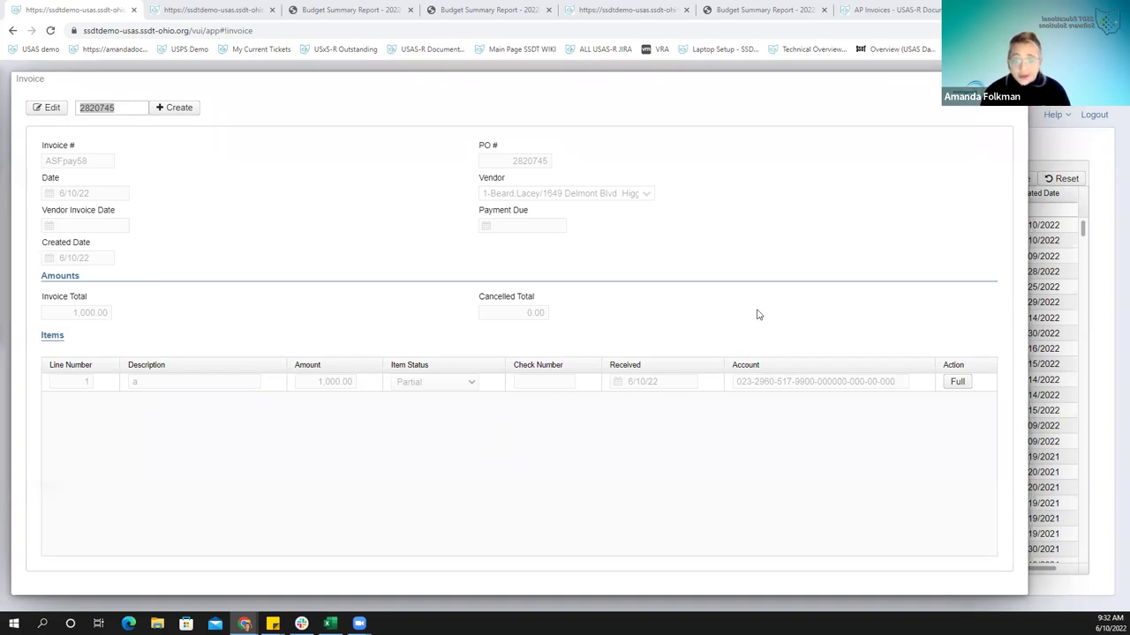
pyautogui.press('Escape')
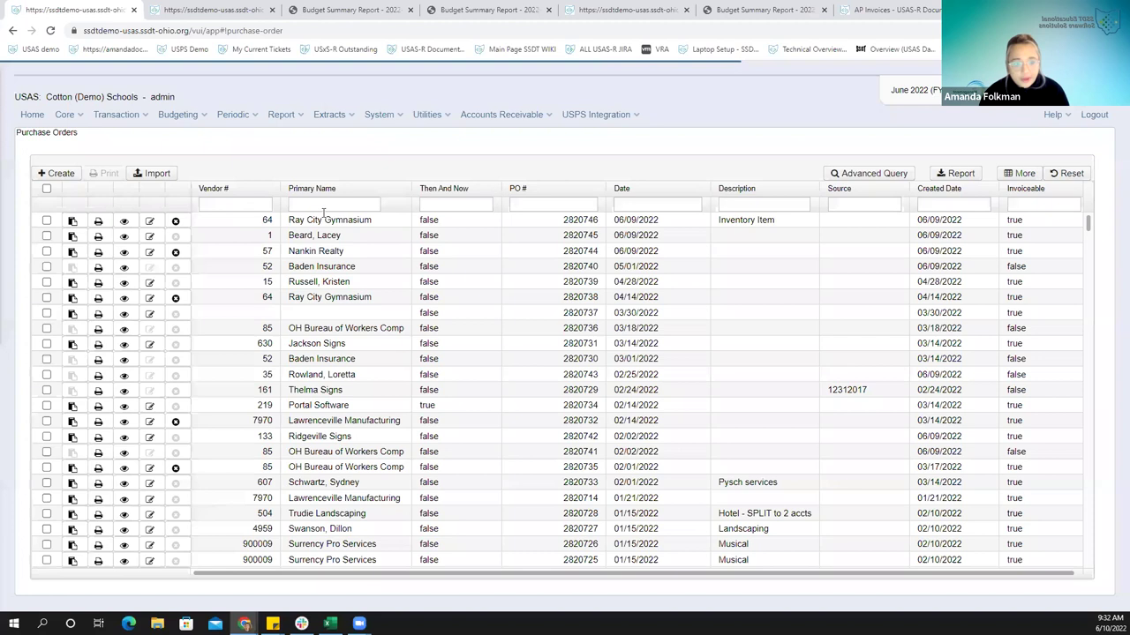
# Filter the Purchase Orders grid by the three-item order's PO number, examine its amounts and items, and close the order
pyautogui.click(532, 204)
pyautogui.write('=2820745')
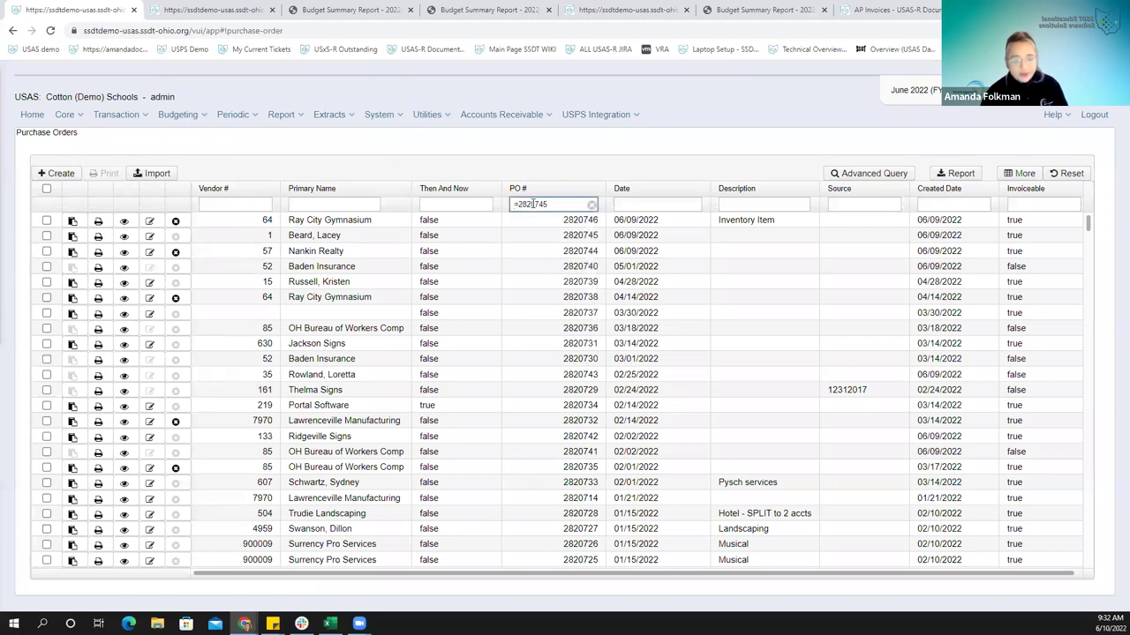
pyautogui.press('Return')
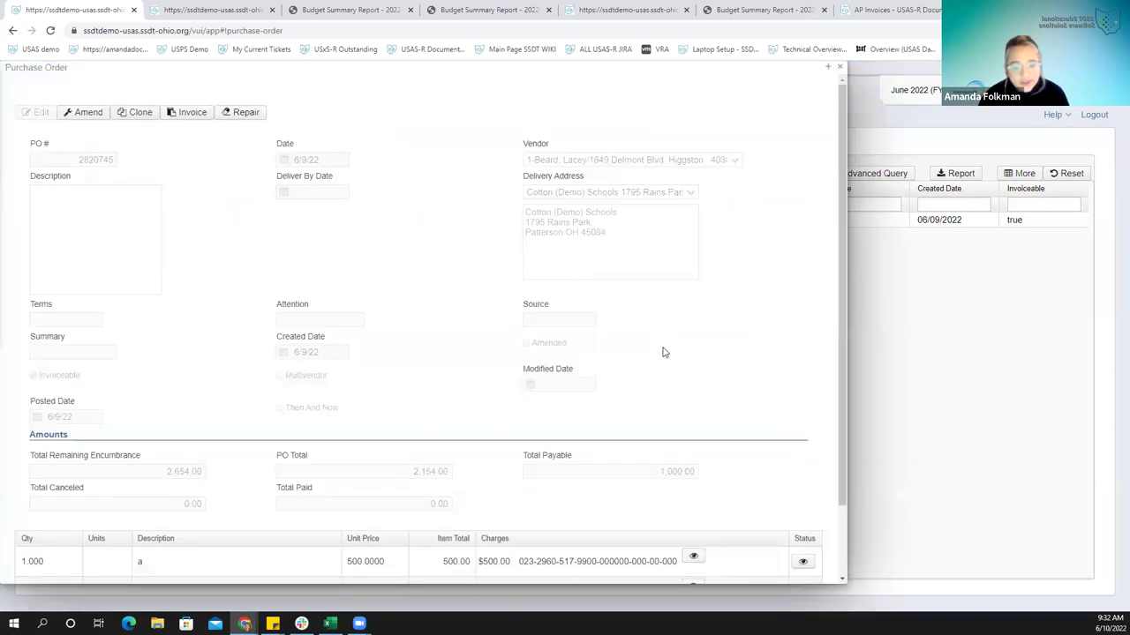
pyautogui.scroll(-2, 809, 154)
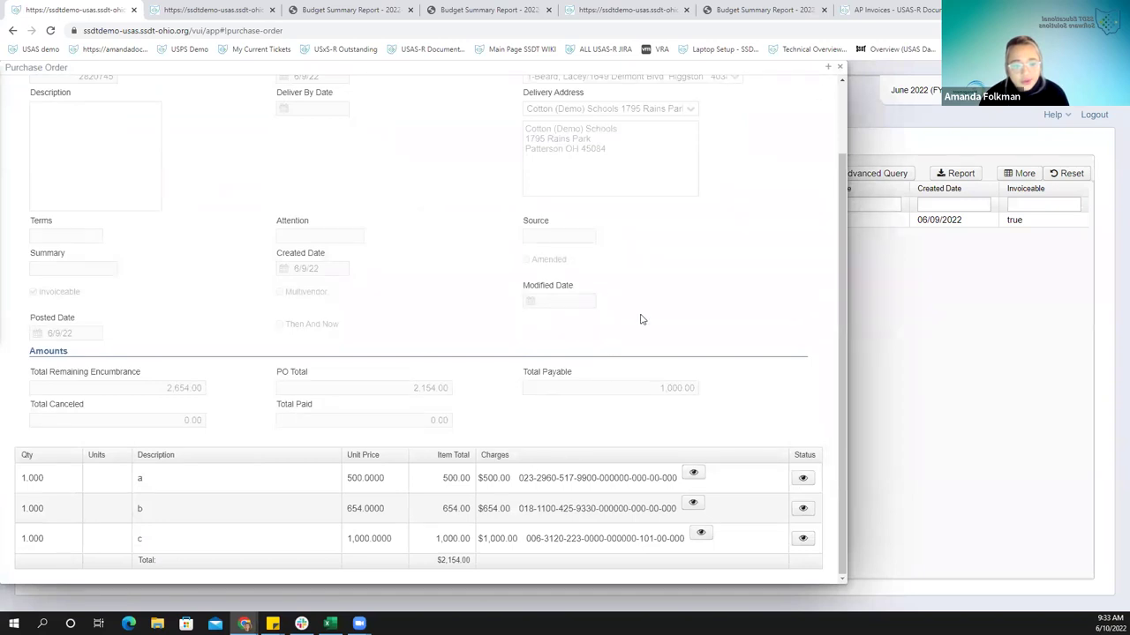
pyautogui.click(839, 67)
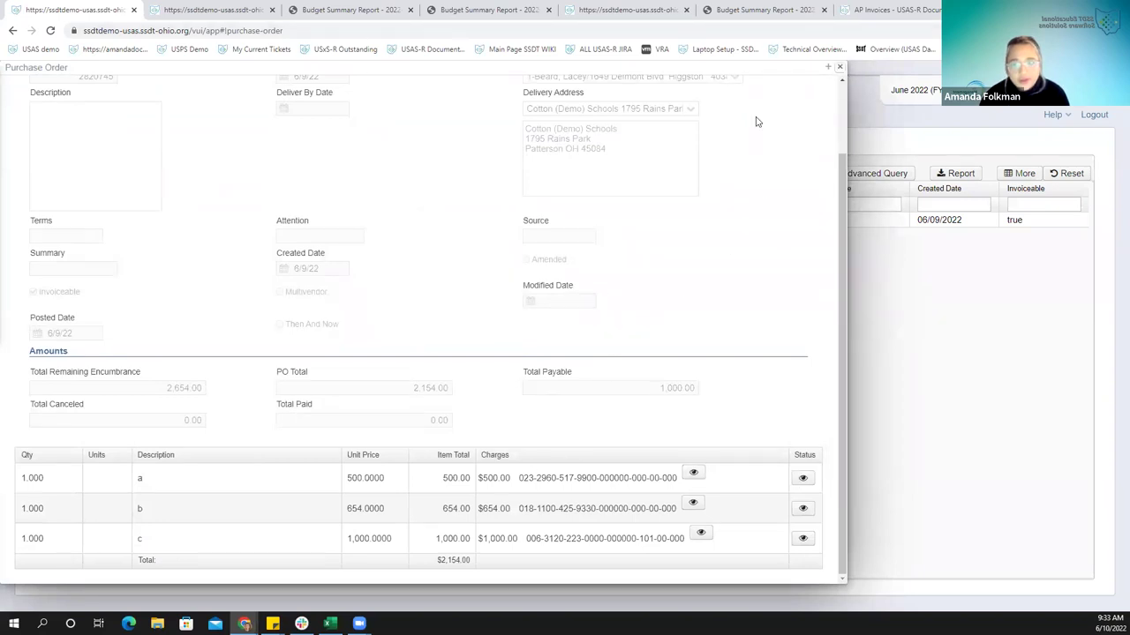
# Post vendor 1's 1,000.00 payable as a disbursement dated 6/10/22, grouped by Vendor, and close the post results
pyautogui.click(119, 116)
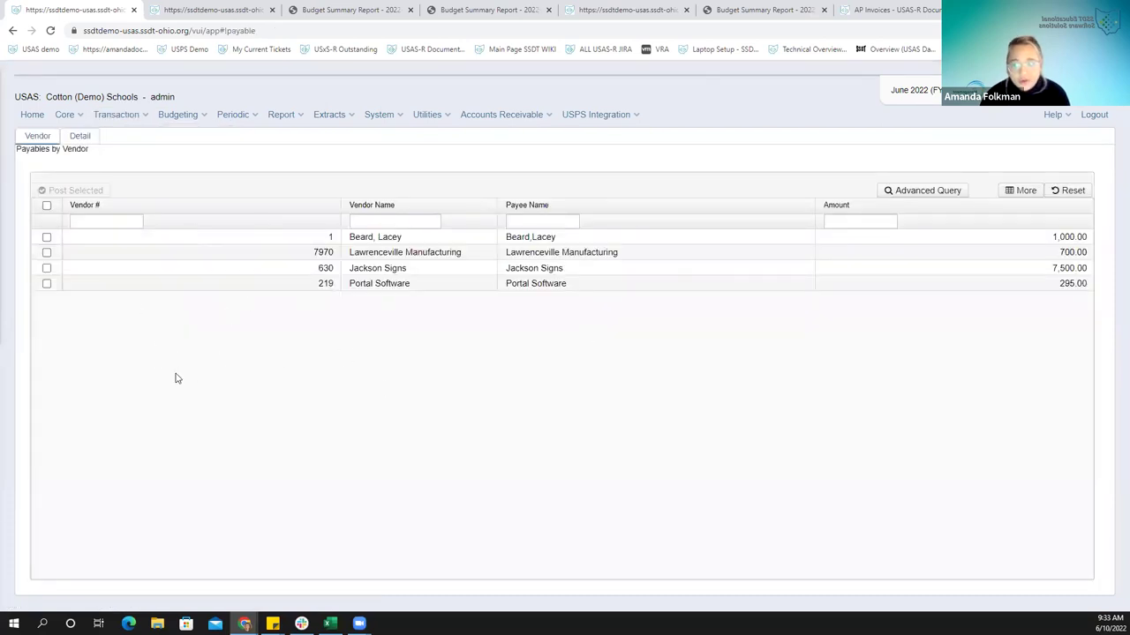
pyautogui.click(49, 238)
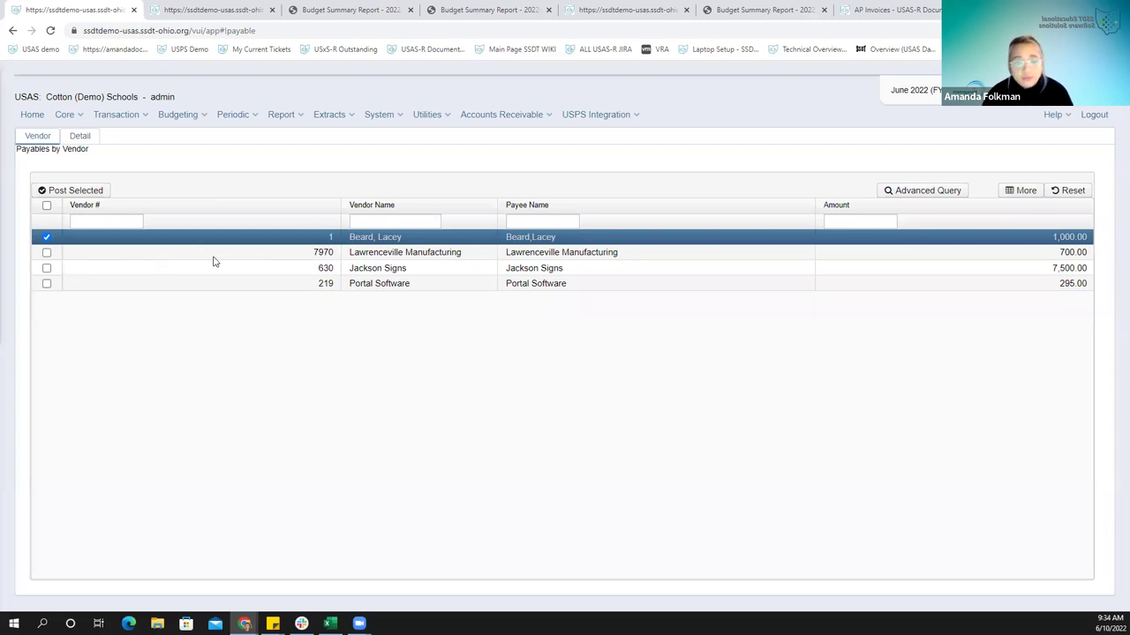
pyautogui.click(97, 193)
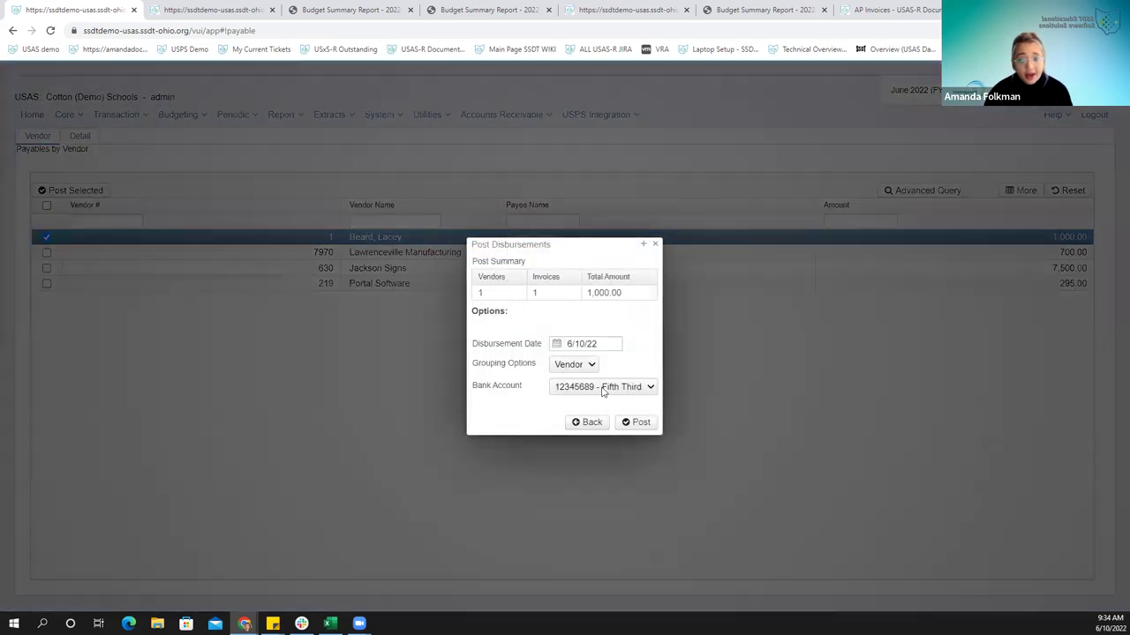
pyautogui.click(639, 423)
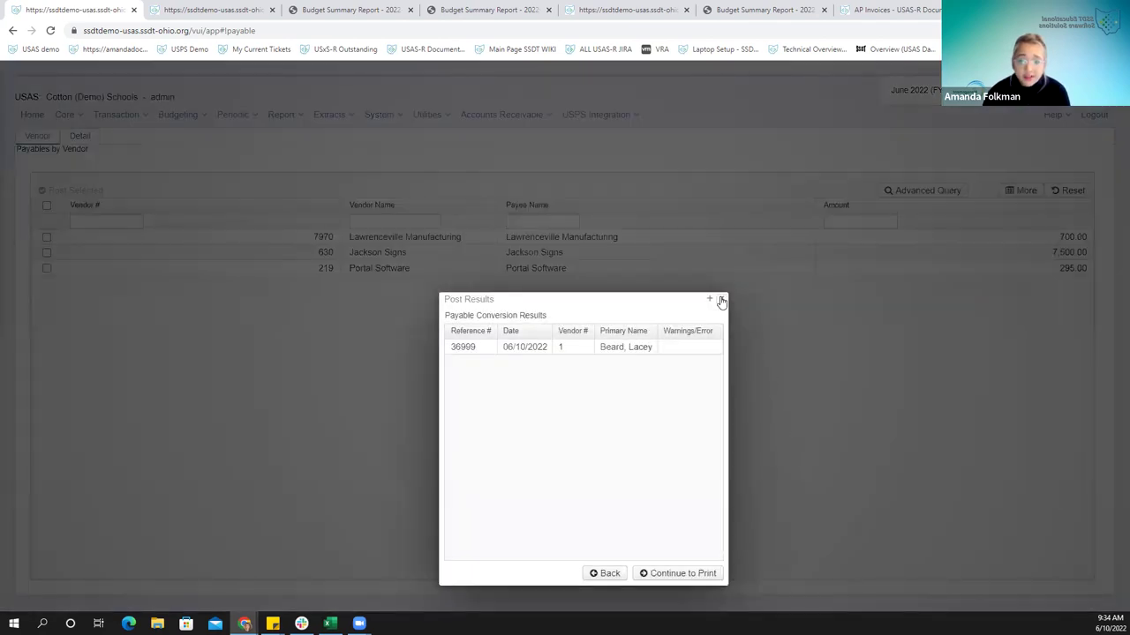
pyautogui.click(720, 300)
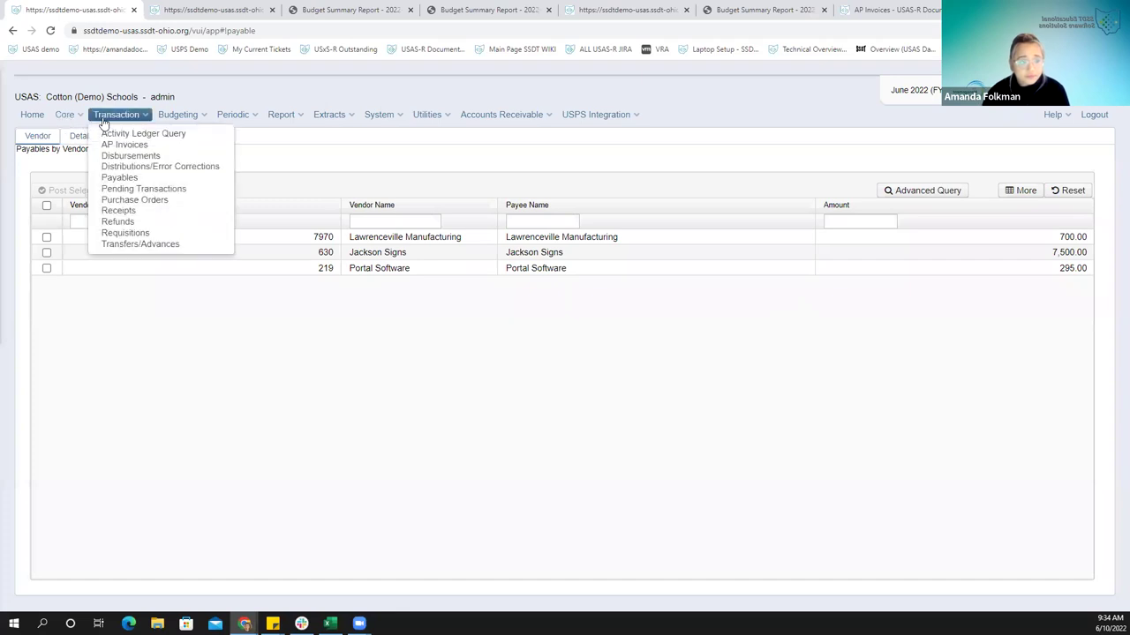
# Reopen the three-item order to examine its amounts, and check each item's remaining amount in a new invoice without saving it
pyautogui.click(173, 234)
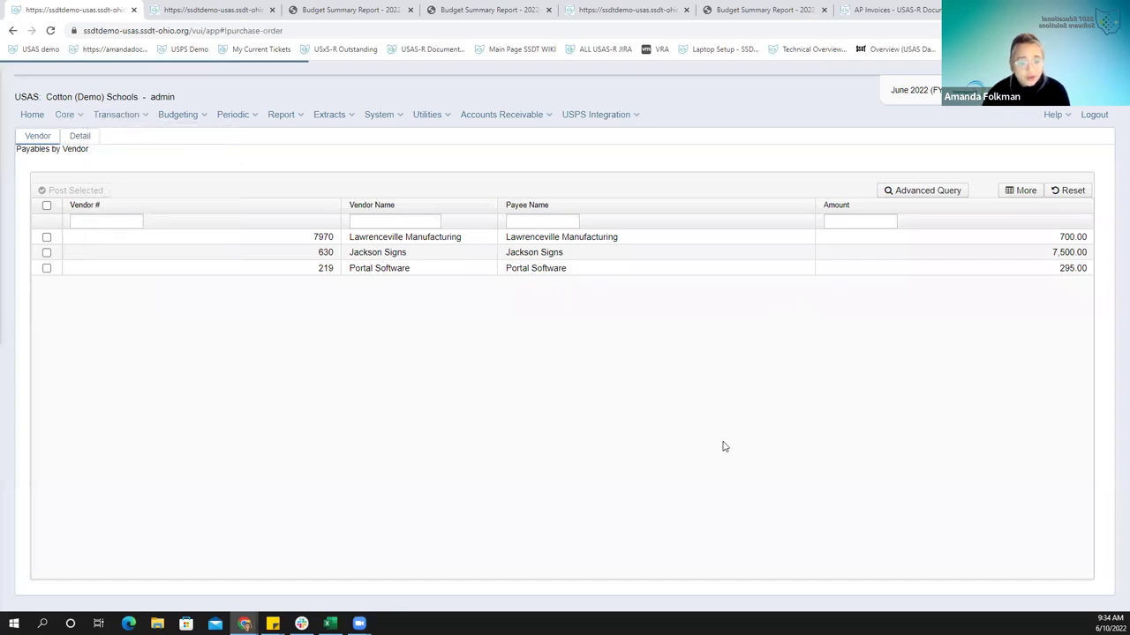
pyautogui.click(581, 203)
pyautogui.write('=2820745')
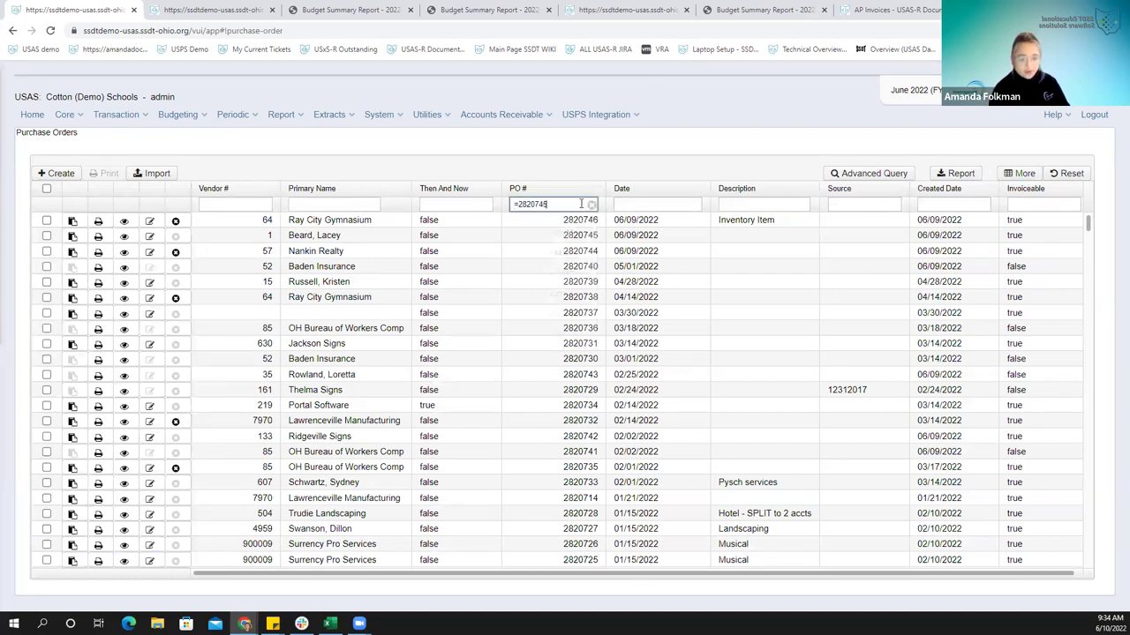
pyautogui.click(124, 221)
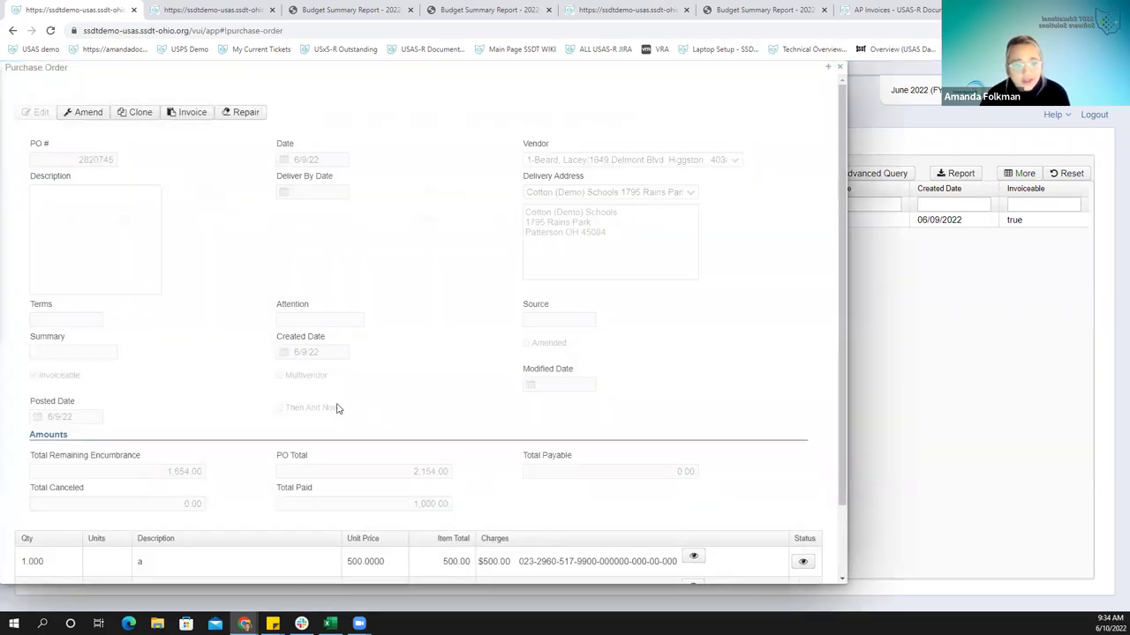
pyautogui.scroll(-1, 508, 320)
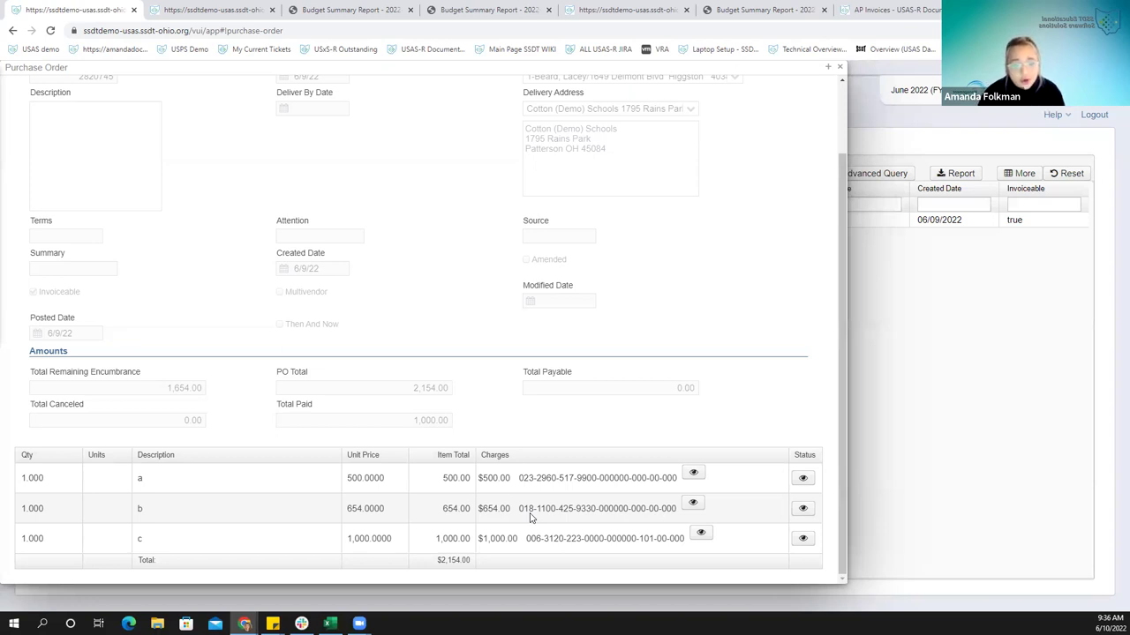
pyautogui.scroll(2, 202, 207)
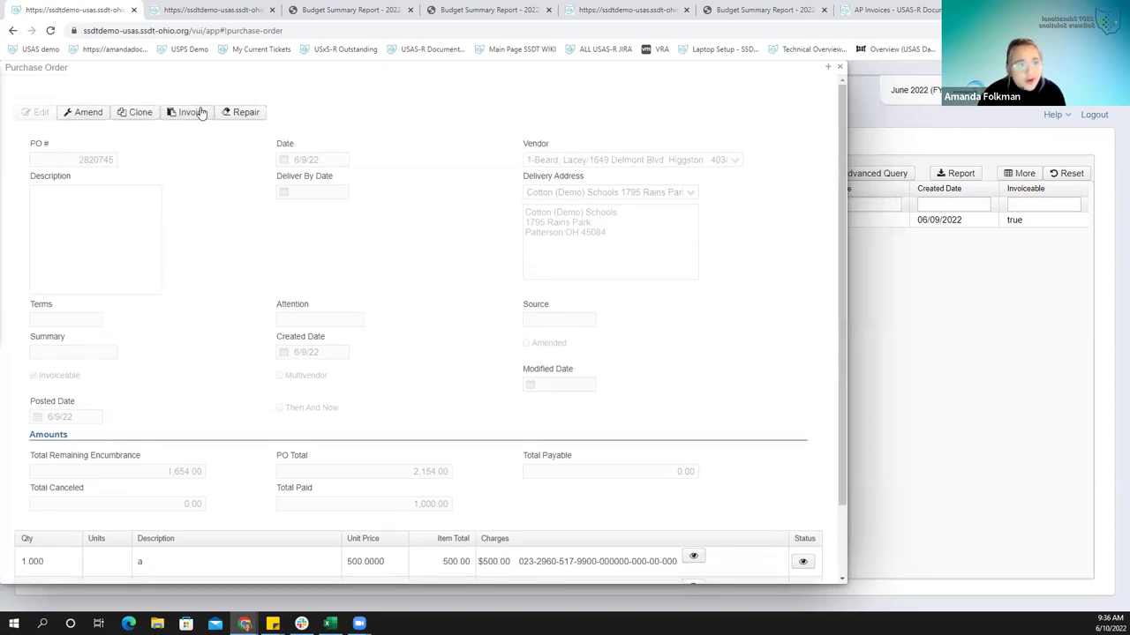
pyautogui.click(187, 119)
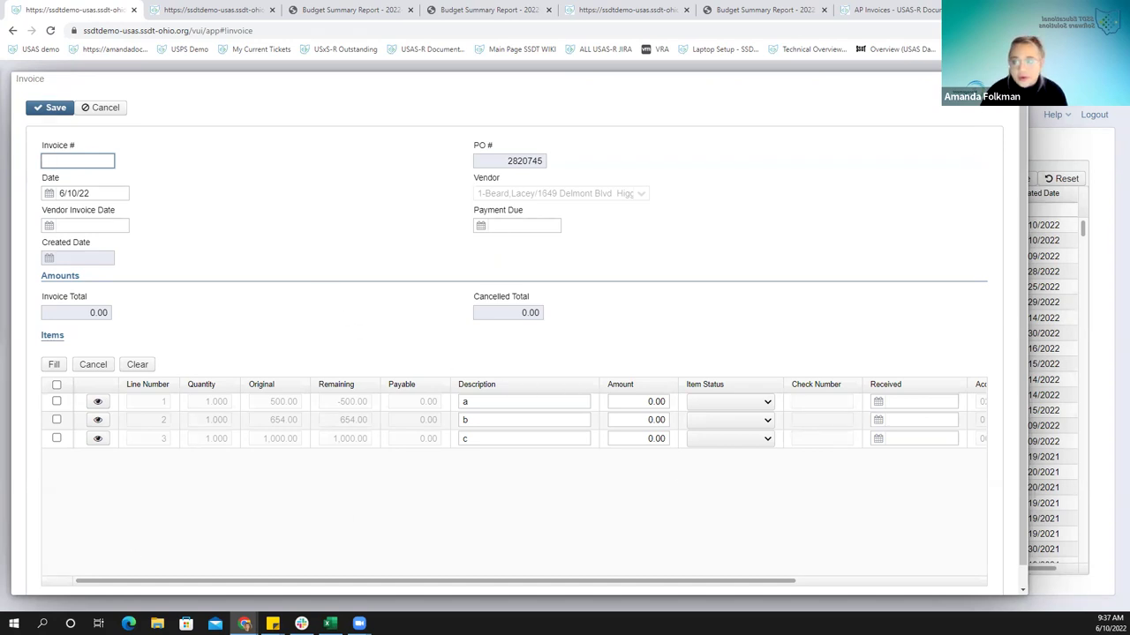
pyautogui.press('Escape')
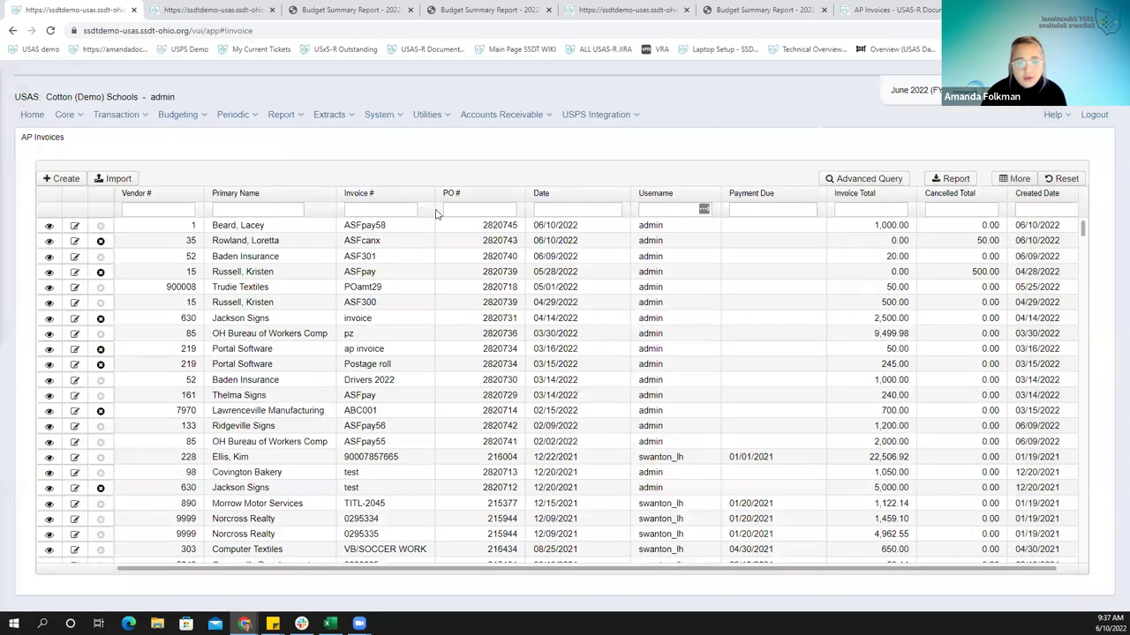
# Generate and open a PDF Purchase Order Detail Report for only the three-item order's PO number, with the full account code filter cleared
pyautogui.click(287, 115)
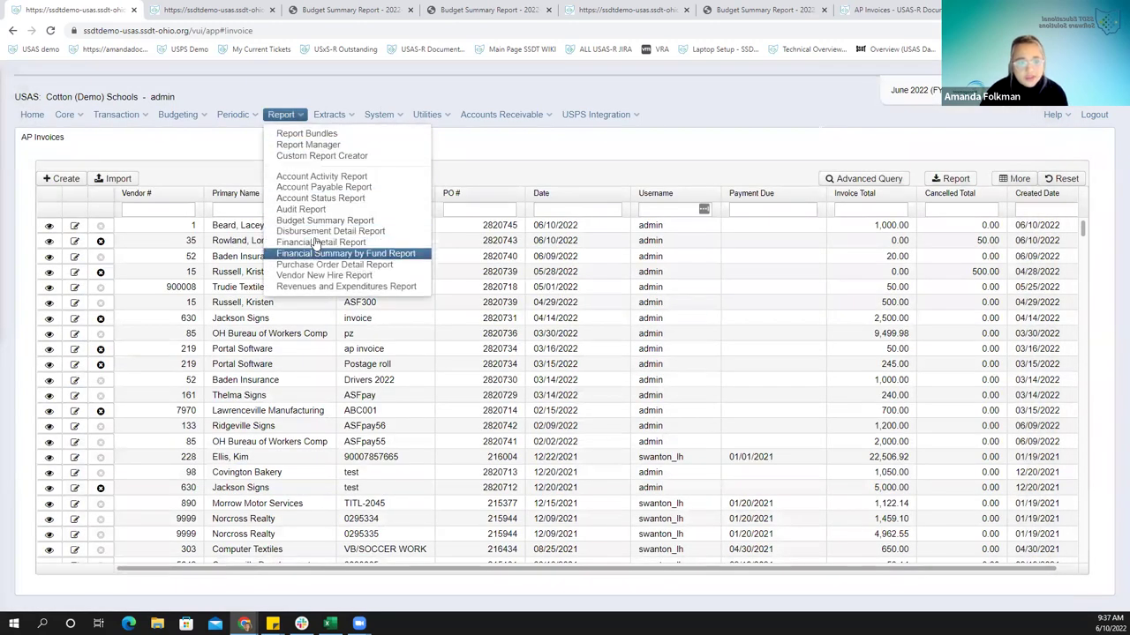
pyautogui.click(324, 264)
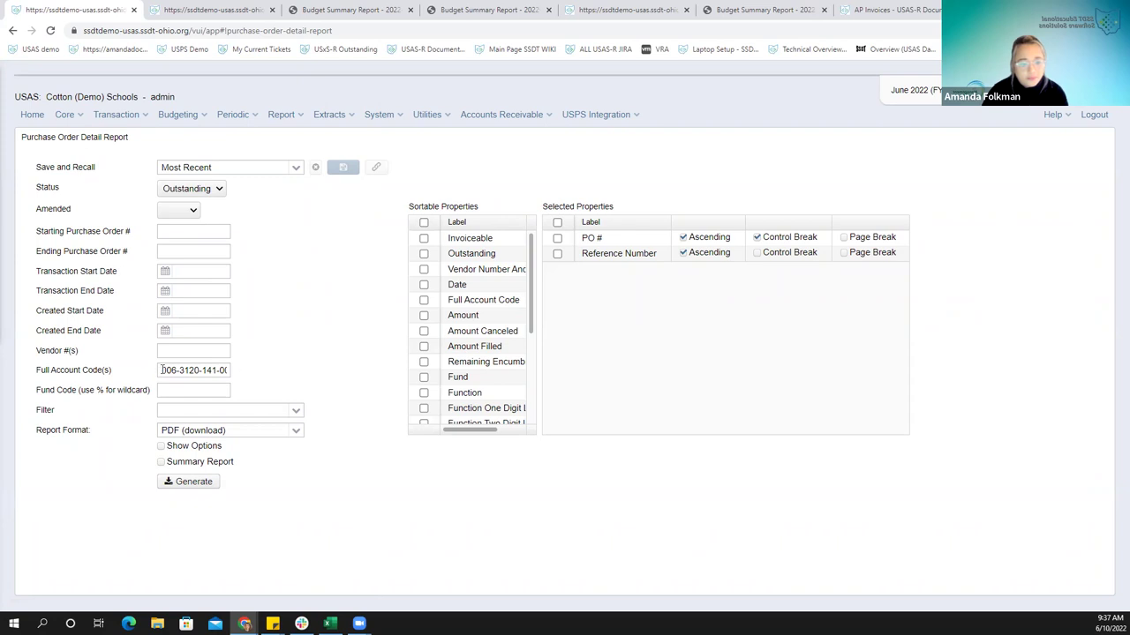
pyautogui.moveTo(160, 370); pyautogui.dragTo(505, 377)
pyautogui.press('BackSpace')
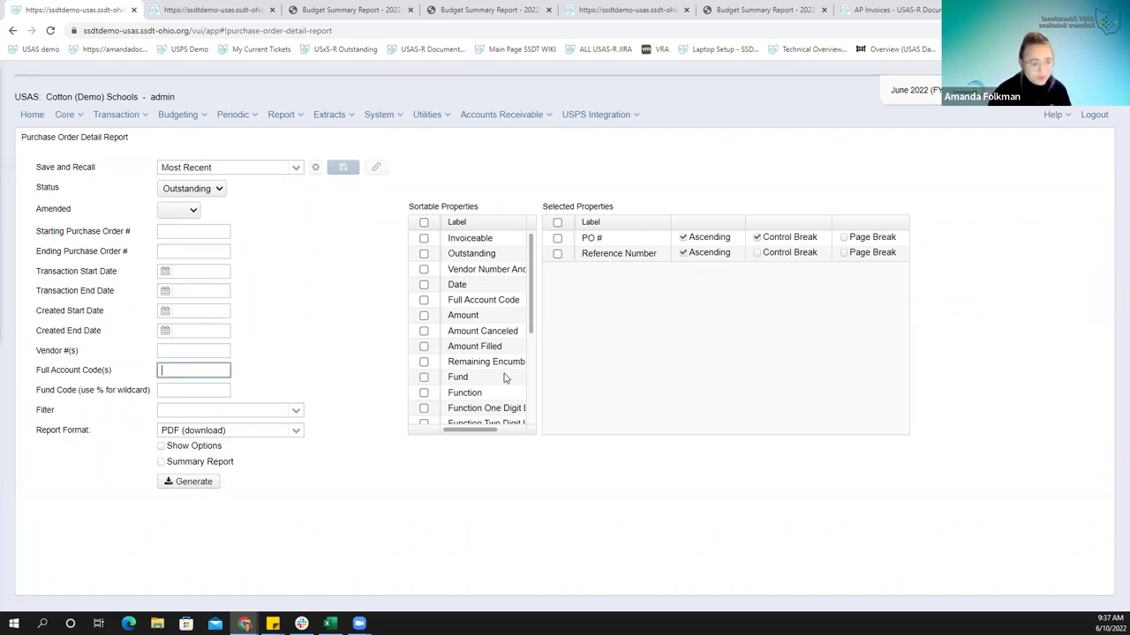
pyautogui.click(202, 228)
pyautogui.write('2820745')
pyautogui.click(195, 255)
pyautogui.write('2820745')
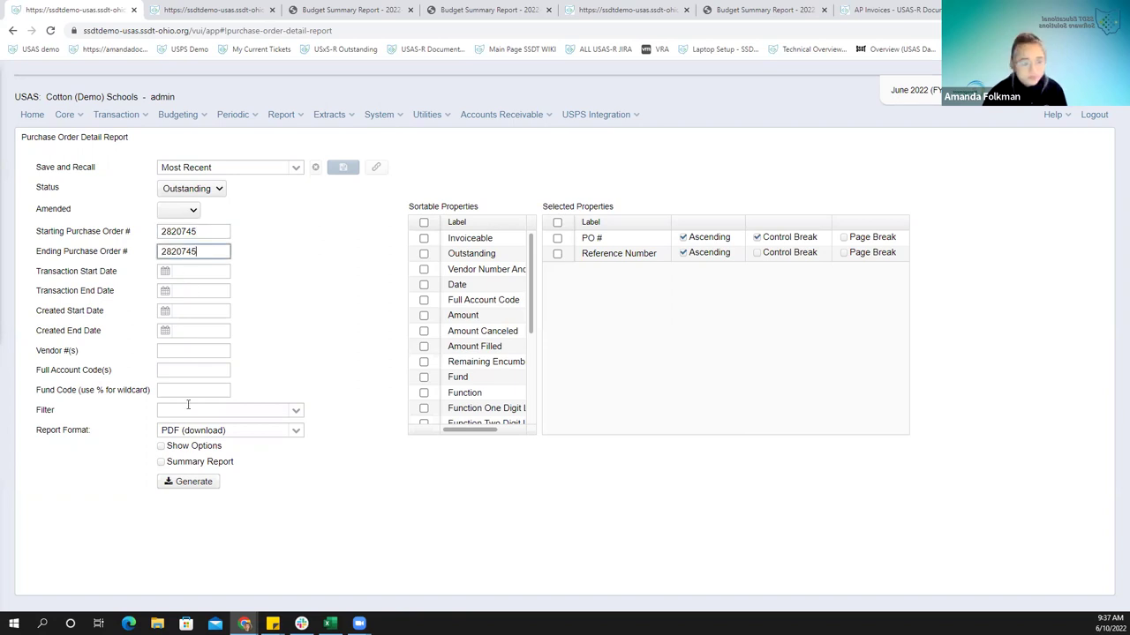
pyautogui.click(190, 481)
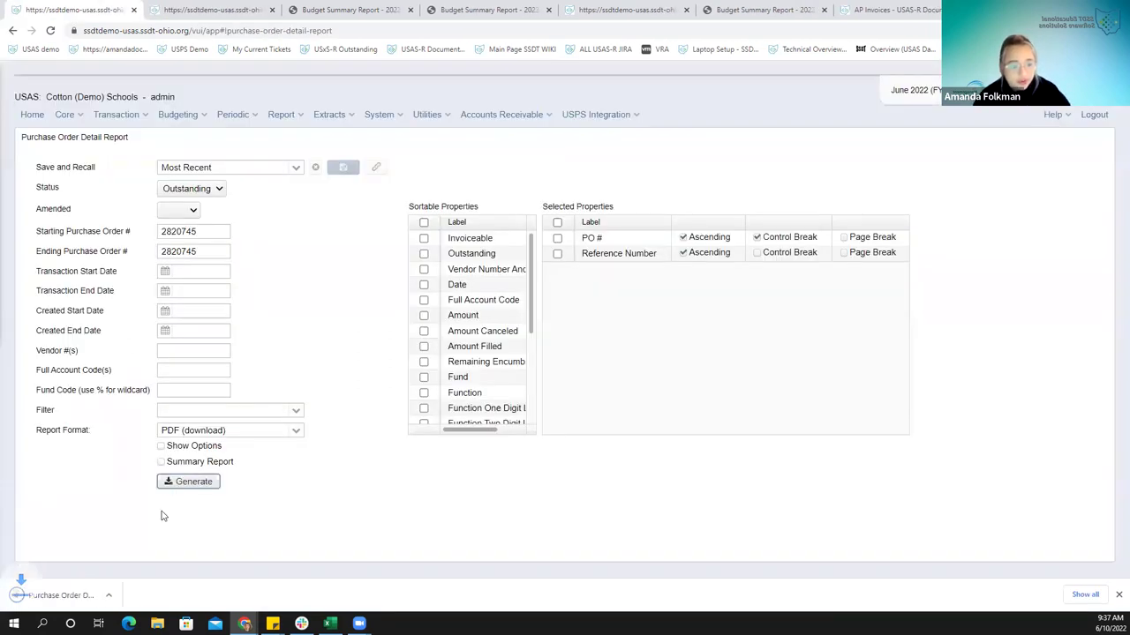
pyautogui.click(59, 600)
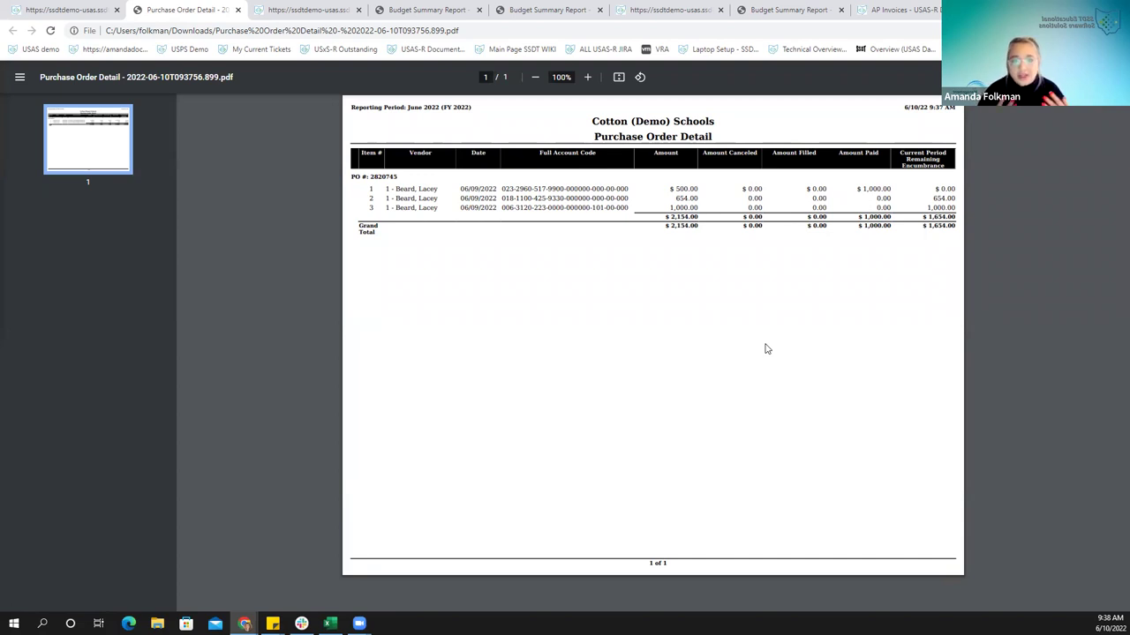
# Examine the remaining encumbrance of each item and the grand total in the Purchase Order Detail report
pyautogui.moveTo(941, 189); pyautogui.dragTo(954, 190)
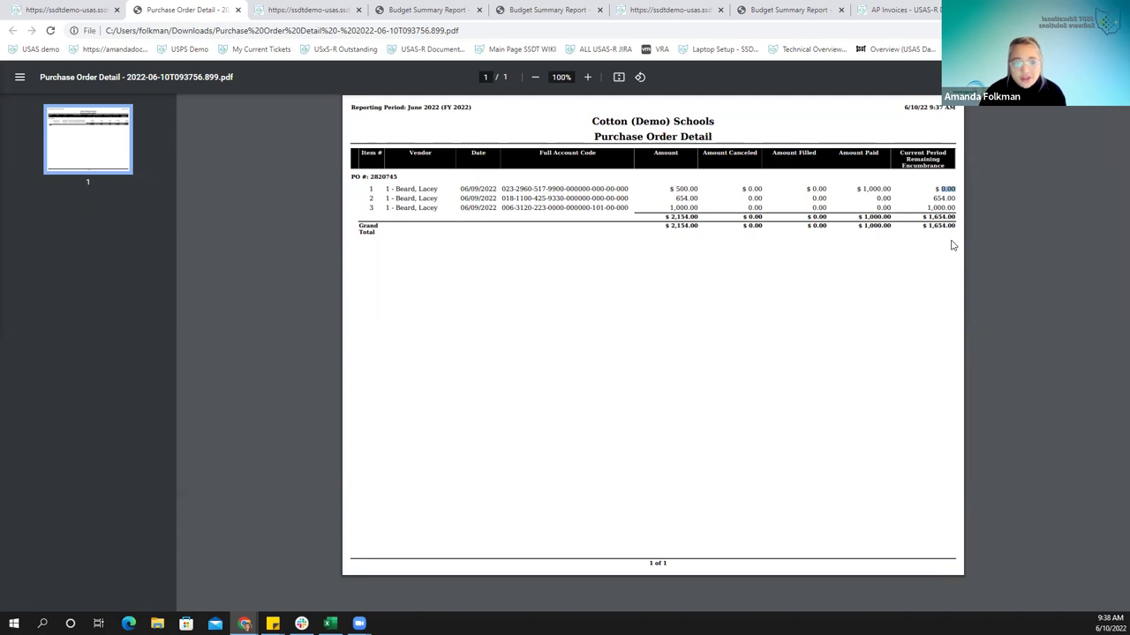
pyautogui.moveTo(932, 197); pyautogui.dragTo(941, 309)
pyautogui.click(929, 322)
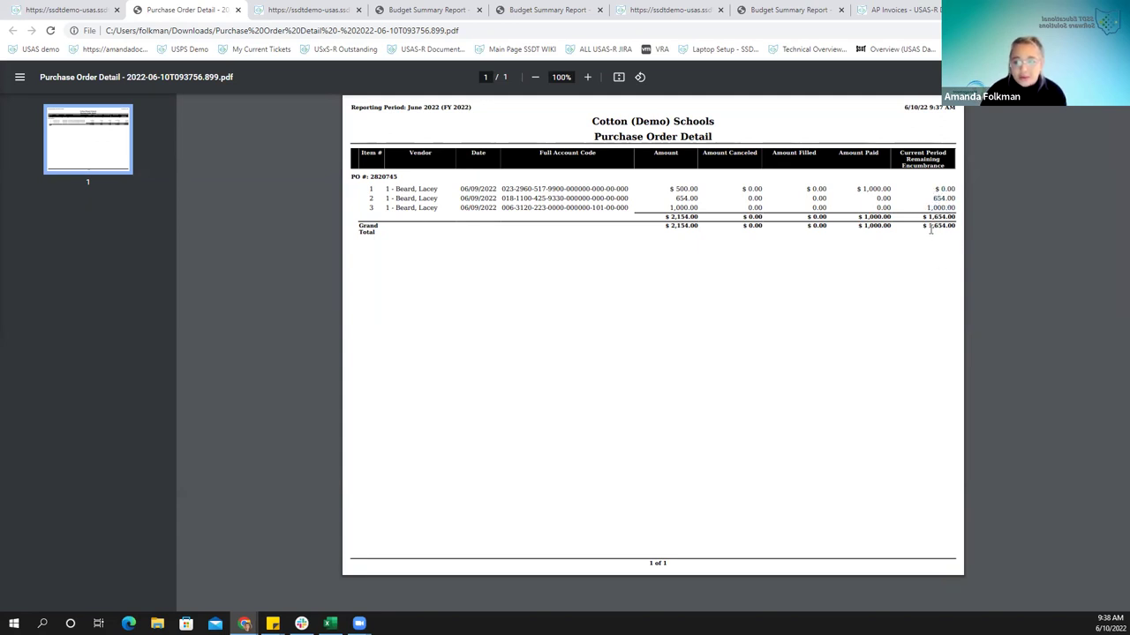
pyautogui.moveTo(922, 226); pyautogui.dragTo(956, 228)
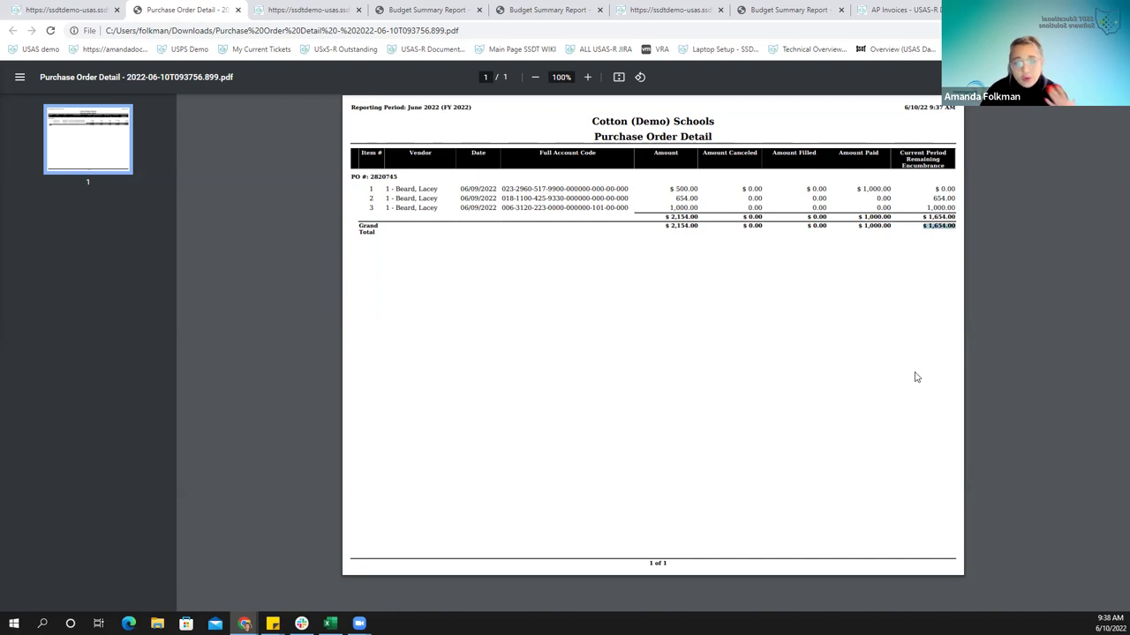
pyautogui.click(914, 372)
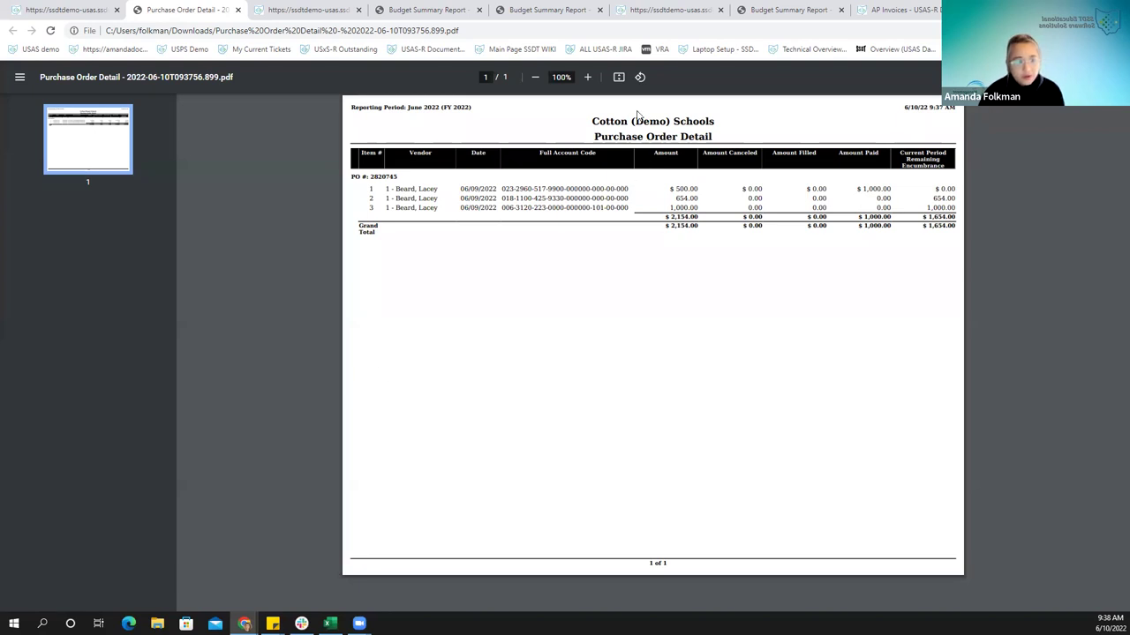
# Leave the Purchase Order Detail report and open the purchase orders list
pyautogui.click(113, 16)
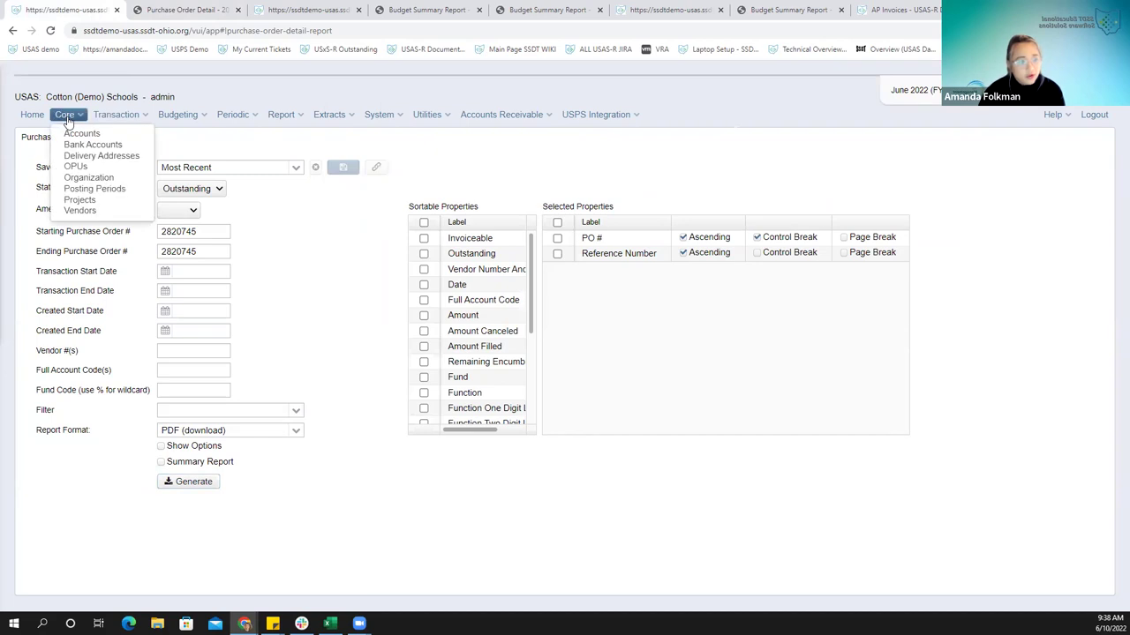
pyautogui.moveTo(104, 116)
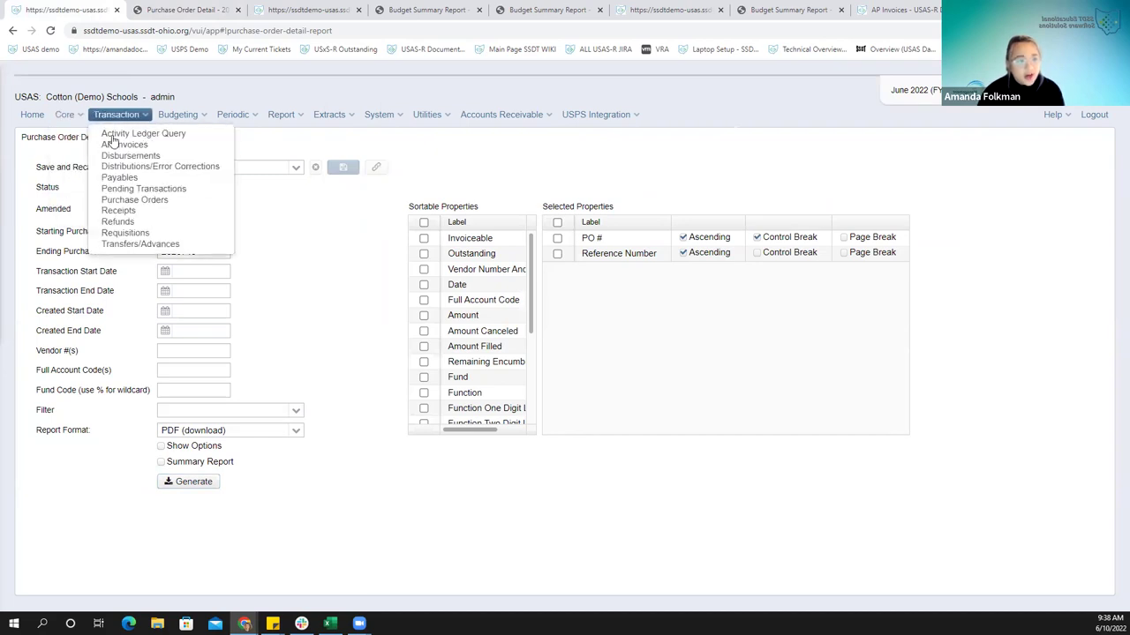
pyautogui.click(141, 202)
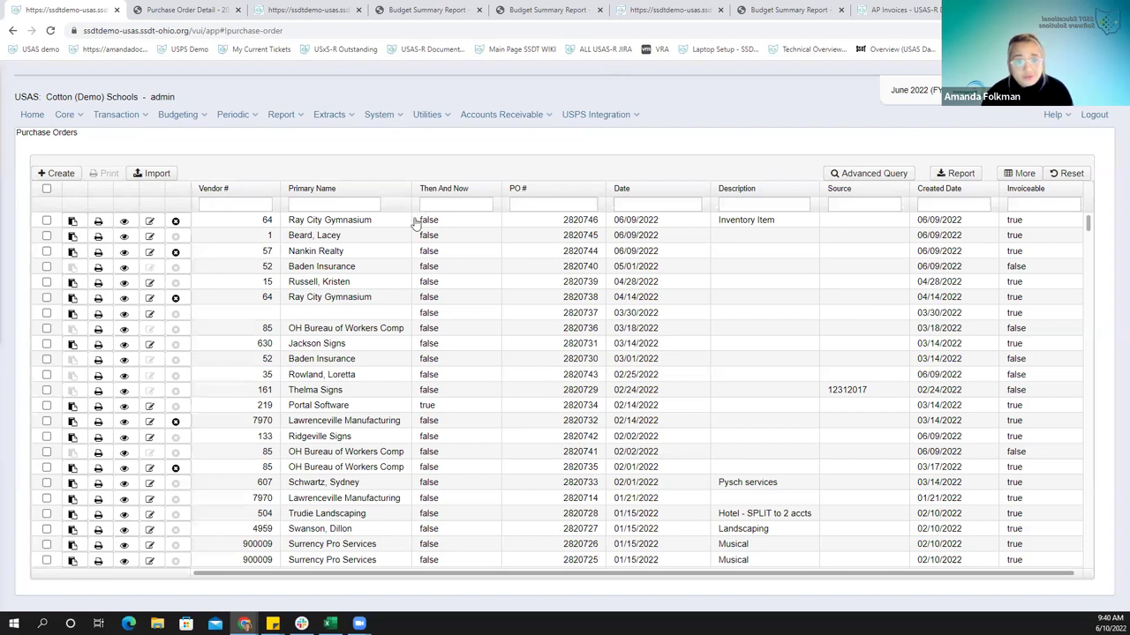
# Open the system rules and filter them by the name %invoicenegative%
pyautogui.click(379, 114)
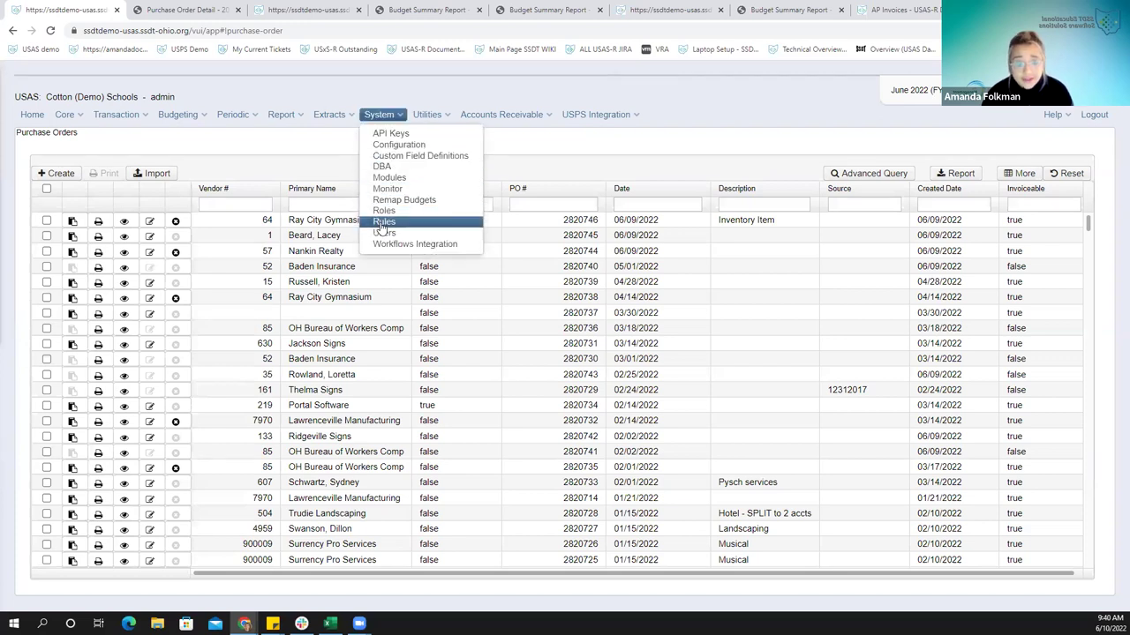
pyautogui.click(383, 221)
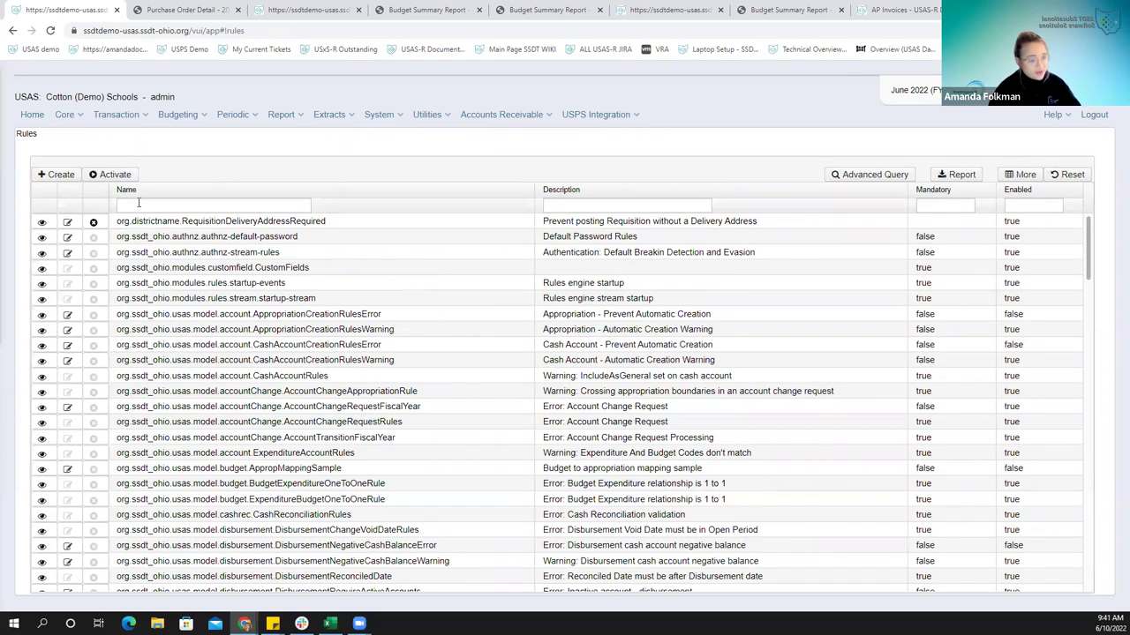
pyautogui.click(138, 204)
pyautogui.write('%')
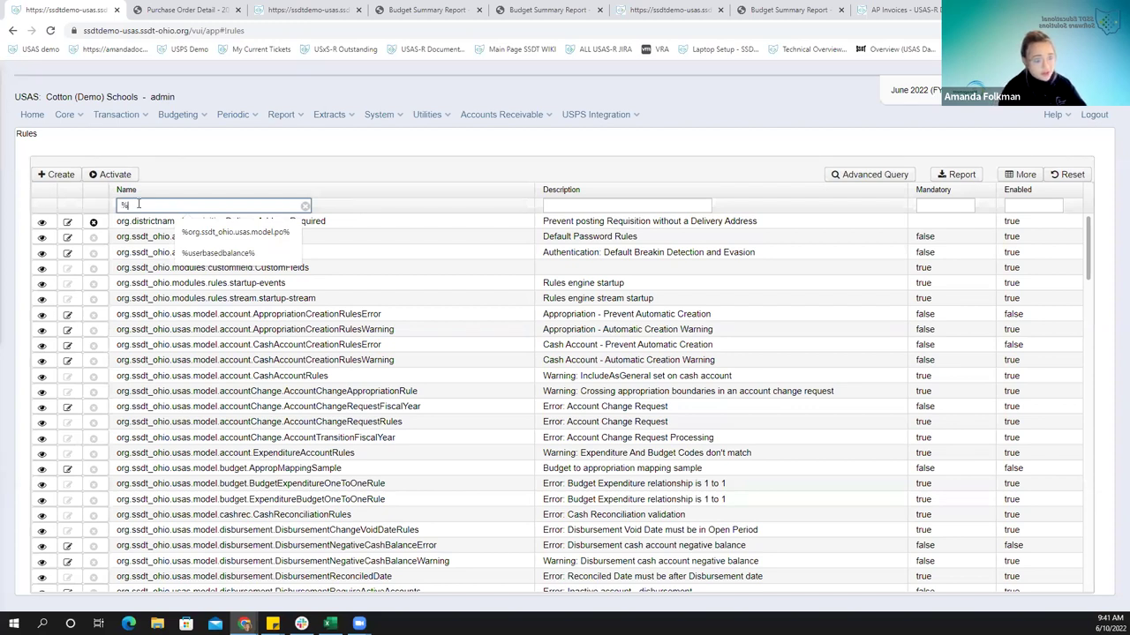
pyautogui.write('invoice')
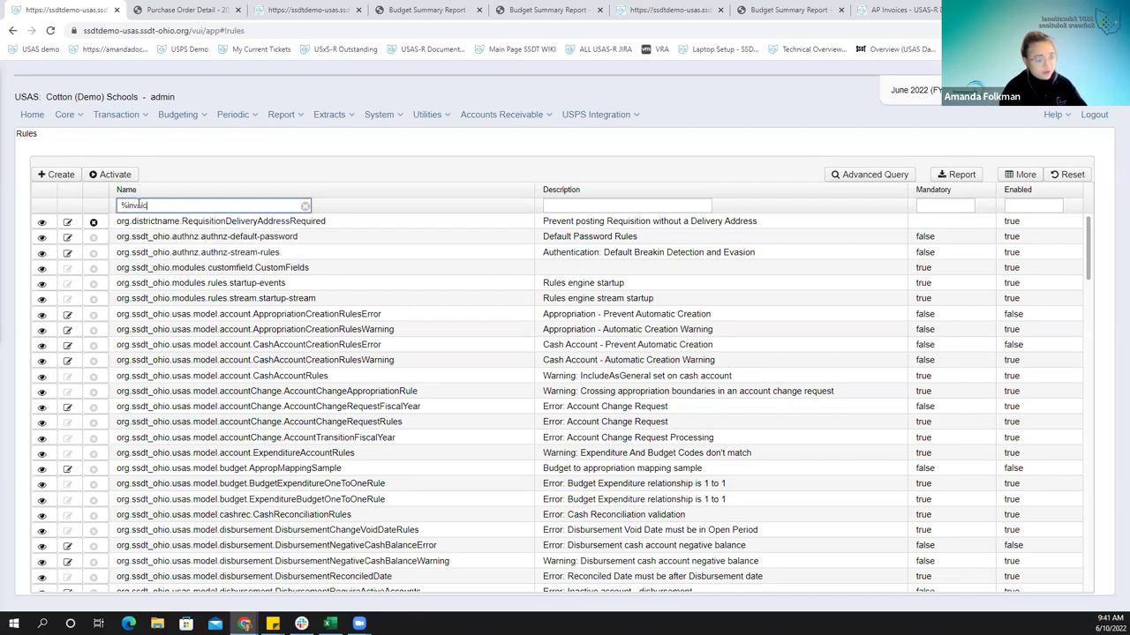
pyautogui.write('negat')
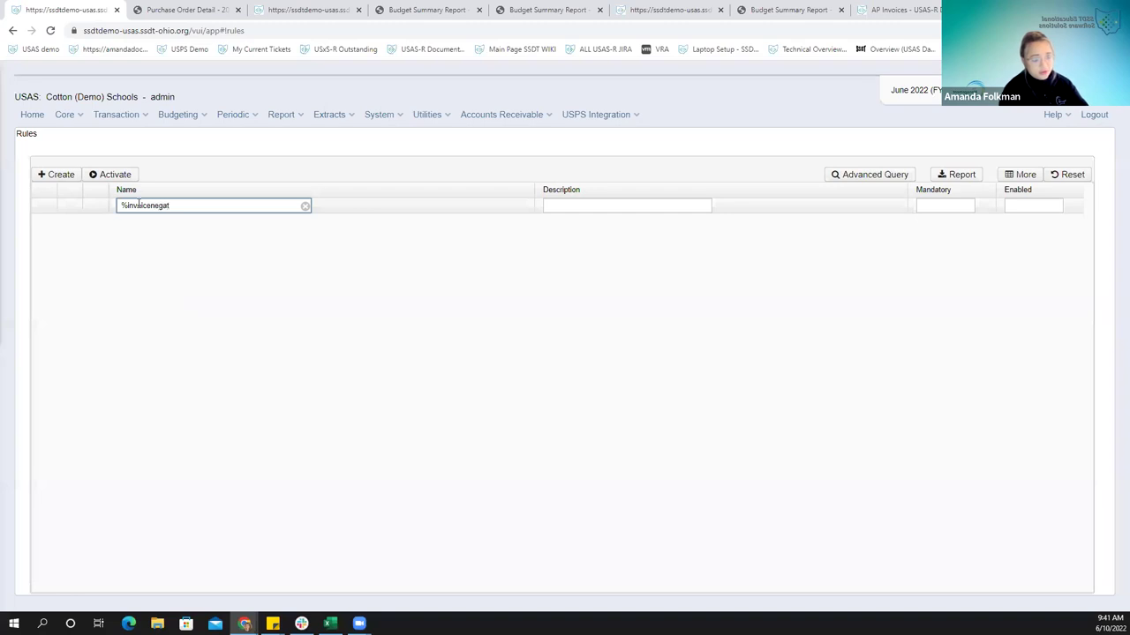
pyautogui.write('ive%')
pyautogui.press('Return')
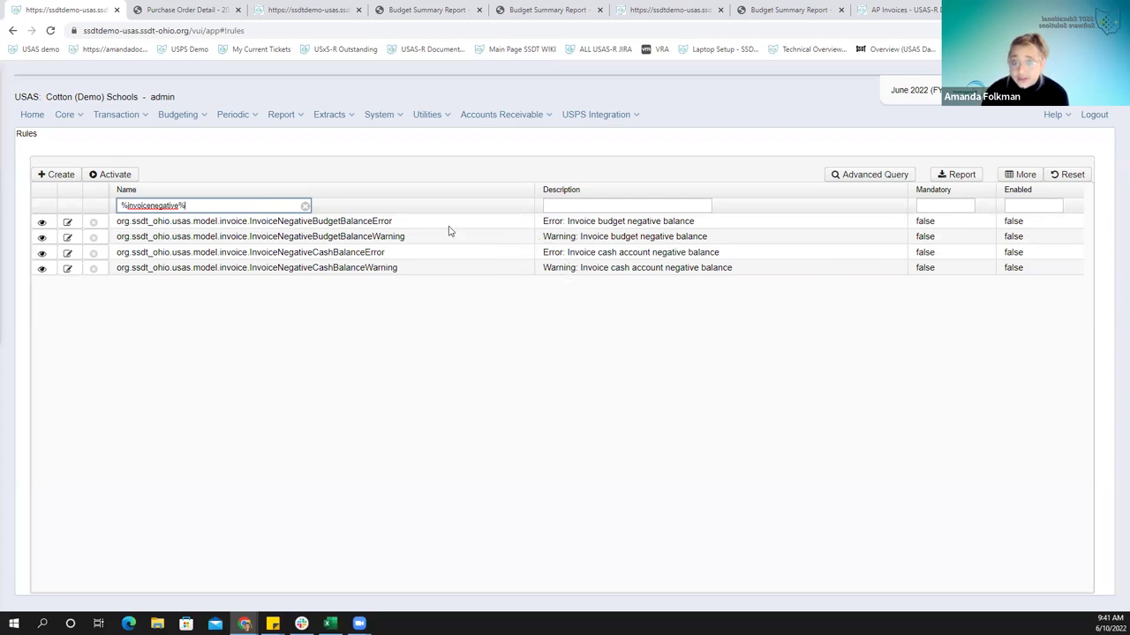
# View the details of the InvoiceNegativeBudgetBalanceWarning rule, including its enabled status, and close them without changes
pyautogui.click(42, 238)
pyautogui.moveTo(132, 68); pyautogui.dragTo(317, 80)
pyautogui.click(222, 110)
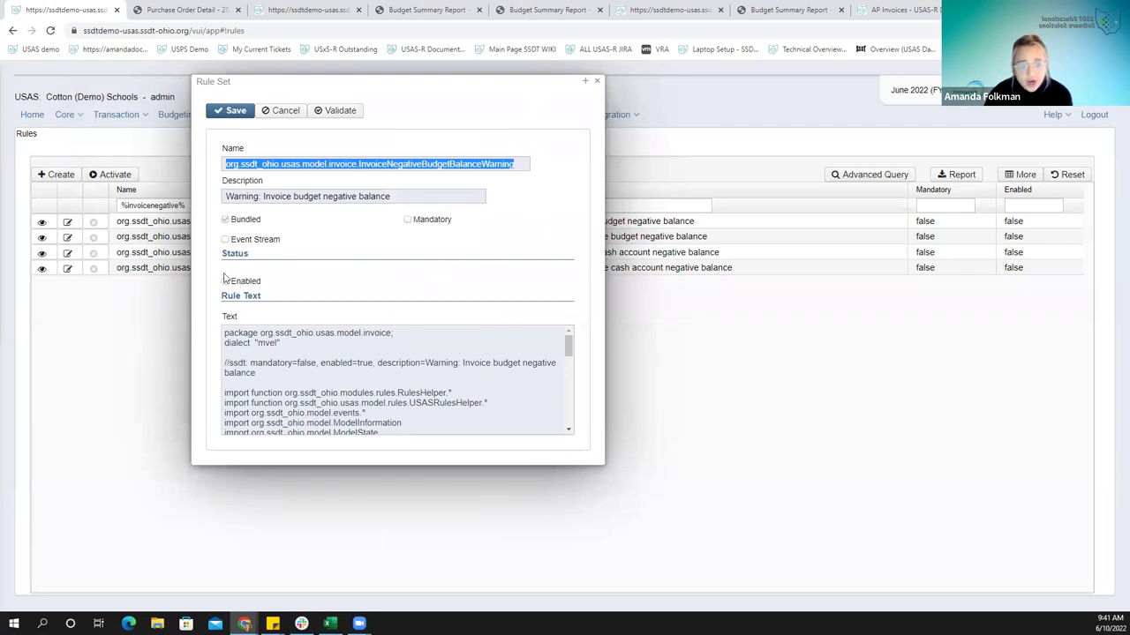
pyautogui.moveTo(320, 85); pyautogui.dragTo(235, 140)
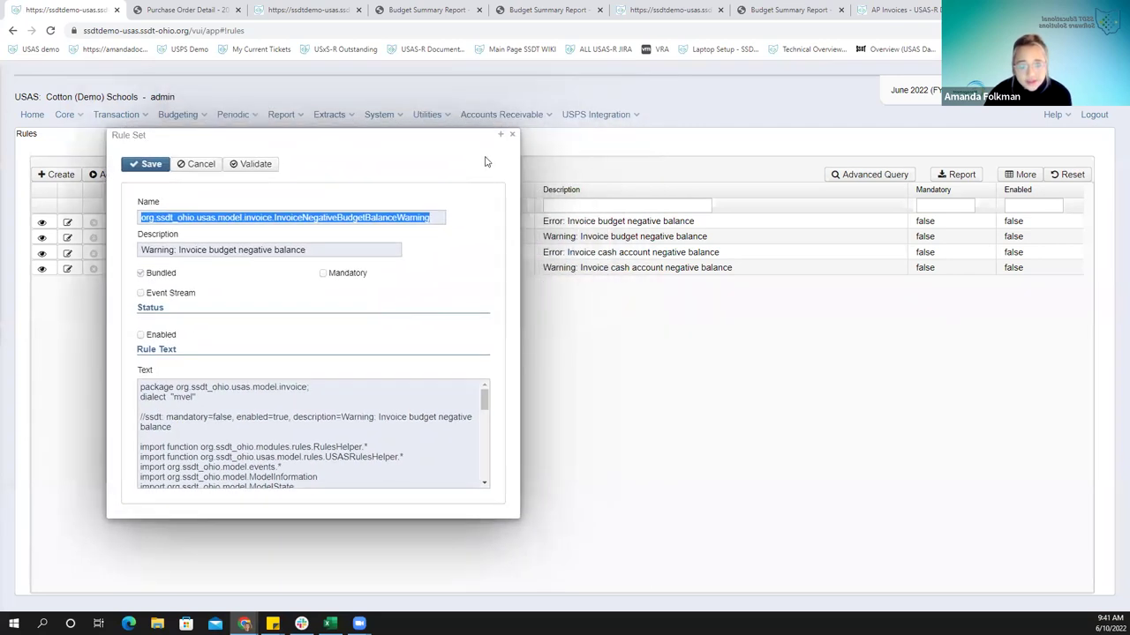
pyautogui.click(512, 135)
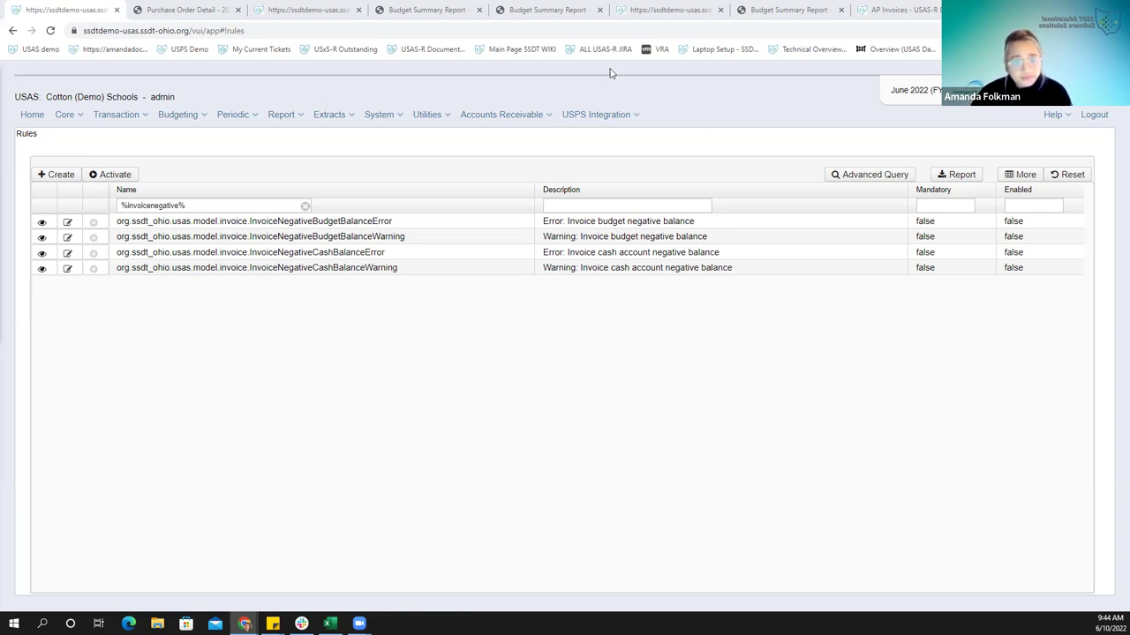
# Check the pending threshold and Automatic setting in the EIS Classic Integration Configuration, and close it without changes
pyautogui.click(377, 116)
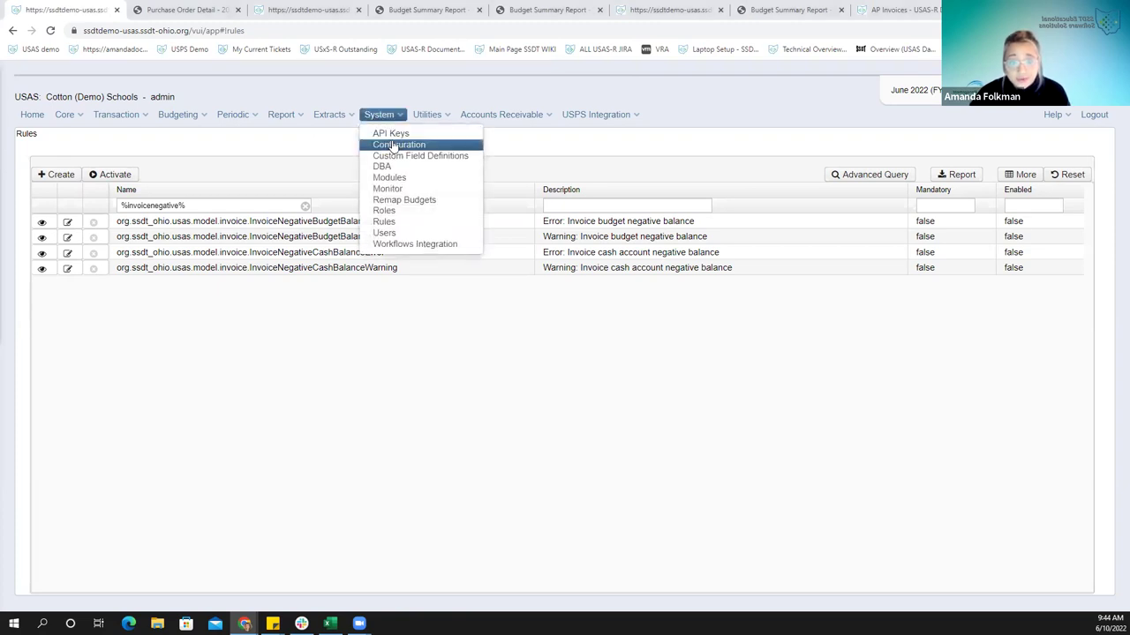
pyautogui.click(393, 145)
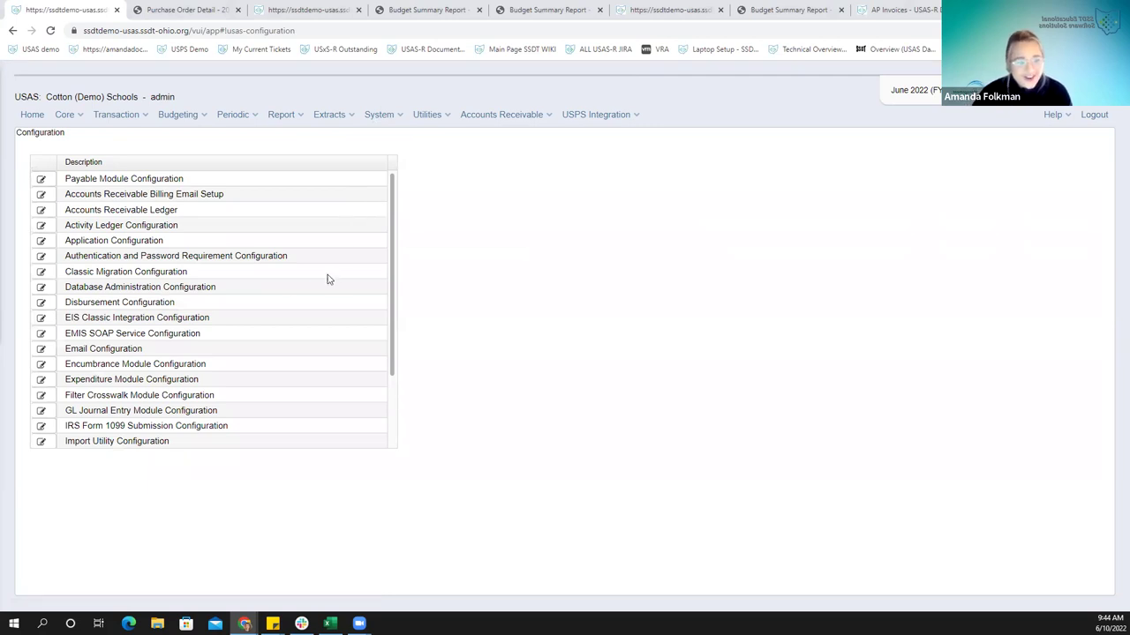
pyautogui.click(41, 319)
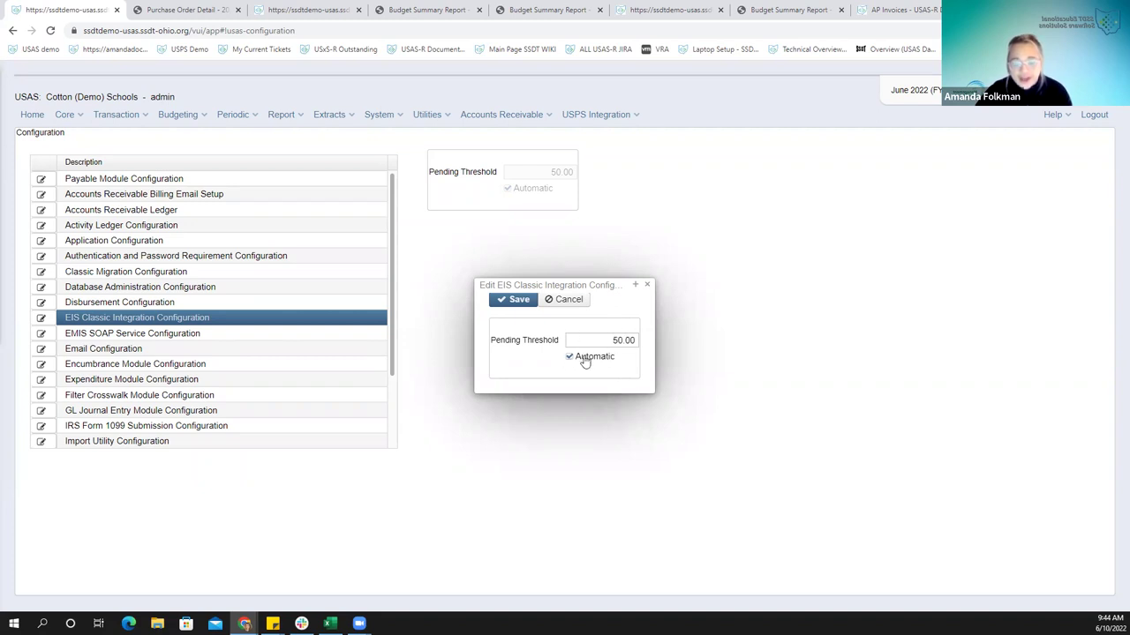
pyautogui.moveTo(585, 362)
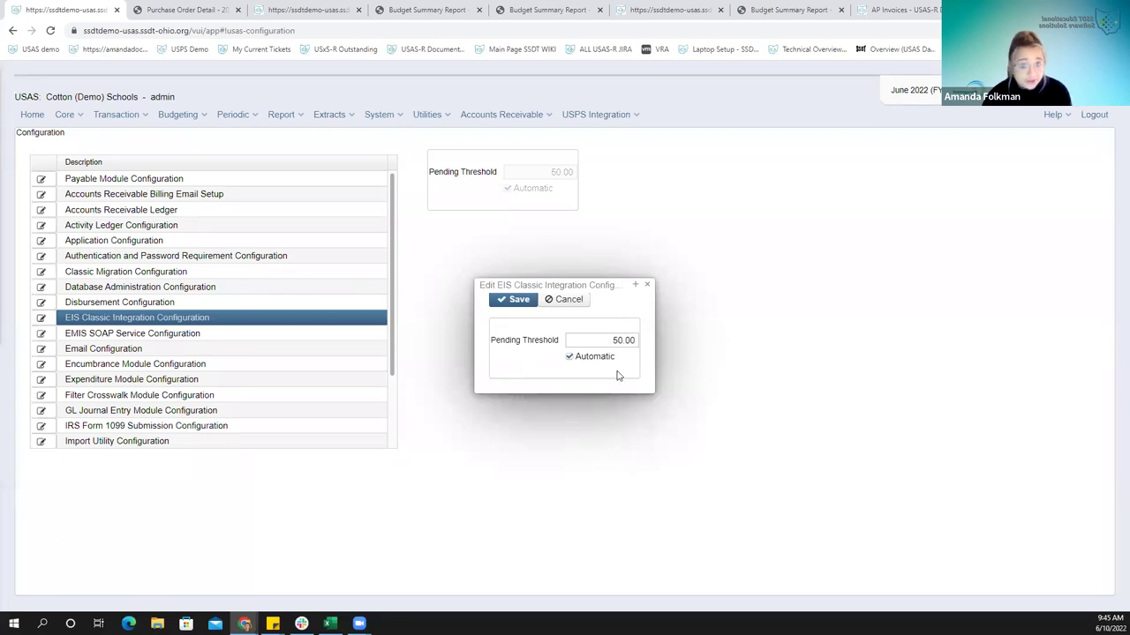
pyautogui.click(647, 284)
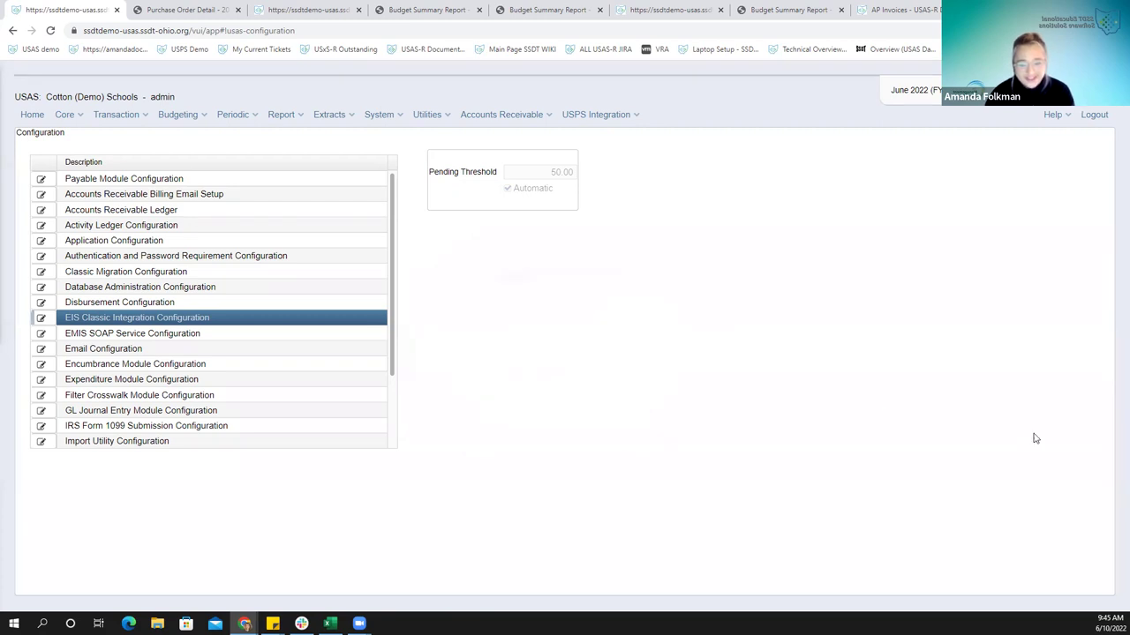
# Filter the purchase orders by PO number for Ray City Gymnasium's Inventory Item order, and start an invoice from it
pyautogui.click(119, 116)
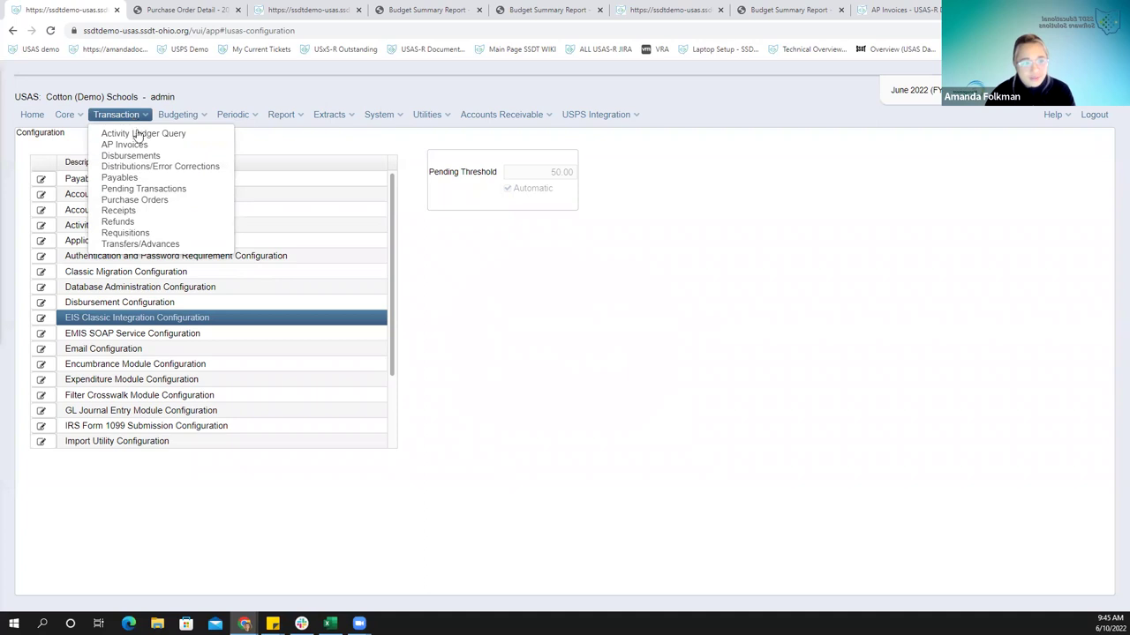
pyautogui.click(134, 199)
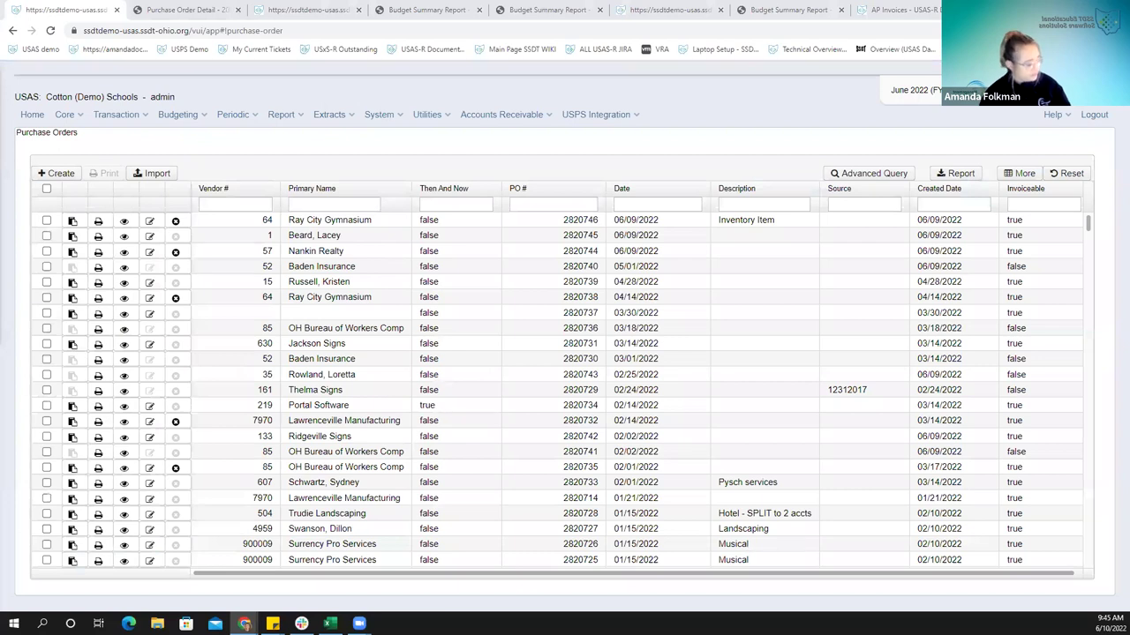
pyautogui.click(587, 204)
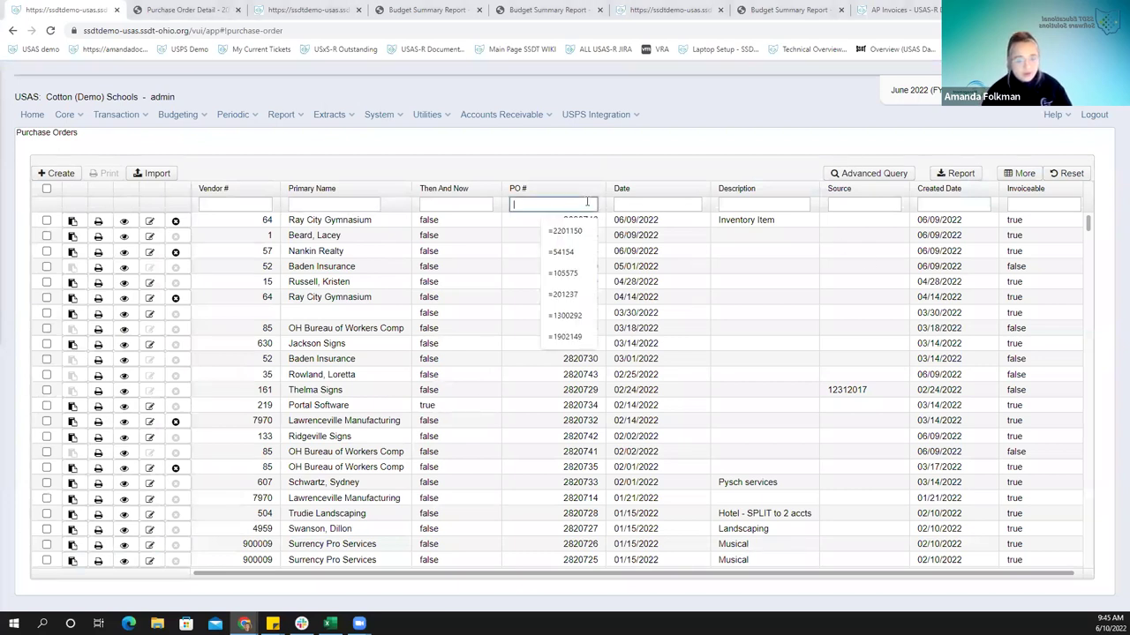
pyautogui.write('=2820746')
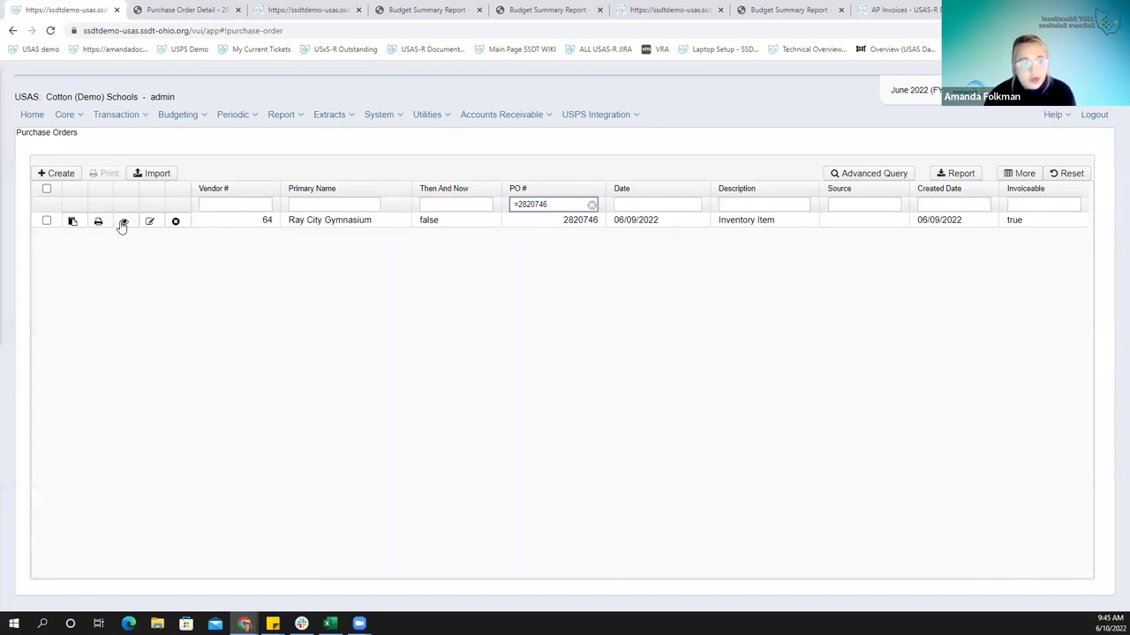
pyautogui.click(71, 222)
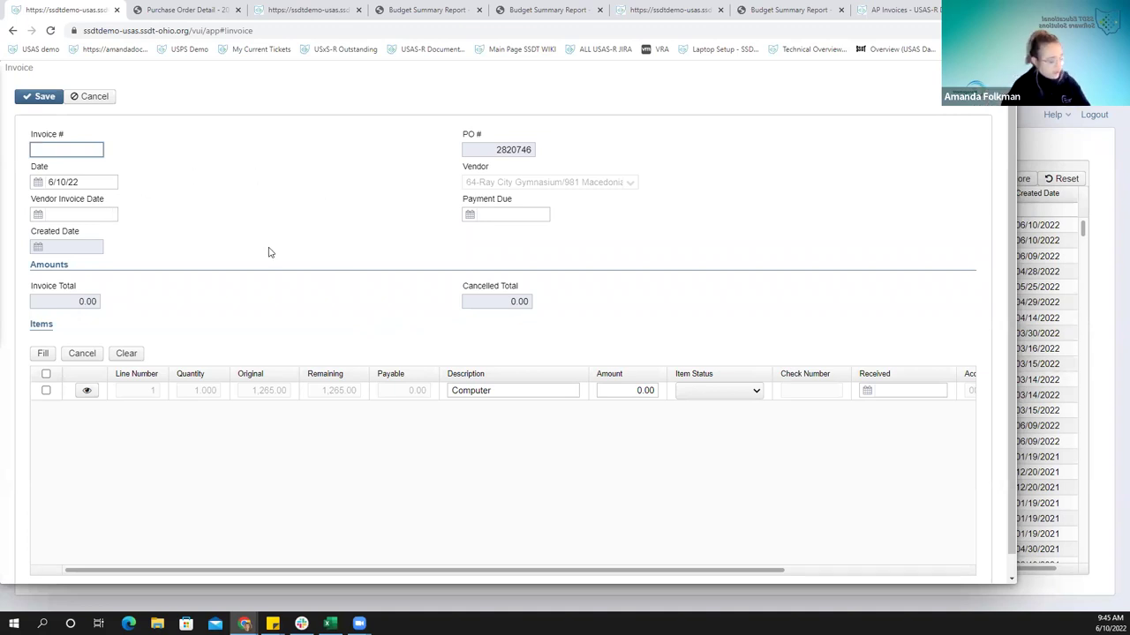
# Set the new invoice's number to ASFpay59
pyautogui.write('ASFpay55')
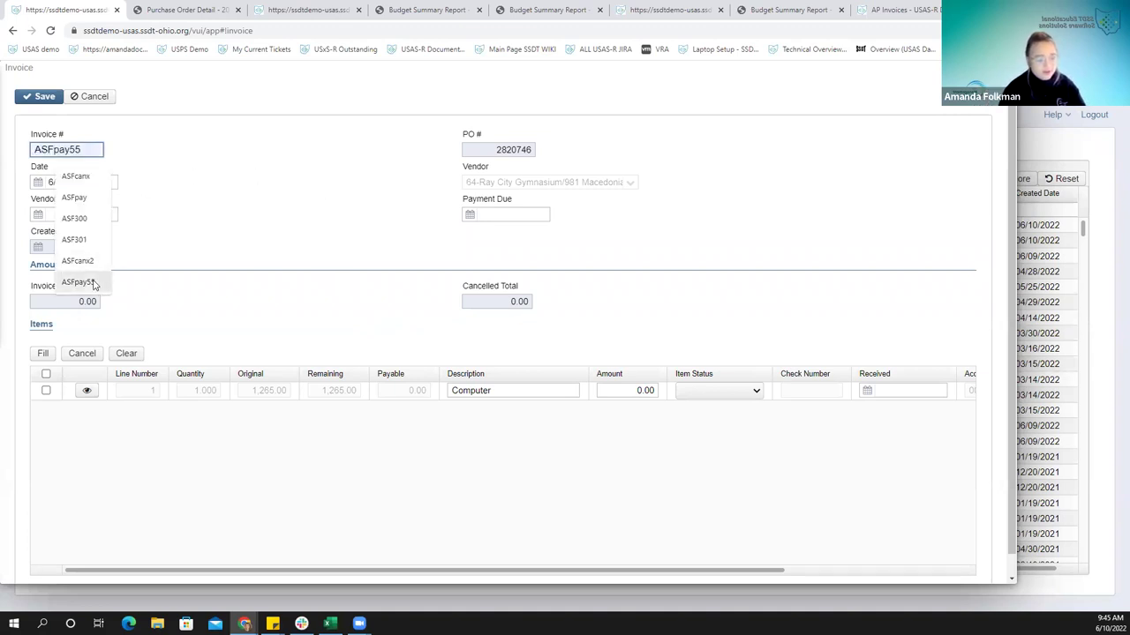
pyautogui.click(78, 283)
pyautogui.press('BackSpace')
pyautogui.write('9')
pyautogui.click(229, 249)
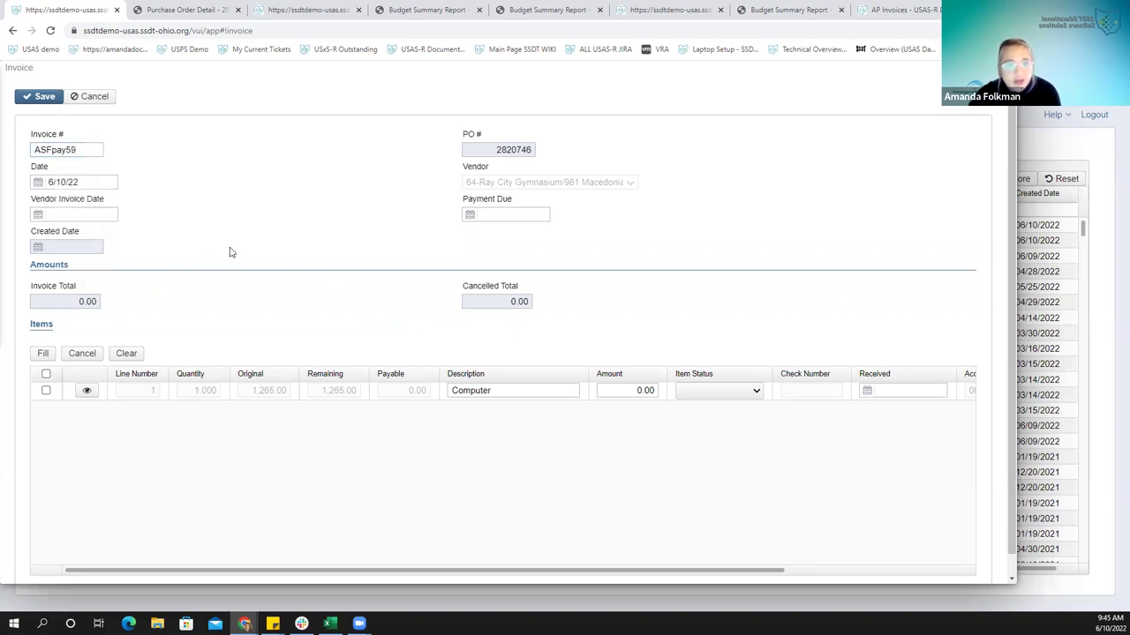
# Enter an amount of 100.00 for the Computer item and set its item status to Partial
pyautogui.scroll(-1, 251, 391)
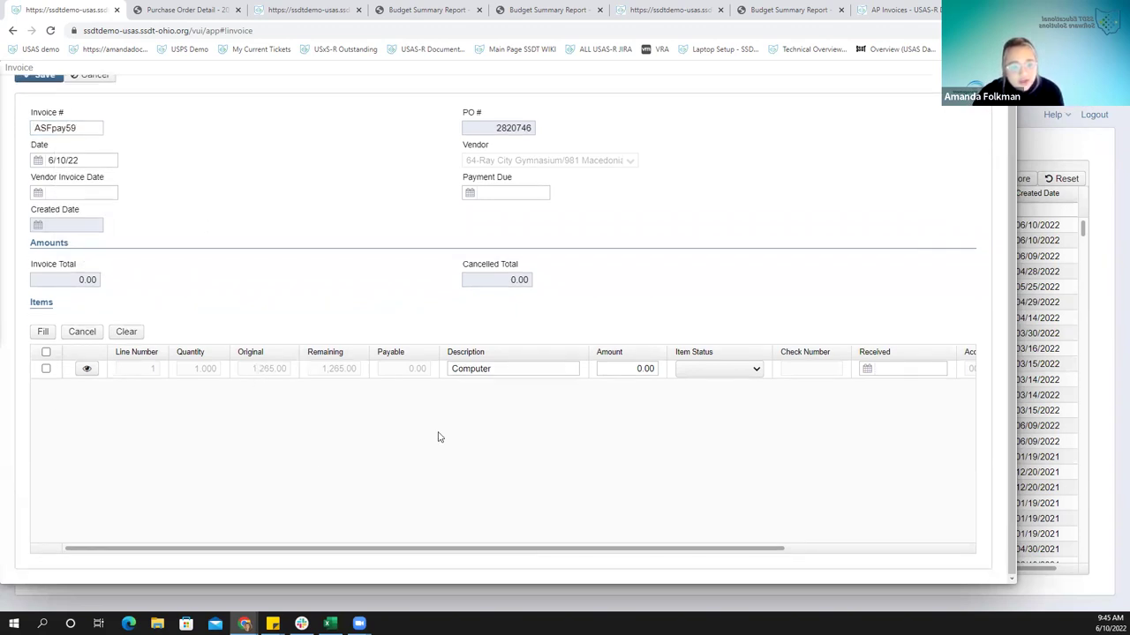
pyautogui.click(618, 369)
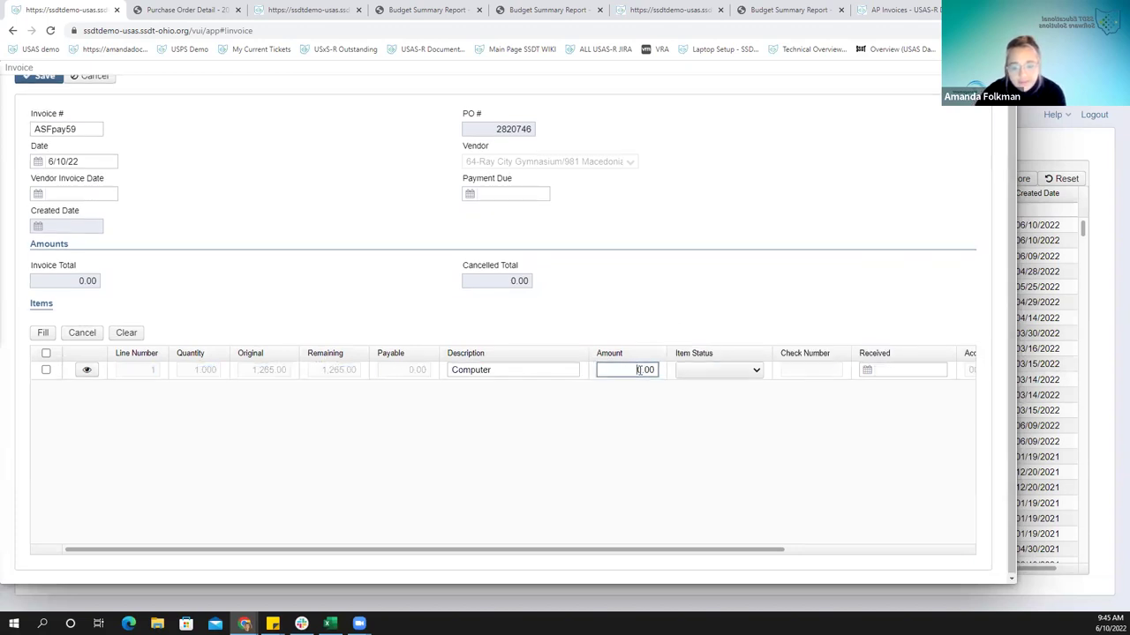
pyautogui.write('10')
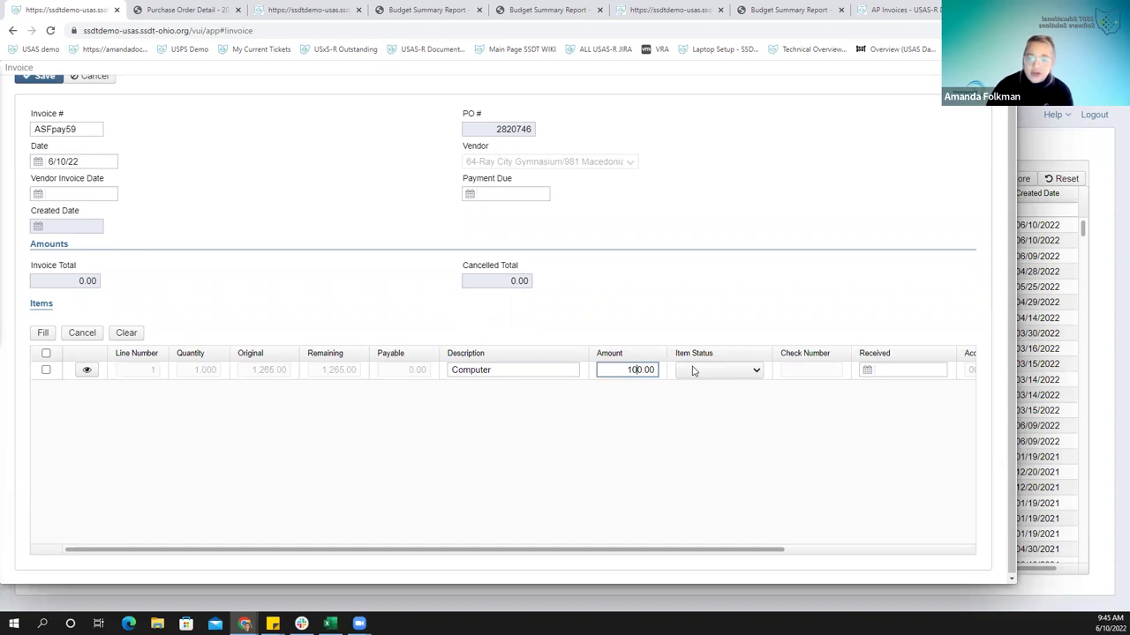
pyautogui.click(717, 371)
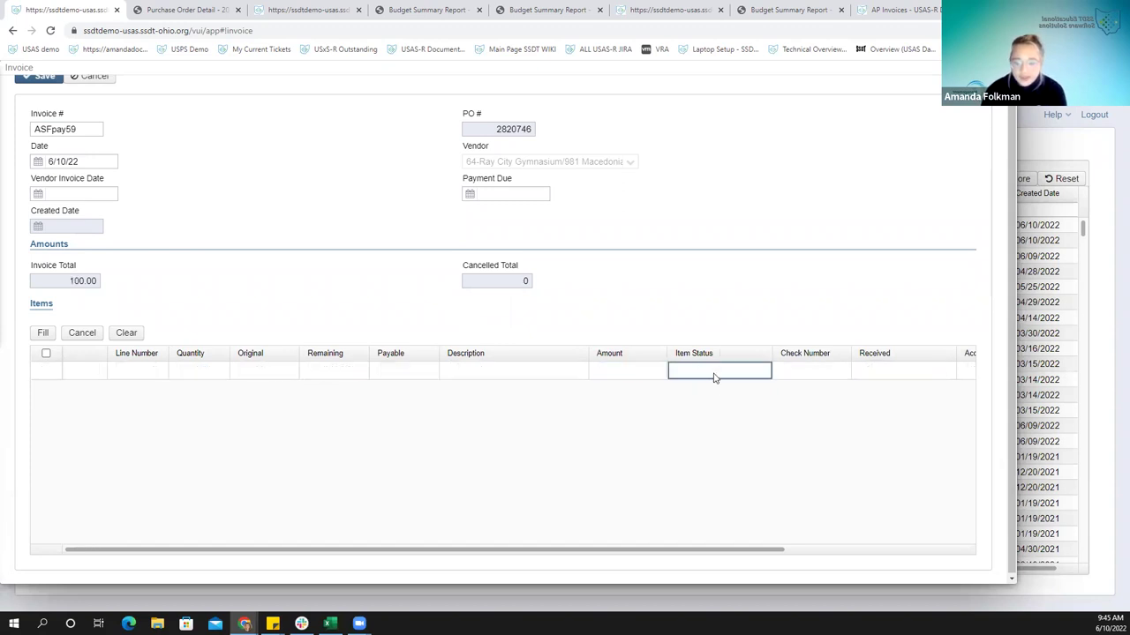
pyautogui.click(687, 373)
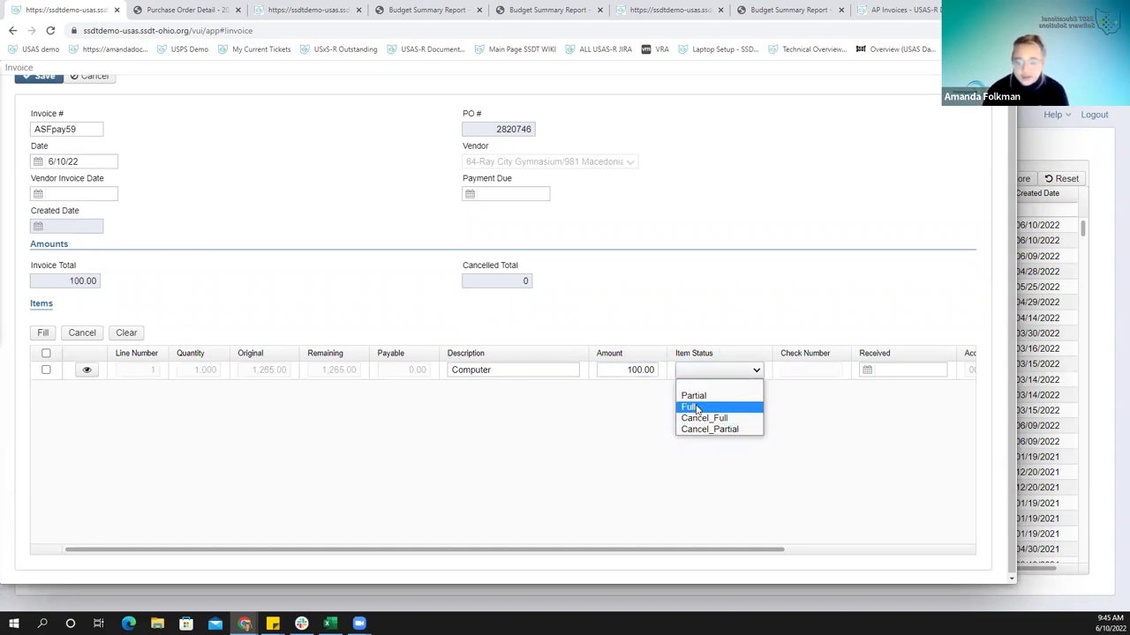
pyautogui.click(702, 399)
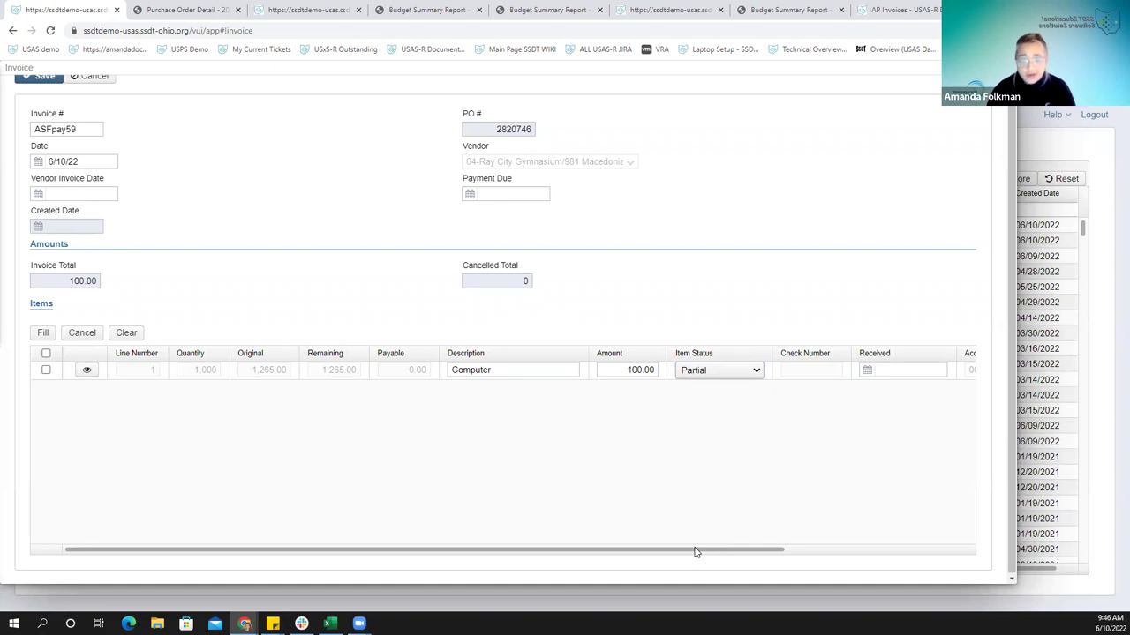
# Clear the Computer item's EIS inventory flag and turn it back on
pyautogui.moveTo(694, 551); pyautogui.dragTo(810, 553)
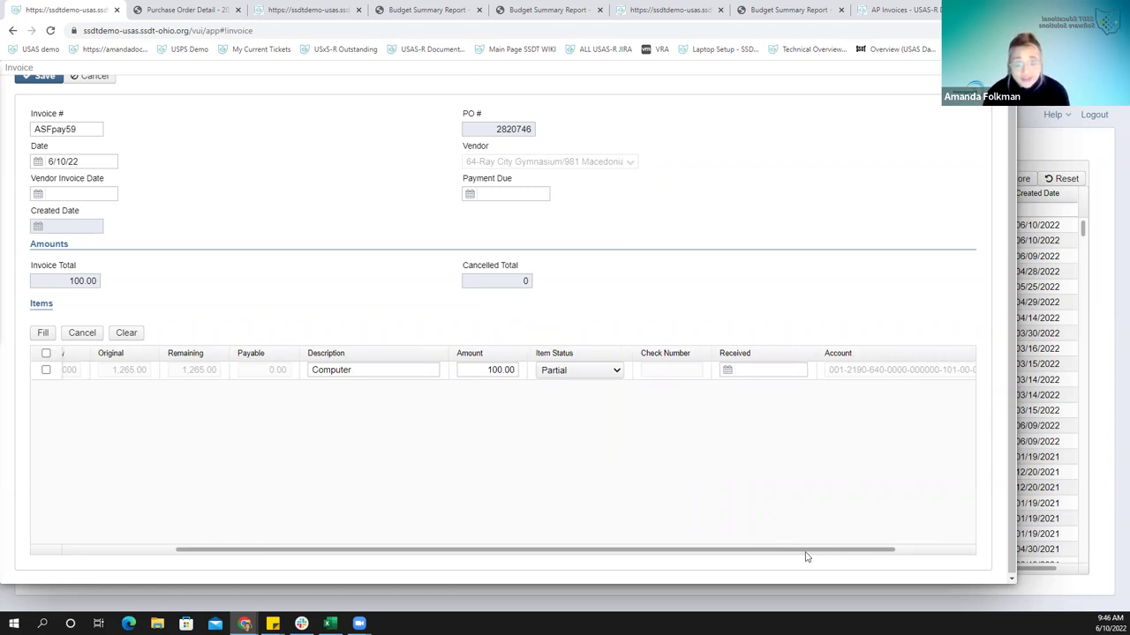
pyautogui.moveTo(807, 556); pyautogui.dragTo(941, 559)
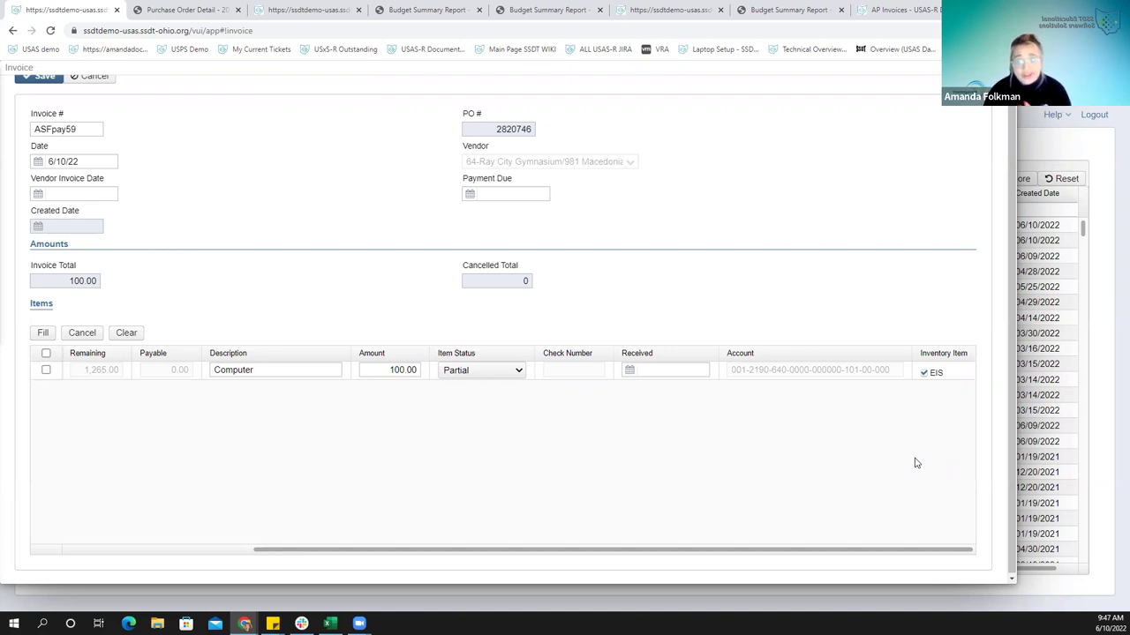
pyautogui.click(923, 372)
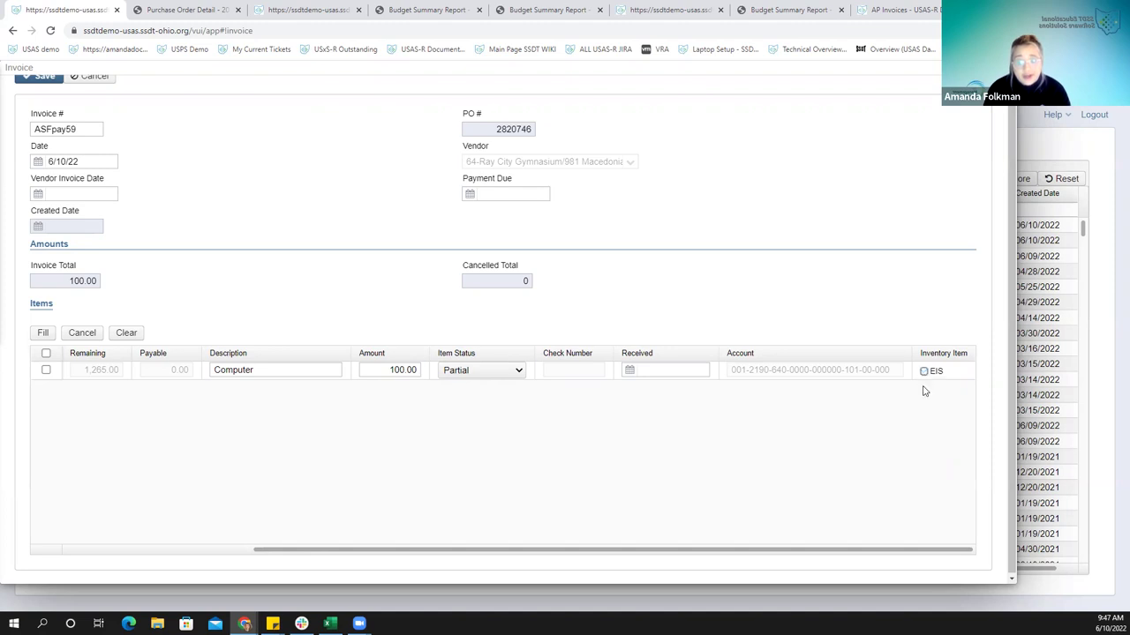
pyautogui.click(923, 372)
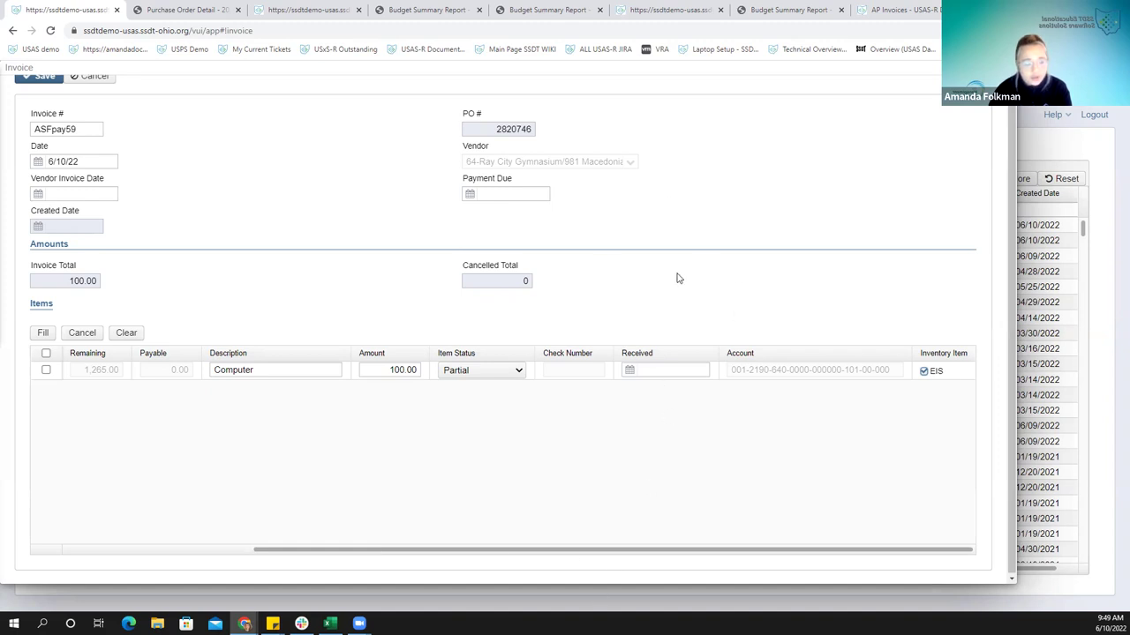
pyautogui.scroll(1, 671, 265)
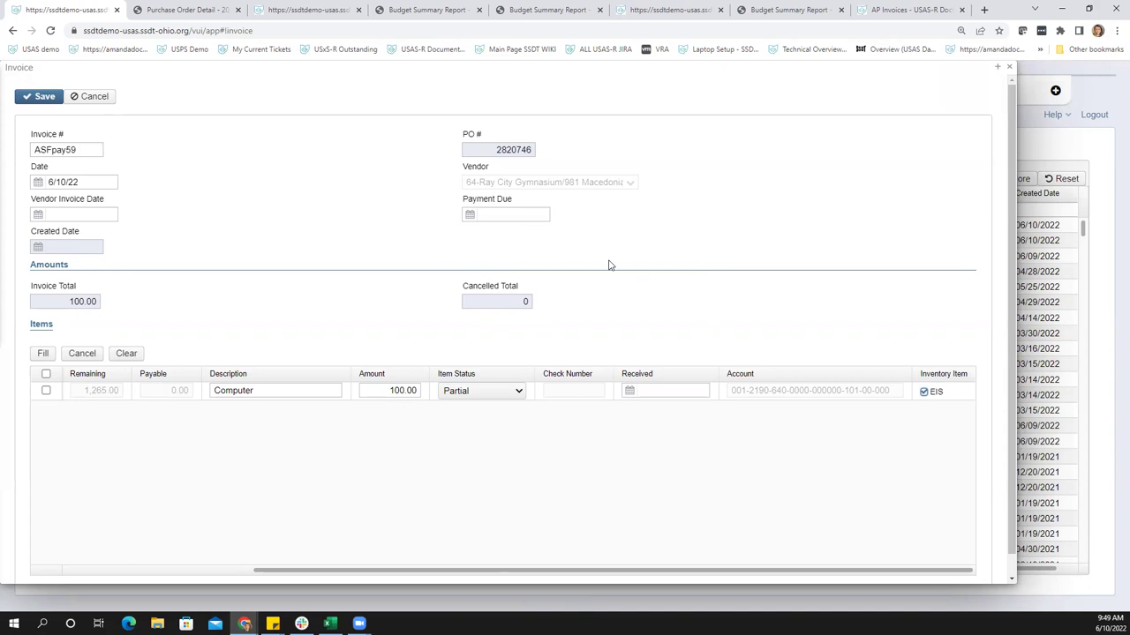
# Save invoice ASFpay59 with the partial Computer item and close it
pyautogui.click(29, 99)
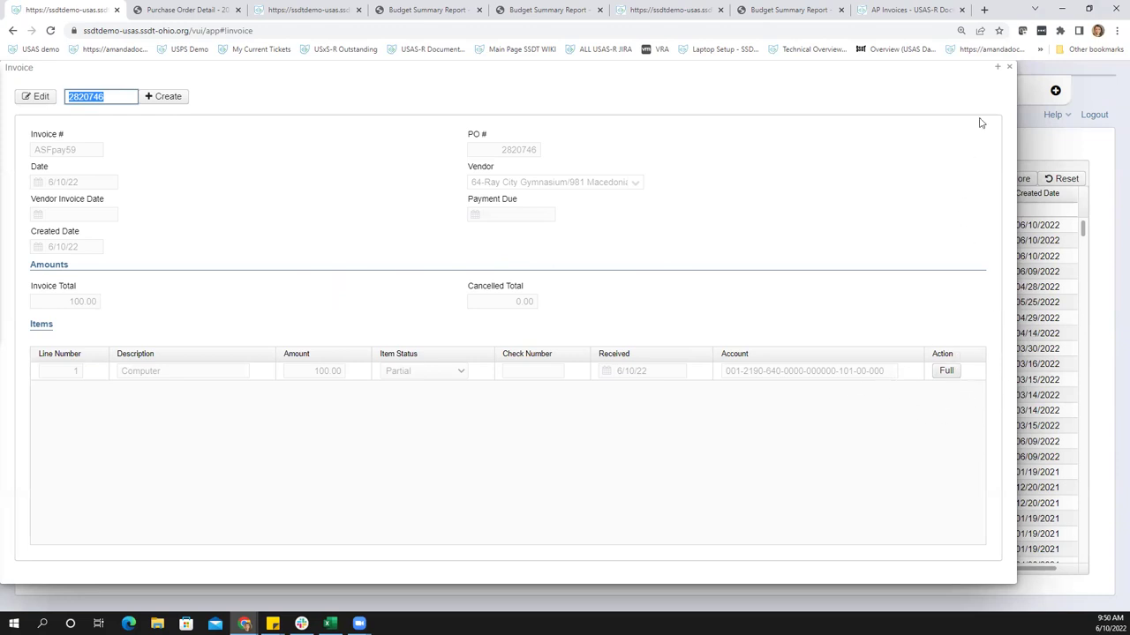
pyautogui.click(1011, 69)
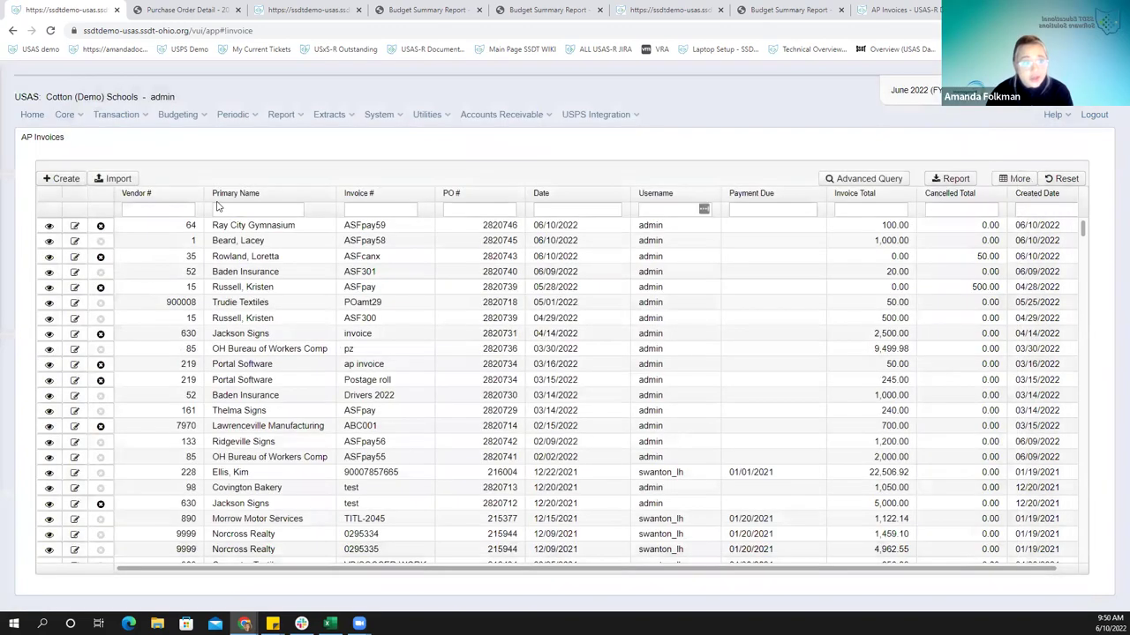
# Find the SSDT Inventory Pending Extract in the Report Manager and load it in the Custom Report Creator
pyautogui.click(279, 116)
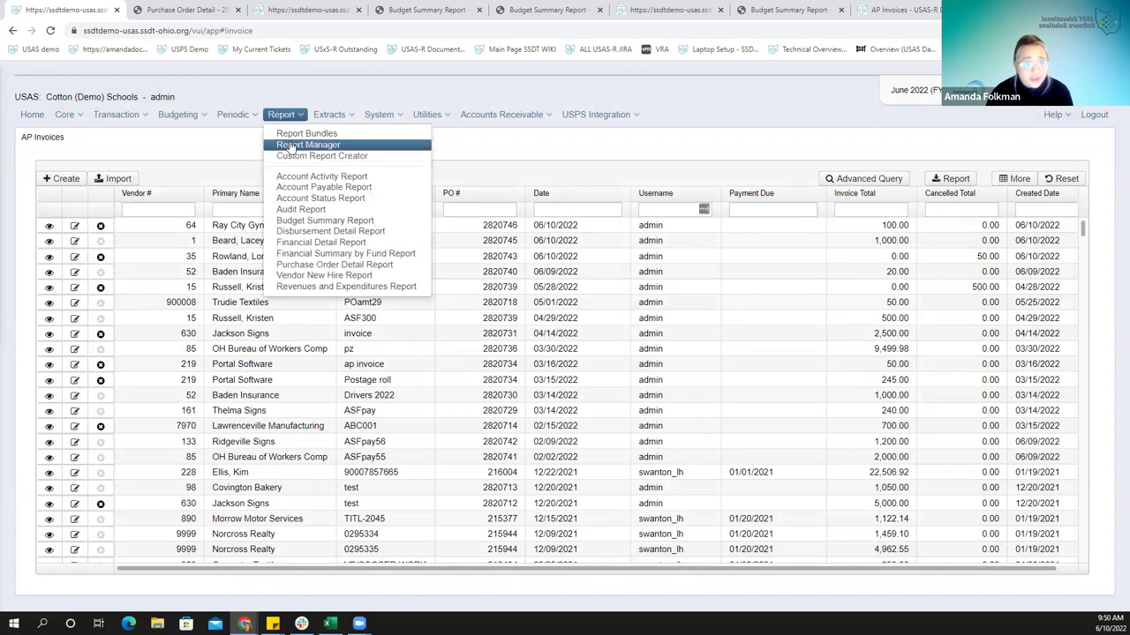
pyautogui.click(305, 145)
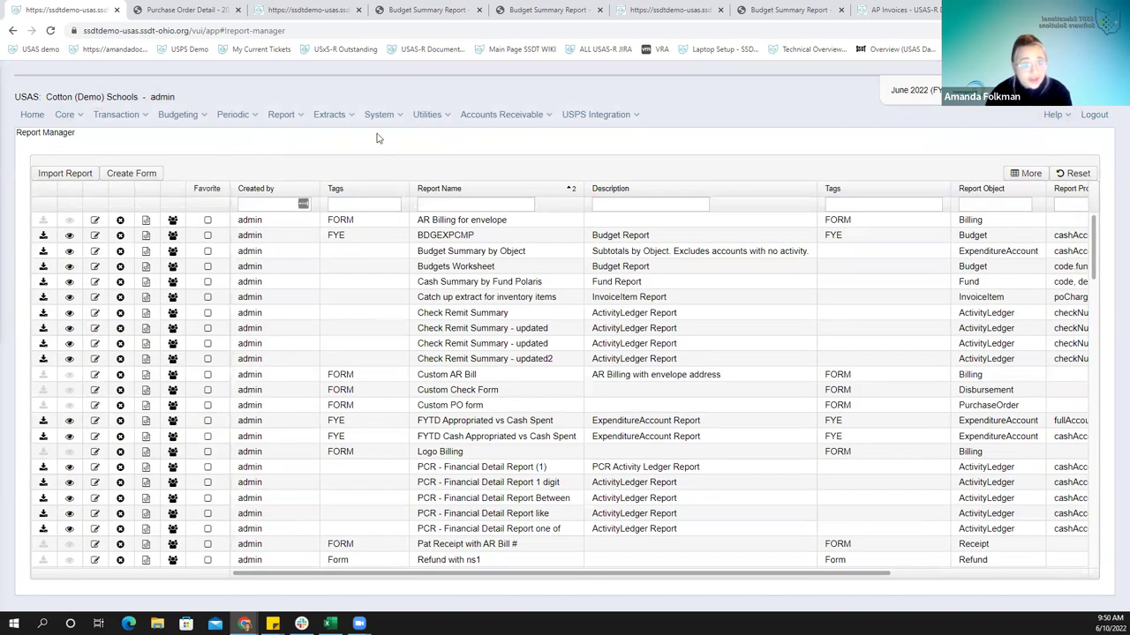
pyautogui.scroll(-15, 516, 366)
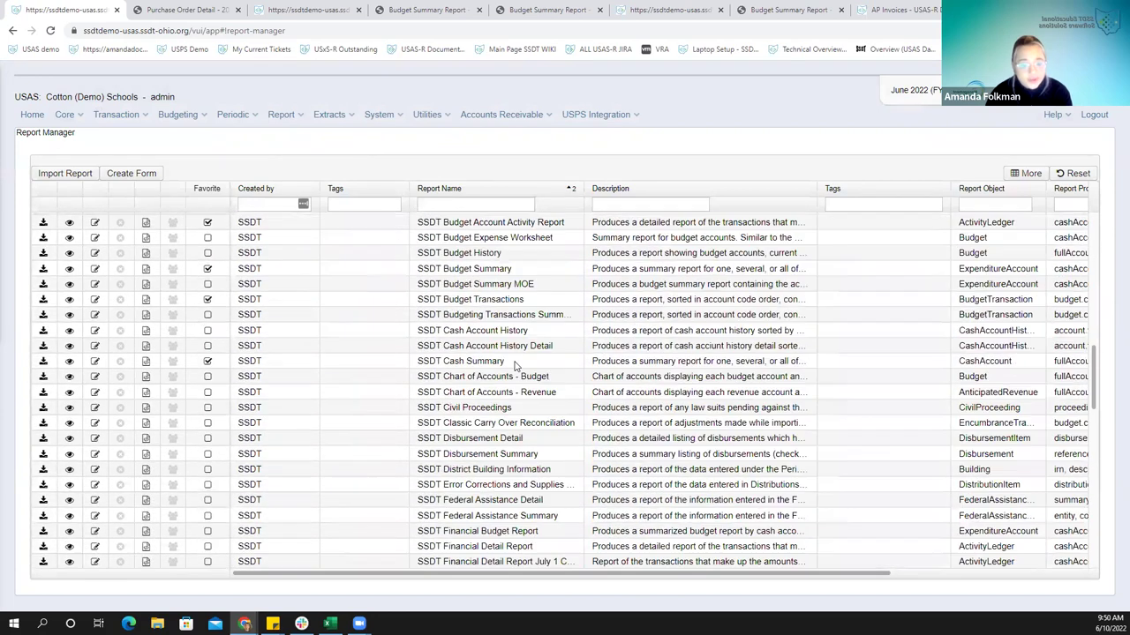
pyautogui.scroll(-10, 516, 366)
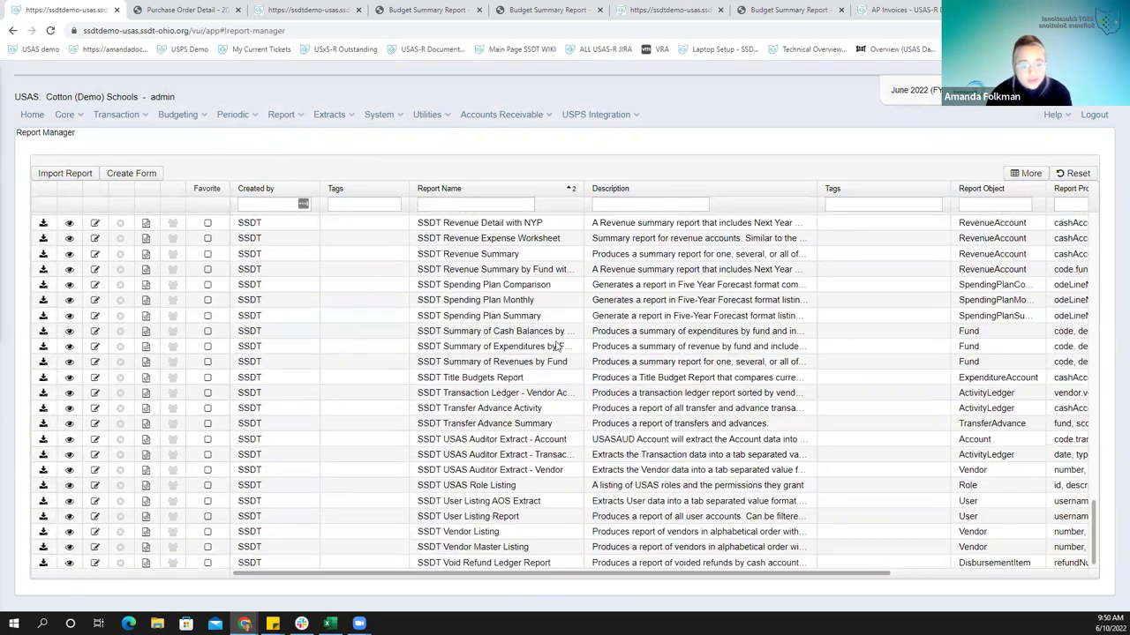
pyautogui.scroll(2, 556, 346)
pyautogui.scroll(5, 556, 346)
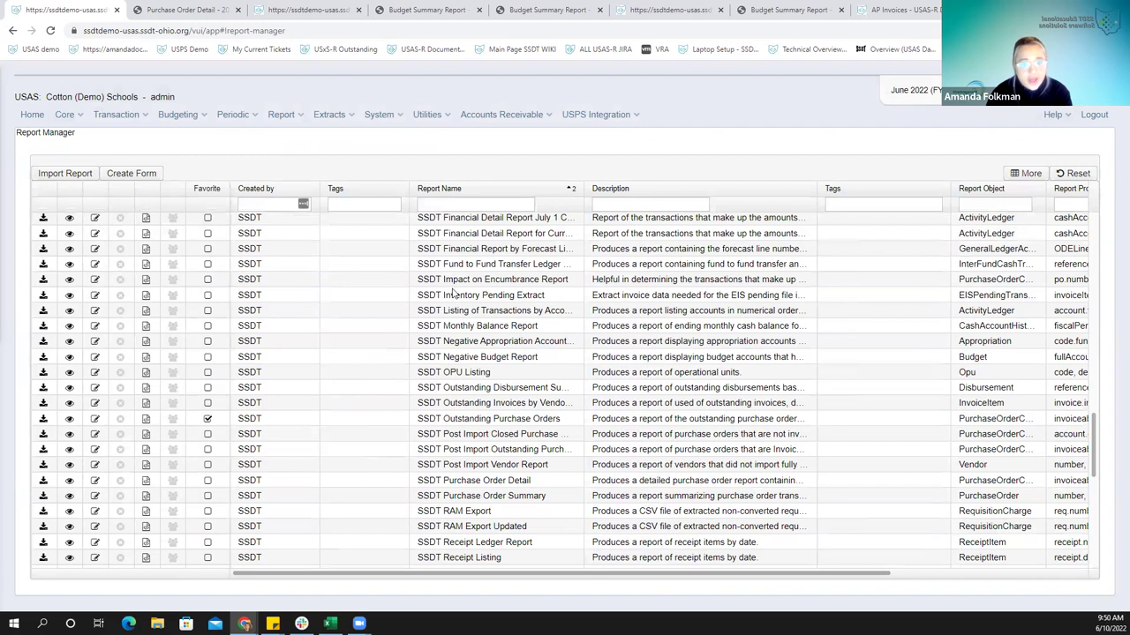
pyautogui.click(69, 298)
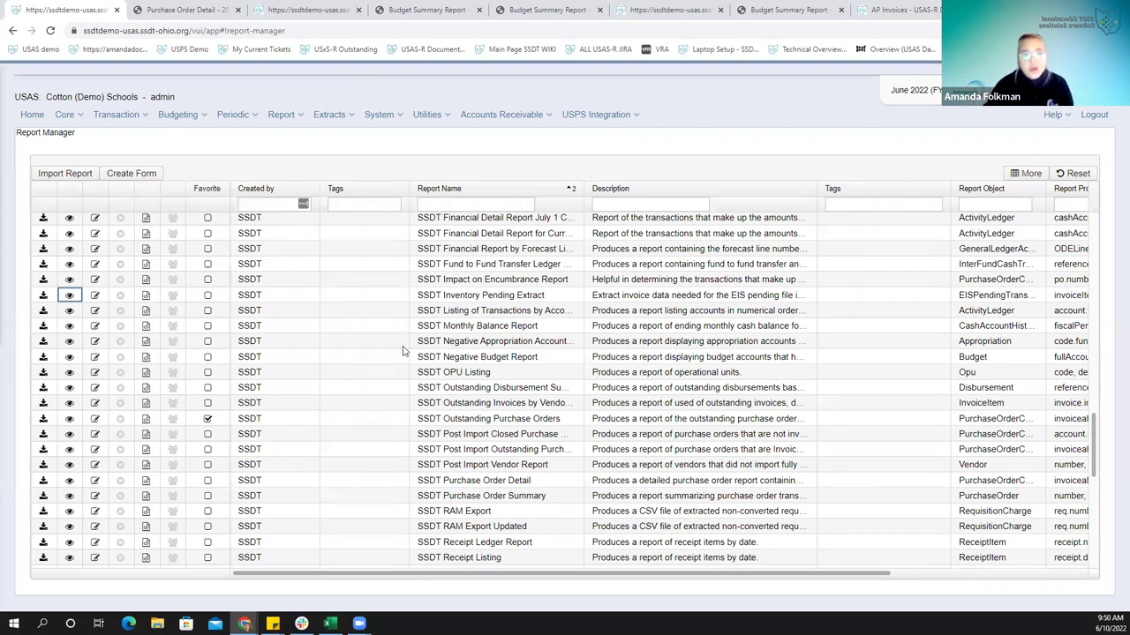
pyautogui.doubleClick(537, 301)
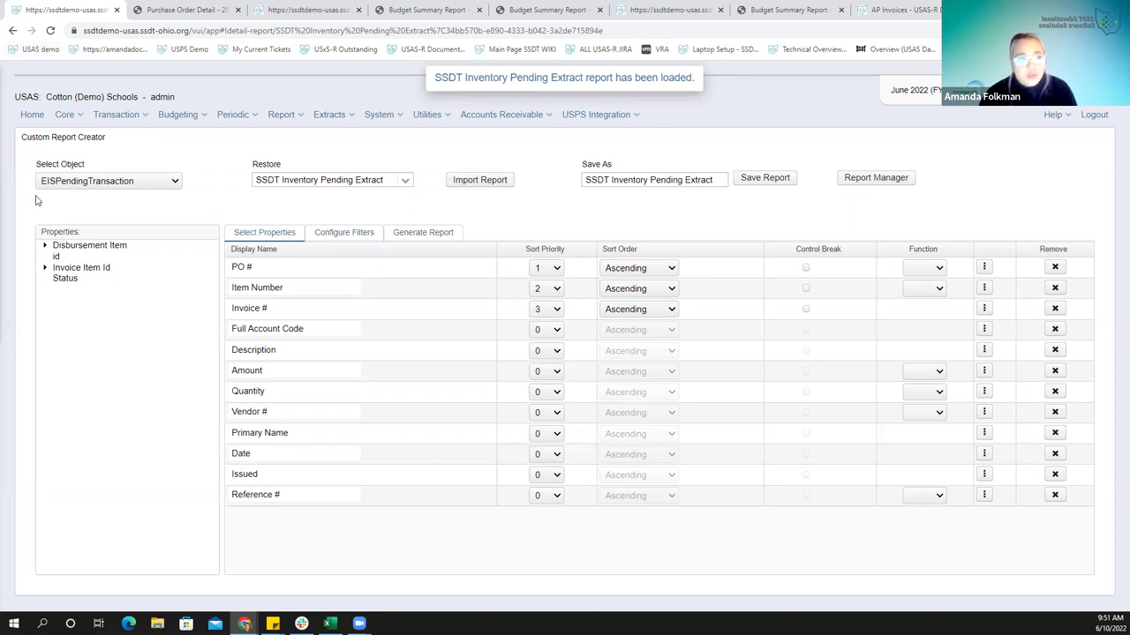
# Look through the report objects available in the Custom Report Creator, leaving EISPendingTransaction selected
pyautogui.click(166, 184)
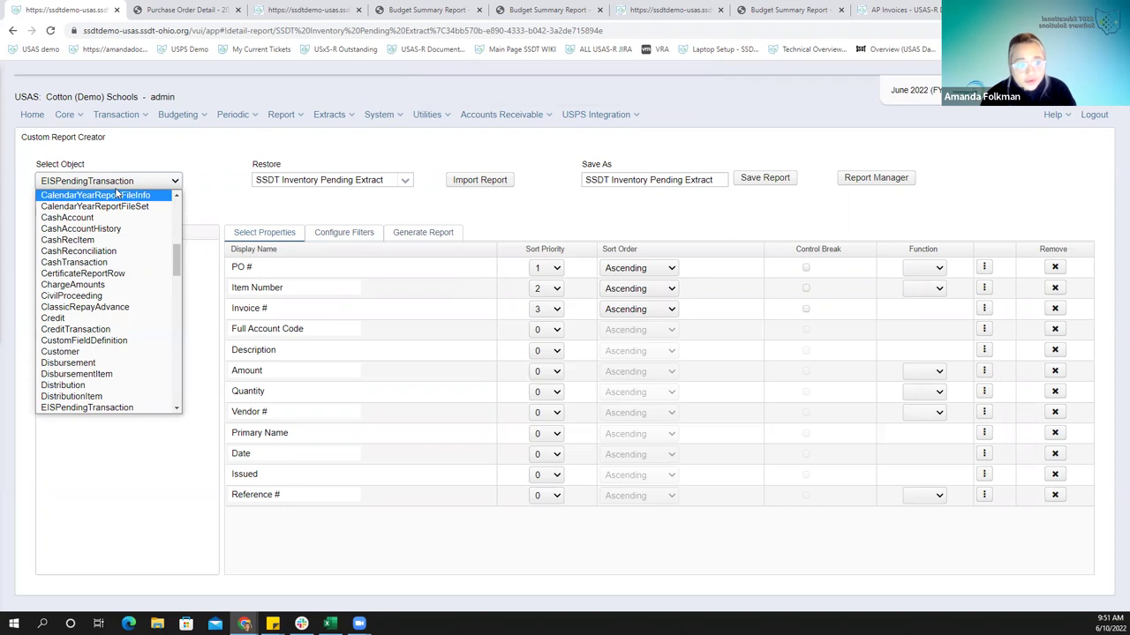
pyautogui.scroll(-1, 121, 344)
pyautogui.scroll(-2, 121, 353)
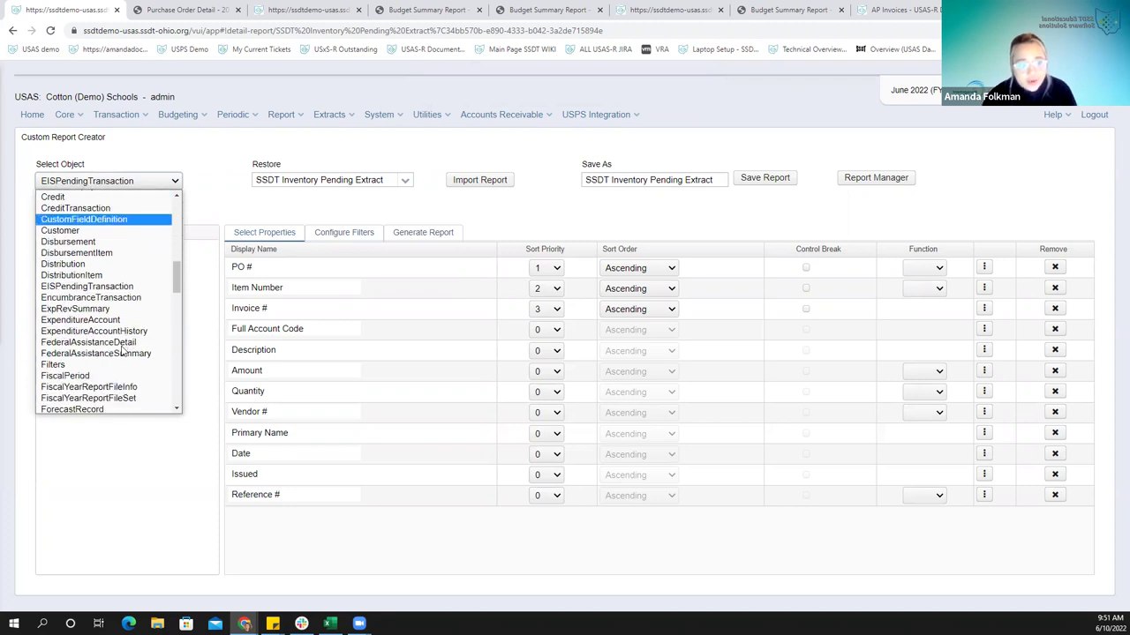
pyautogui.scroll(1, 124, 368)
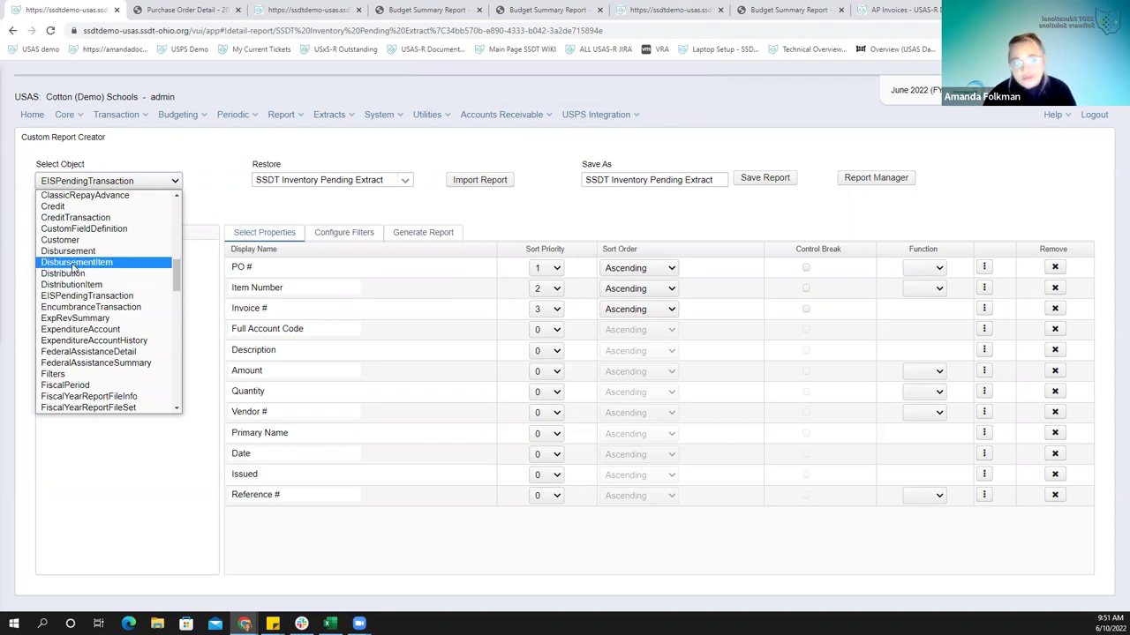
pyautogui.scroll(7, 66, 251)
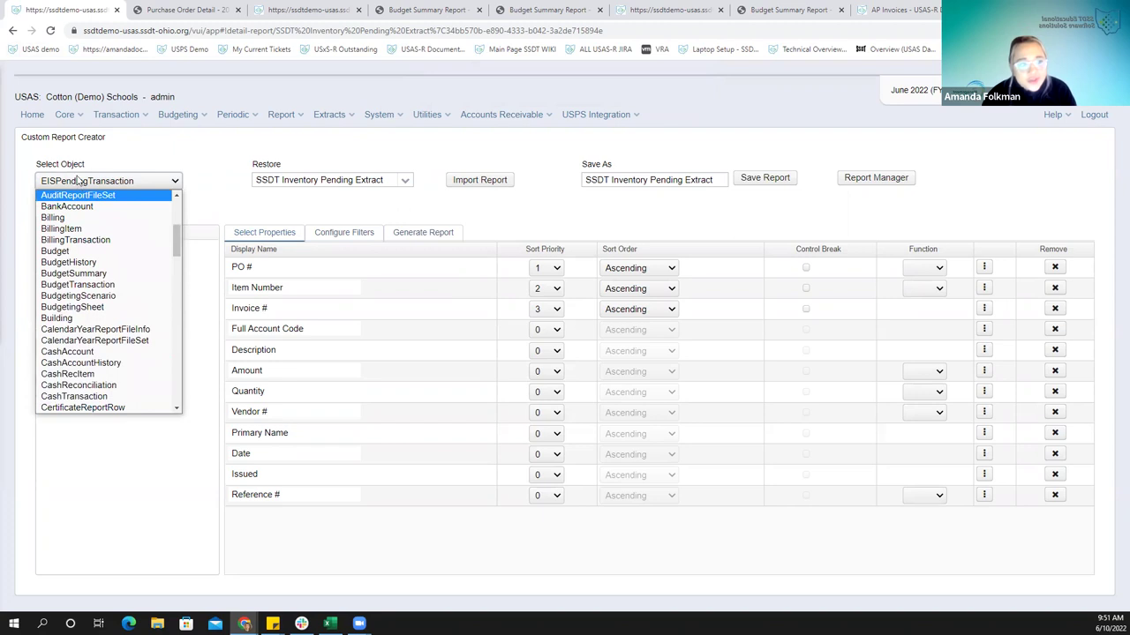
pyautogui.click(140, 152)
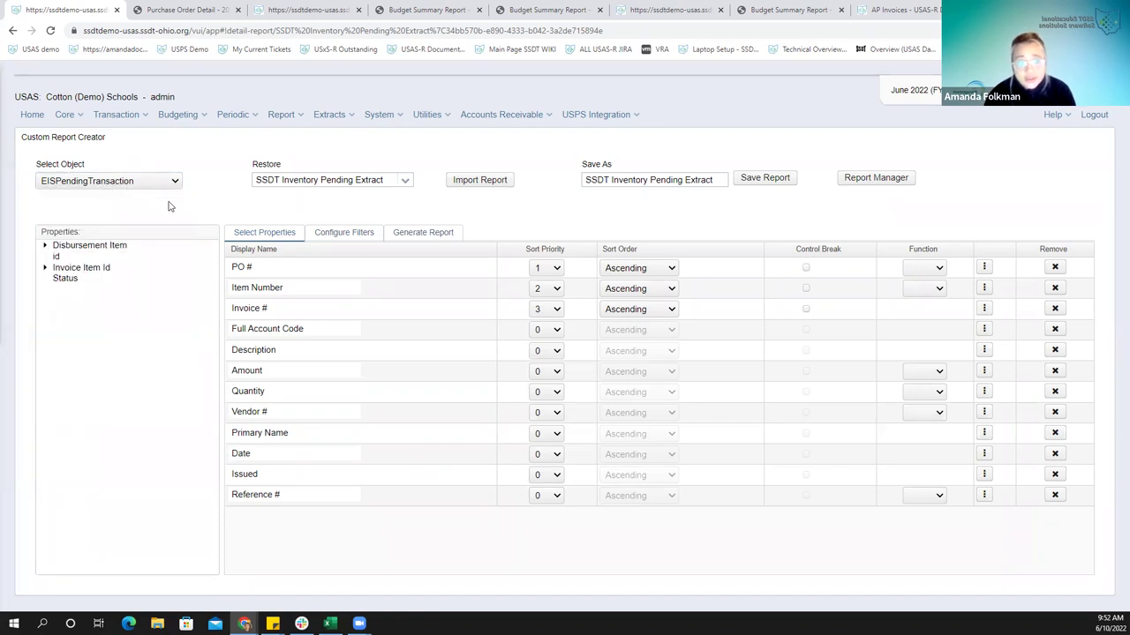
# Set the report's Since Date to 2/1/22 and generate the inventory pending extract as comma separated values
pyautogui.click(434, 232)
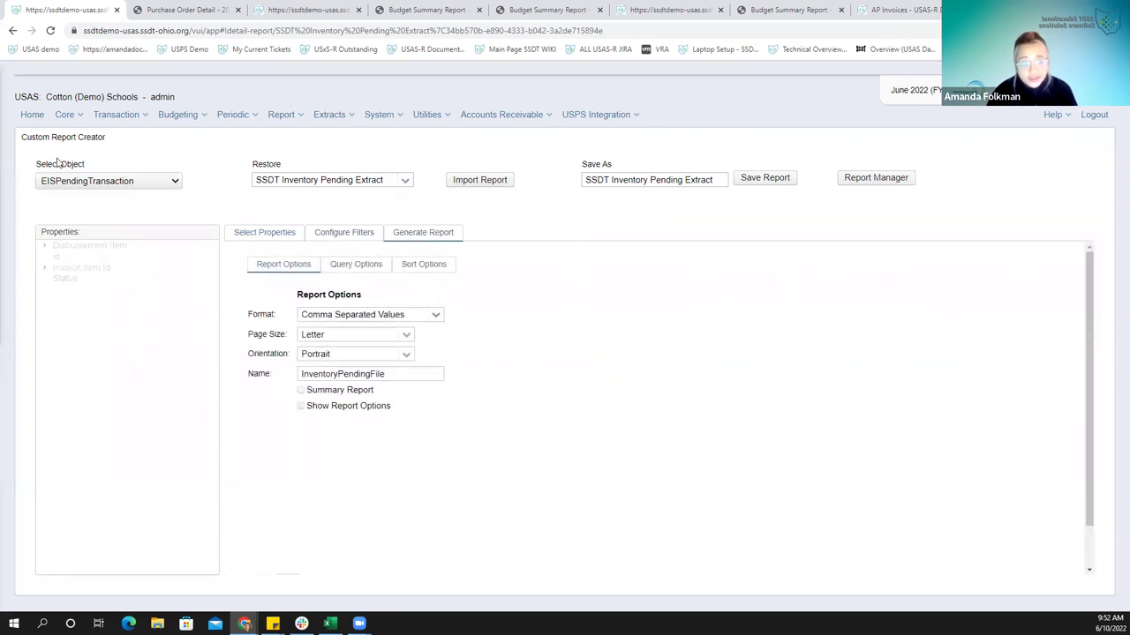
pyautogui.click(347, 267)
pyautogui.click(312, 313)
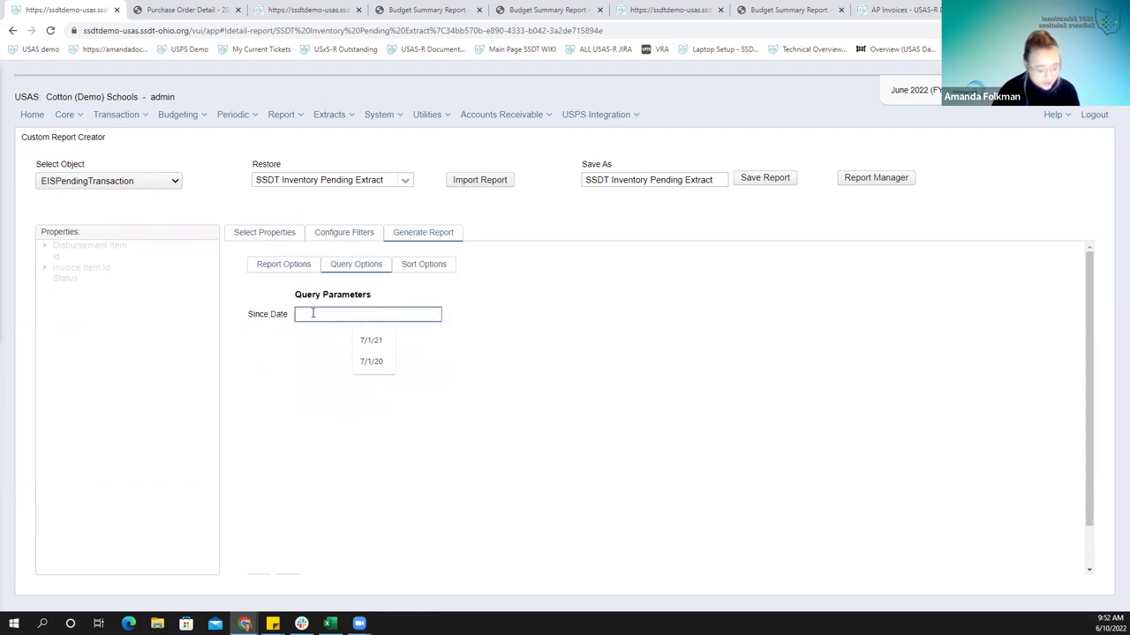
pyautogui.write('2/1/22')
pyautogui.scroll(-2, 512, 406)
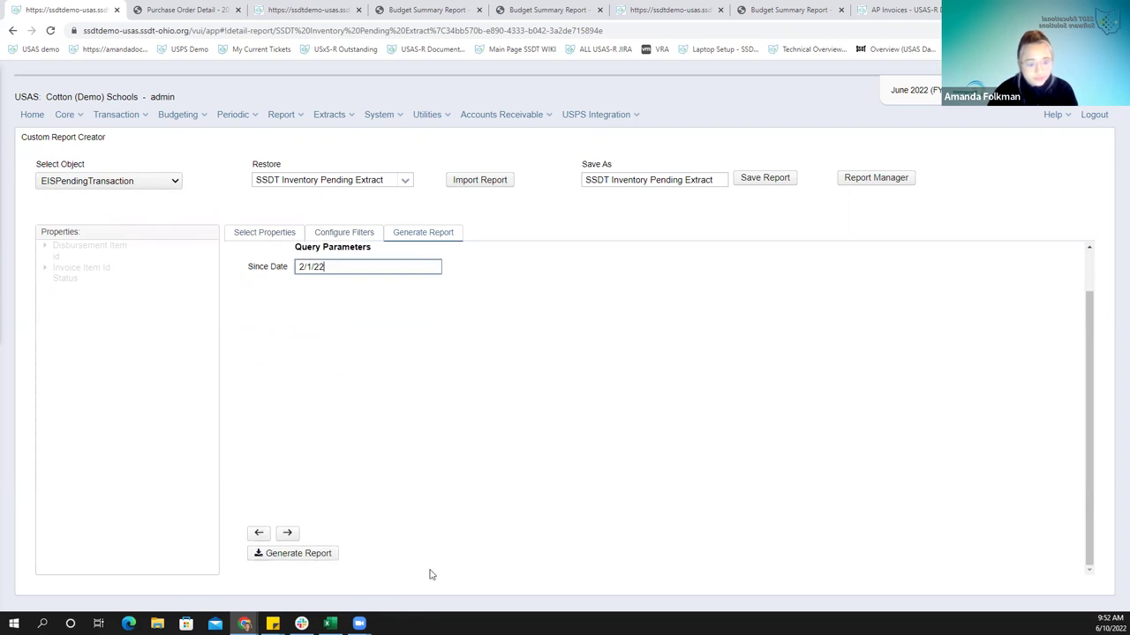
pyautogui.click(294, 553)
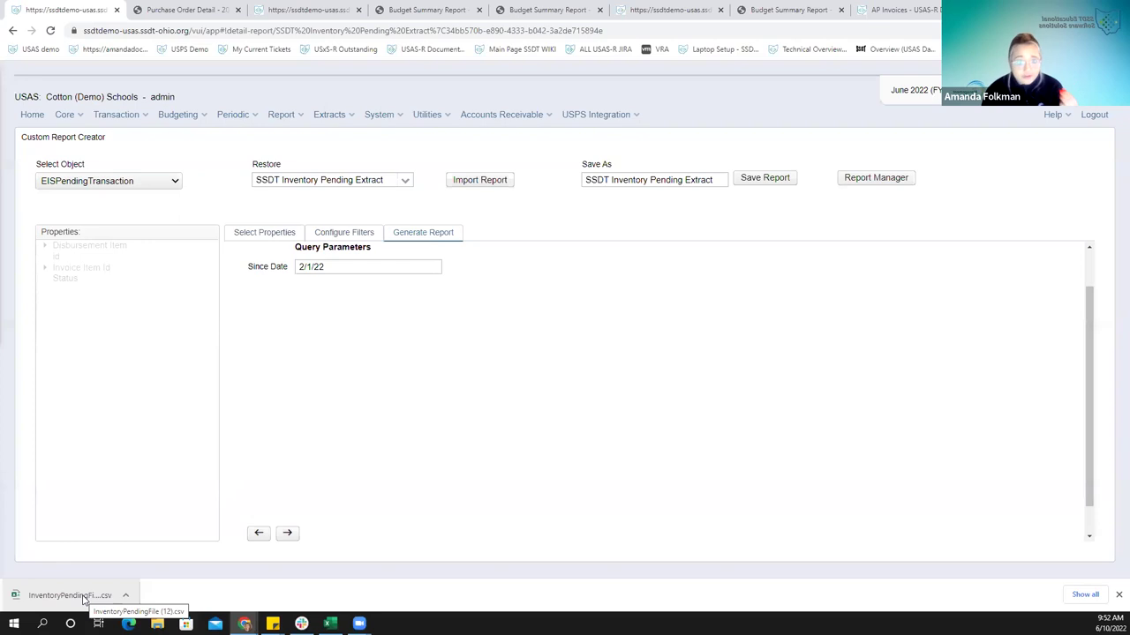
# Open the downloaded InventoryPendingFile in Excel, enlarge its window and fit all columns to their contents
pyautogui.click(84, 597)
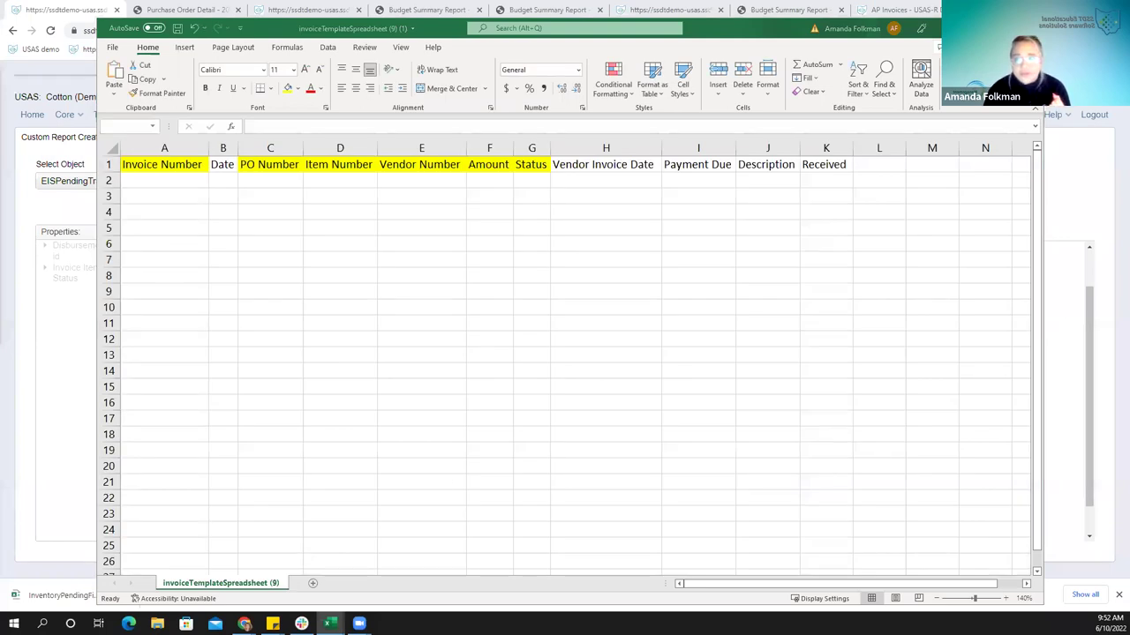
pyautogui.hotkey('alt', 'Tab')
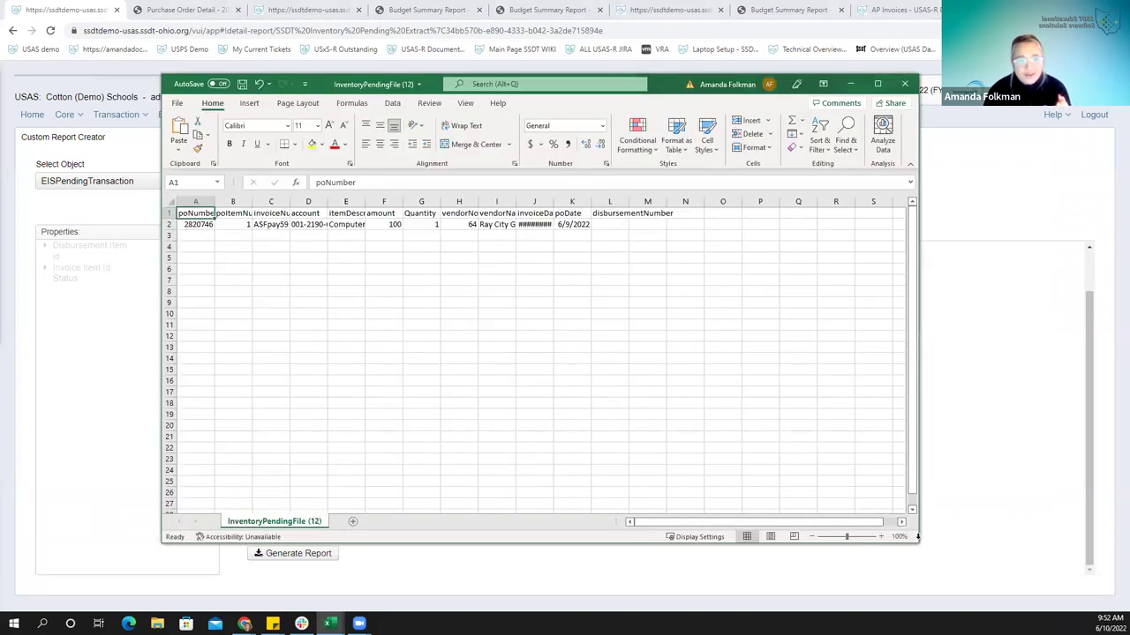
pyautogui.moveTo(918, 536); pyautogui.dragTo(973, 582)
pyautogui.hotkey('ctrl', 'a')
pyautogui.doubleClick(215, 202)
pyautogui.click(446, 323)
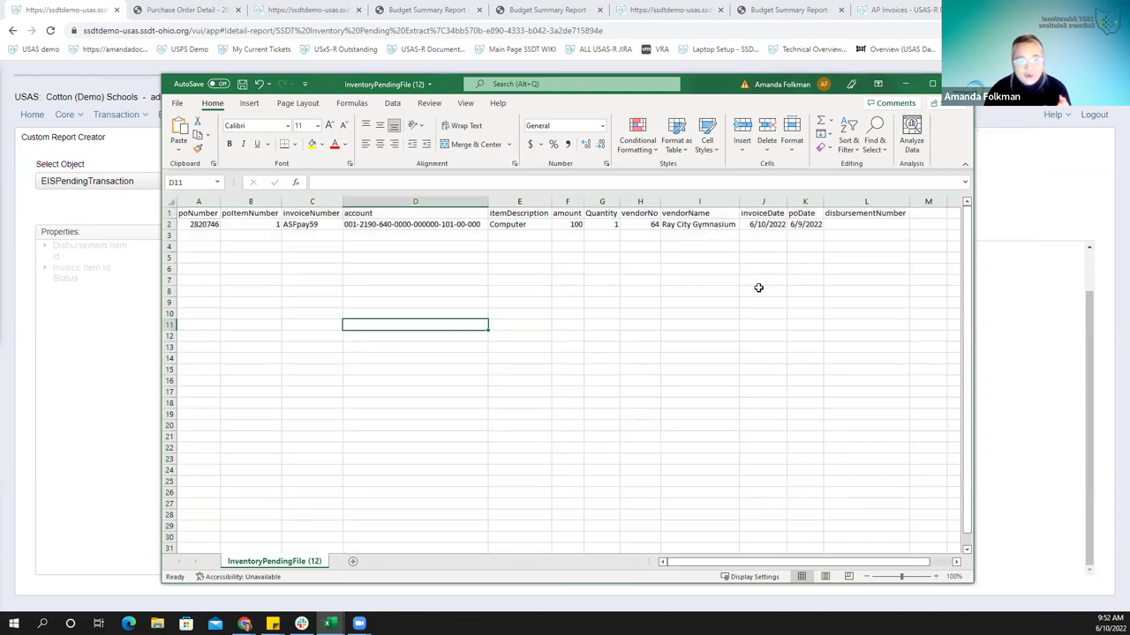
# Examine the extract's invoice number, PO date and amount for the Computer item, and close the file without saving
pyautogui.click(305, 225)
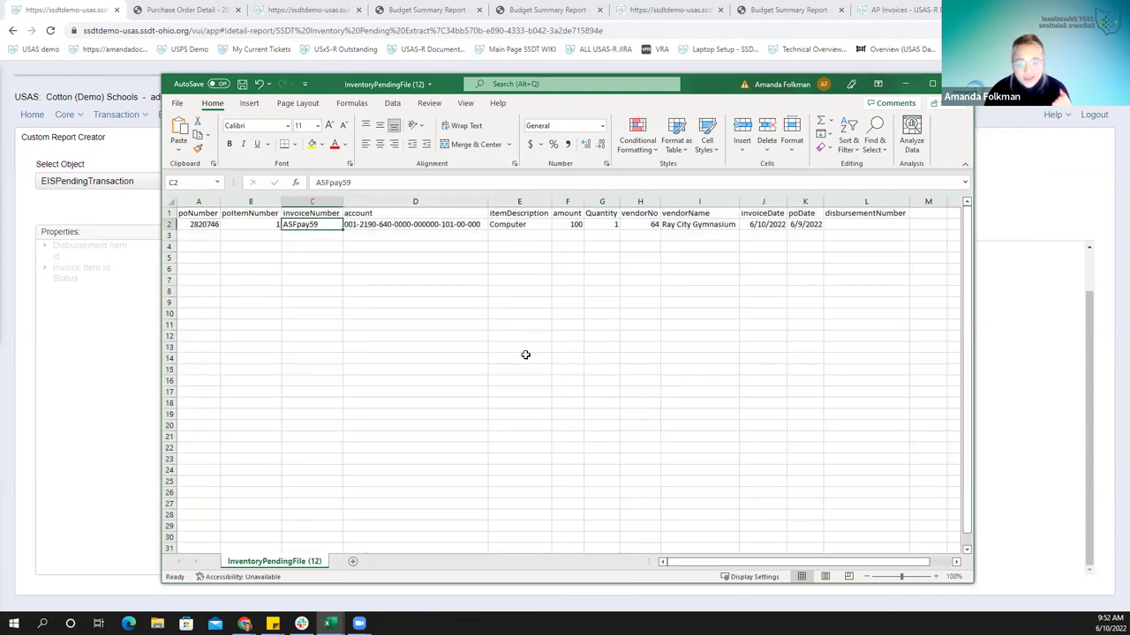
pyautogui.click(798, 228)
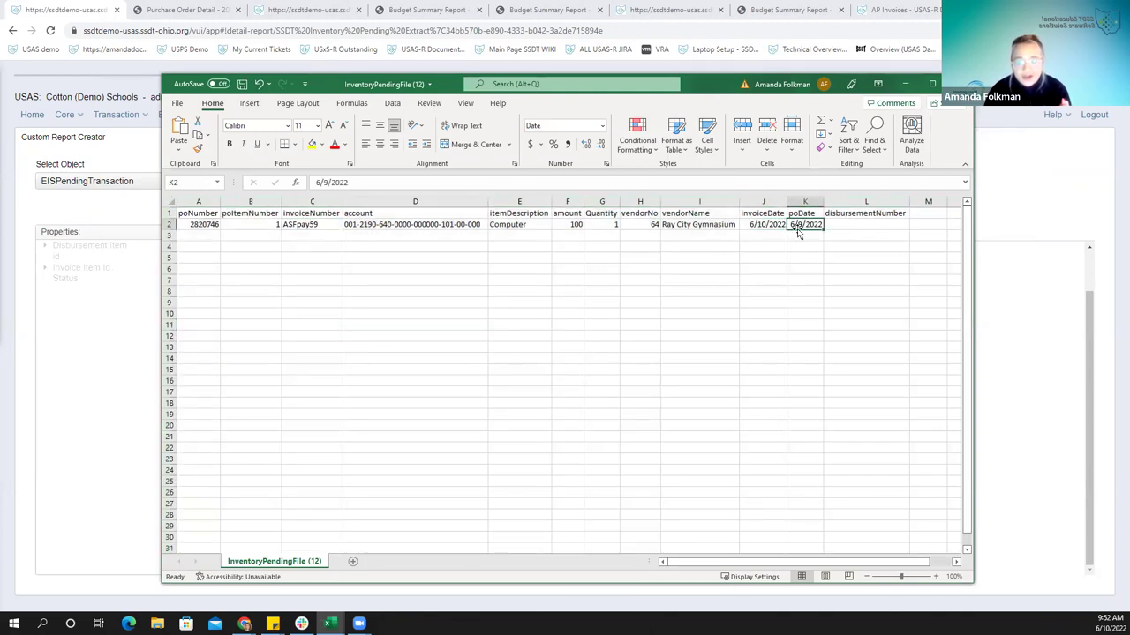
pyautogui.click(572, 224)
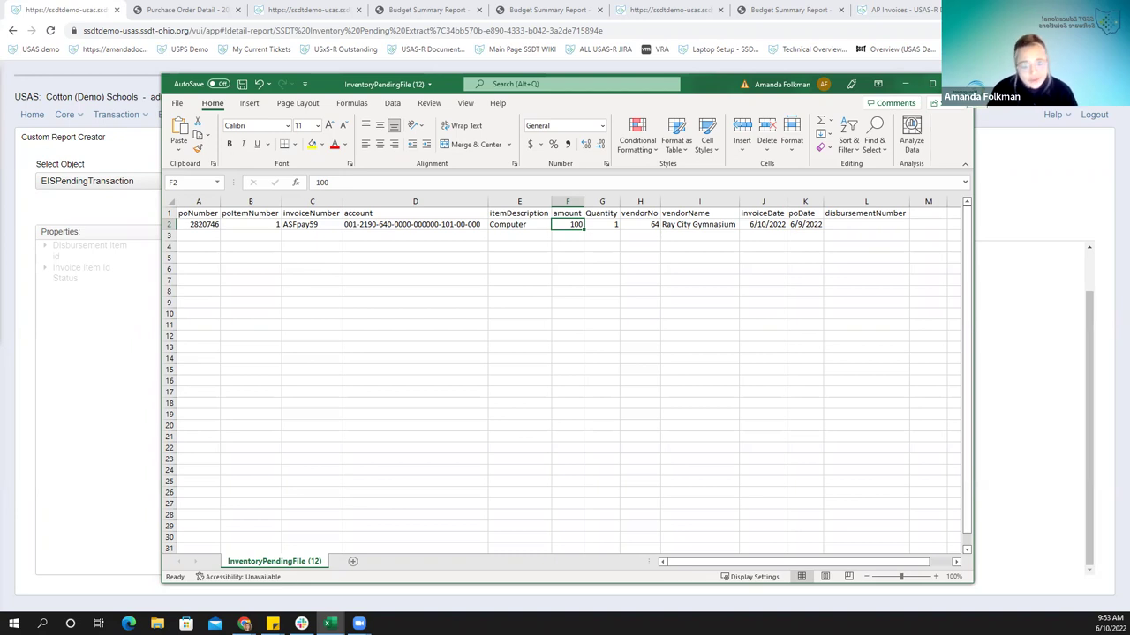
pyautogui.click(957, 84)
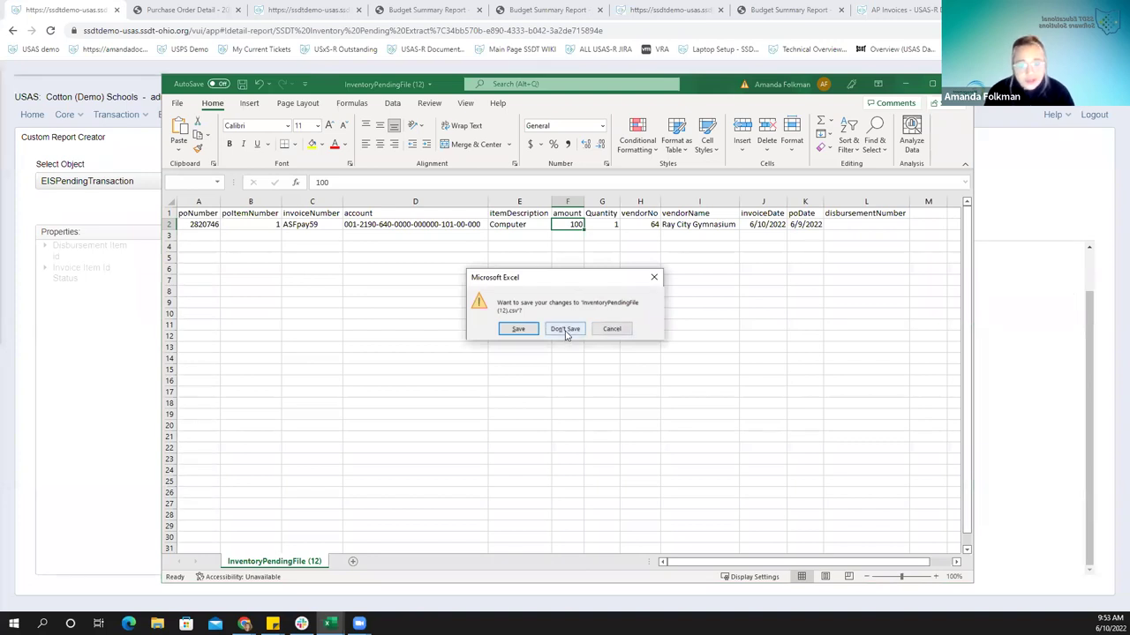
pyautogui.click(564, 329)
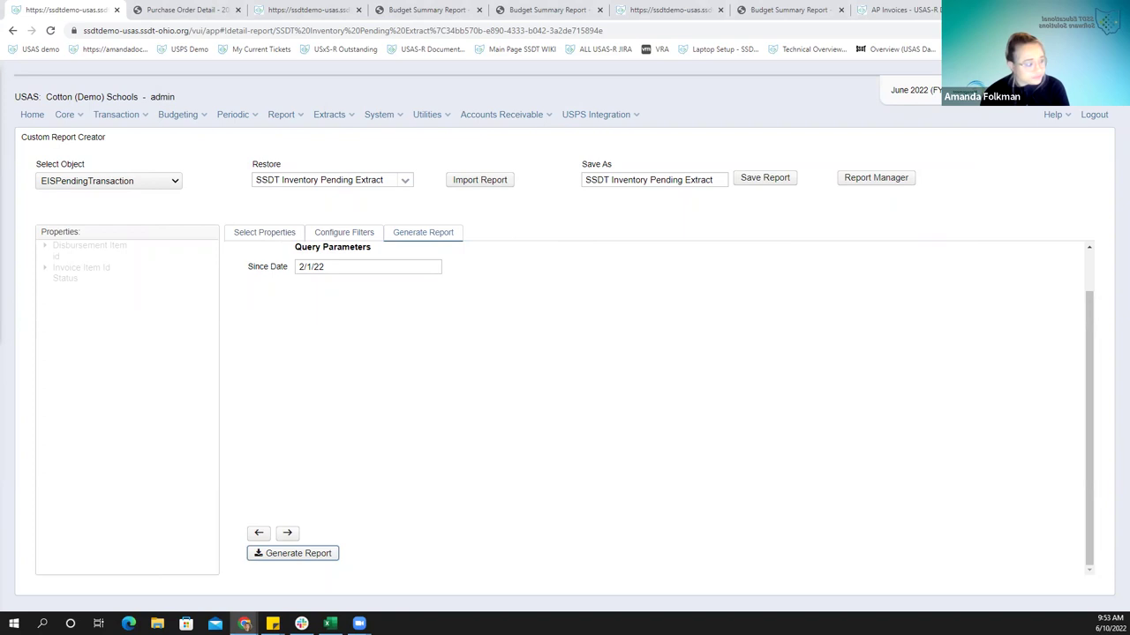
# Open AP invoice ASFpay58 for editing and move its window so the whole form can be read
pyautogui.click(128, 115)
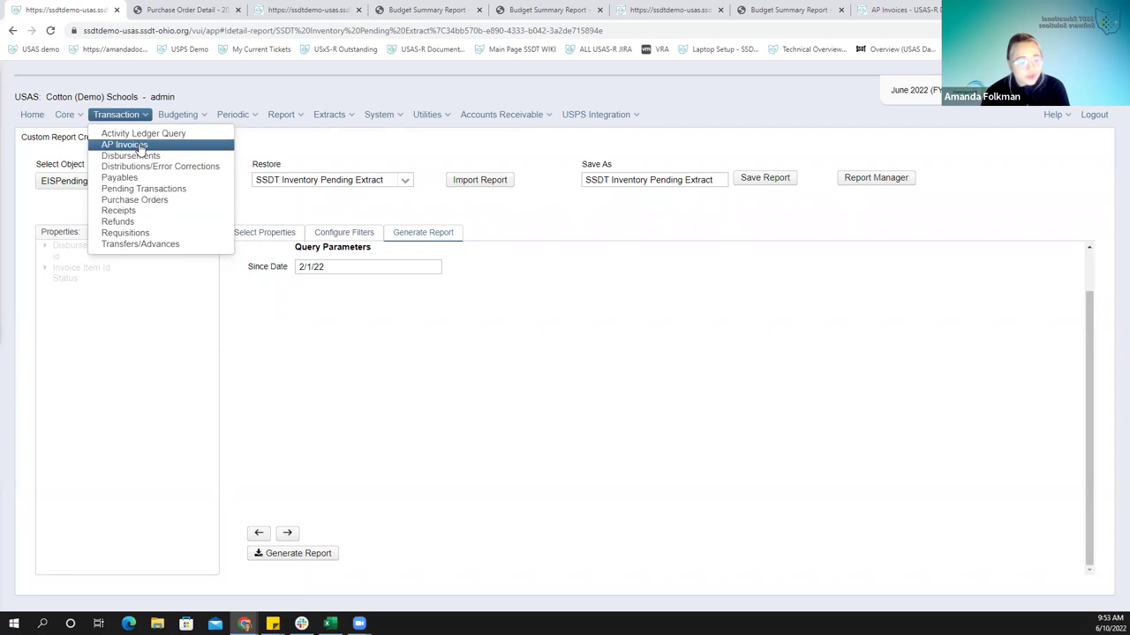
pyautogui.click(128, 144)
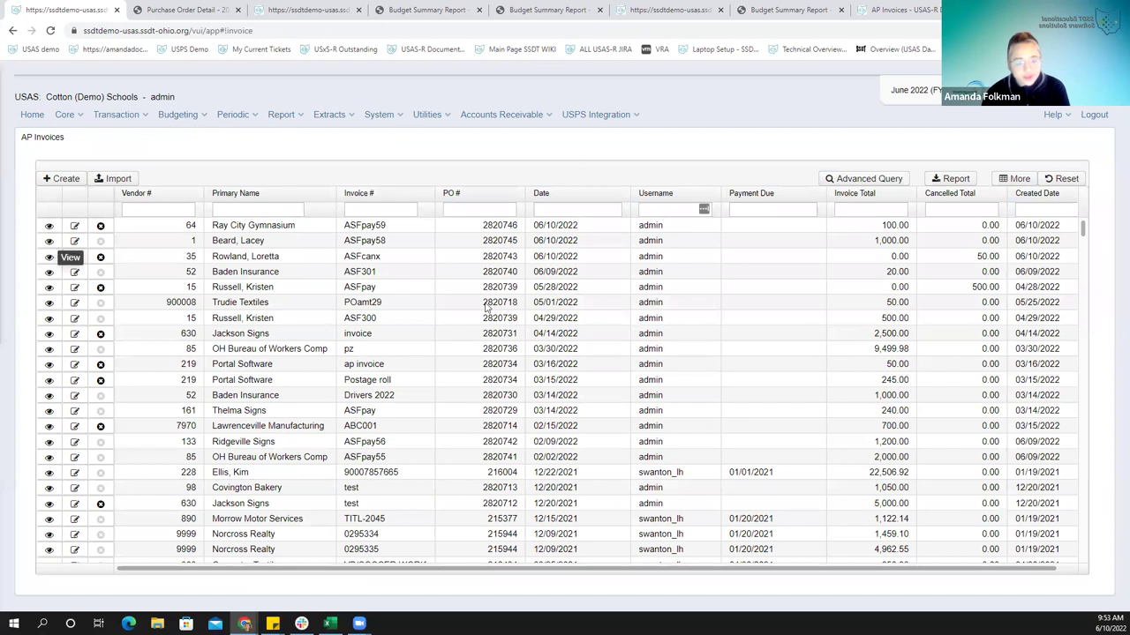
pyautogui.click(50, 243)
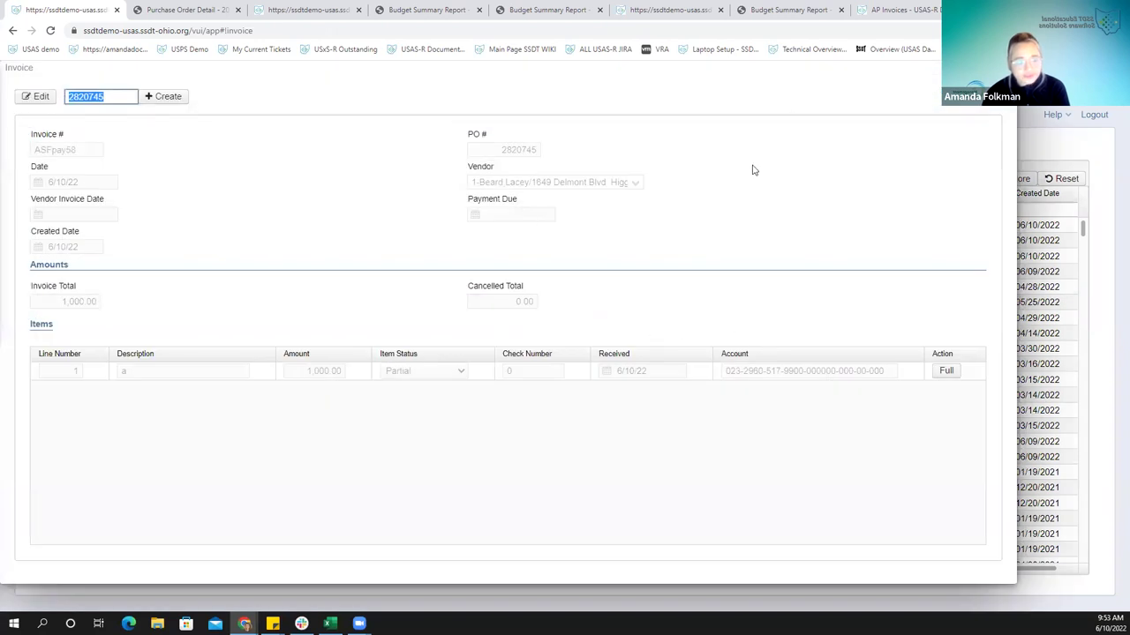
pyautogui.click(43, 99)
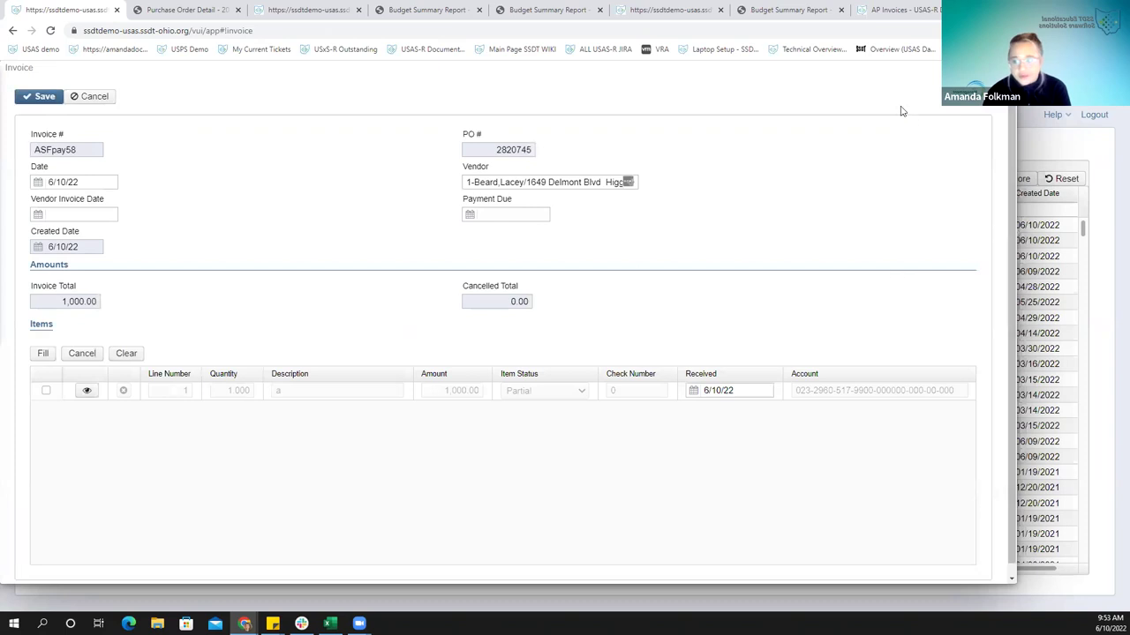
pyautogui.moveTo(910, 76); pyautogui.dragTo(982, 80)
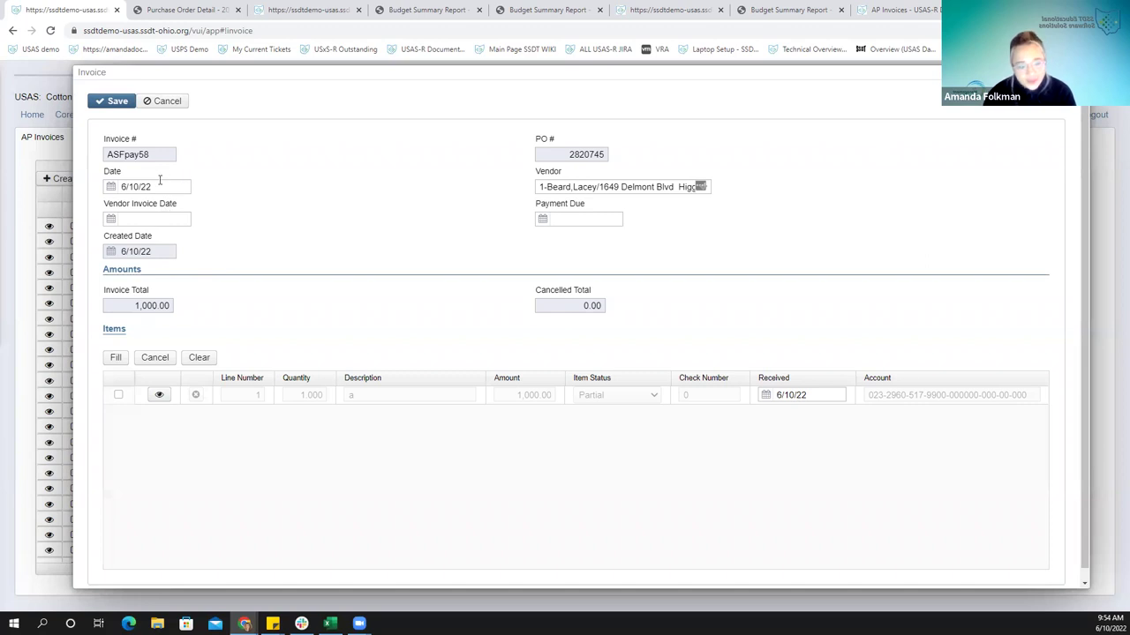
# Review the Date, Vendor Invoice Date and Payment Due fields on invoice ASFpay58
pyautogui.moveTo(166, 187); pyautogui.dragTo(113, 181)
pyautogui.click(374, 216)
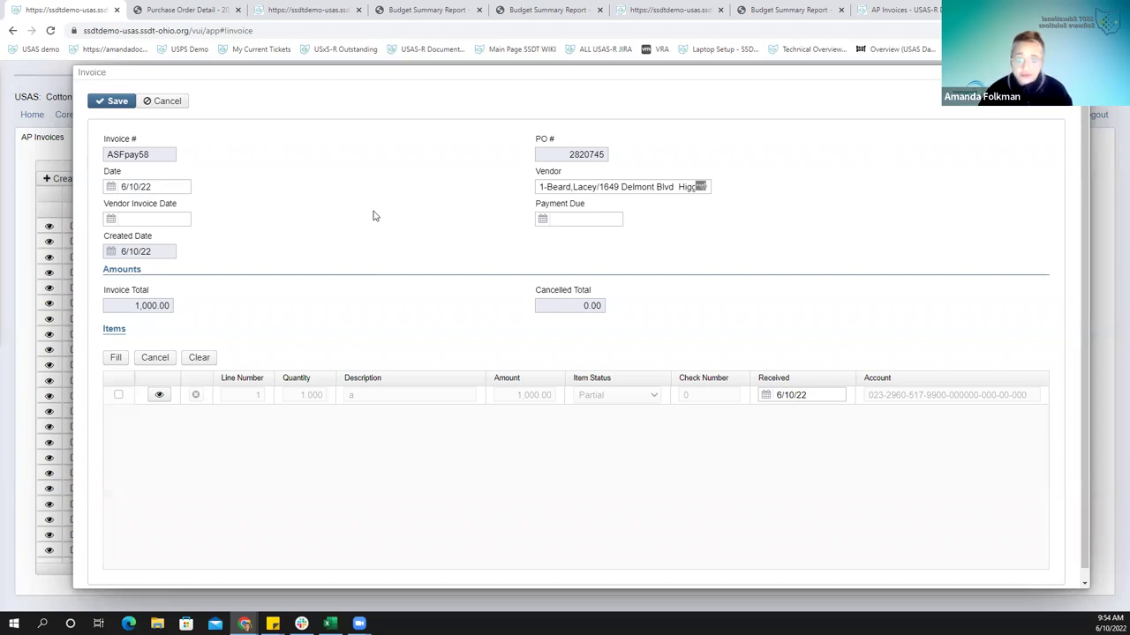
pyautogui.moveTo(159, 187); pyautogui.dragTo(114, 187)
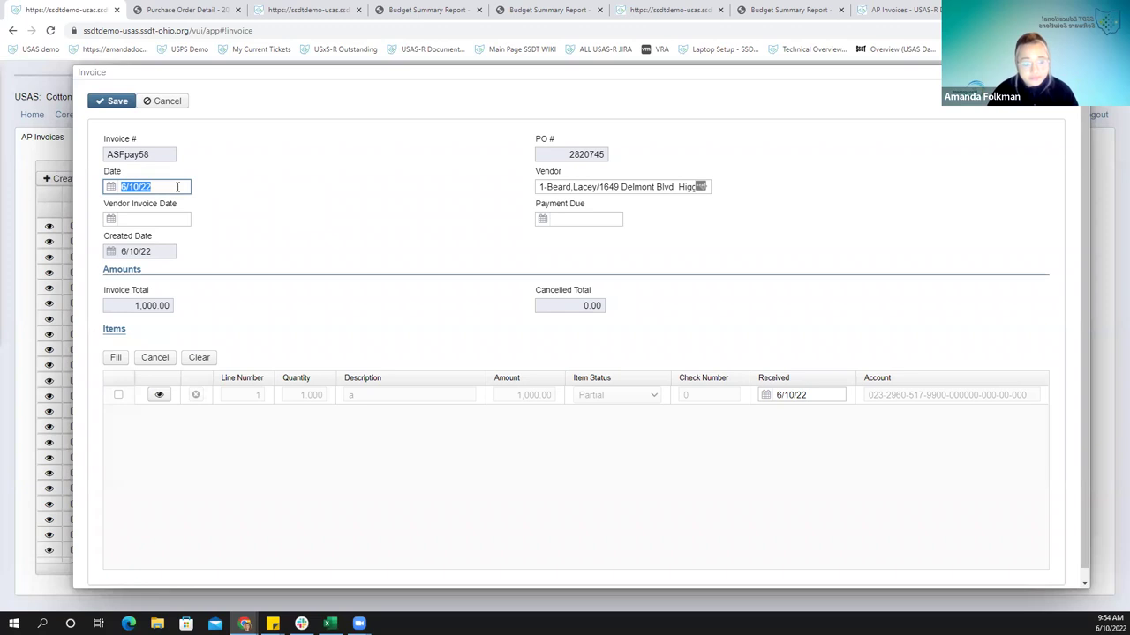
pyautogui.click(156, 217)
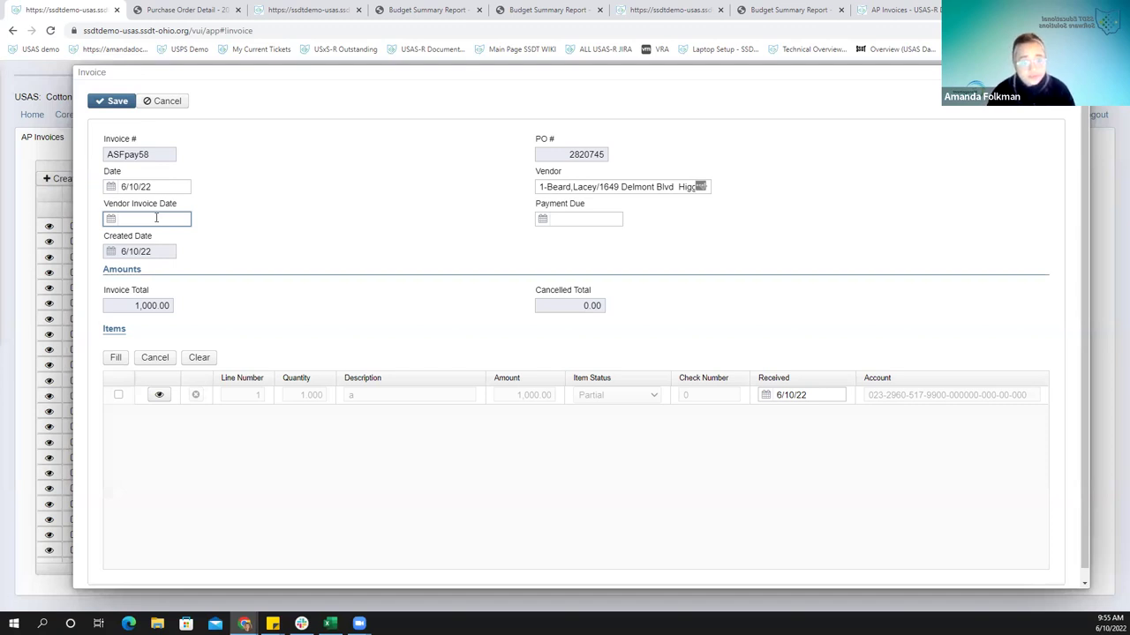
pyautogui.click(604, 220)
pyautogui.click(705, 227)
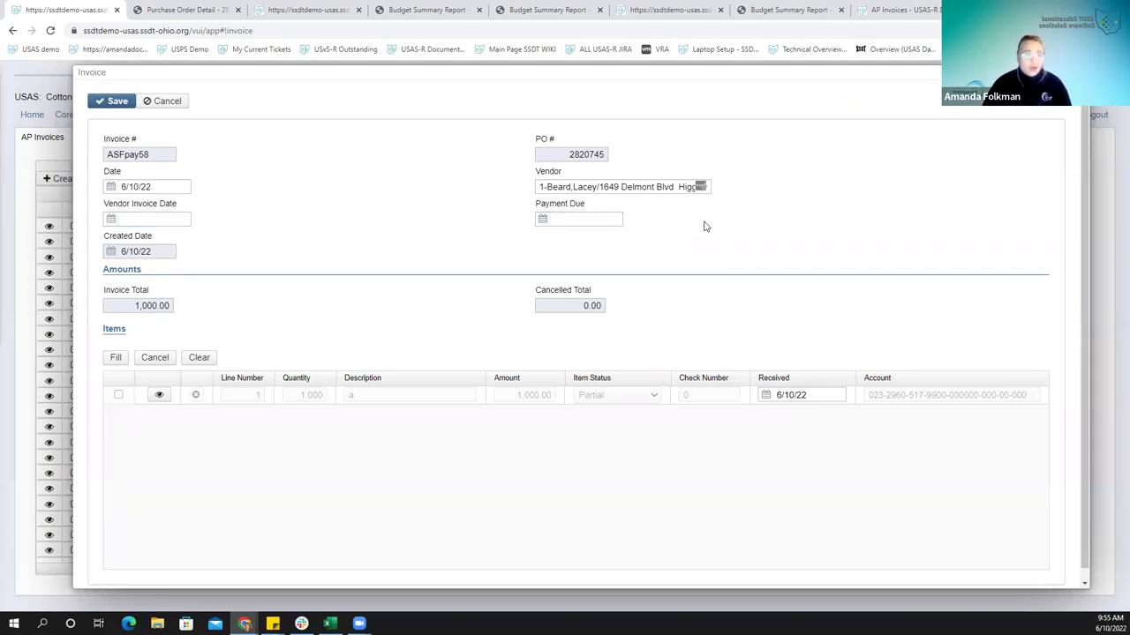
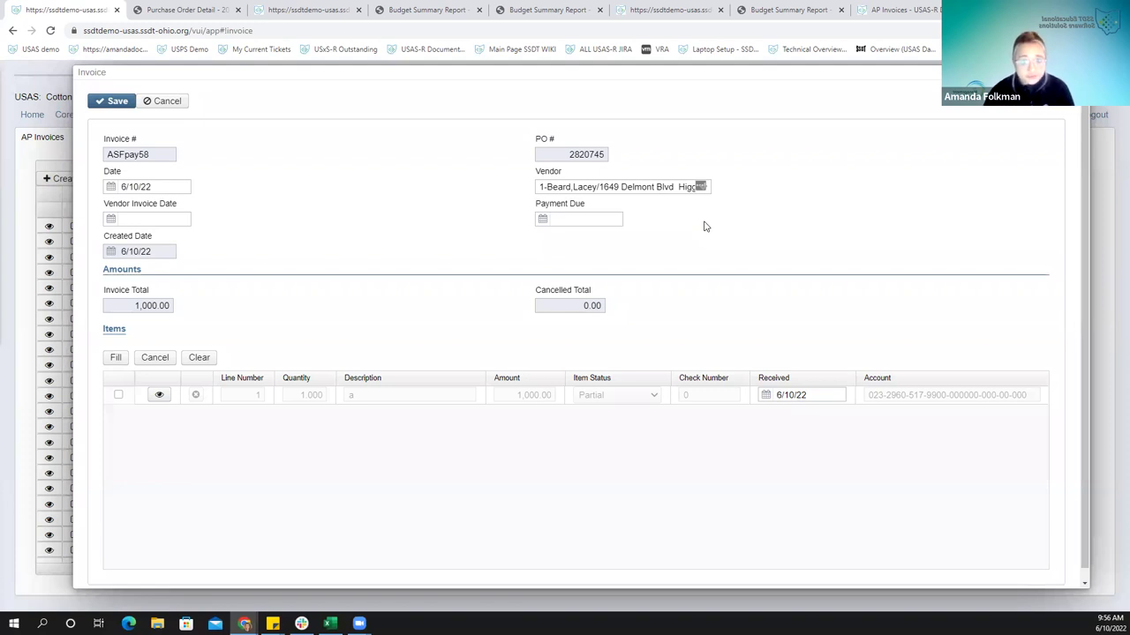
# Review the Payment Due and Created Date fields on invoice ASFpay58
pyautogui.click(584, 220)
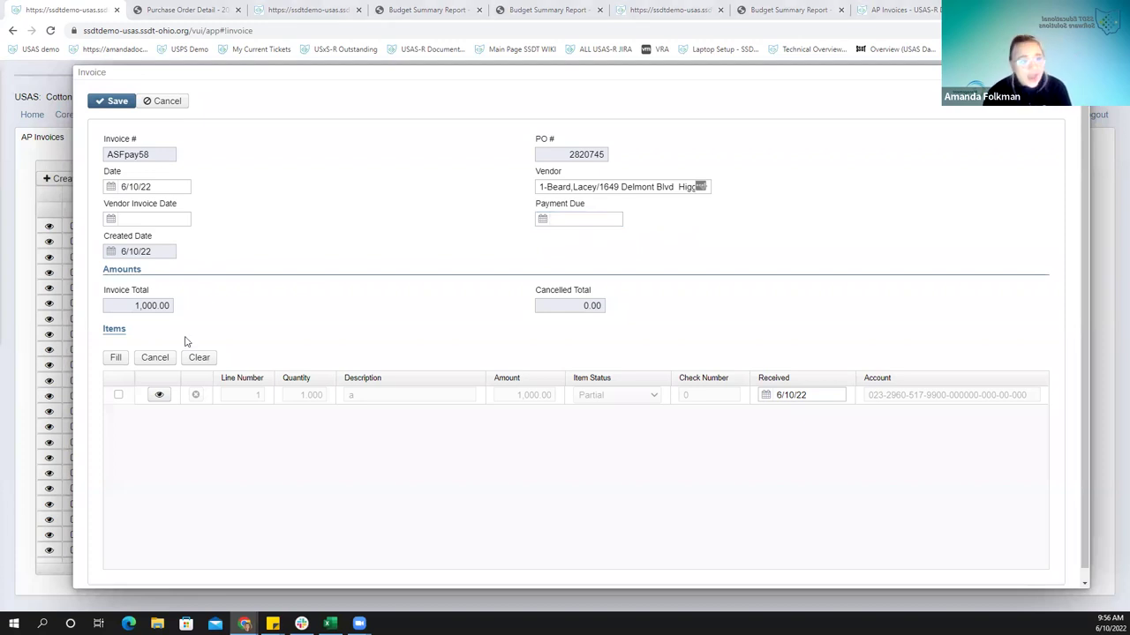
pyautogui.moveTo(129, 250); pyautogui.dragTo(232, 262)
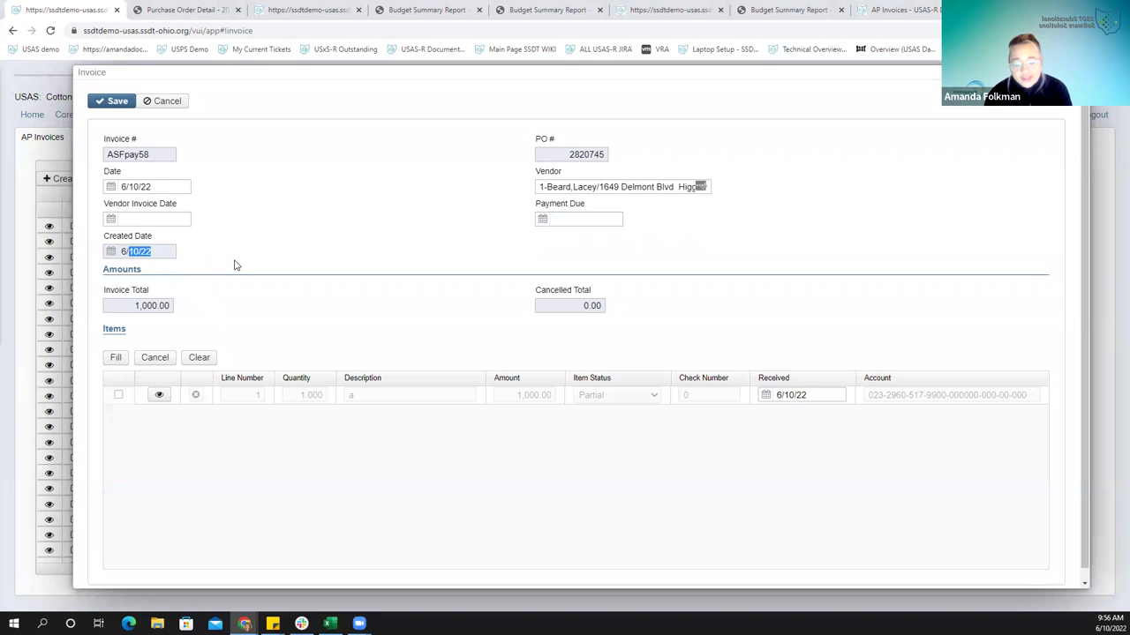
pyautogui.click(169, 268)
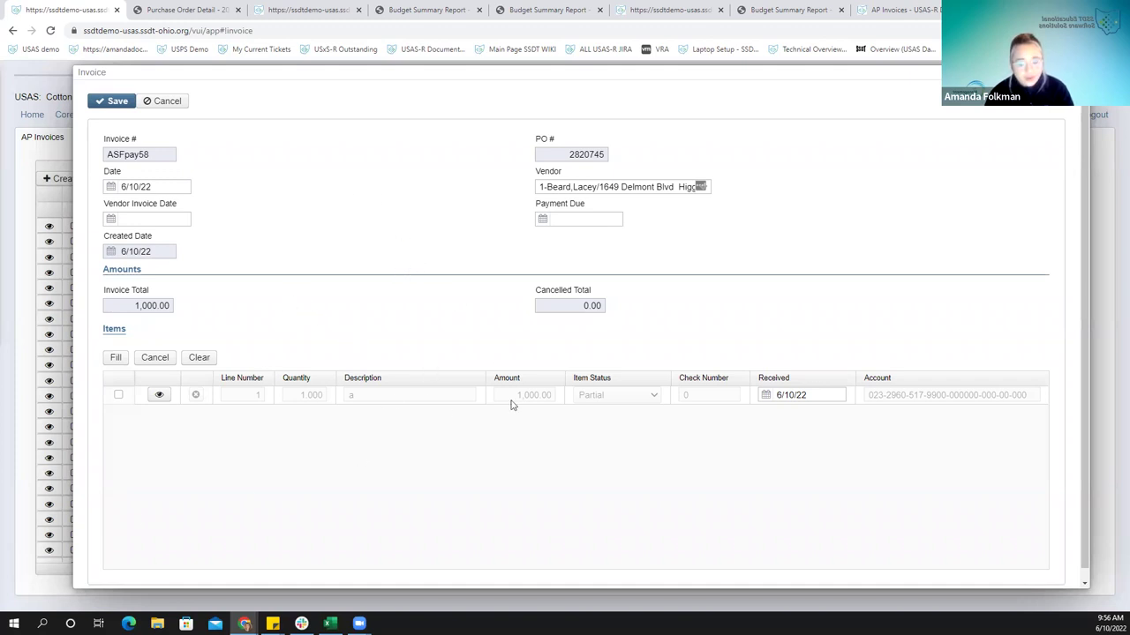
# Set the invoice line item's Received date to 6/1/22 and compare it with the invoice Date
pyautogui.click(830, 394)
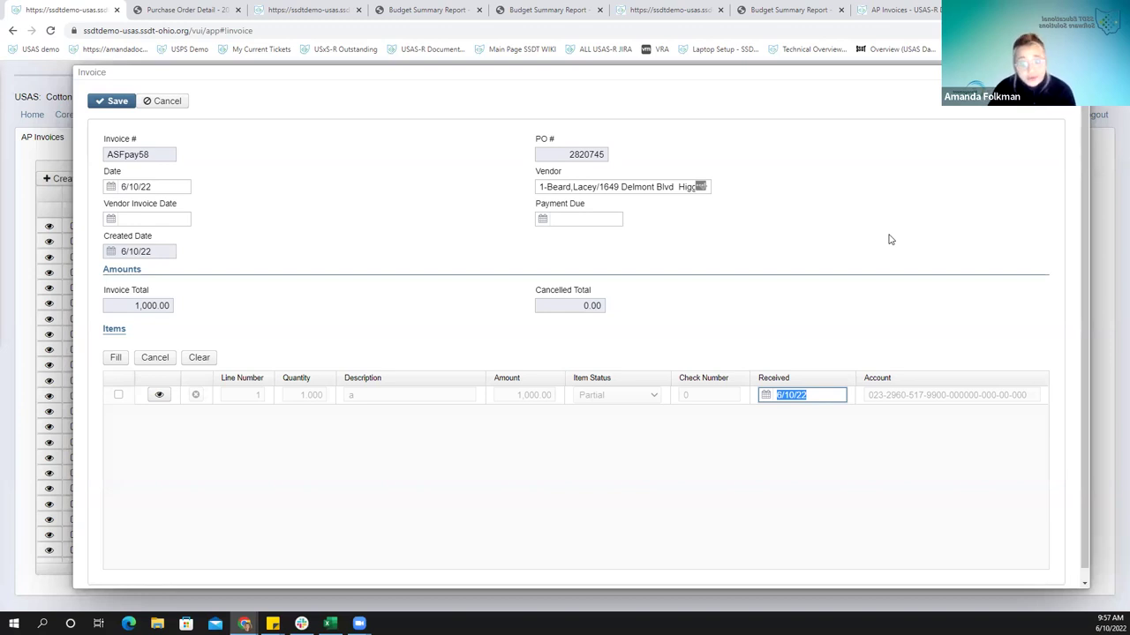
pyautogui.press('BackSpace')
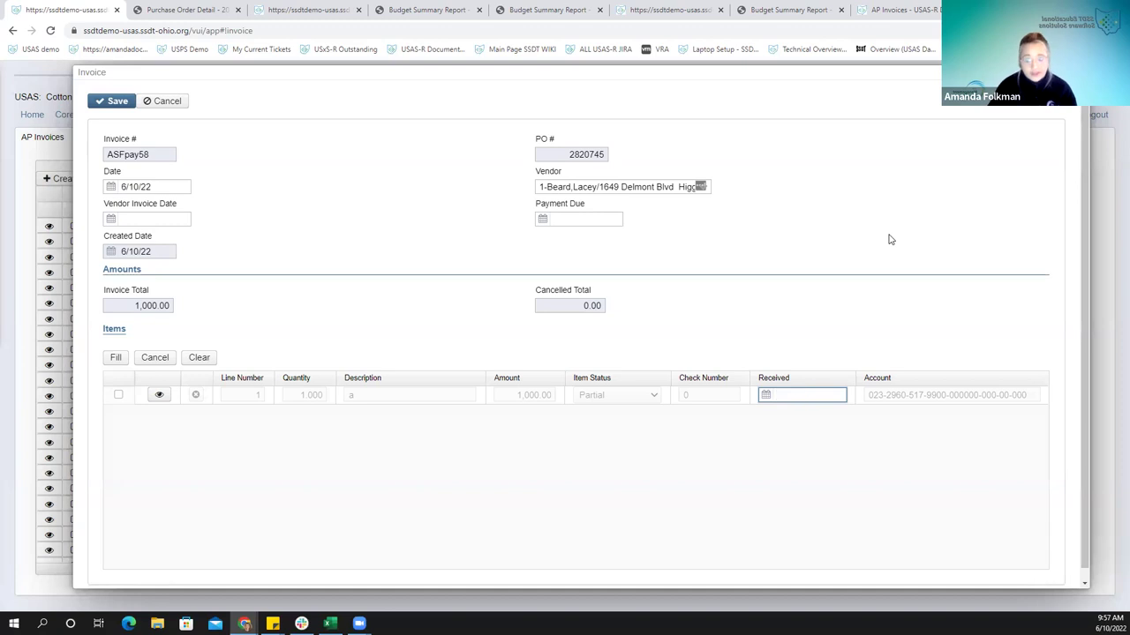
pyautogui.write('6/1/22')
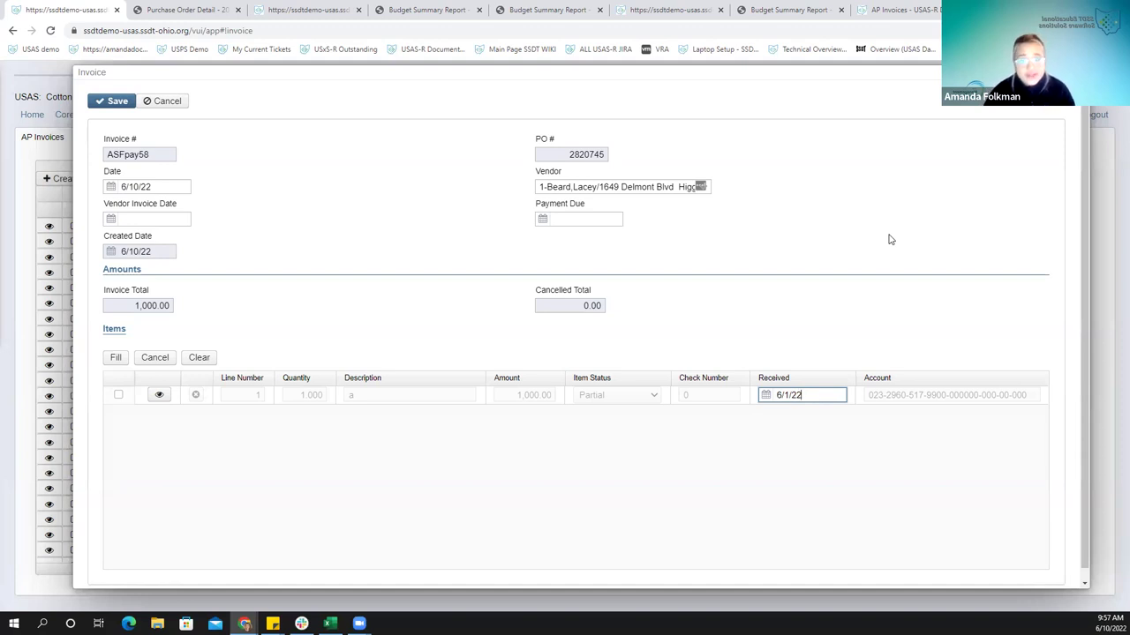
pyautogui.click(128, 187)
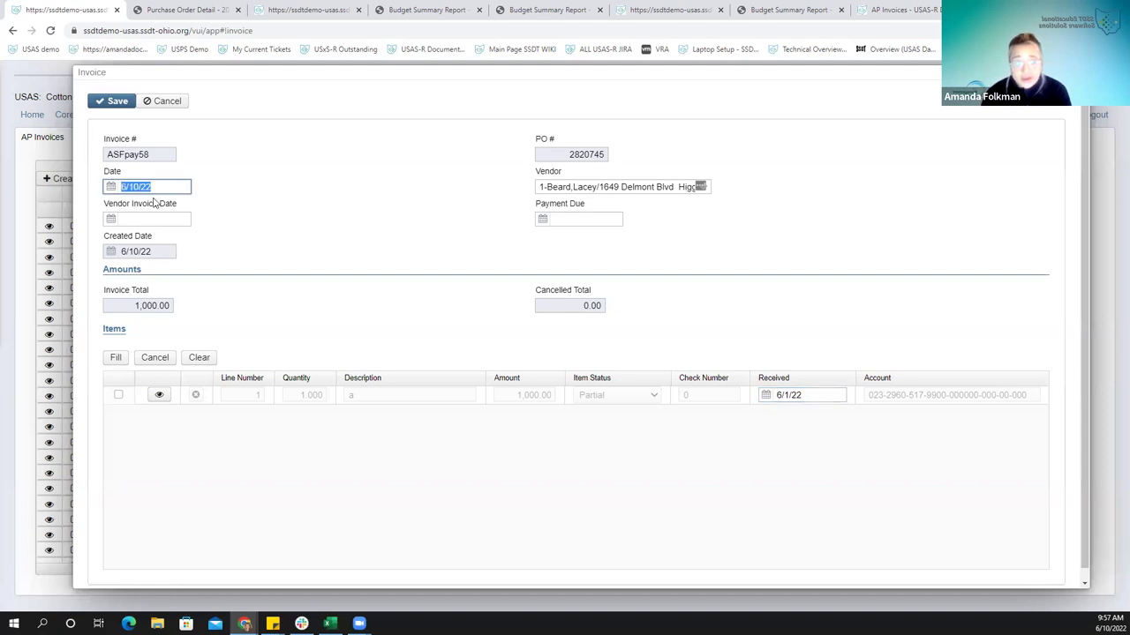
pyautogui.click(809, 397)
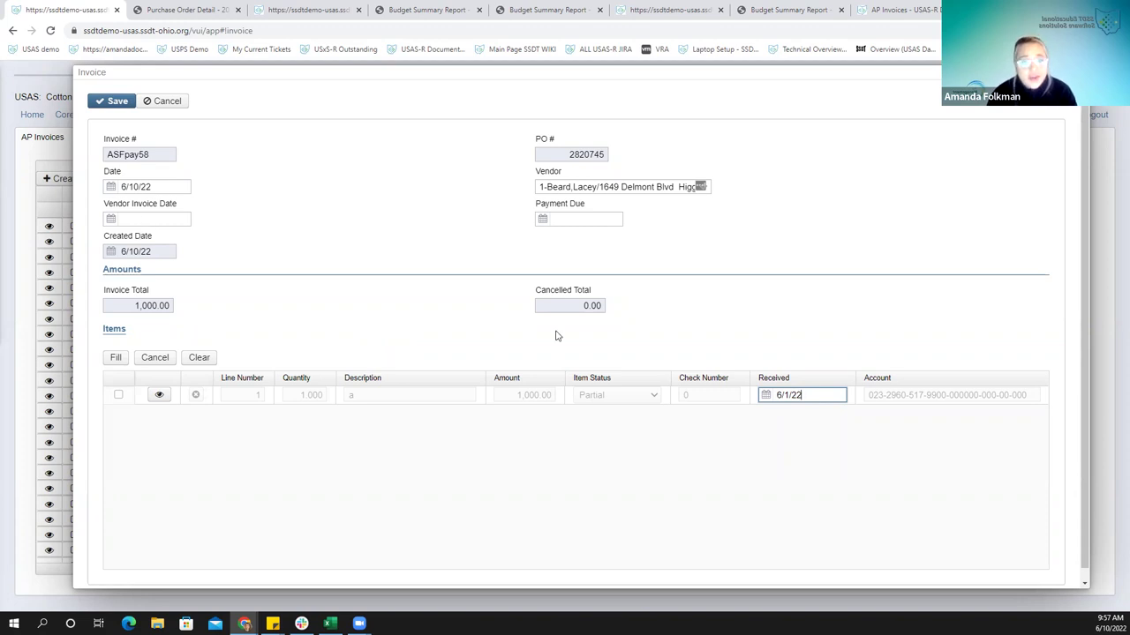
# Compare the line item's Received date with the blank Vendor Invoice Date, and set the Vendor Invoice Date to 5/9/22
pyautogui.click(150, 218)
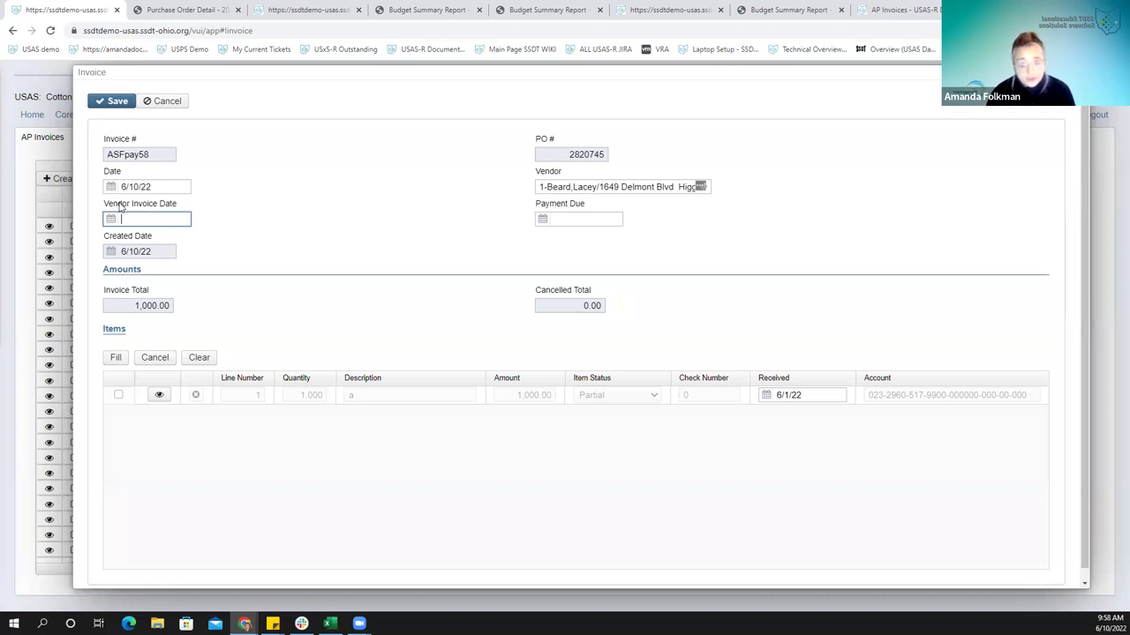
pyautogui.moveTo(812, 395); pyautogui.dragTo(767, 411)
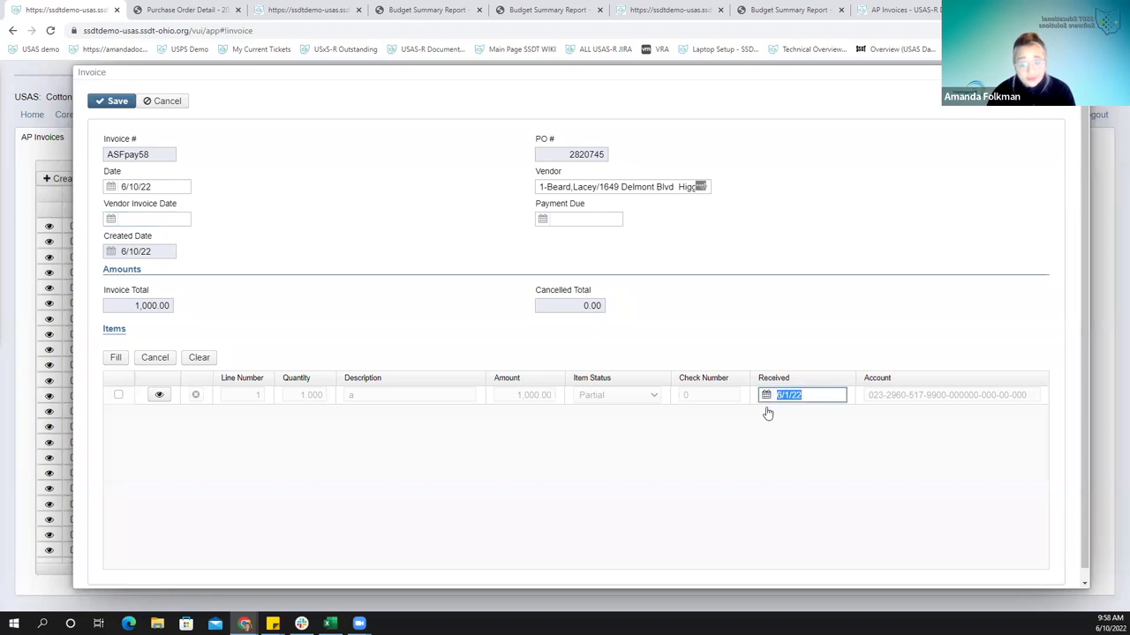
pyautogui.click(133, 219)
pyautogui.write('5')
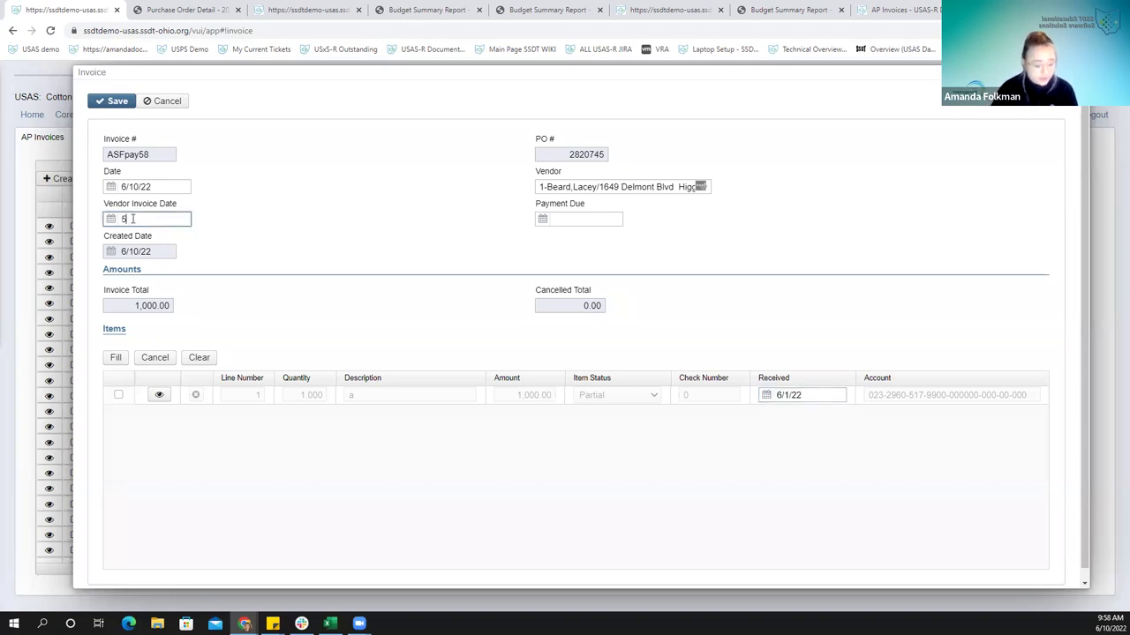
pyautogui.write('/9/22')
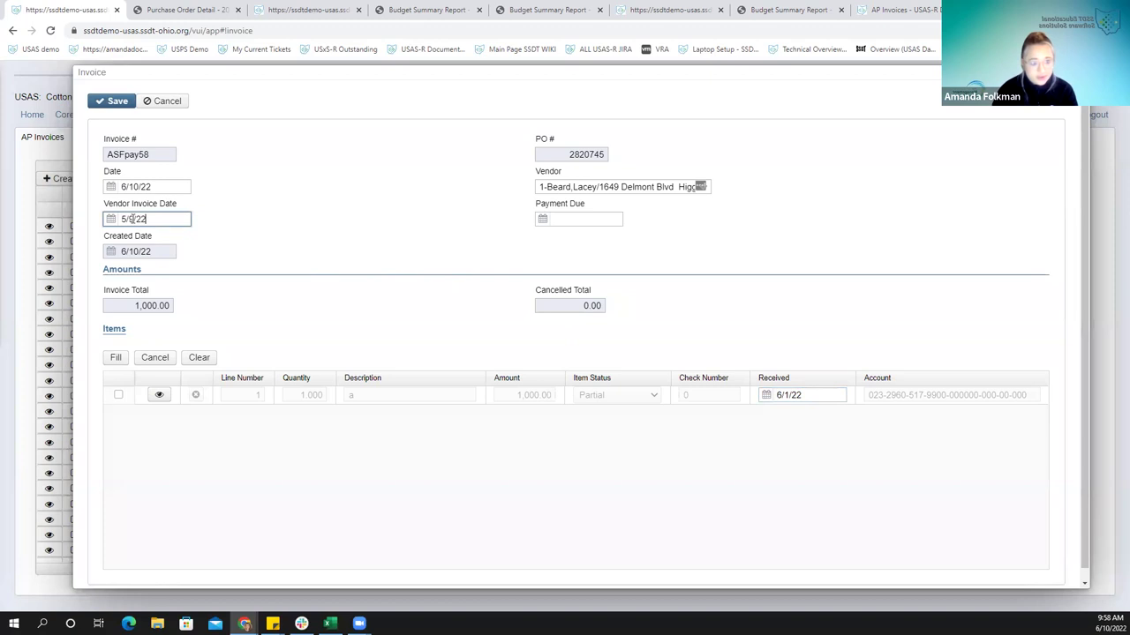
# Clear the Received date of the invoice's line item
pyautogui.moveTo(821, 394); pyautogui.dragTo(761, 388)
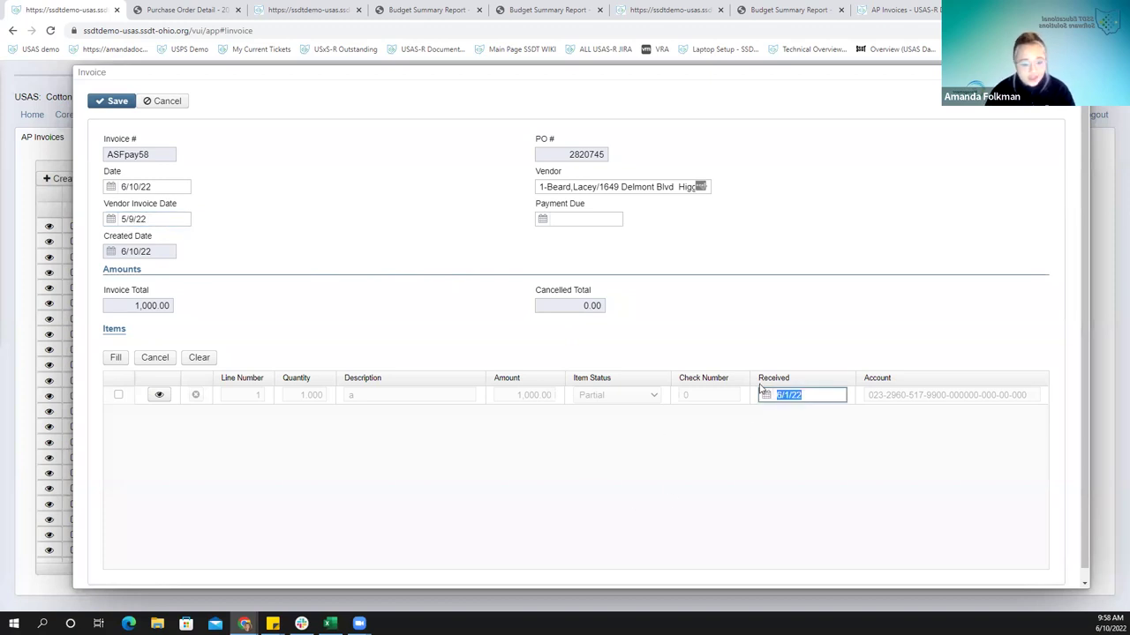
pyautogui.press('BackSpace')
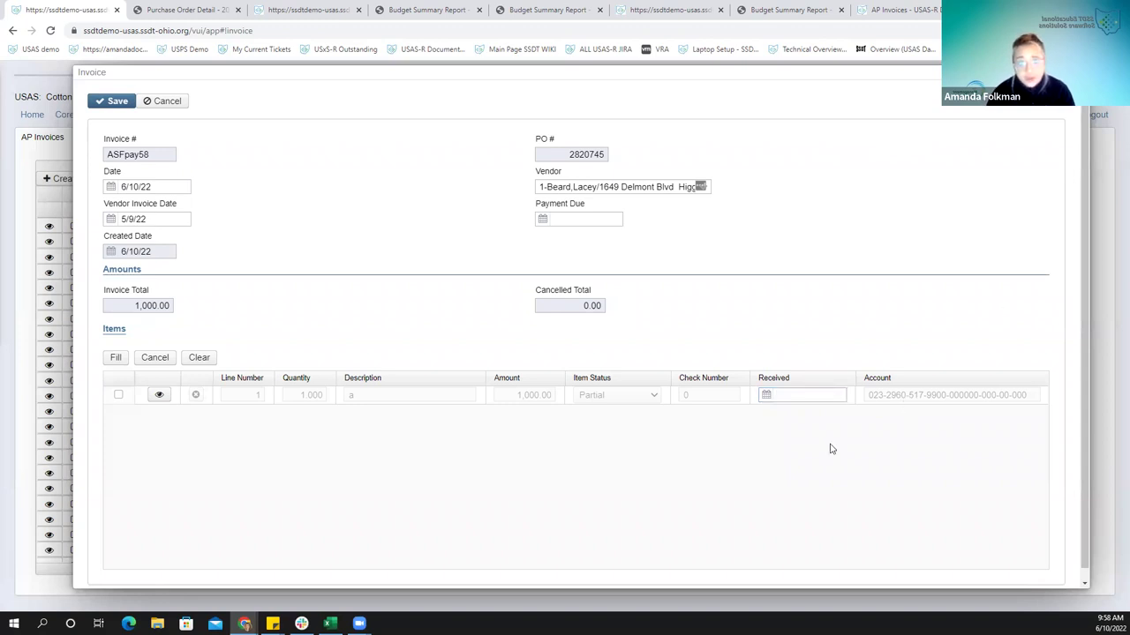
pyautogui.press('Escape')
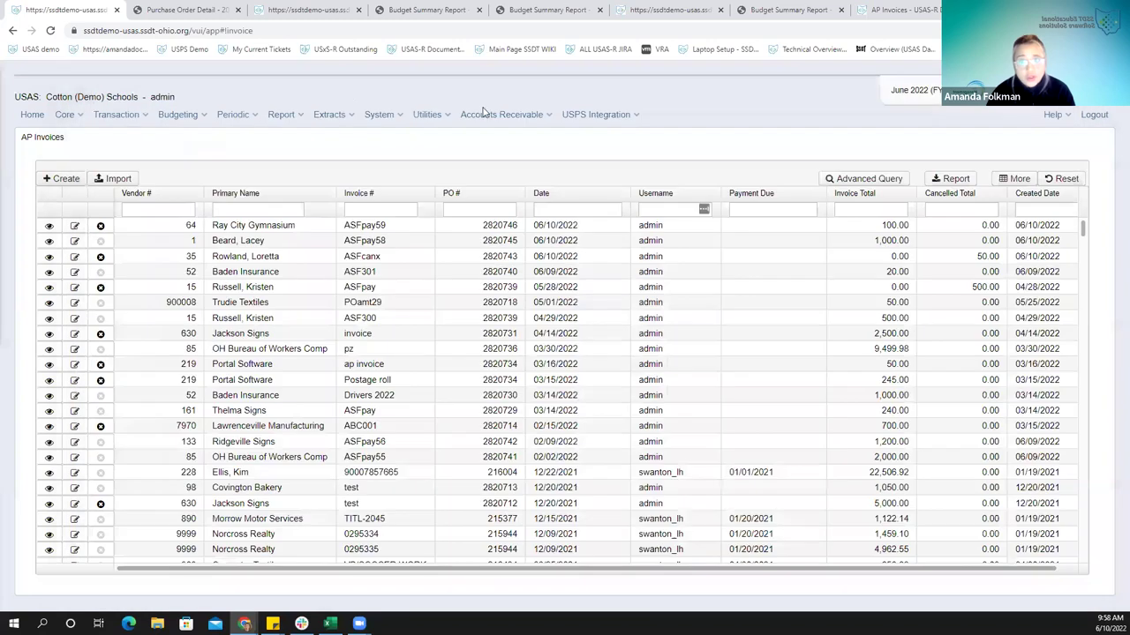
# Switch to the USAS-R documentation wiki and open the Canned Reports page from the user manual's Report section
pyautogui.click(873, 17)
pyautogui.click(20, 114)
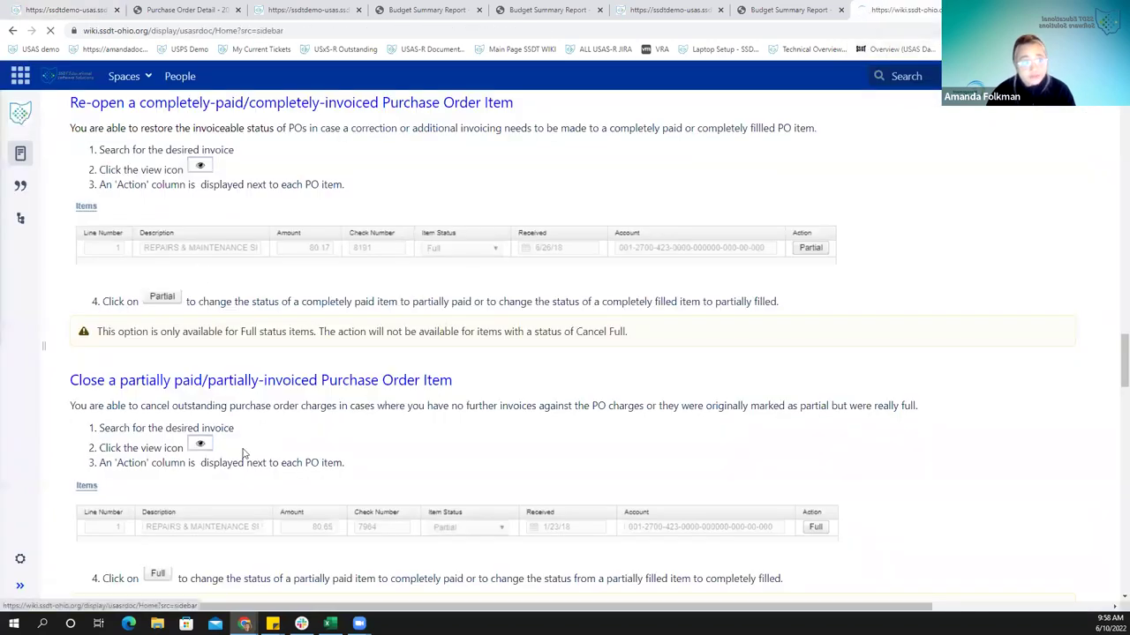
pyautogui.scroll(-1, 168, 357)
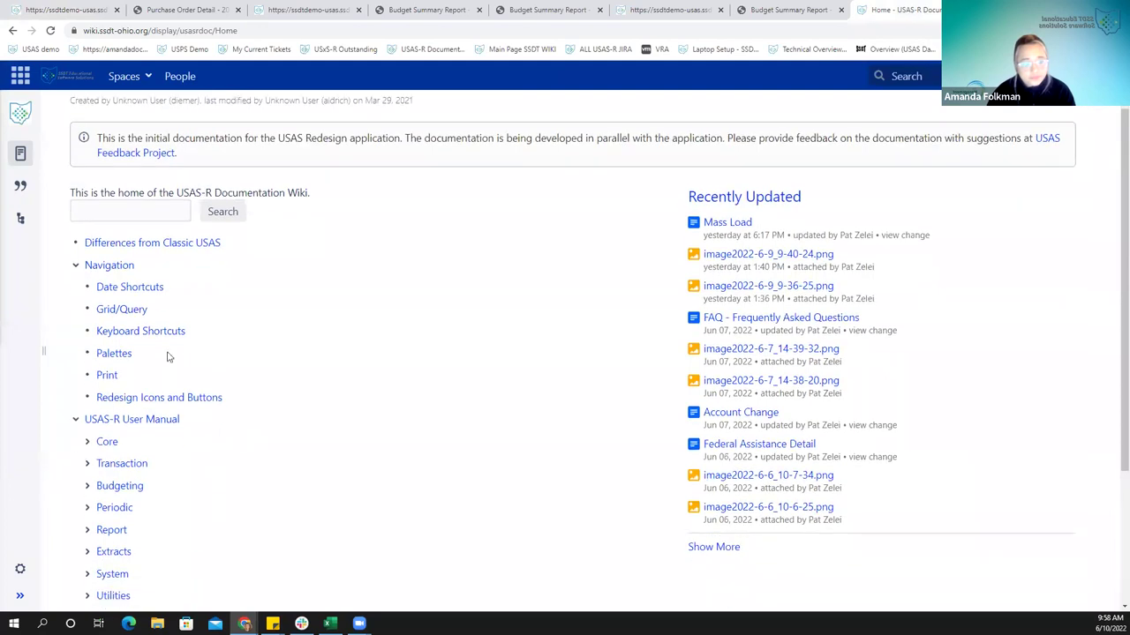
pyautogui.scroll(-2, 150, 375)
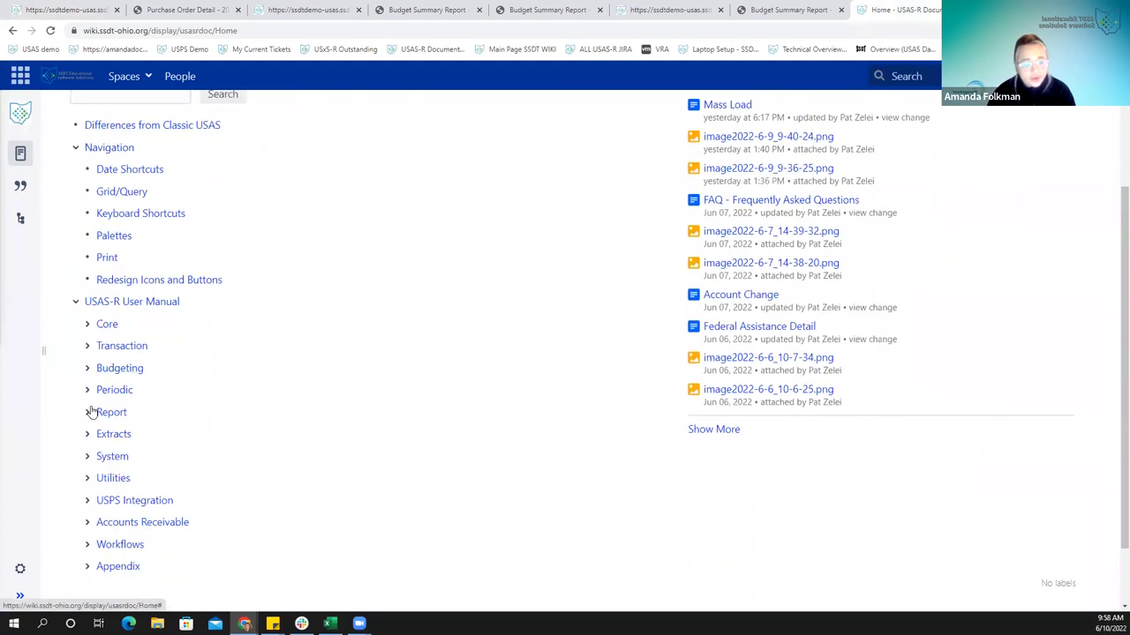
pyautogui.click(91, 412)
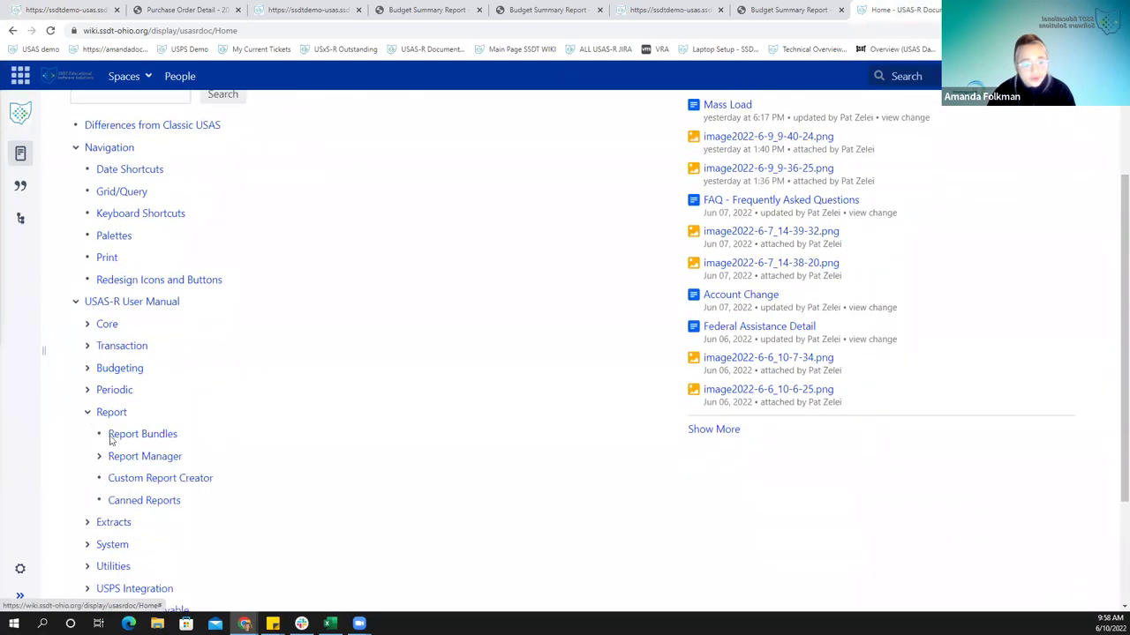
pyautogui.click(135, 503)
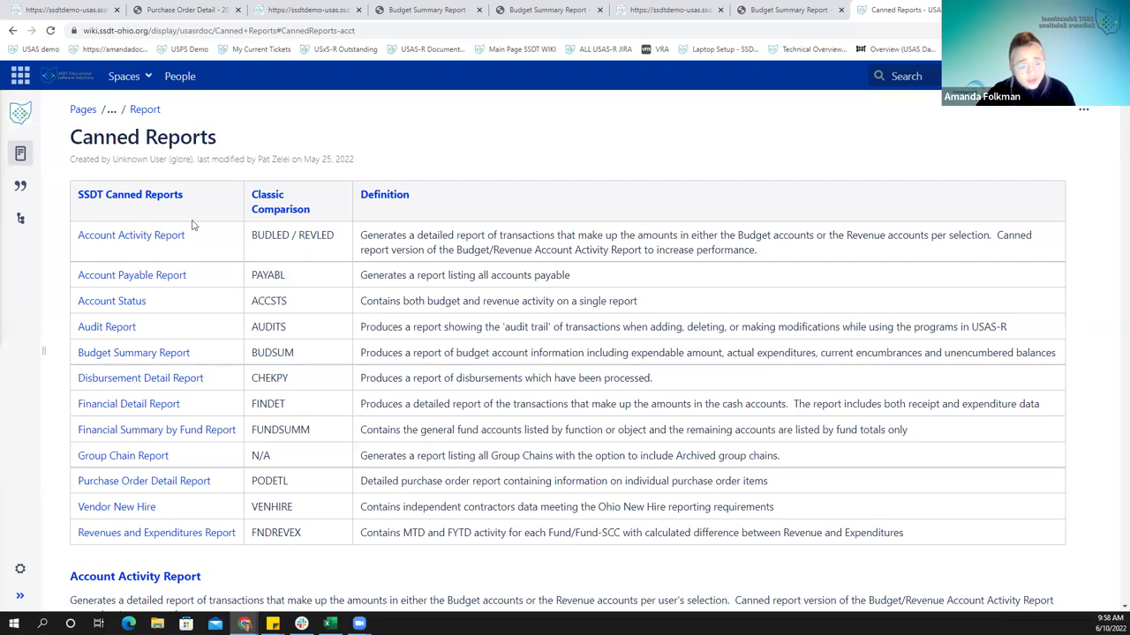
# Read how the Account Payable Report uses the received date and payment date to determine payable amounts
pyautogui.scroll(-5, 155, 313)
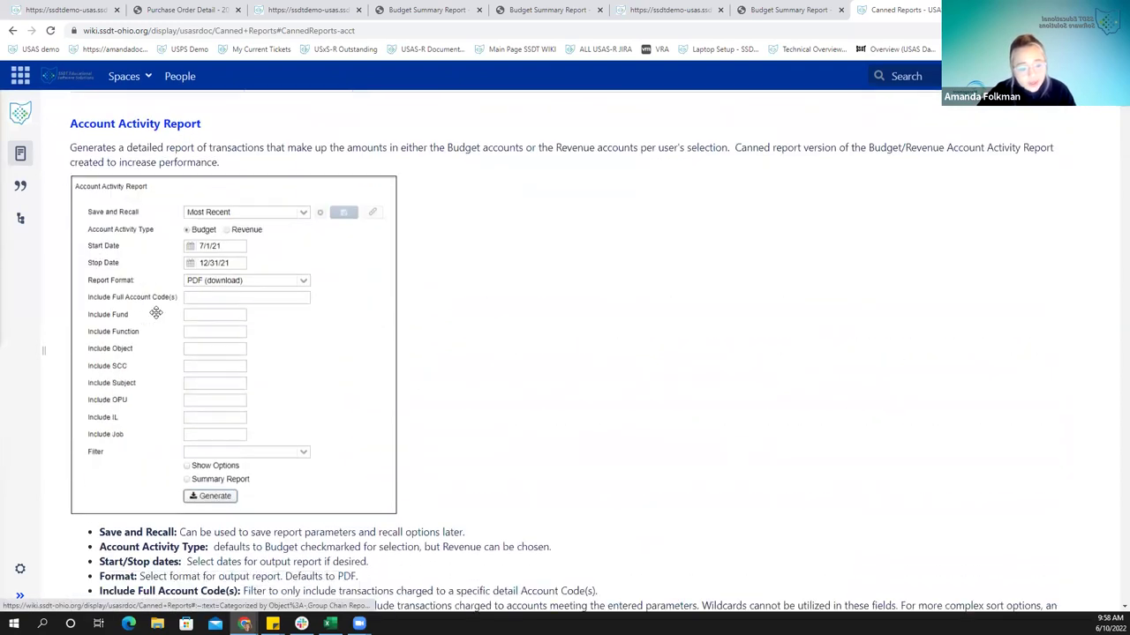
pyautogui.scroll(-15, 155, 313)
pyautogui.scroll(-4, 155, 312)
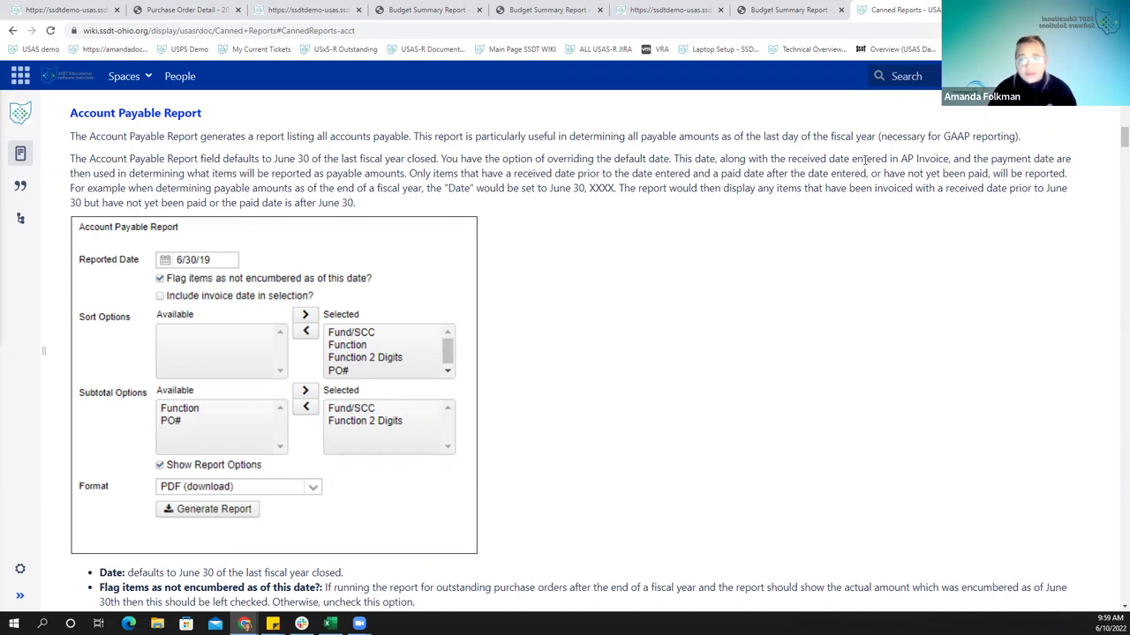
pyautogui.moveTo(676, 159); pyautogui.dragTo(878, 159)
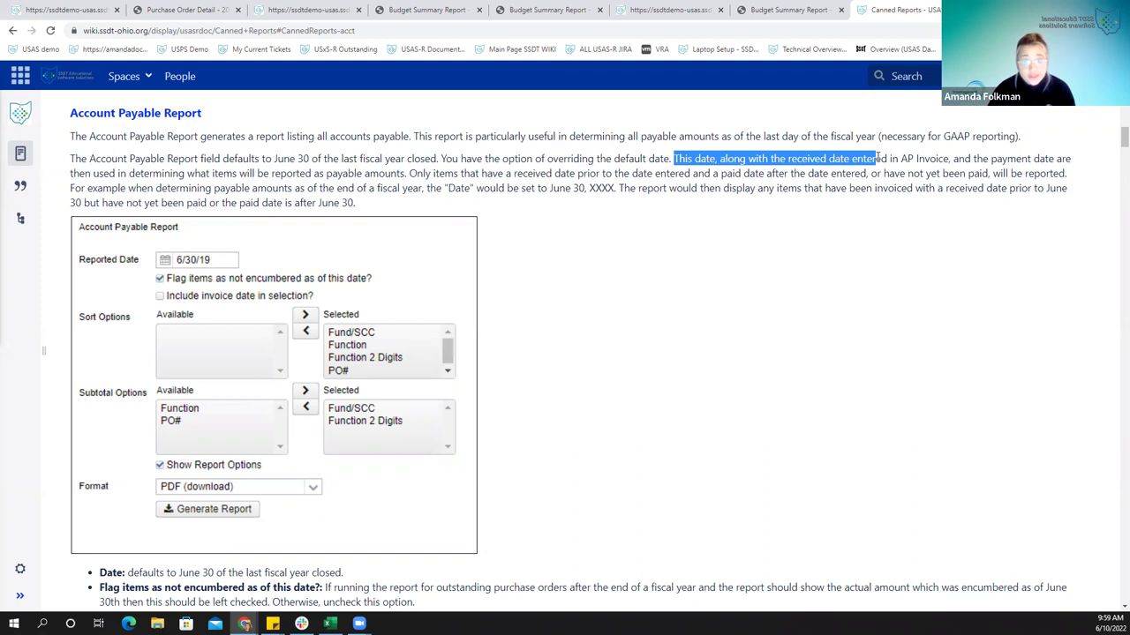
pyautogui.moveTo(878, 157); pyautogui.dragTo(944, 160)
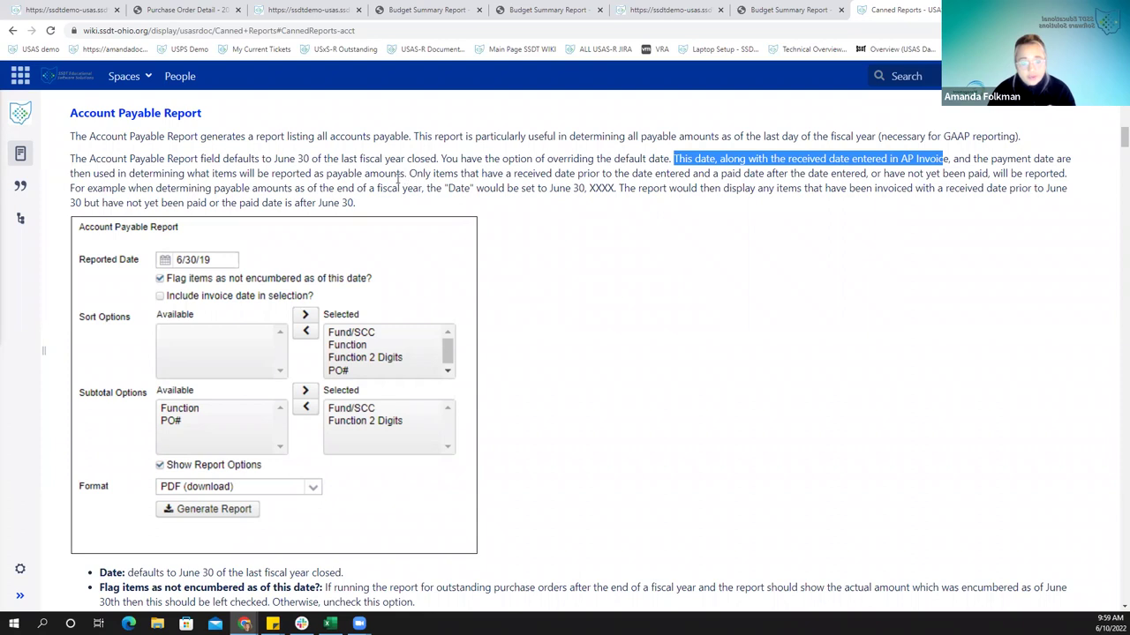
pyautogui.moveTo(991, 159); pyautogui.dragTo(1054, 163)
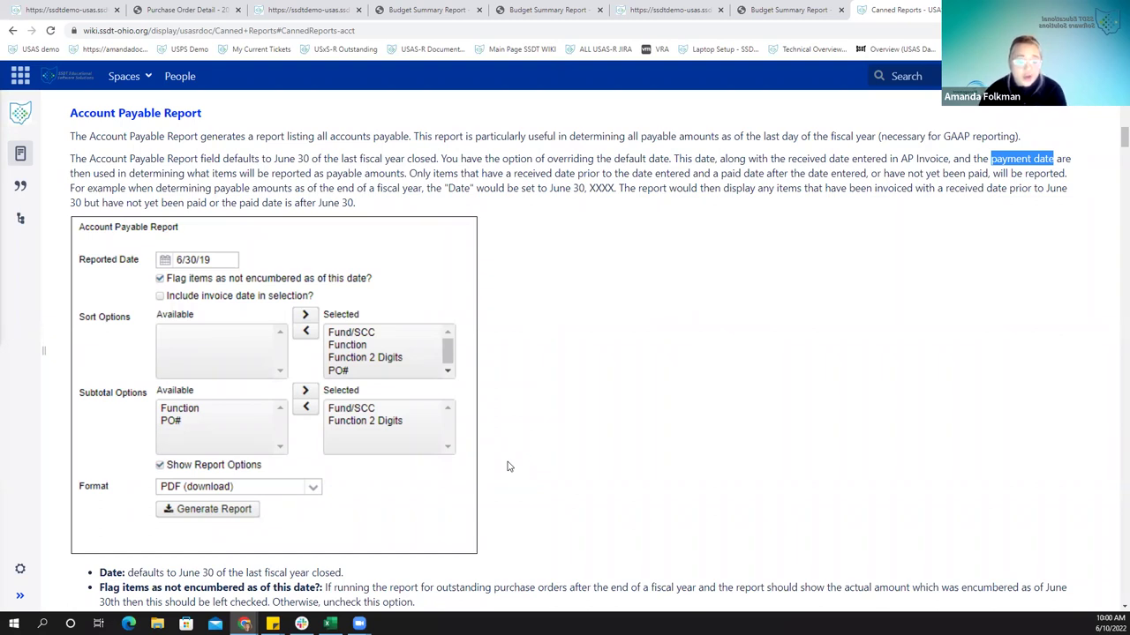
# Return to the open invoice ASFpay58 and review its Date, Vendor Invoice Date and line item Received fields
pyautogui.click(72, 10)
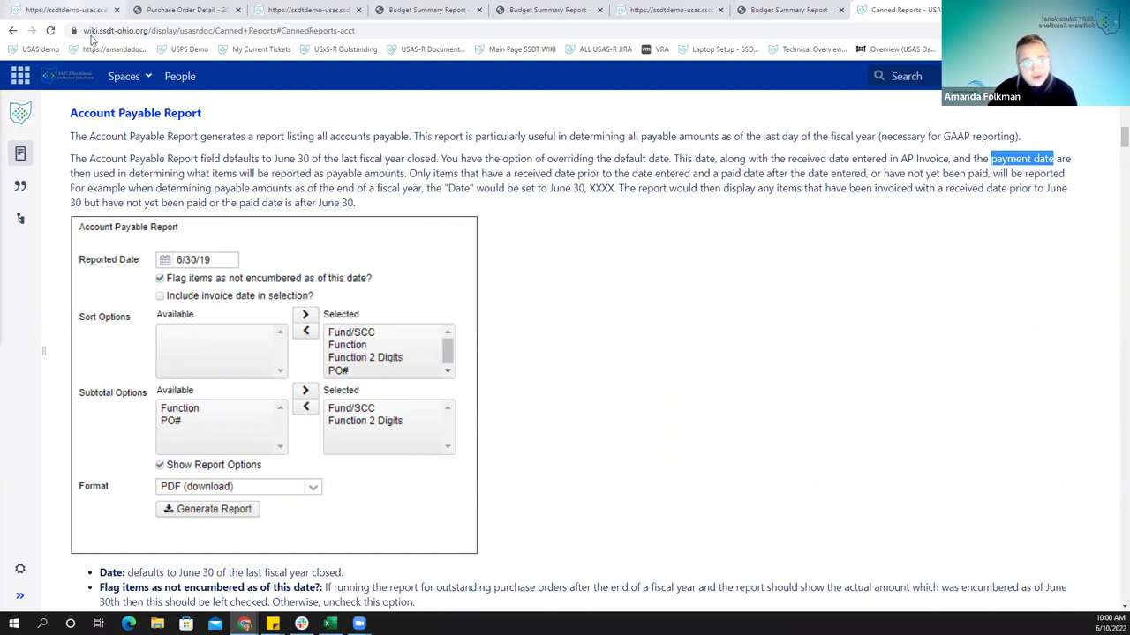
pyautogui.click(282, 10)
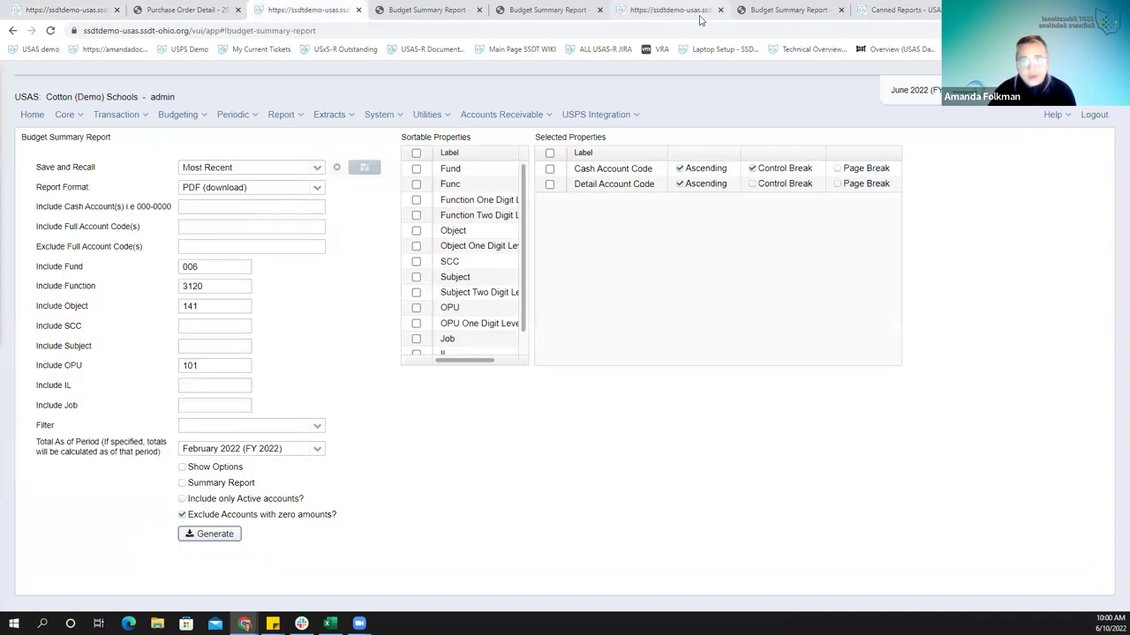
pyautogui.click(670, 9)
pyautogui.click(70, 9)
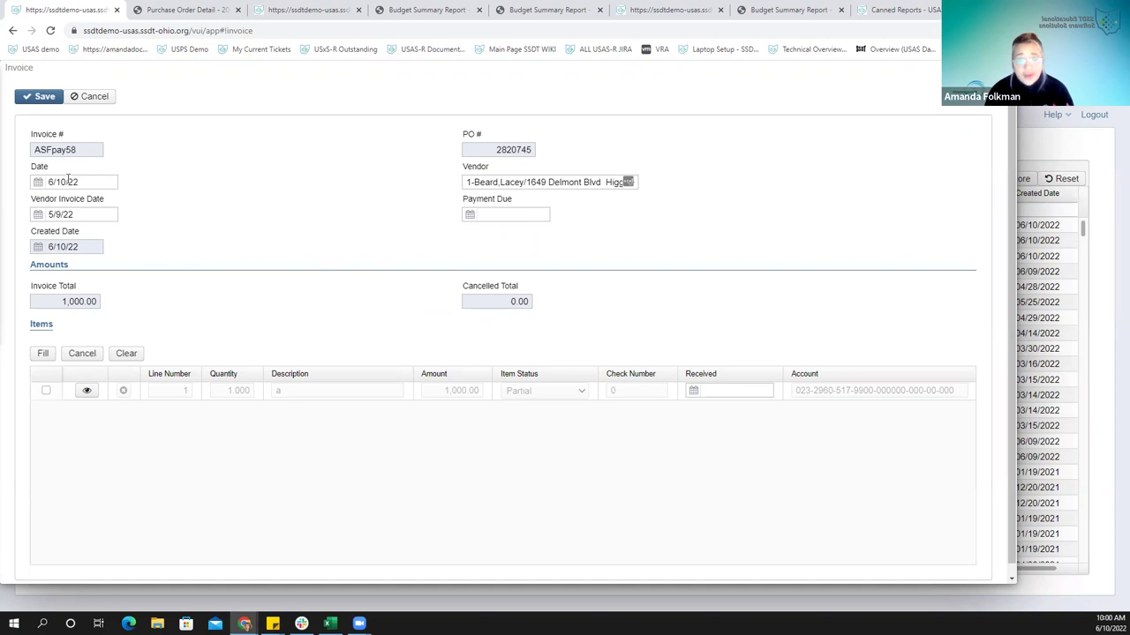
pyautogui.click(53, 215)
pyautogui.moveTo(55, 215); pyautogui.dragTo(75, 214)
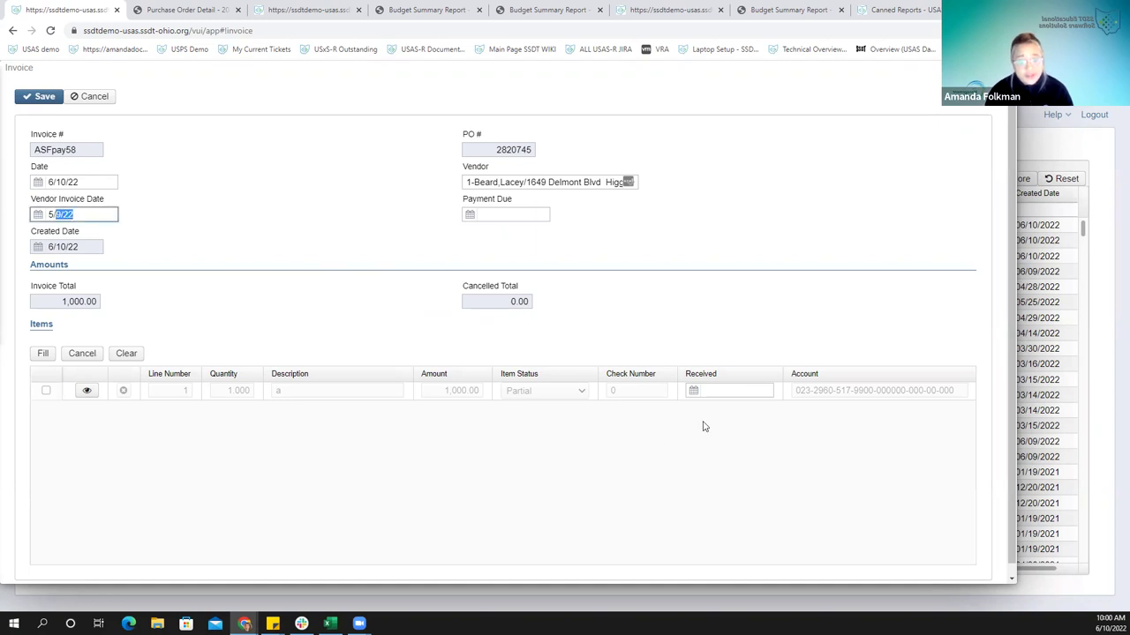
pyautogui.click(728, 390)
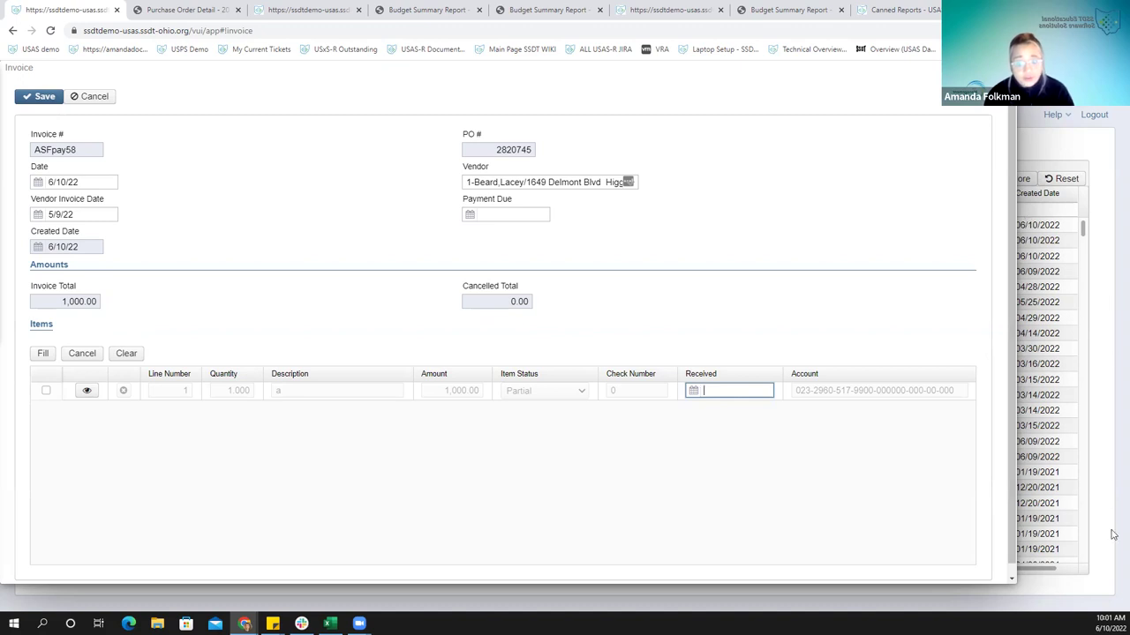
pyautogui.click(105, 180)
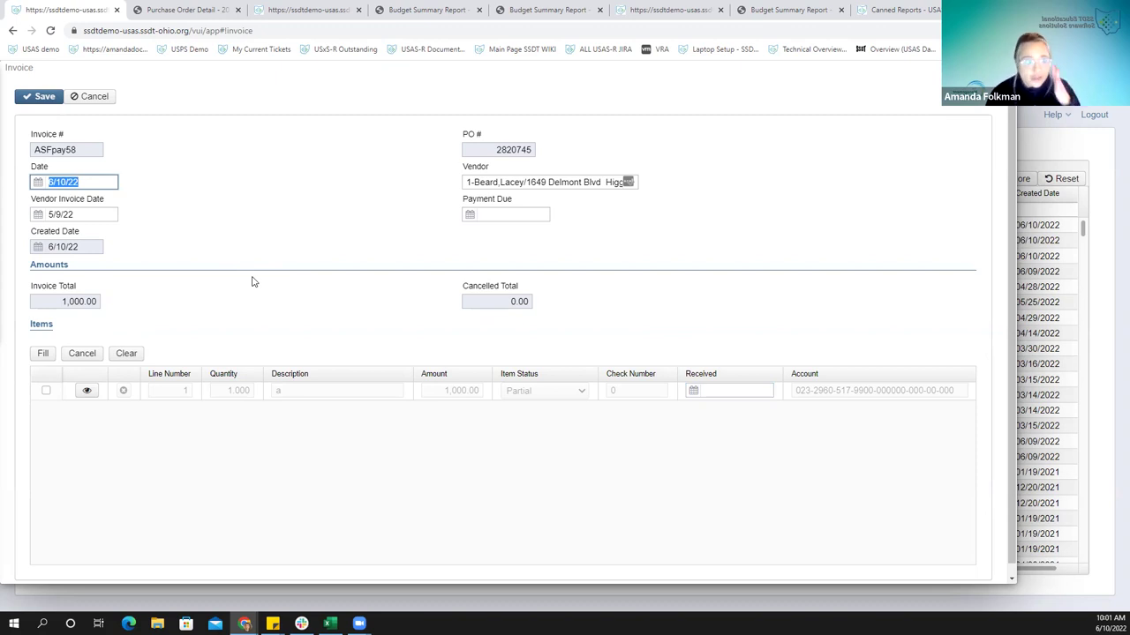
pyautogui.click(97, 212)
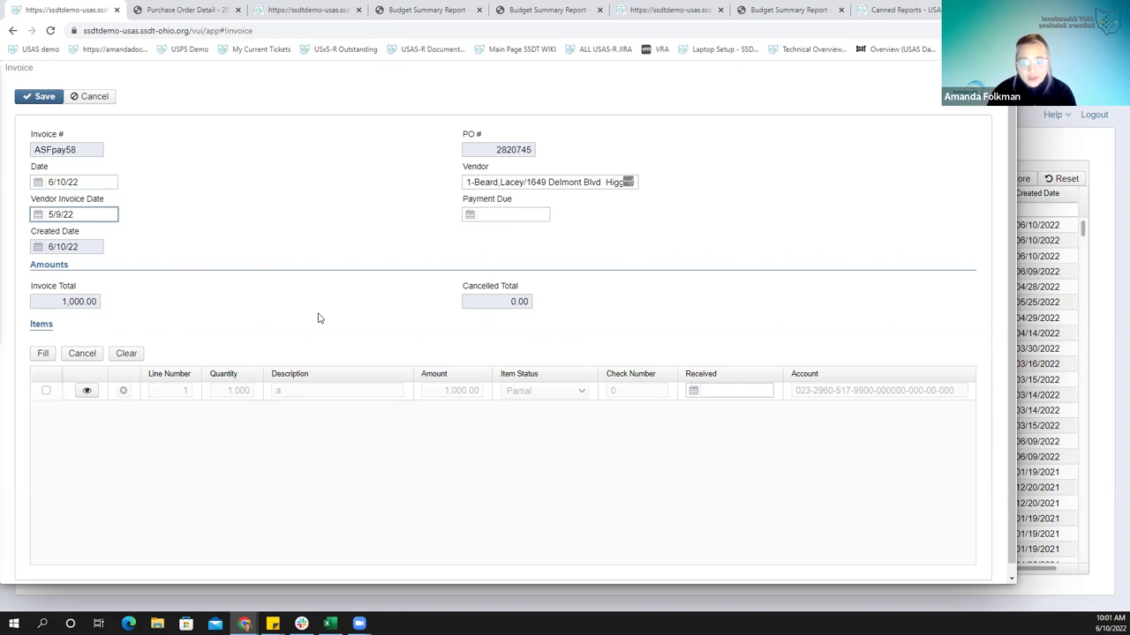
# Close invoice ASFpay58 without saving and open the system Rules list
pyautogui.click(1015, 53)
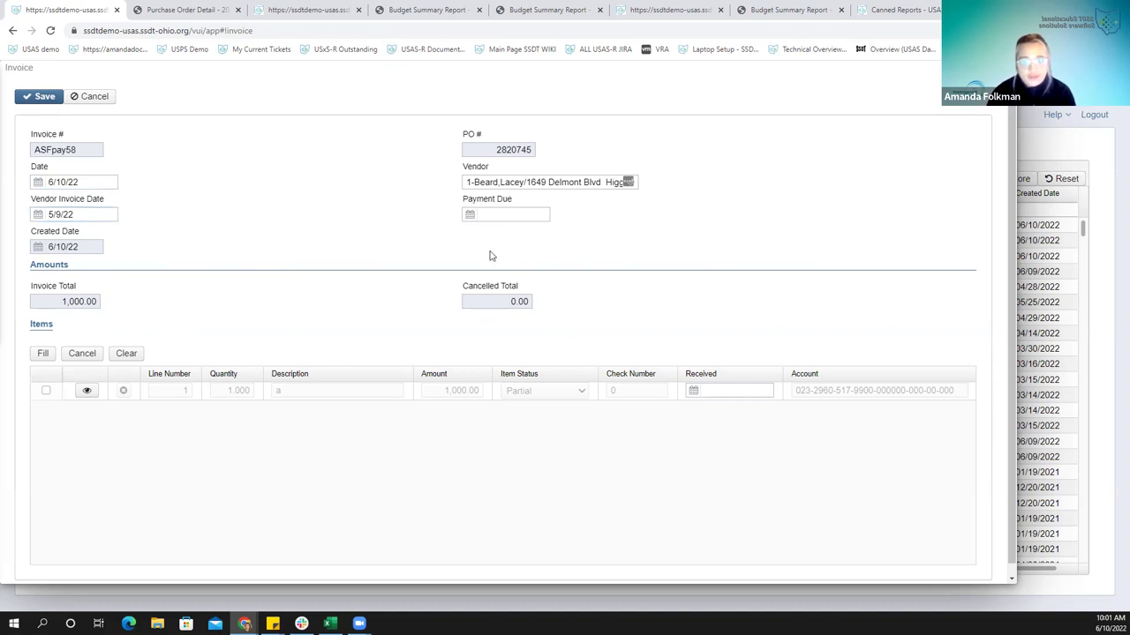
pyautogui.click(379, 114)
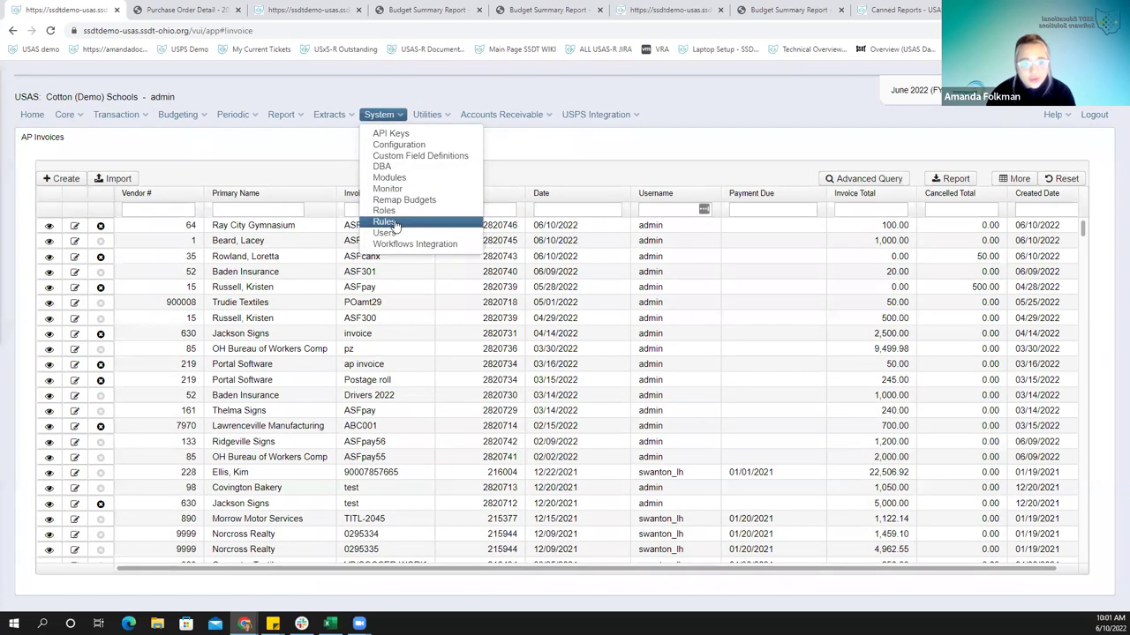
pyautogui.click(386, 222)
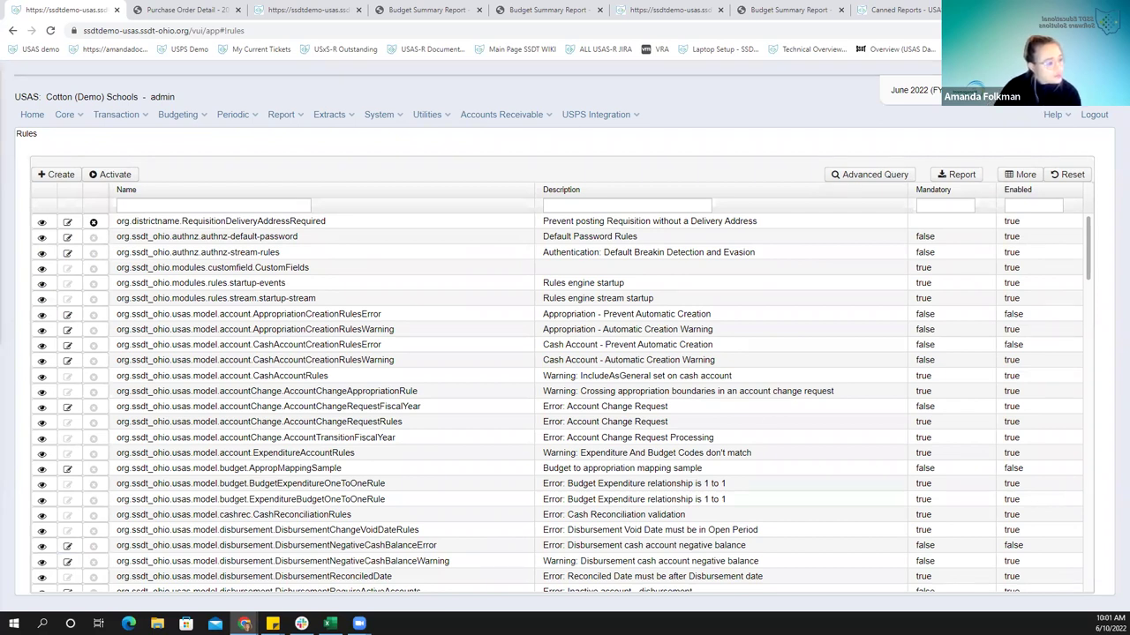
# Filter the rules by the description %vendor%
pyautogui.click(595, 204)
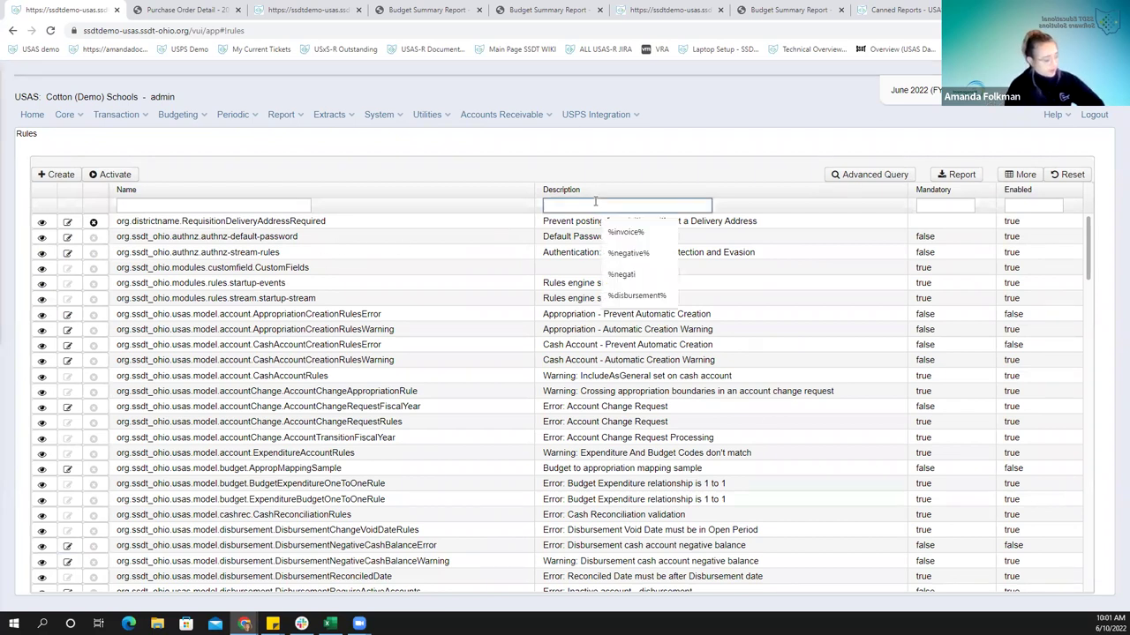
pyautogui.write('%')
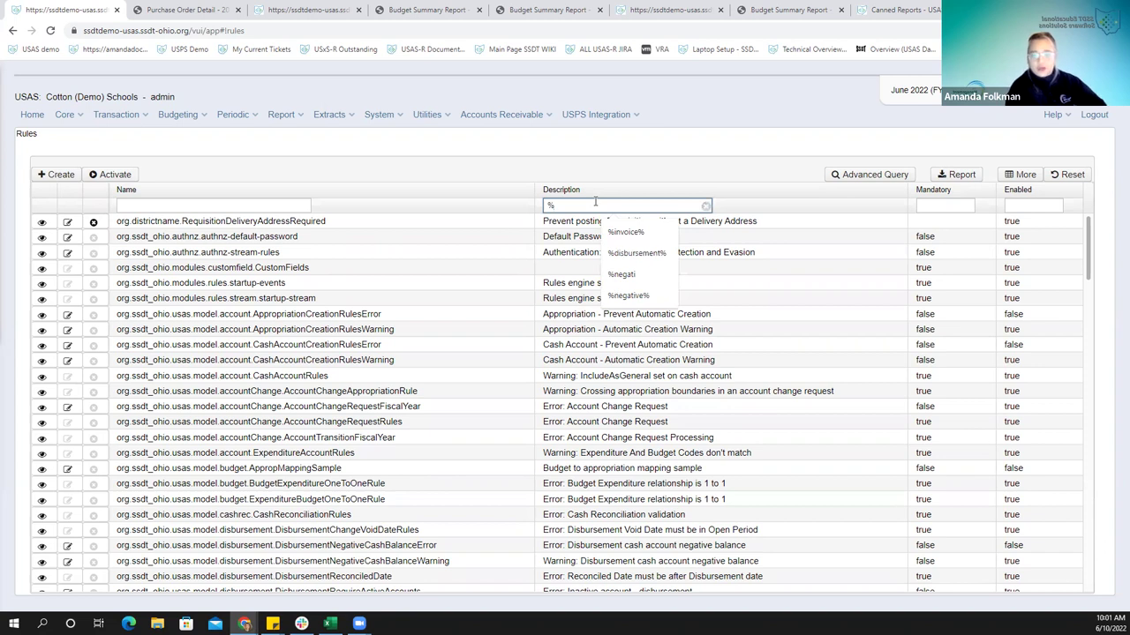
pyautogui.write('vendor%')
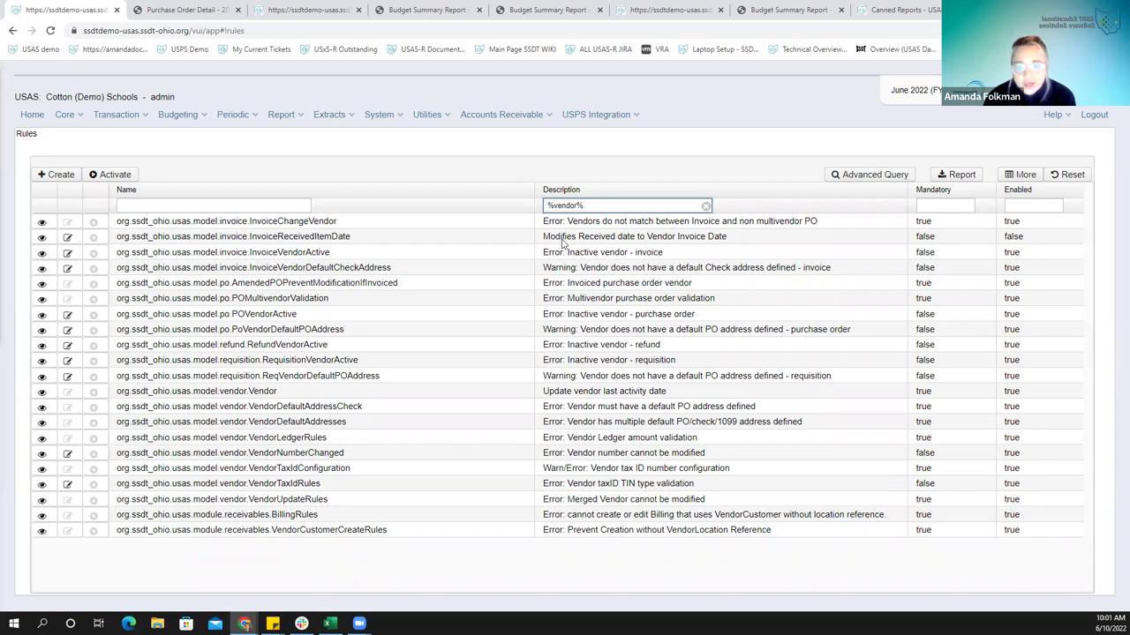
# Review the InvoiceReceivedItemDate rule and its Enabled option in view and edit mode, then close it without saving
pyautogui.click(676, 239)
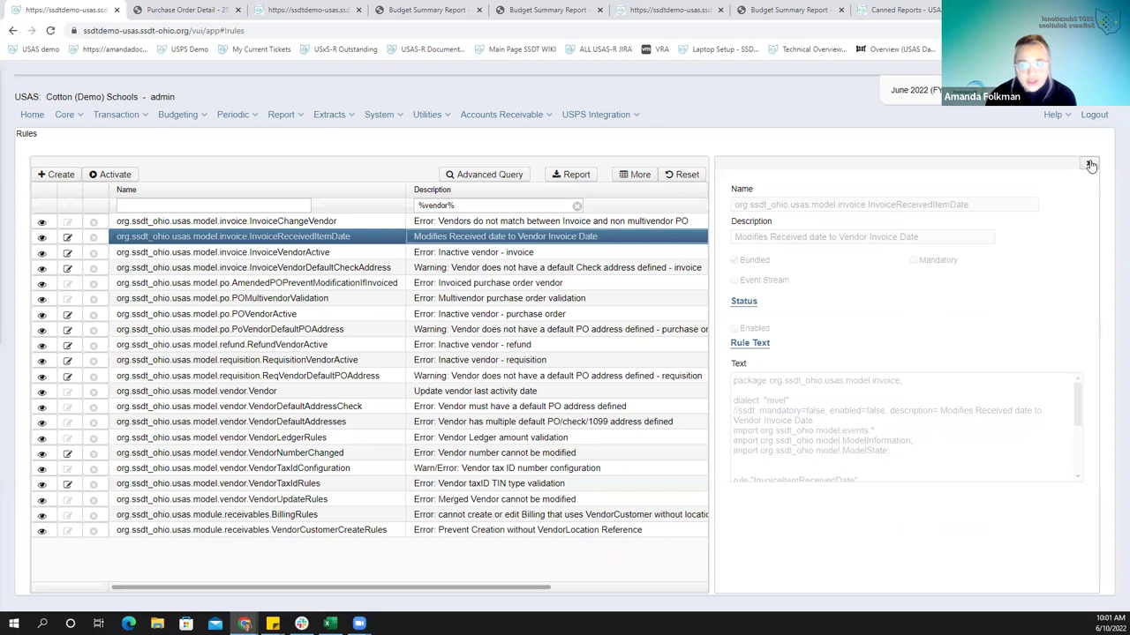
pyautogui.click(1090, 165)
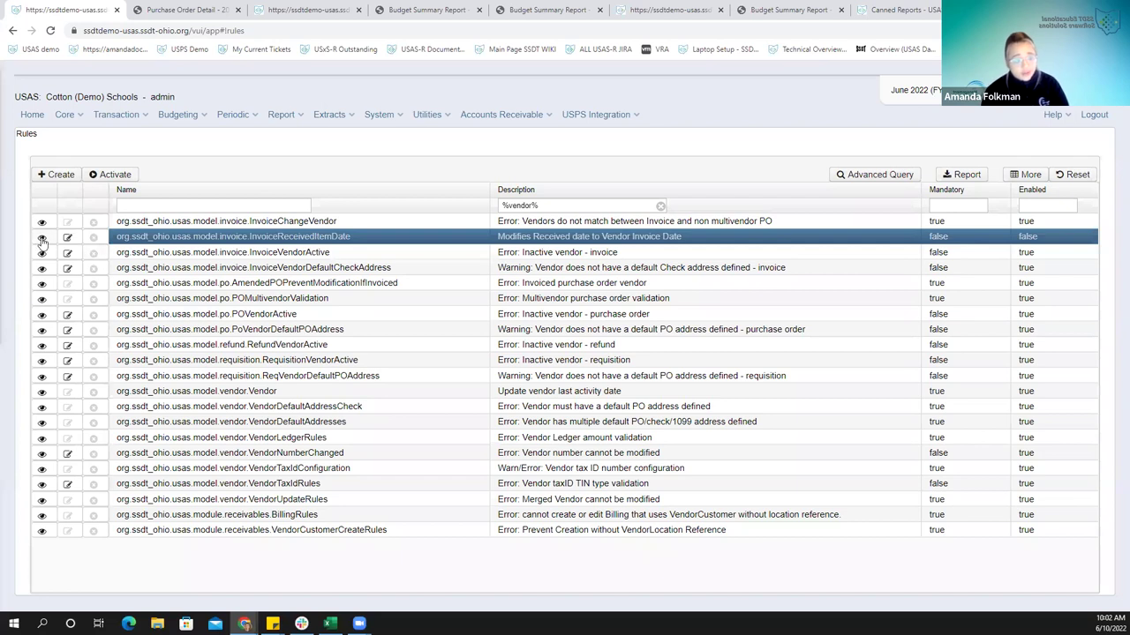
pyautogui.click(67, 236)
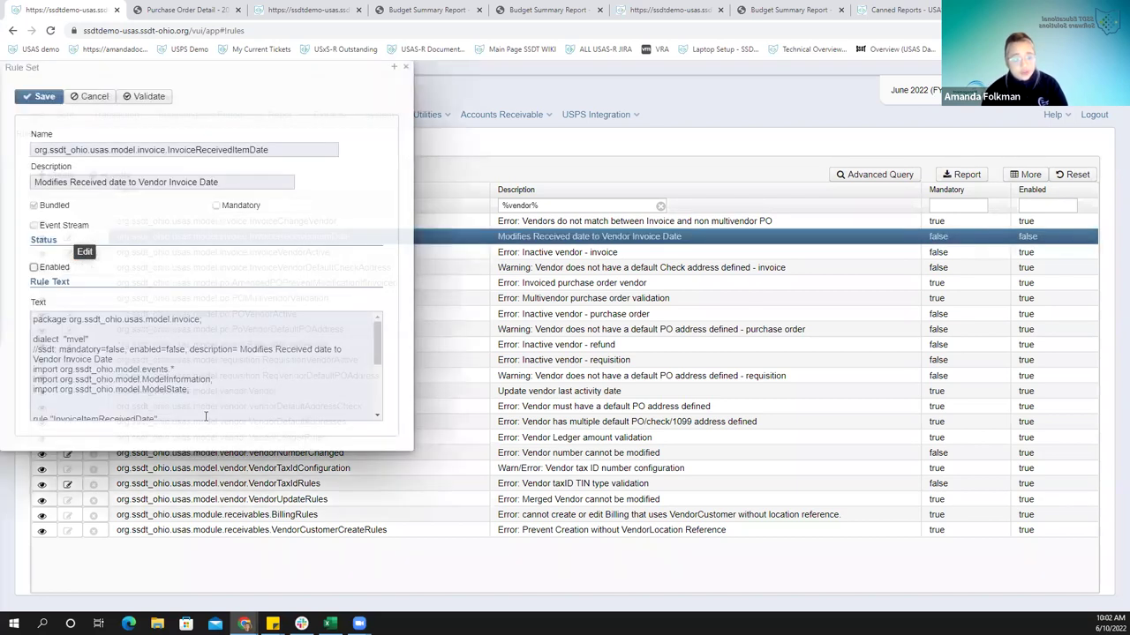
pyautogui.click(34, 267)
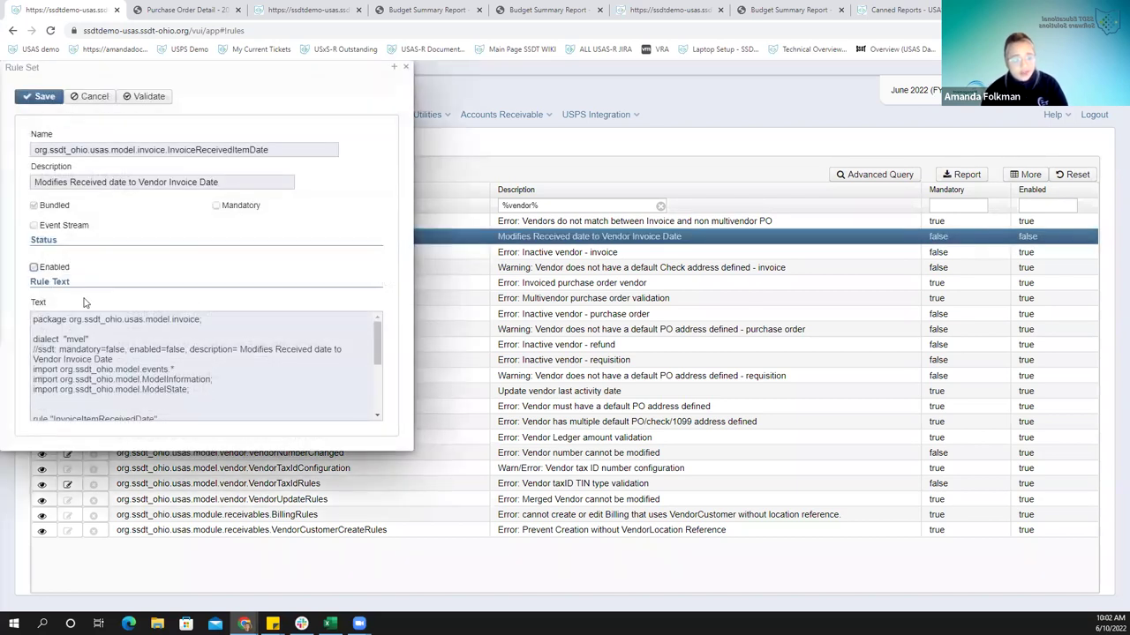
pyautogui.click(405, 68)
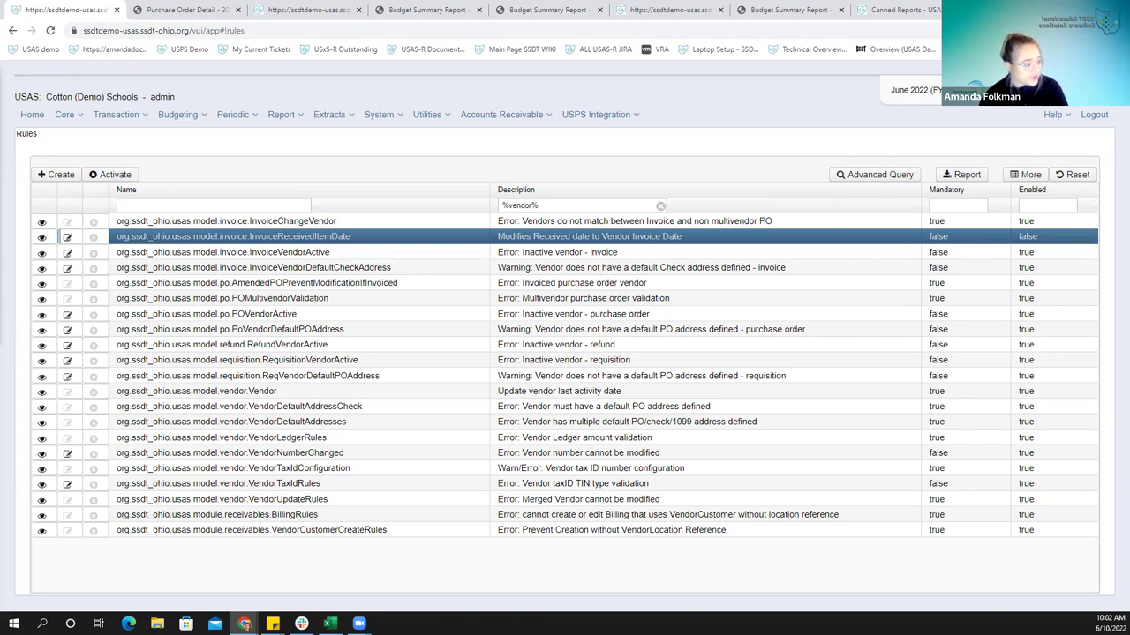
# Close the Purchase Order Detail report and two of the Budget Summary Report pages open in the browser
pyautogui.click(194, 11)
pyautogui.click(237, 9)
pyautogui.click(360, 9)
pyautogui.click(360, 10)
pyautogui.click(424, 10)
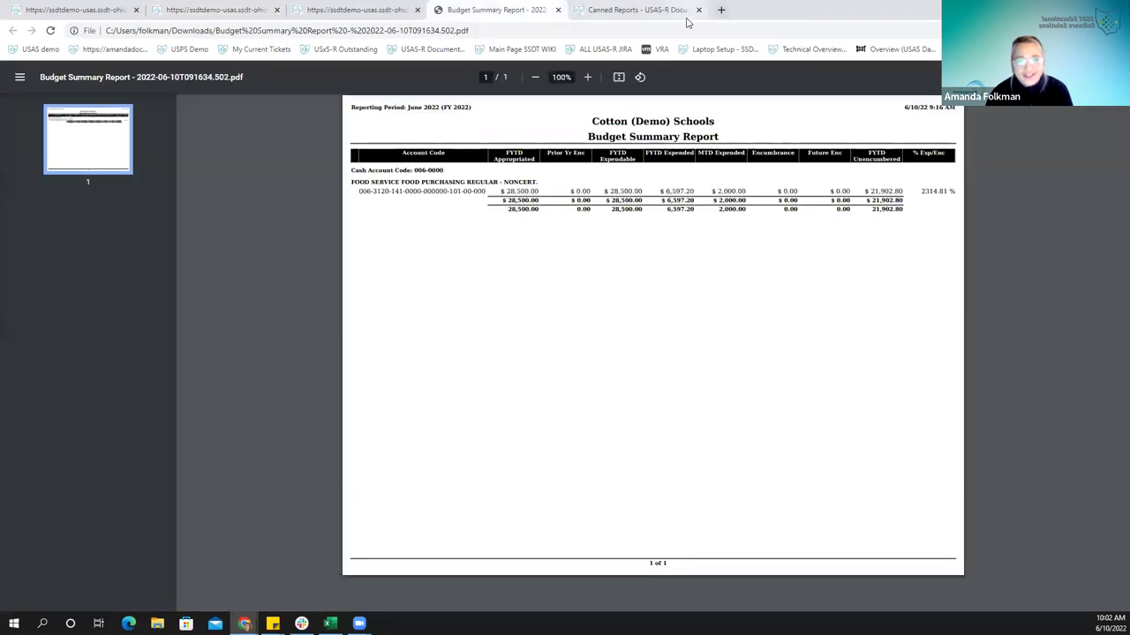
# Switch to the USAS-R documentation wiki and open the AP Invoices page from the user manual's Transaction section
pyautogui.click(684, 12)
pyautogui.click(25, 118)
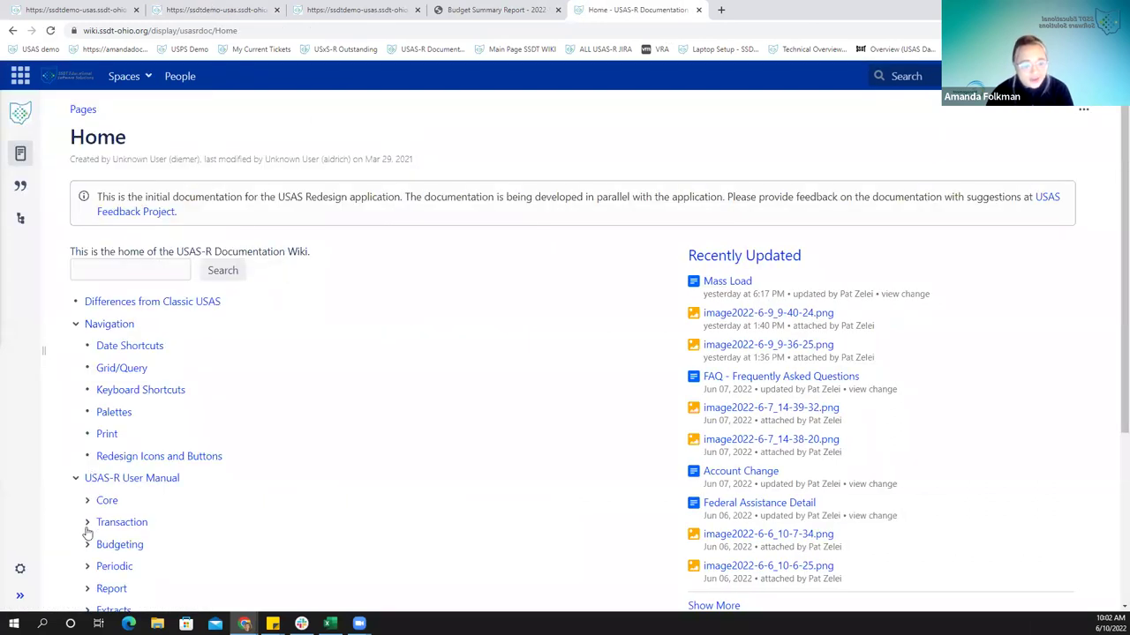
pyautogui.click(88, 522)
pyautogui.scroll(-1, 106, 519)
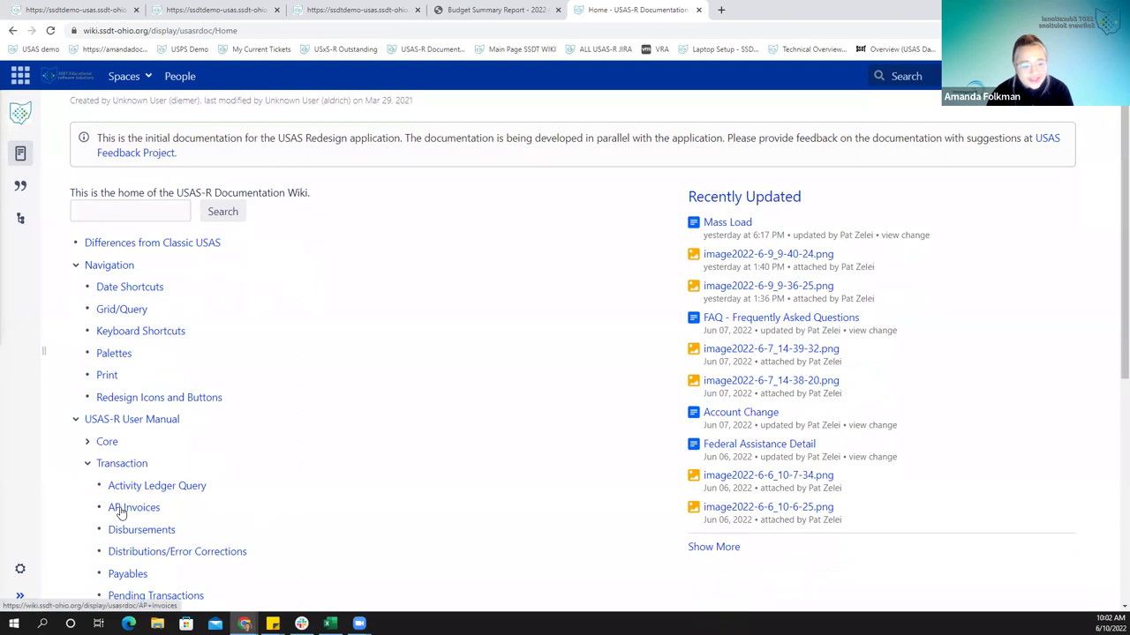
pyautogui.click(122, 508)
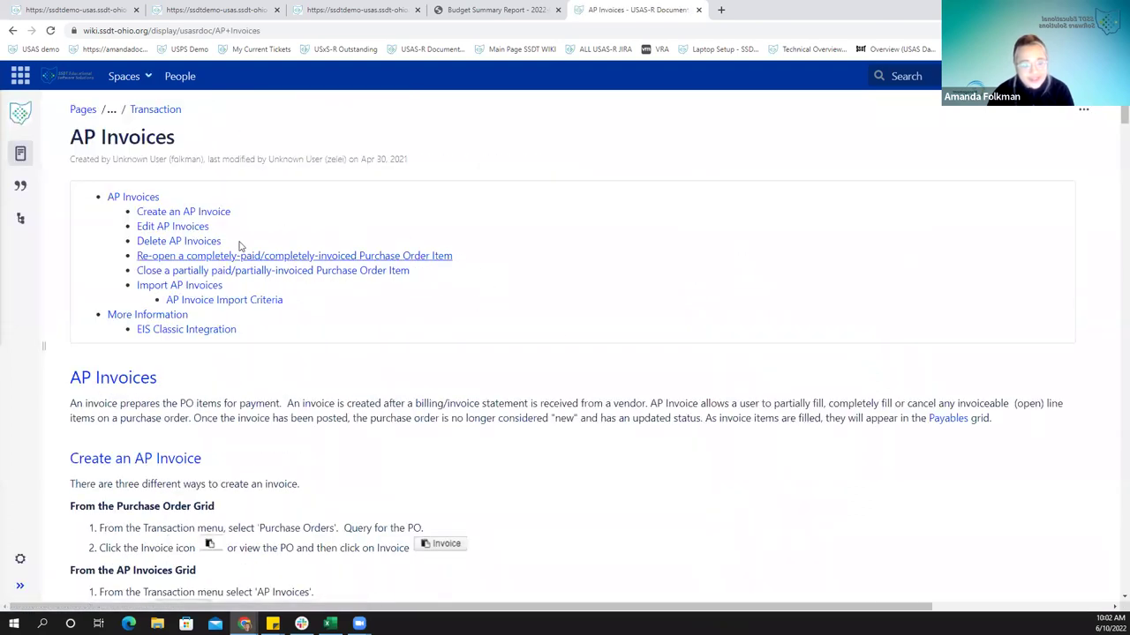
# Read the Import AP Invoices instructions and the field formats and definitions under AP Invoice Import Criteria
pyautogui.click(146, 286)
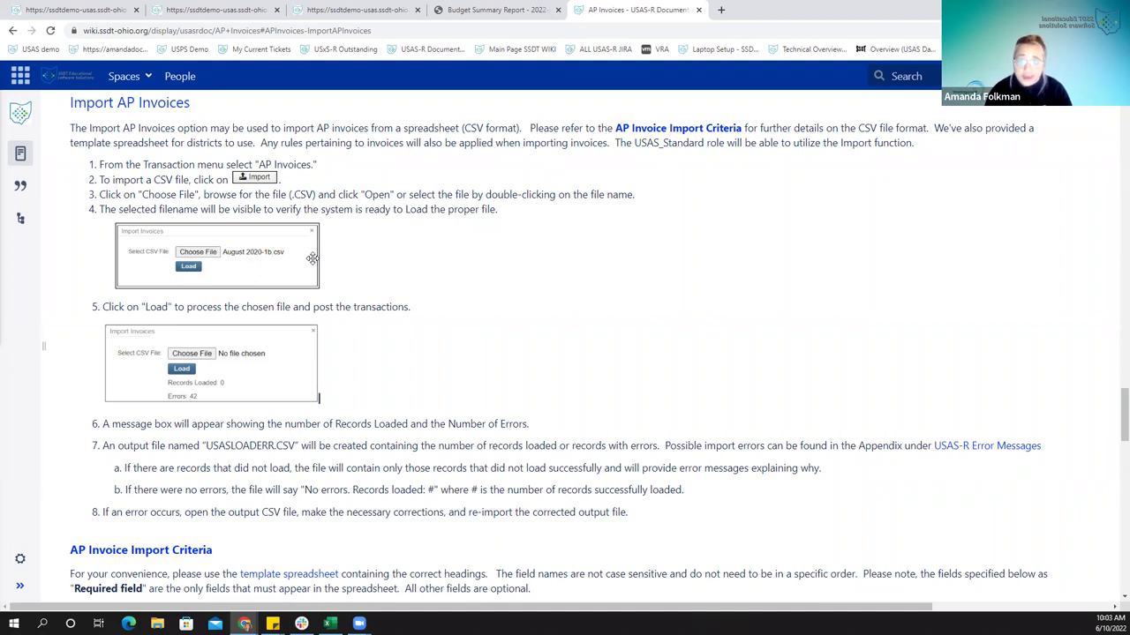
pyautogui.click(685, 128)
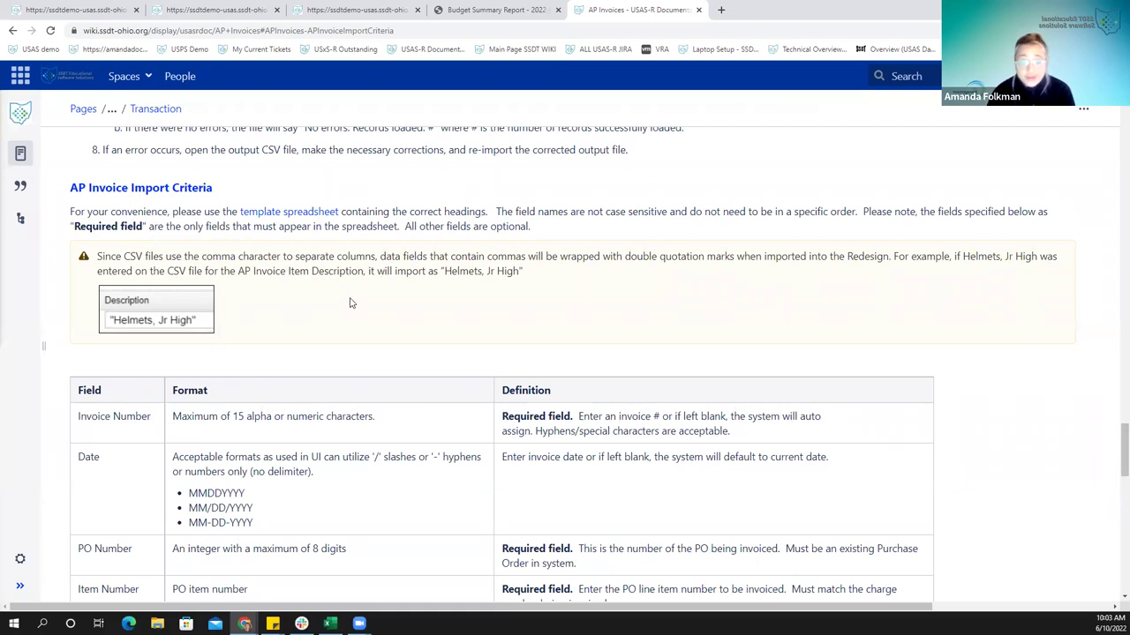
pyautogui.scroll(-3, 350, 303)
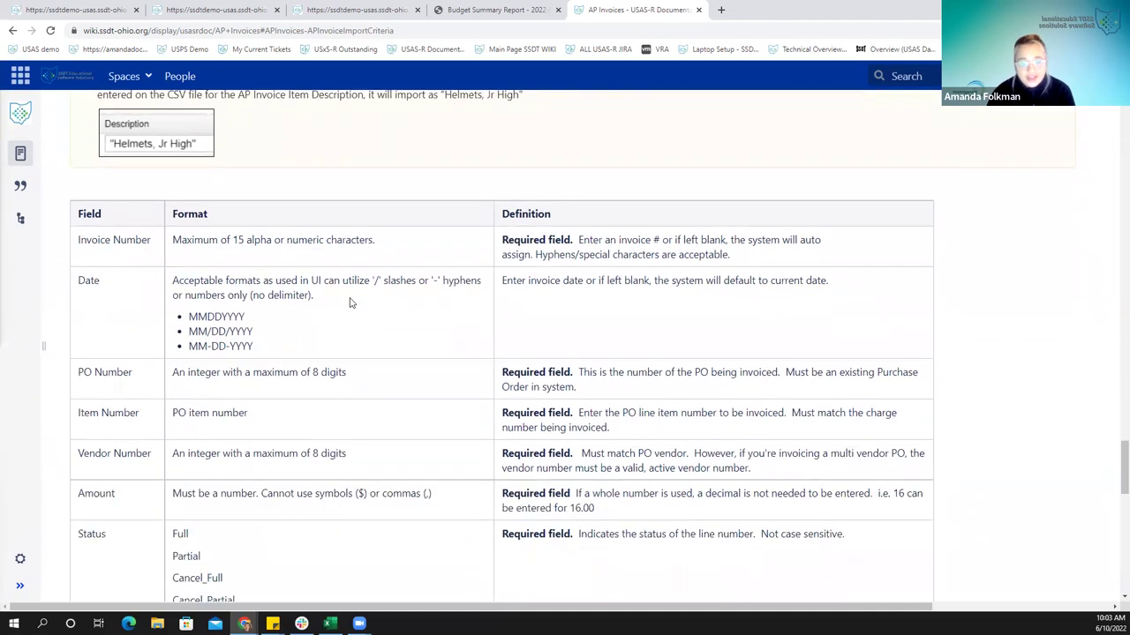
pyautogui.scroll(-2, 351, 303)
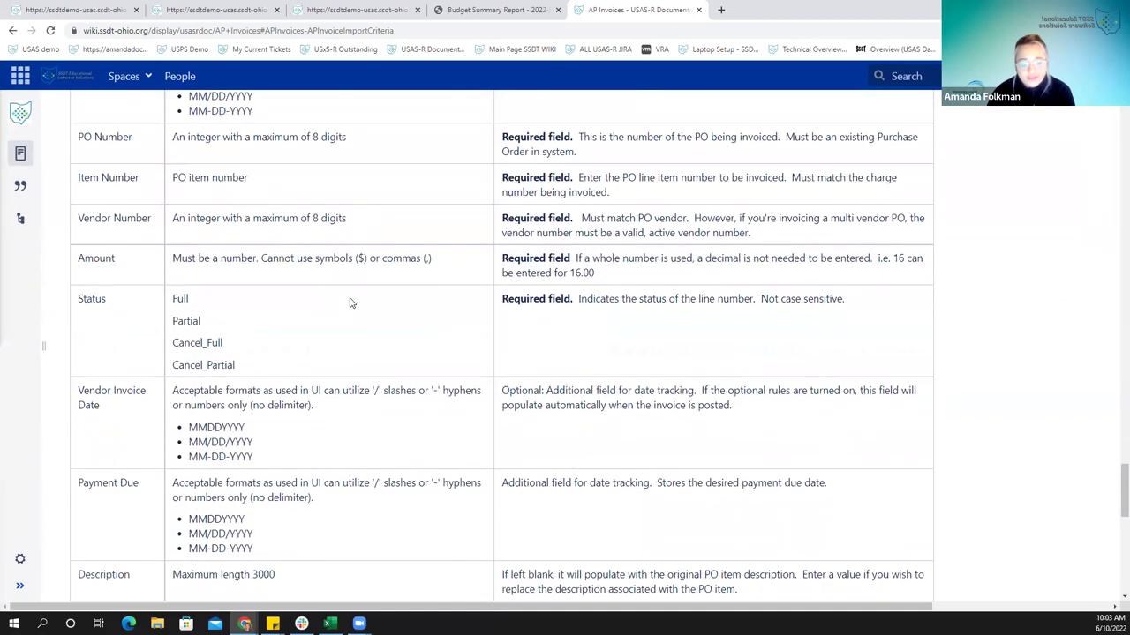
pyautogui.scroll(2, 350, 303)
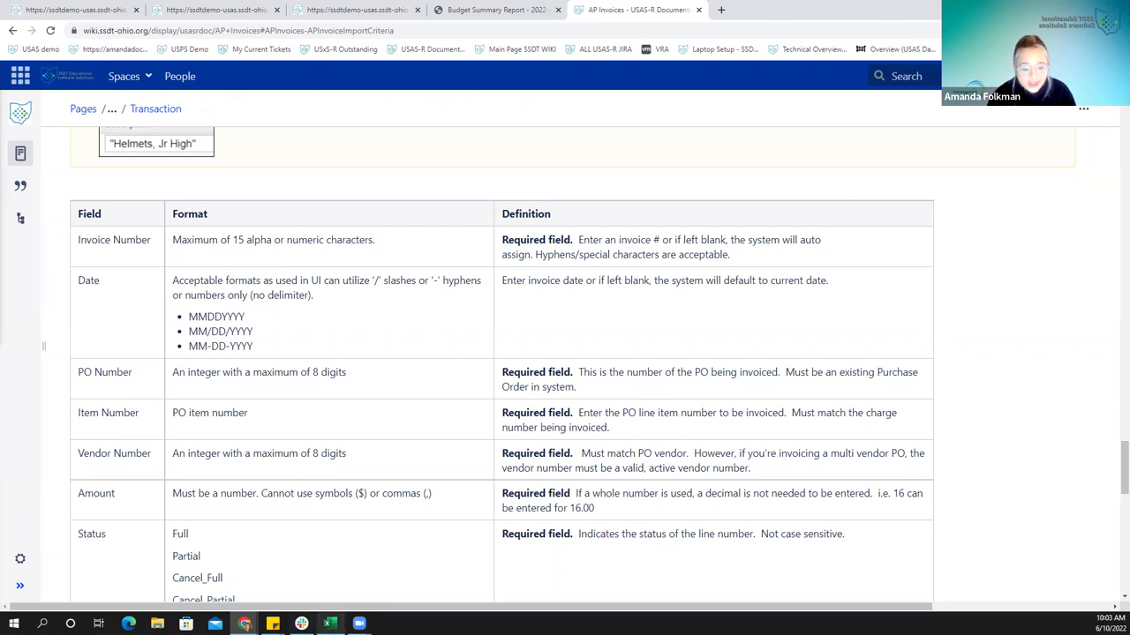
# Switch to the invoiceTemplateSpreadsheet workbook in Excel and widen the Date column
pyautogui.click(330, 624)
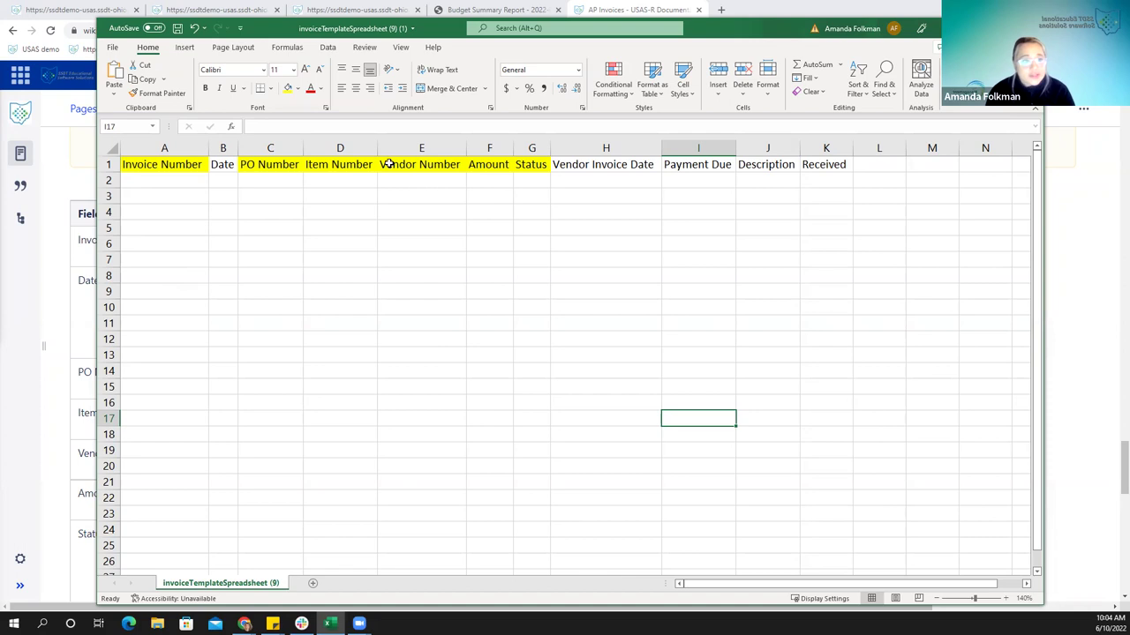
pyautogui.click(143, 181)
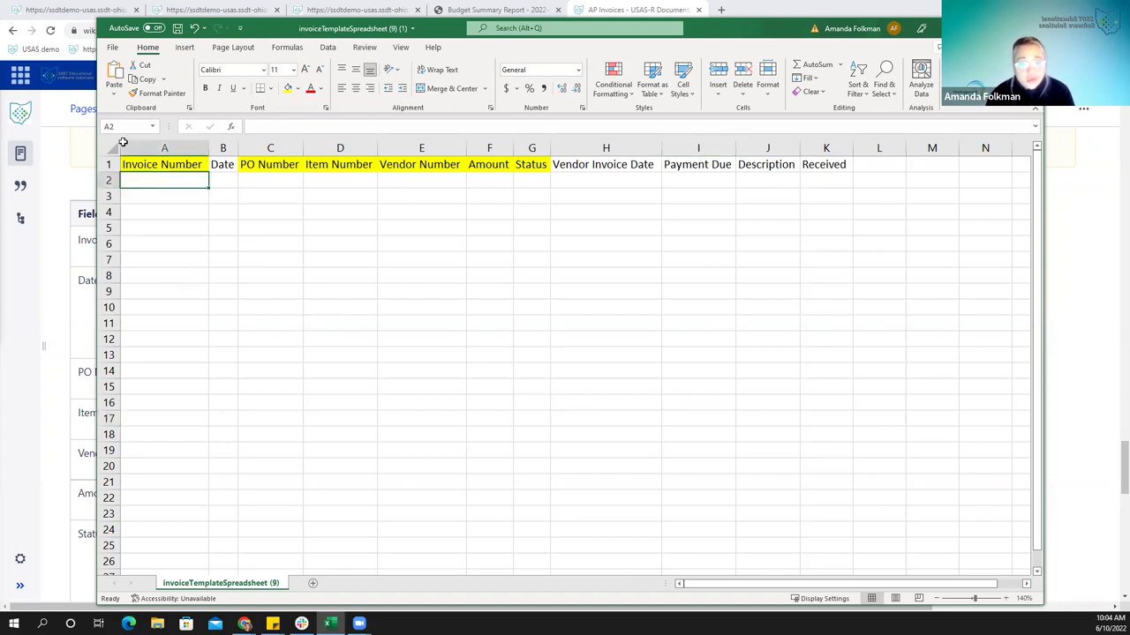
pyautogui.click(225, 181)
pyautogui.moveTo(238, 147); pyautogui.dragTo(276, 148)
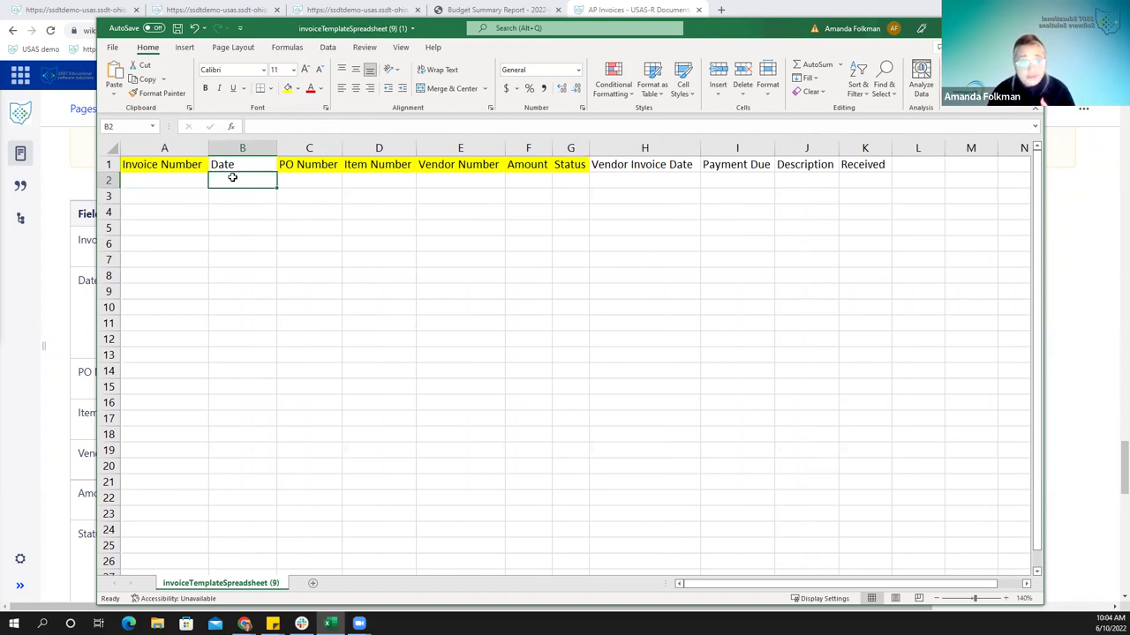
# Examine the template's required columns from PO Number through Status and its optional columns from Vendor Invoice Date through Received
pyautogui.click(280, 182)
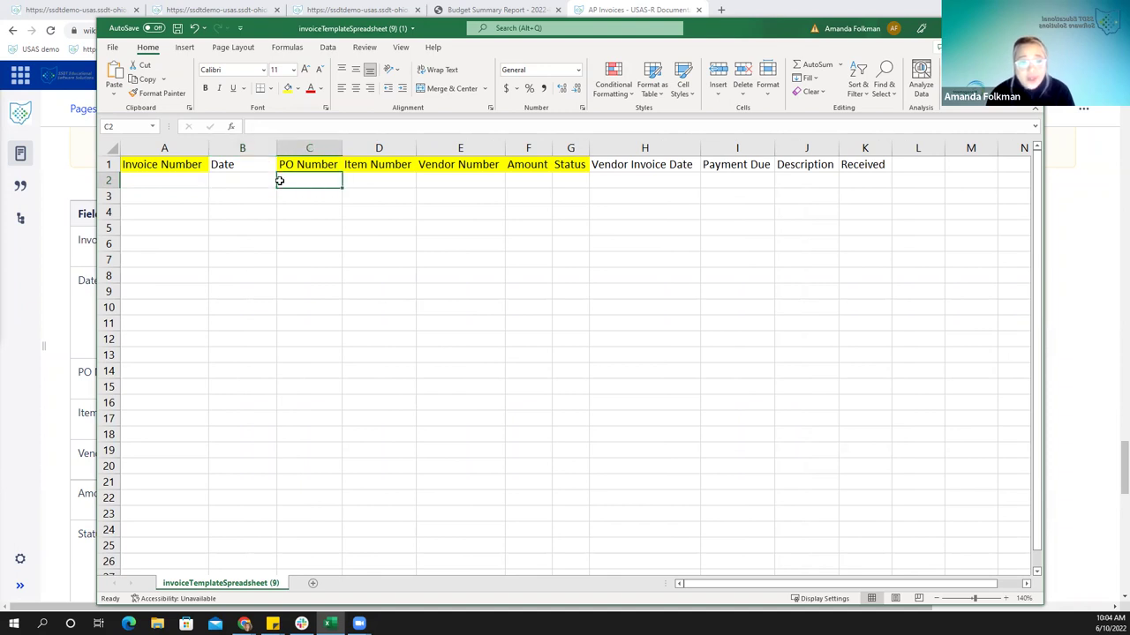
pyautogui.click(370, 180)
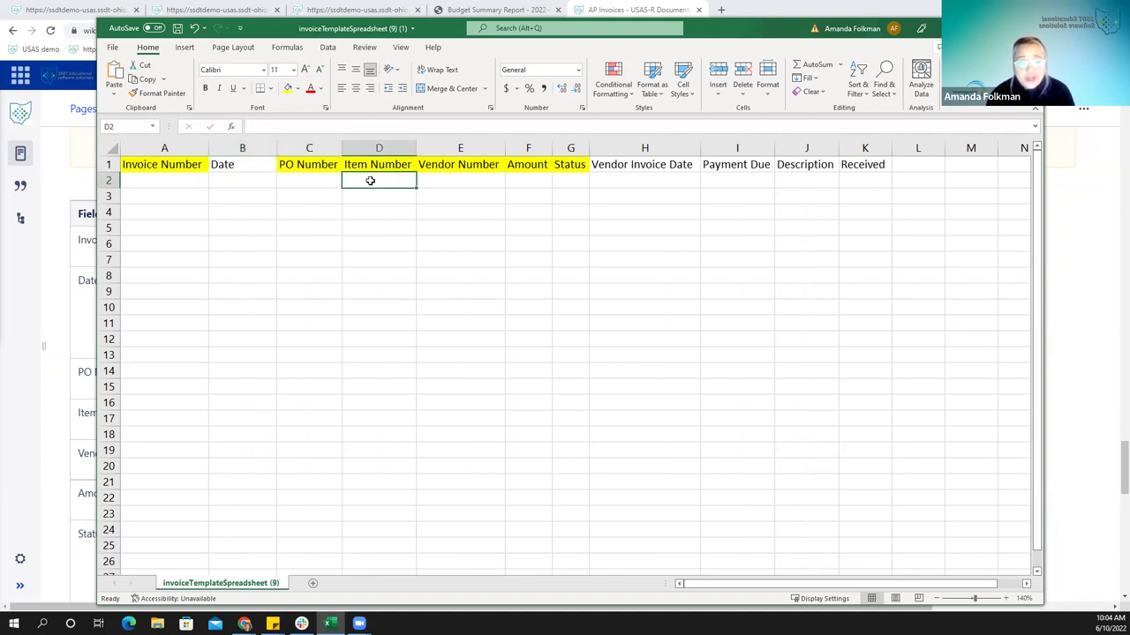
pyautogui.click(444, 182)
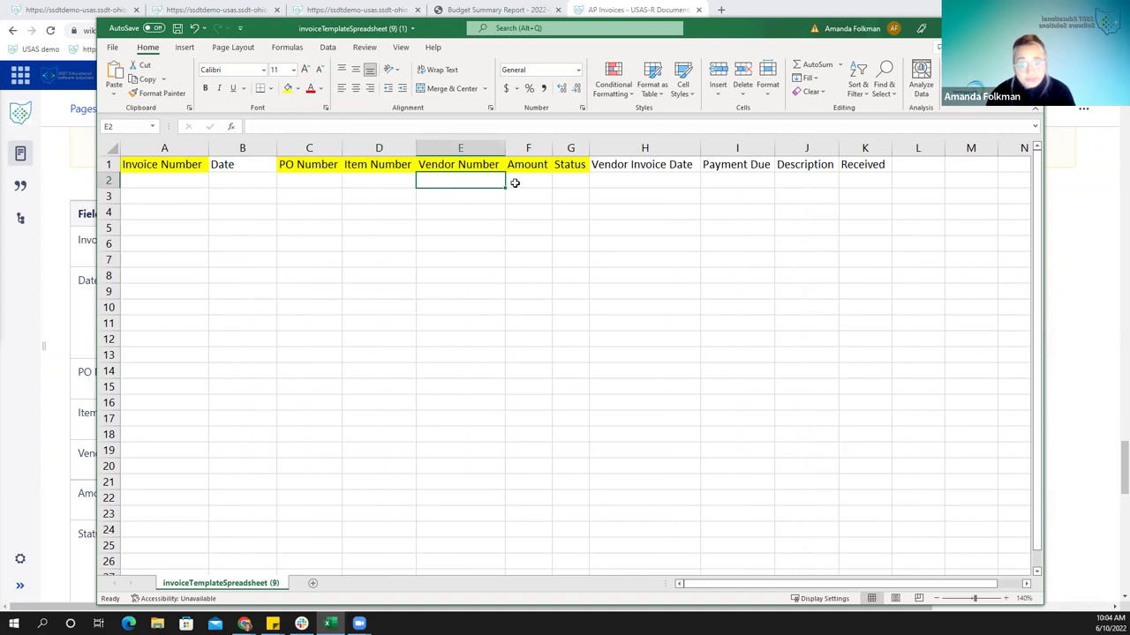
pyautogui.click(526, 183)
pyautogui.click(576, 183)
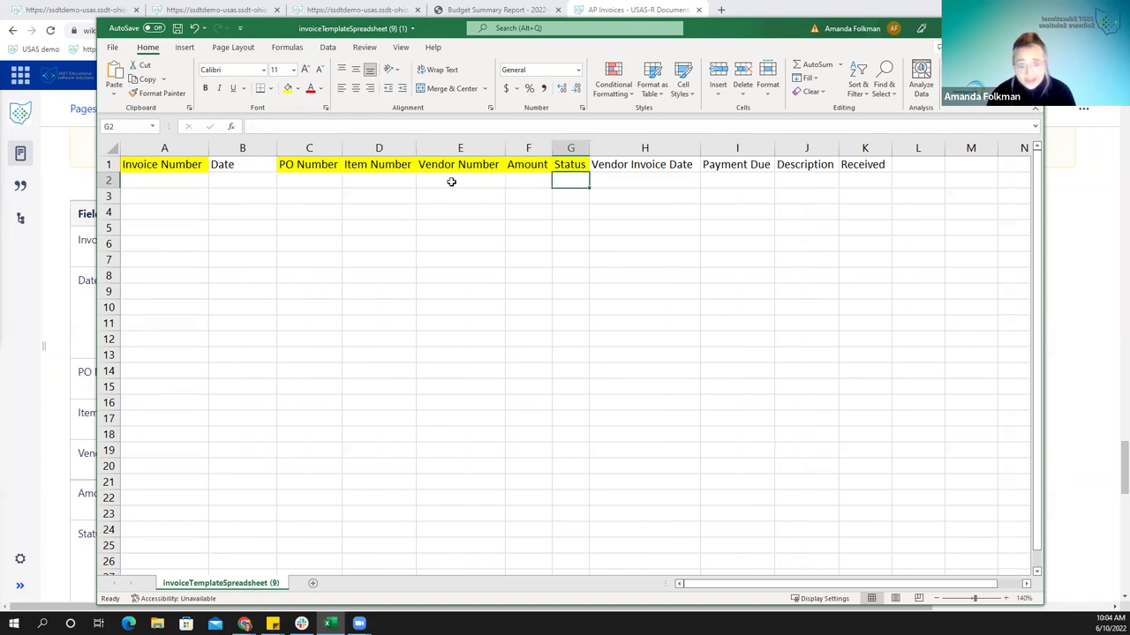
pyautogui.click(451, 180)
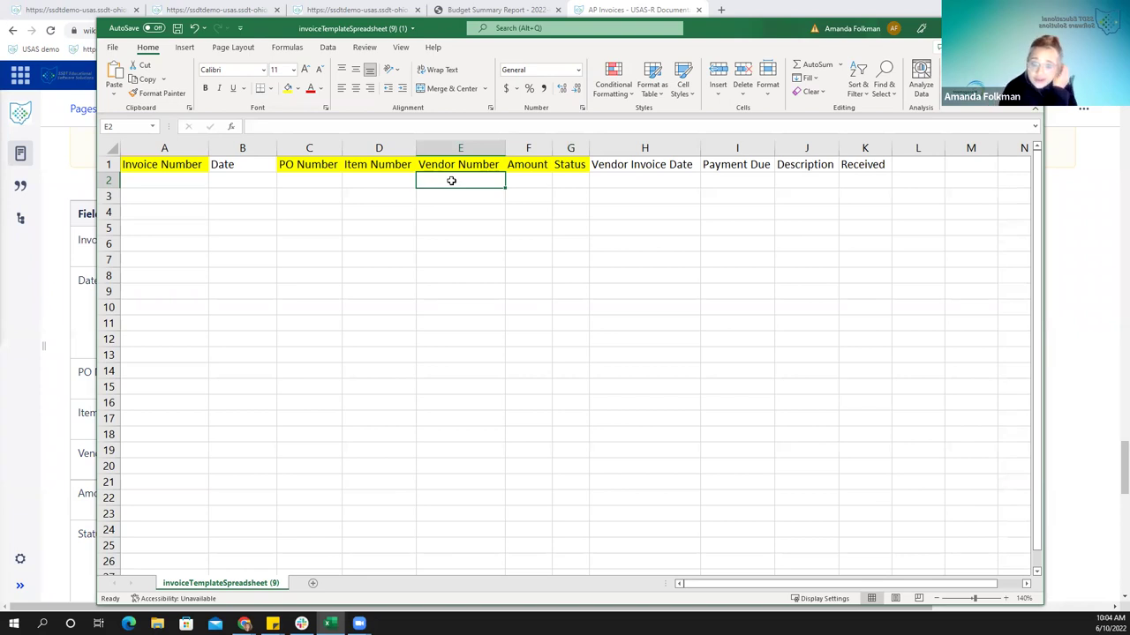
pyautogui.click(562, 183)
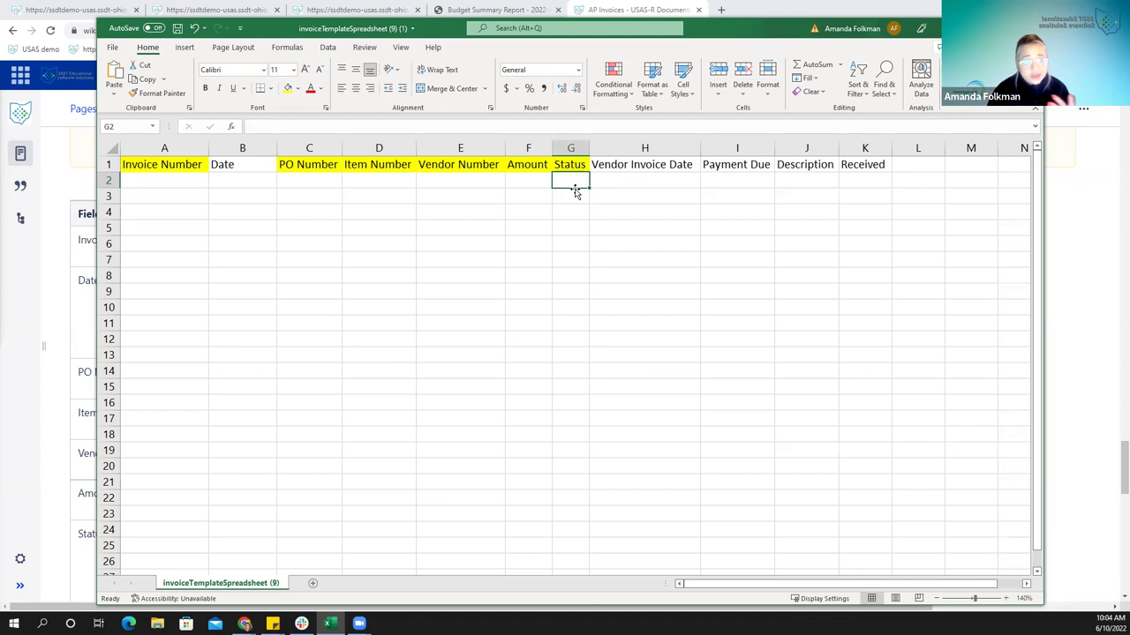
pyautogui.moveTo(668, 179); pyautogui.dragTo(864, 171)
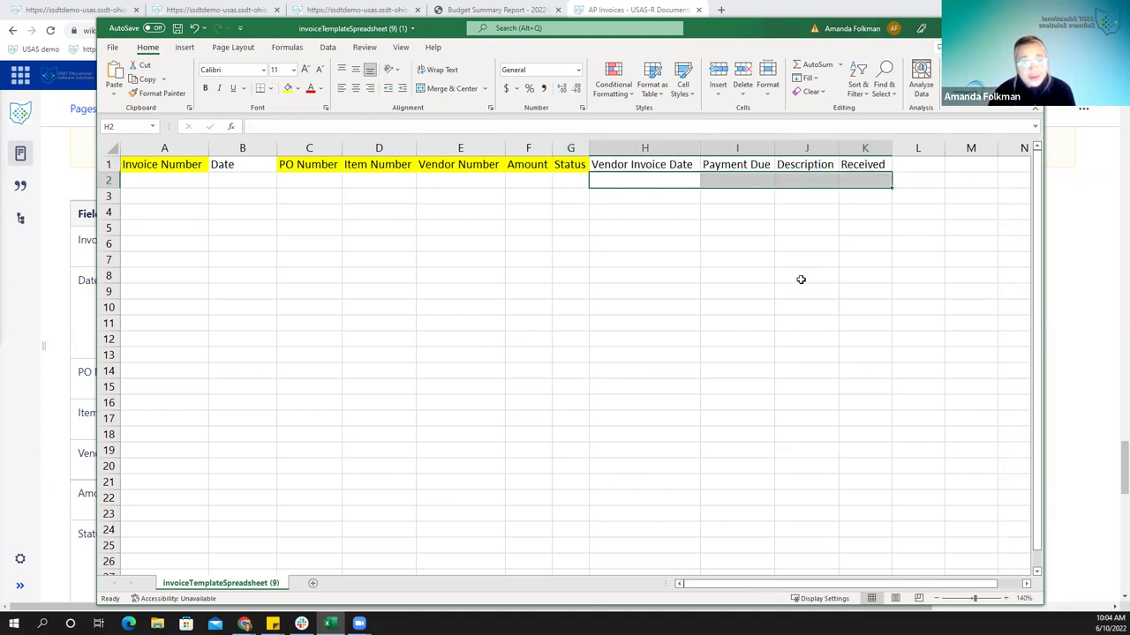
pyautogui.click(664, 181)
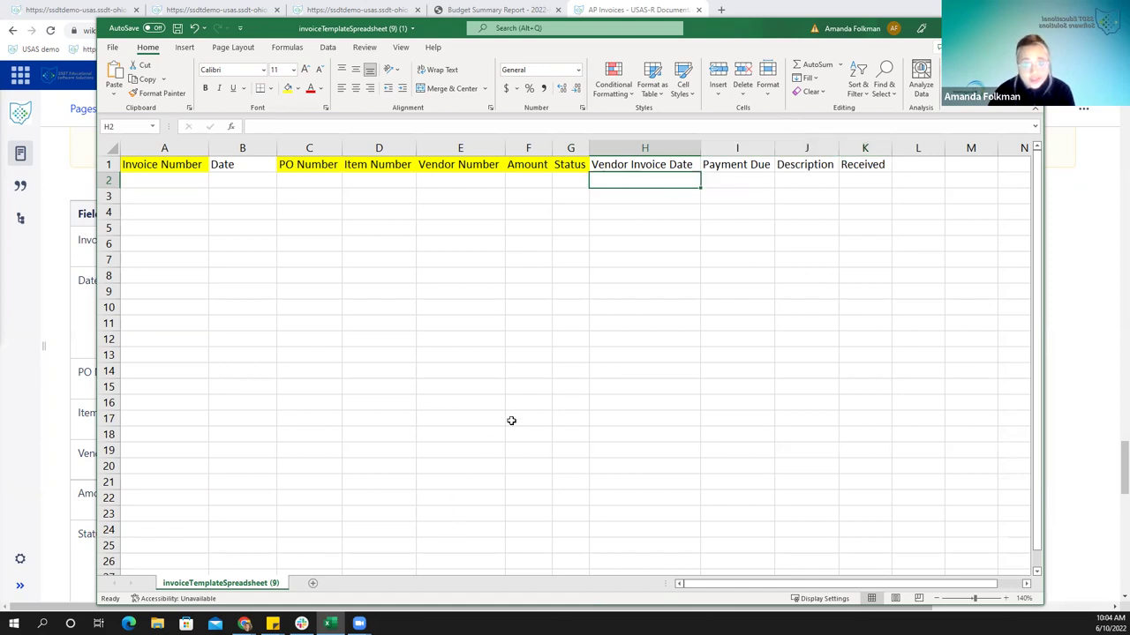
# Enter the date 6/10/22 as the Payment Due value in cell I2 and reselect the cell
pyautogui.click(737, 178)
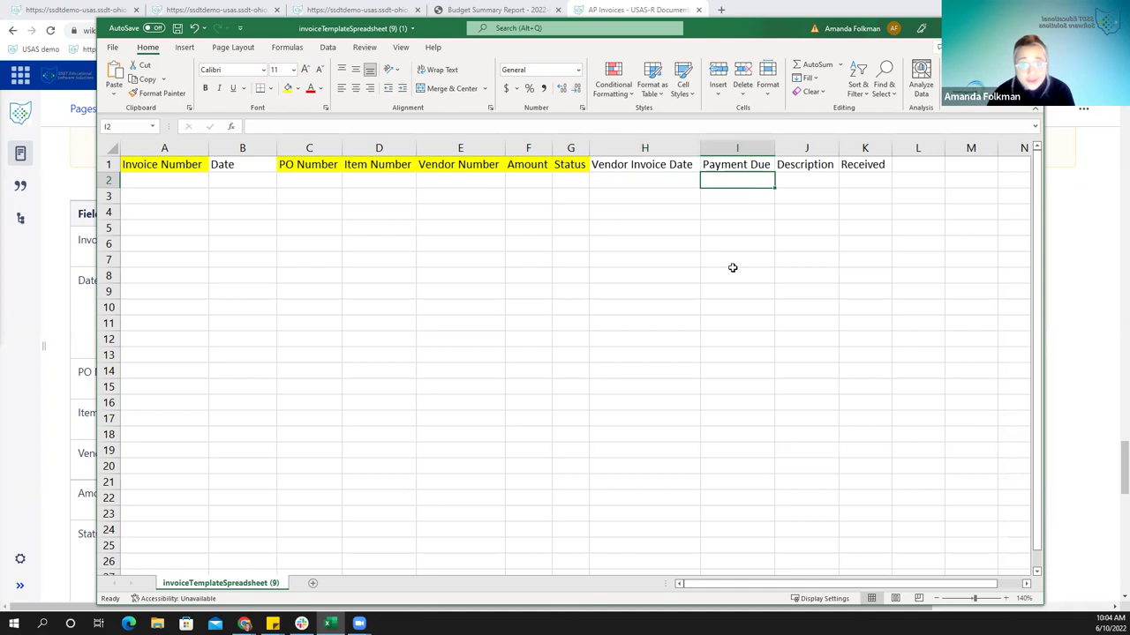
pyautogui.write('6/1')
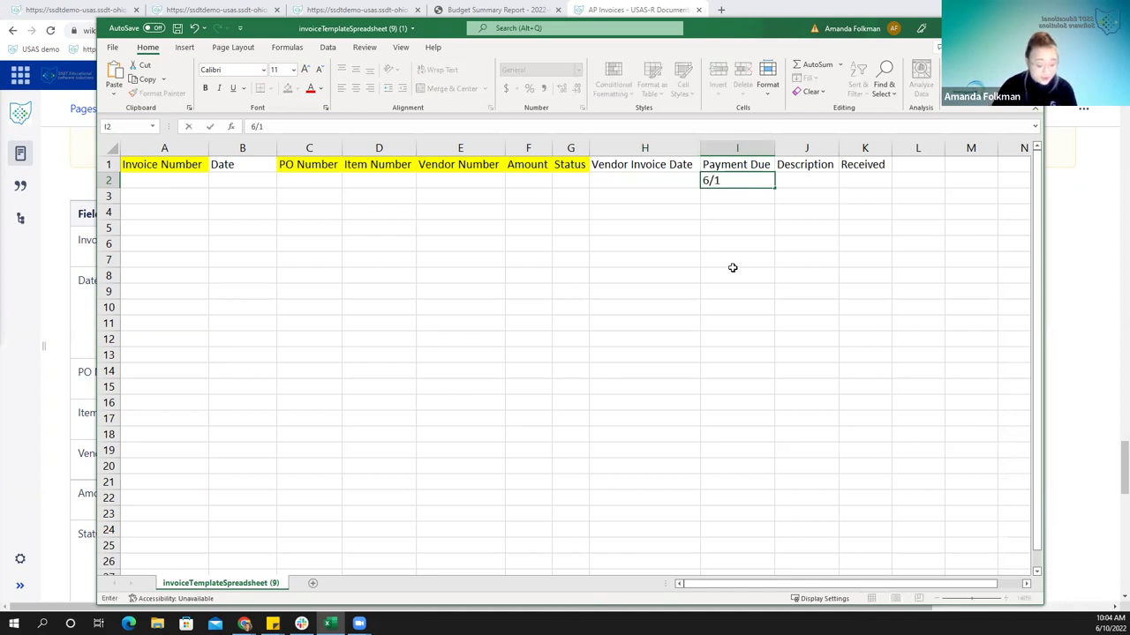
pyautogui.write('0/202')
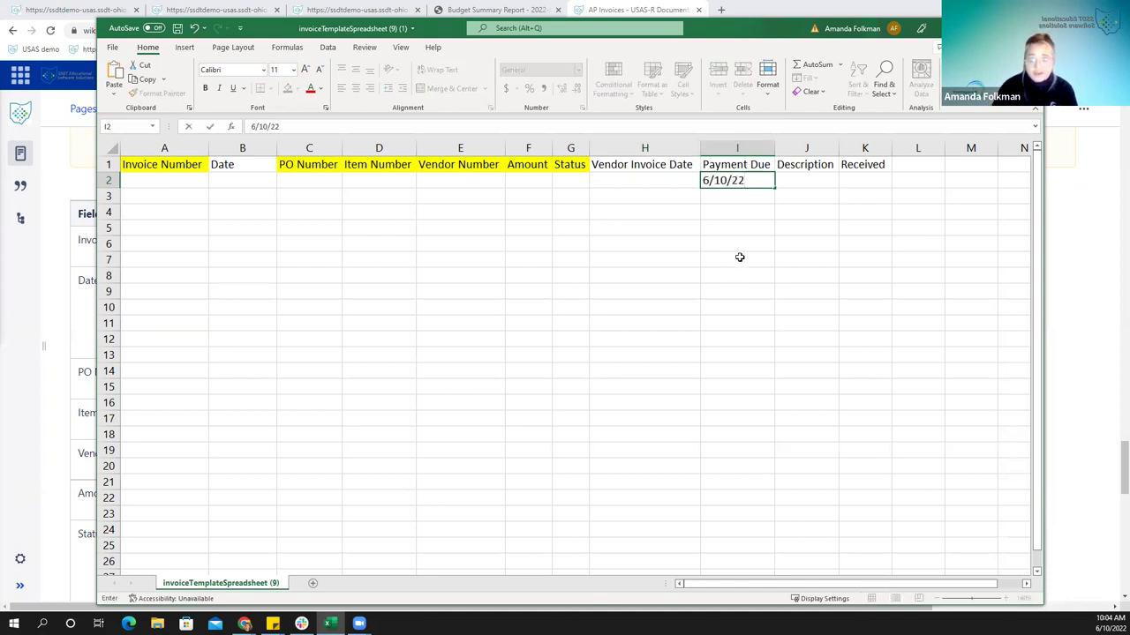
pyautogui.click(738, 256)
pyautogui.click(757, 179)
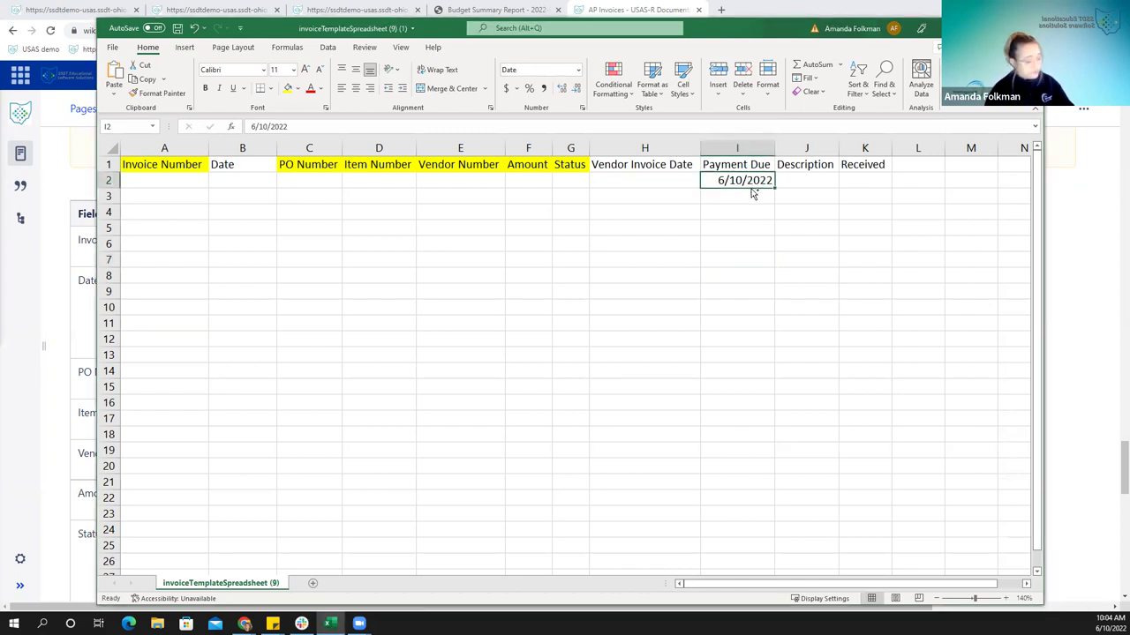
# Copy the Payment Due date from cell I2 into cells I3 through I16
pyautogui.moveTo(750, 197); pyautogui.dragTo(733, 398)
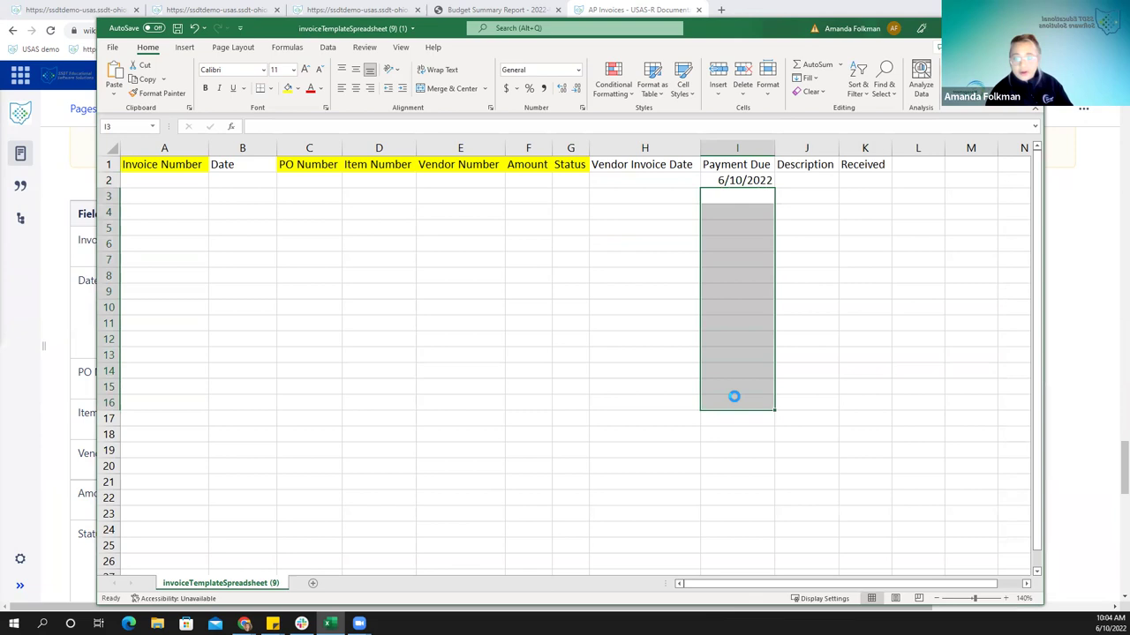
pyautogui.click(744, 179)
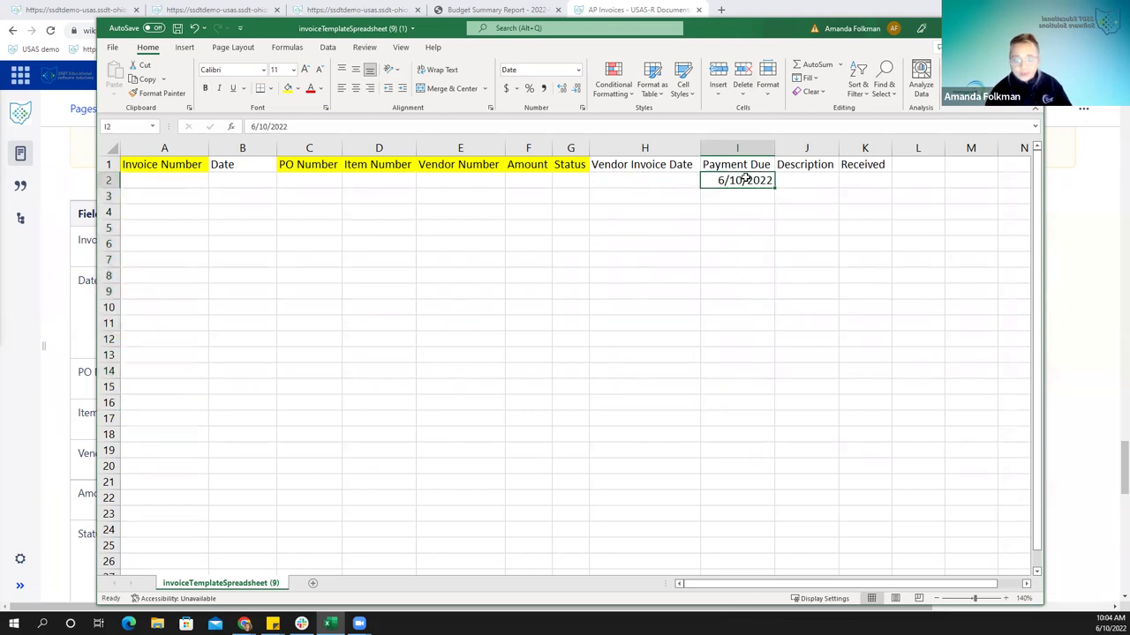
pyautogui.hotkey('ctrl', 'c')
pyautogui.moveTo(744, 196); pyautogui.dragTo(741, 396)
pyautogui.hotkey('ctrl', 'v')
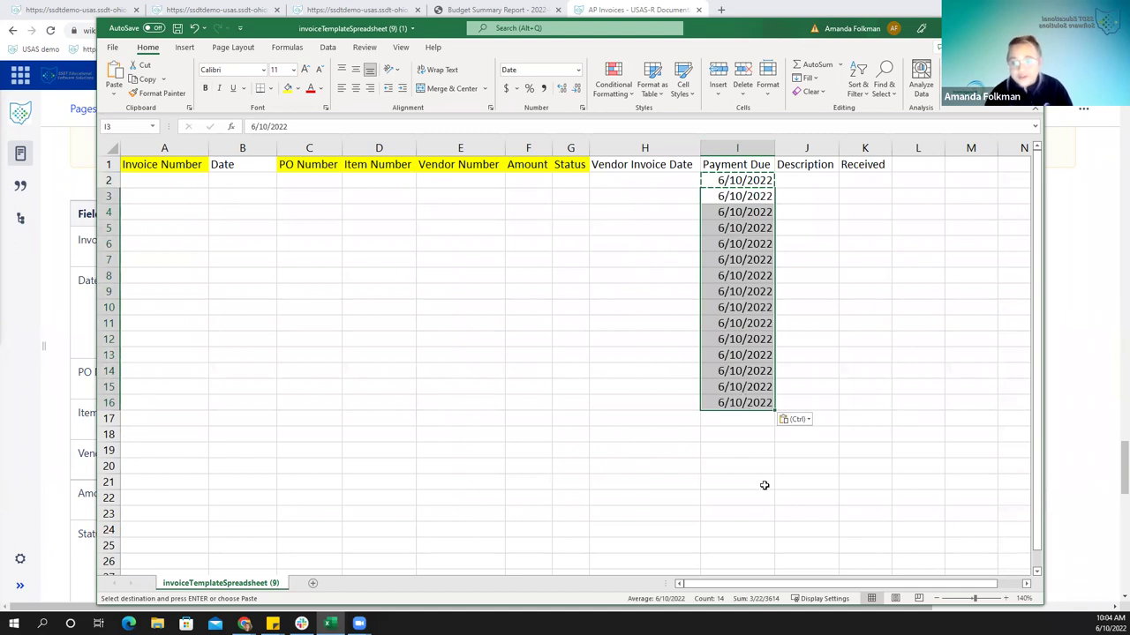
# Review the optional Description and Received columns and widen the Received column
pyautogui.click(847, 165)
pyautogui.click(829, 187)
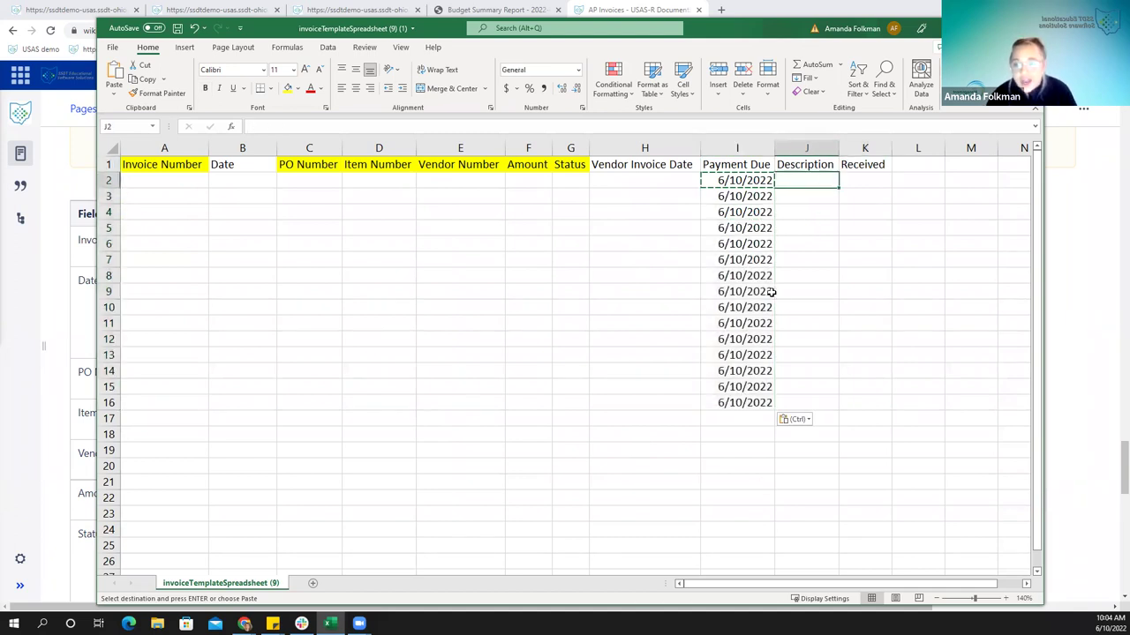
pyautogui.click(869, 182)
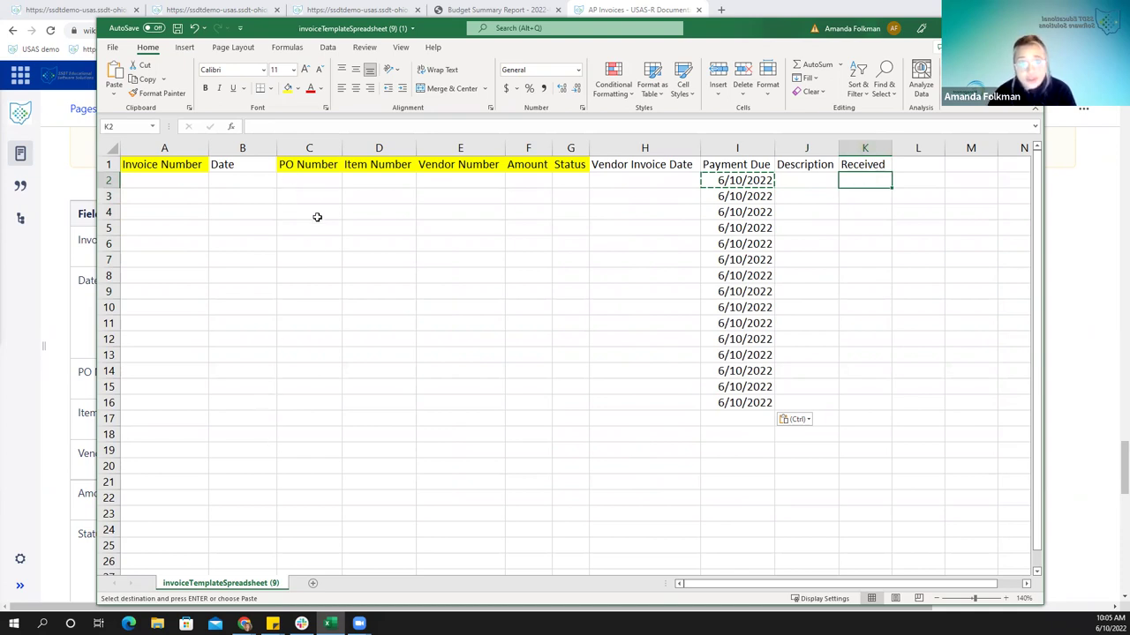
pyautogui.click(390, 180)
pyautogui.click(871, 180)
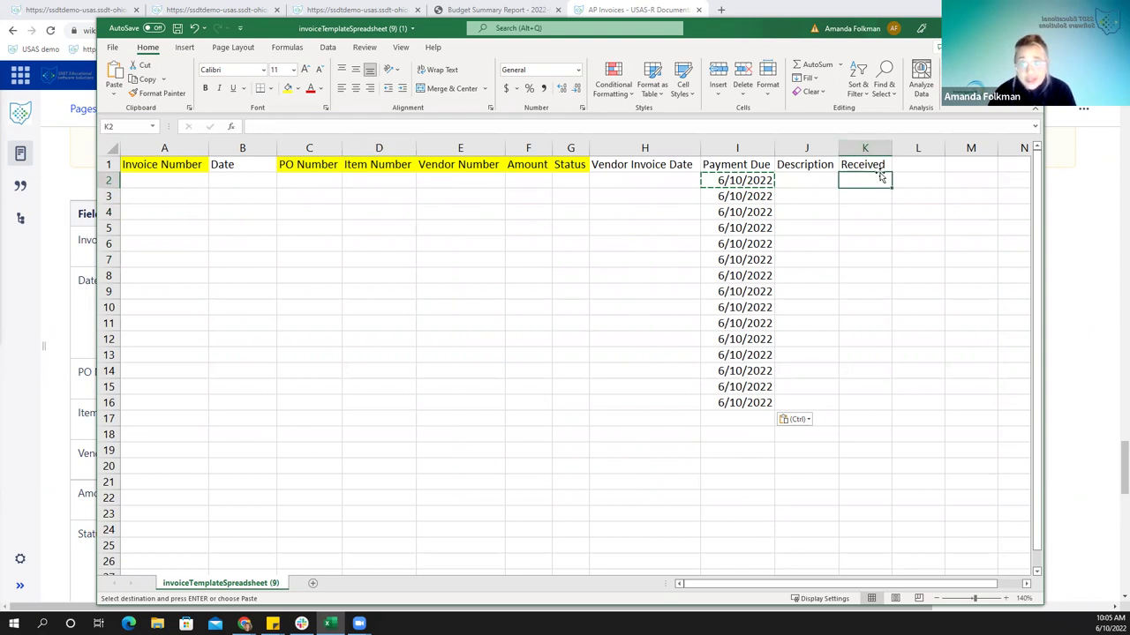
pyautogui.moveTo(890, 149); pyautogui.dragTo(920, 149)
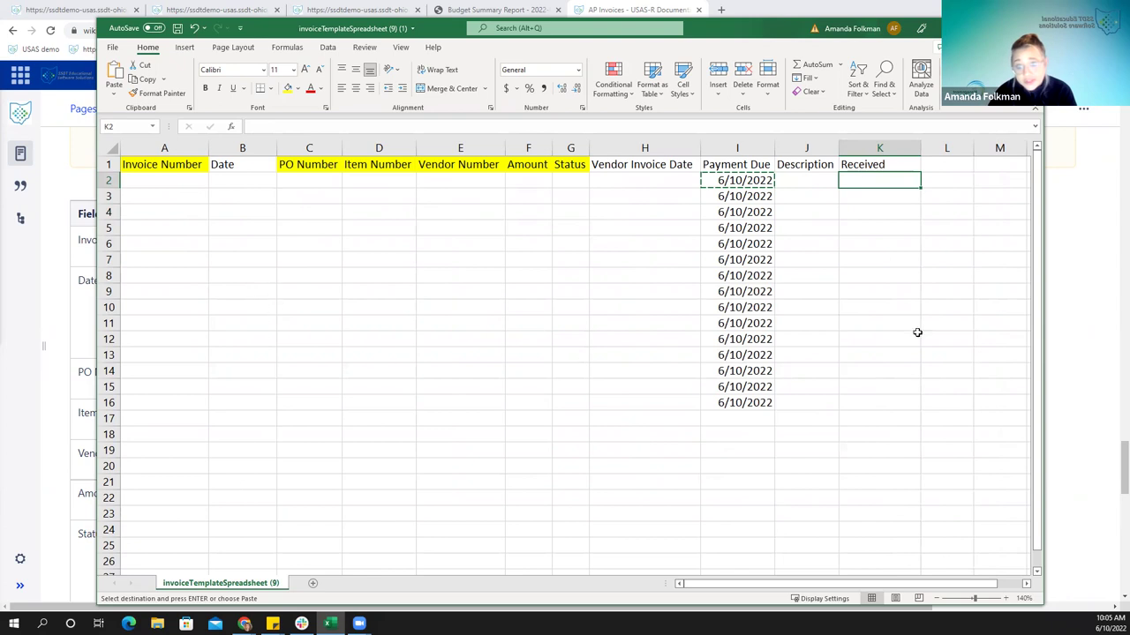
pyautogui.click(796, 431)
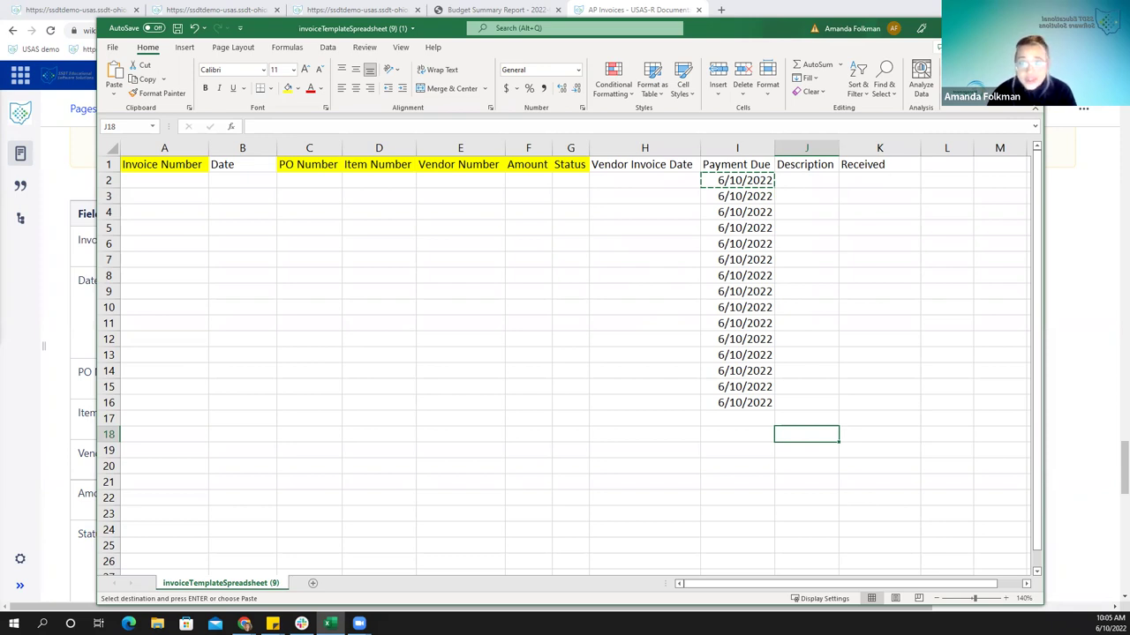
# Switch to the USAS-R AP Invoices page in the browser and open the Import Invoices dialog
pyautogui.hotkey('alt', 'Tab')
pyautogui.click(78, 12)
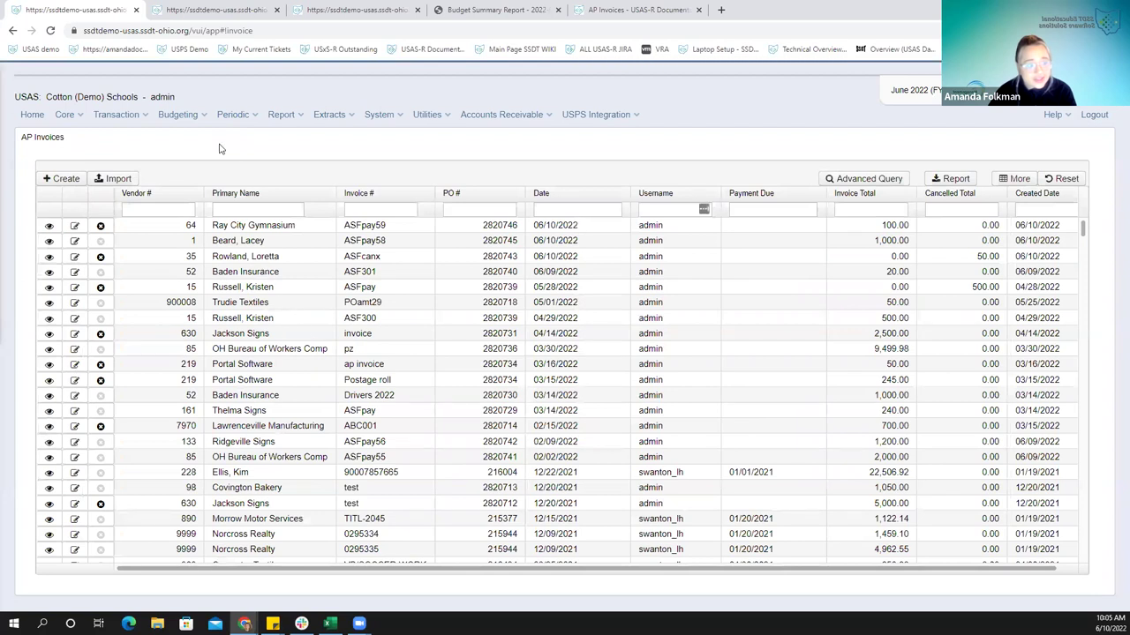
pyautogui.click(119, 181)
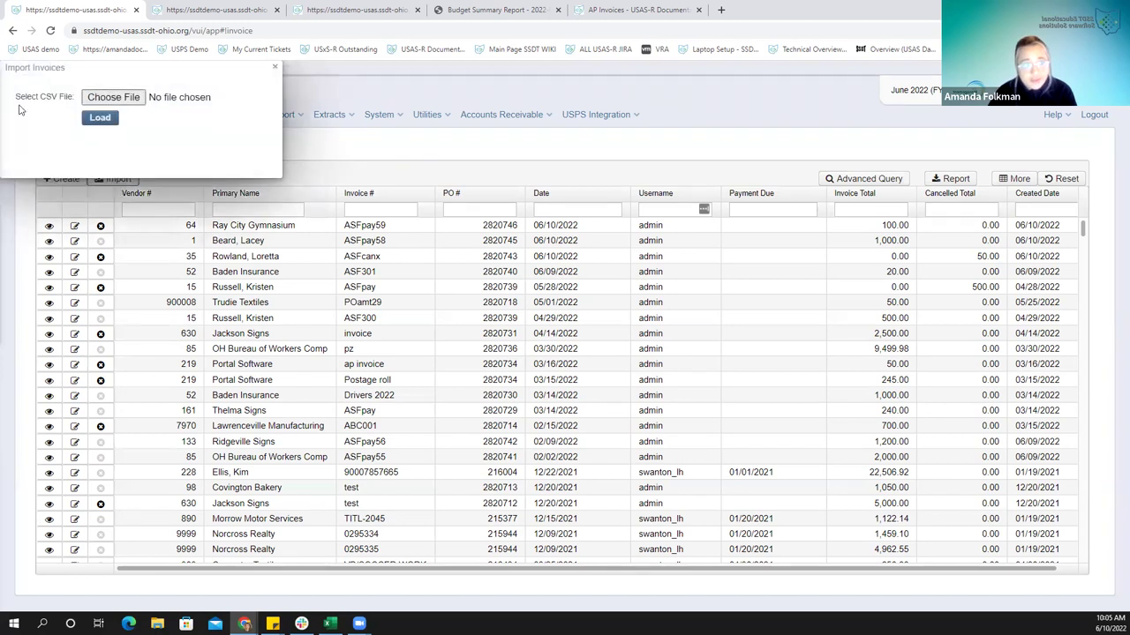